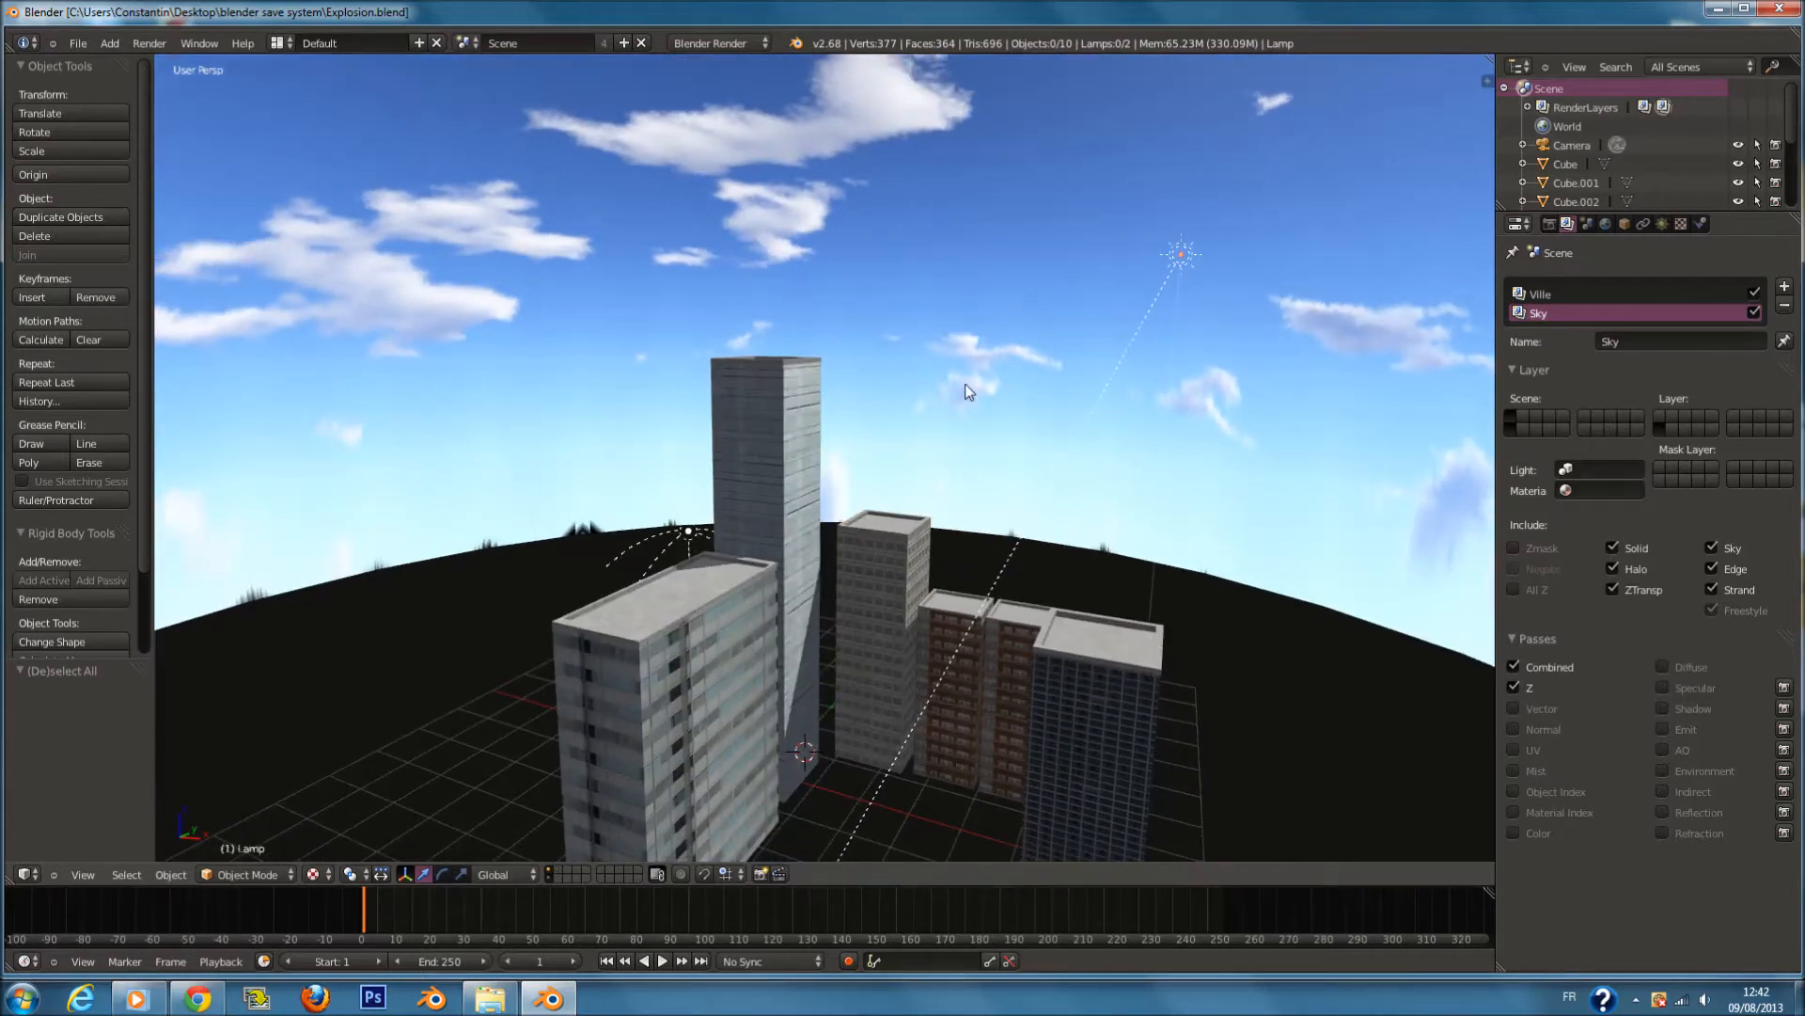
Examine the city scene from the free perspective and through the camera.
{"action": "scroll", "coordinate": [1200, 280], "scroll_direction": "up", "scroll_amount": 2}
{"action": "scroll", "coordinate": [1193, 280], "scroll_direction": "down", "scroll_amount": 3}
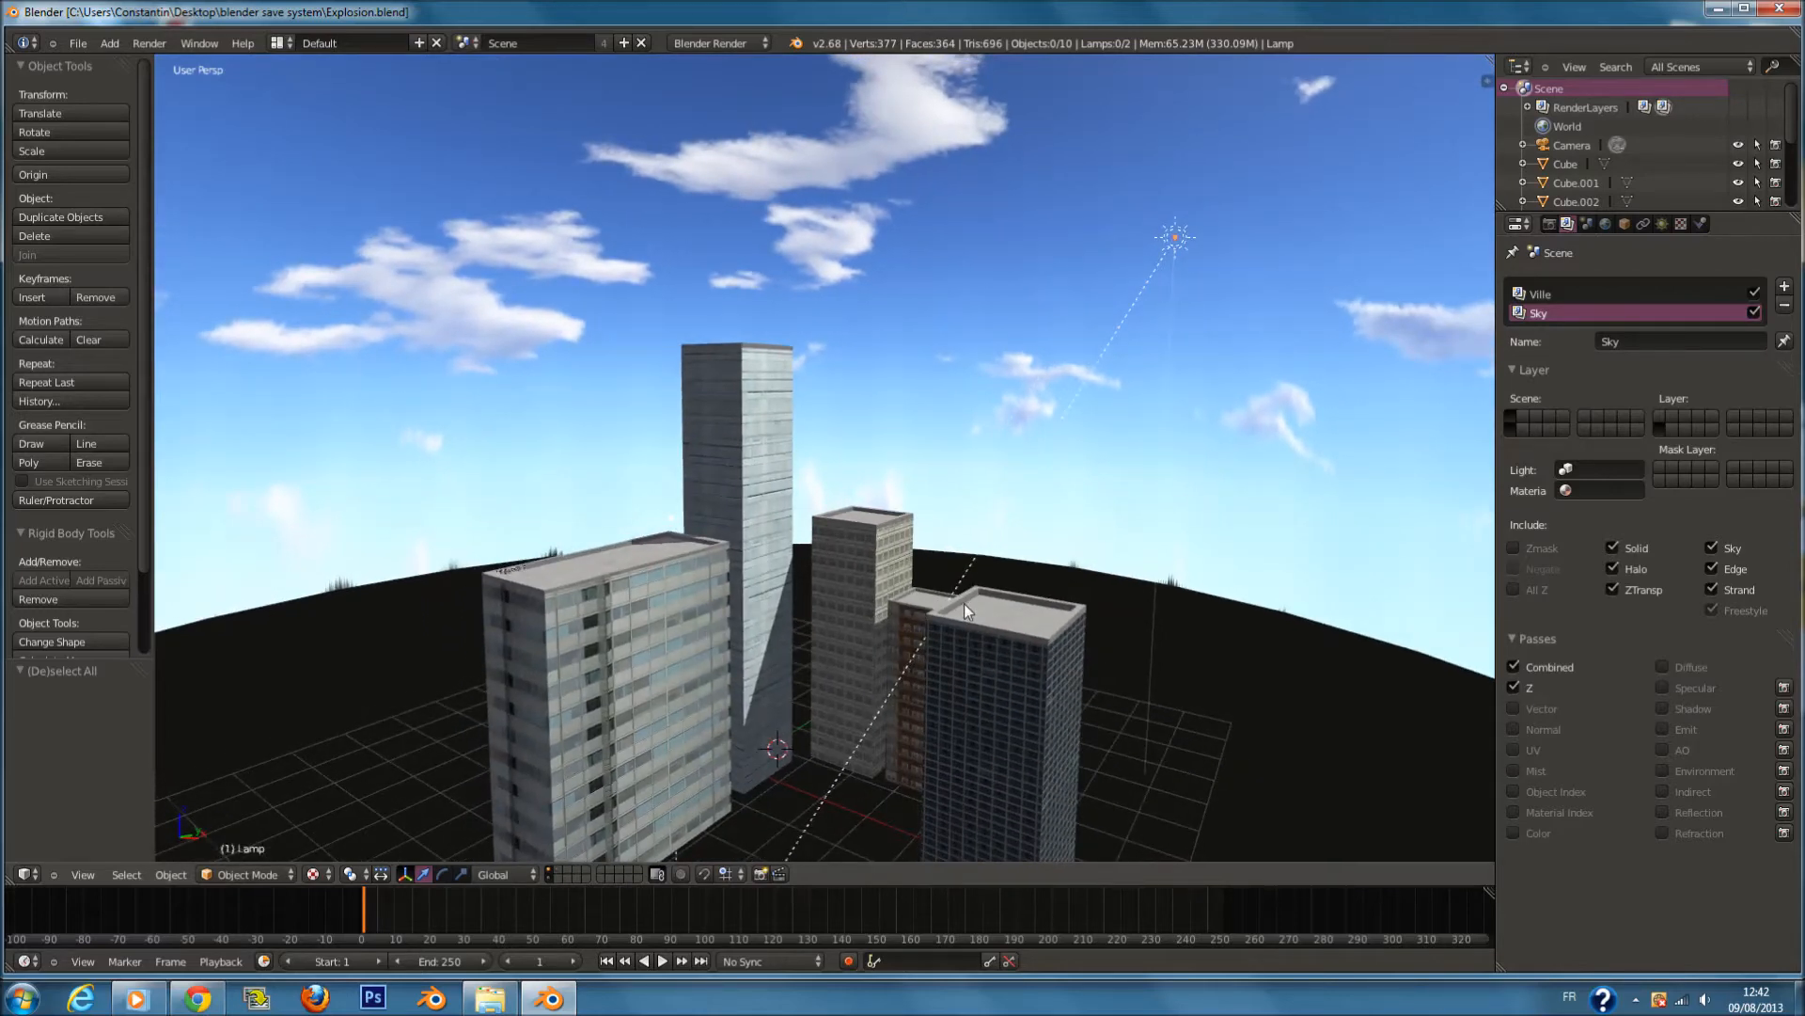
{"action": "mouse_move", "coordinate": [963, 602]}
{"action": "middle_mouse_down"}
{"action": "mouse_move", "coordinate": [972, 613]}
{"action": "mouse_move", "coordinate": [984, 589]}
{"action": "middle_mouse_up"}
{"action": "key", "text": "KP_0"}
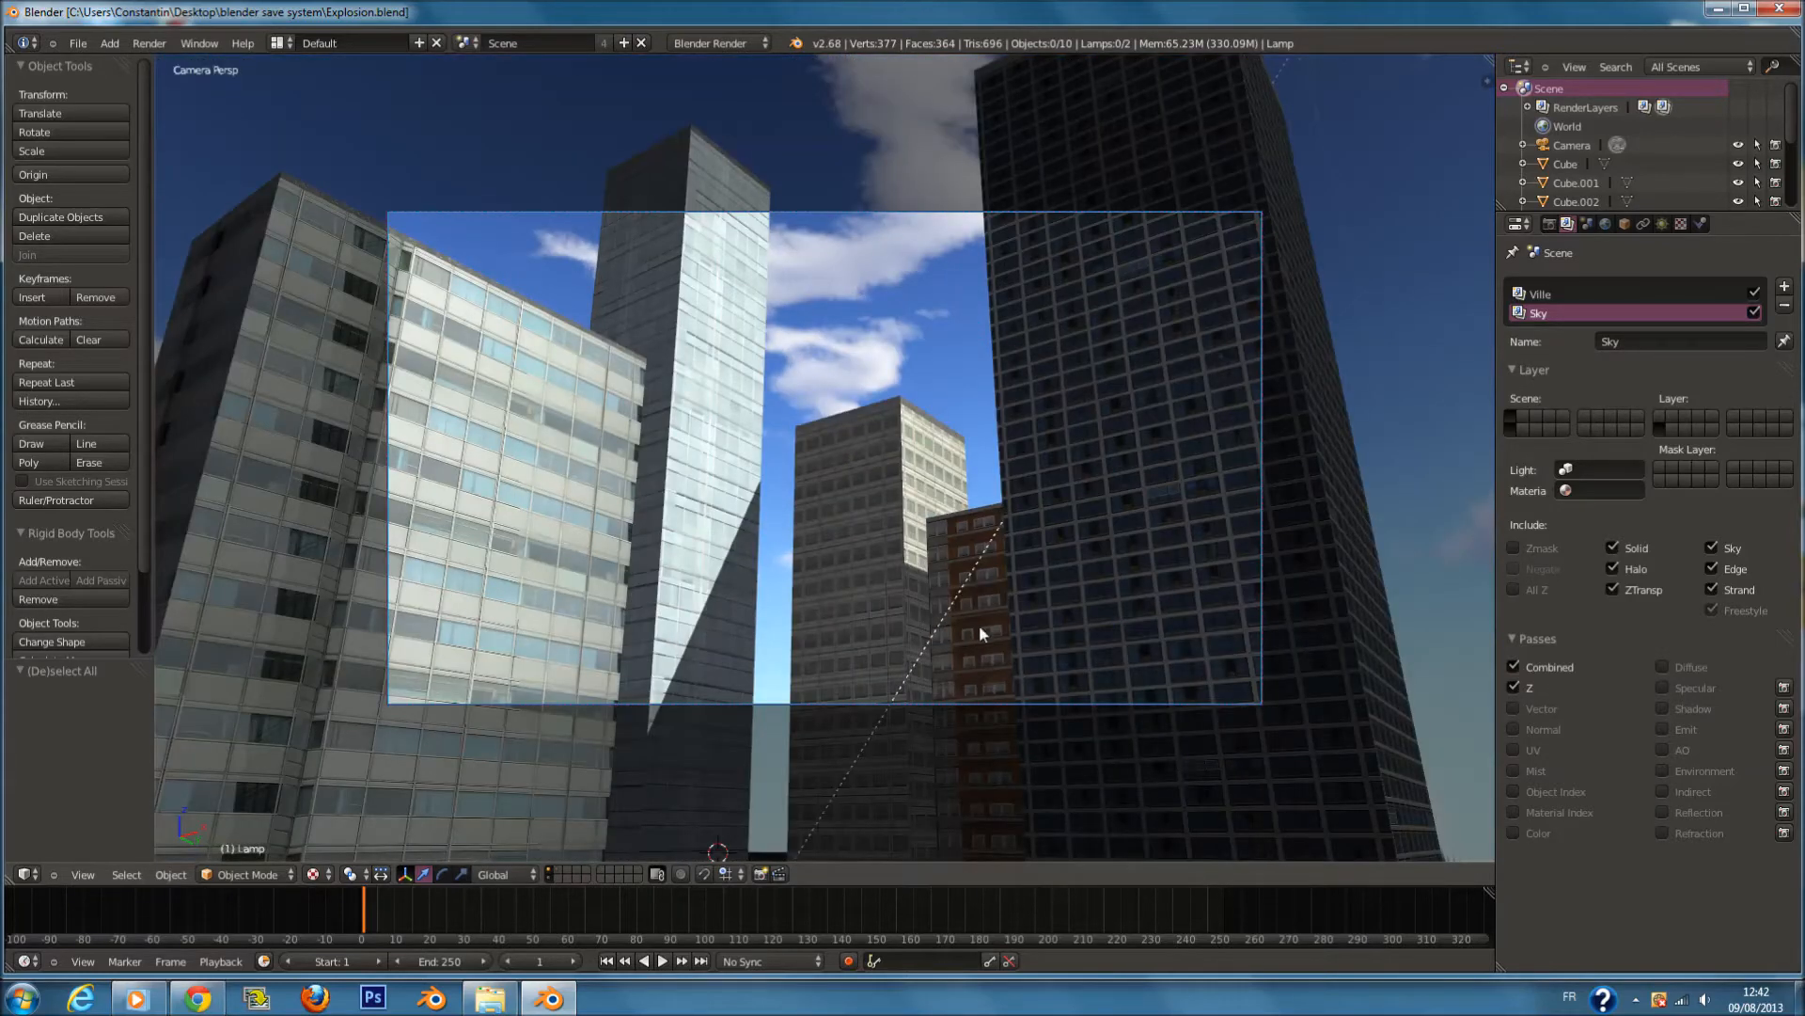
{"action": "key", "text": "a"}
{"action": "key", "text": "a"}
{"action": "scroll", "coordinate": [880, 562], "scroll_direction": "down", "scroll_amount": 2}
{"action": "middle_click_drag", "start_coordinate": [882, 557], "coordinate": [906, 584]}
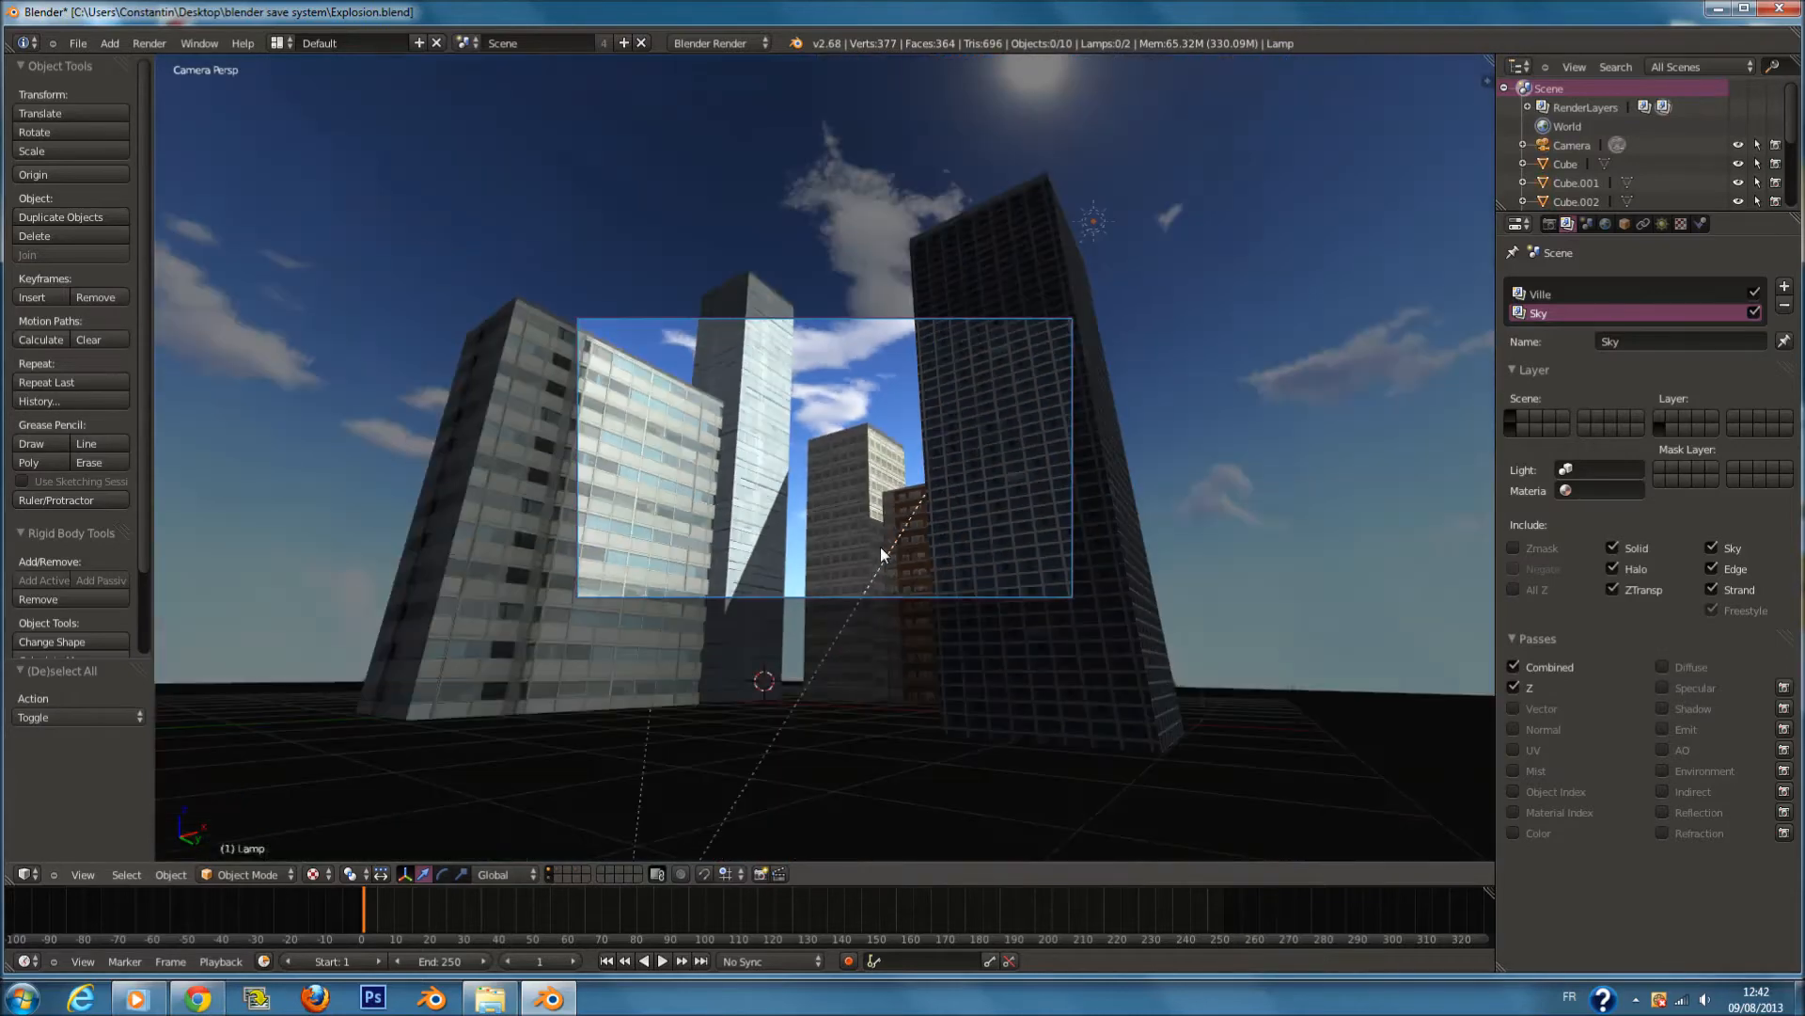
{"action": "scroll", "coordinate": [880, 561], "scroll_direction": "down", "scroll_amount": 3}
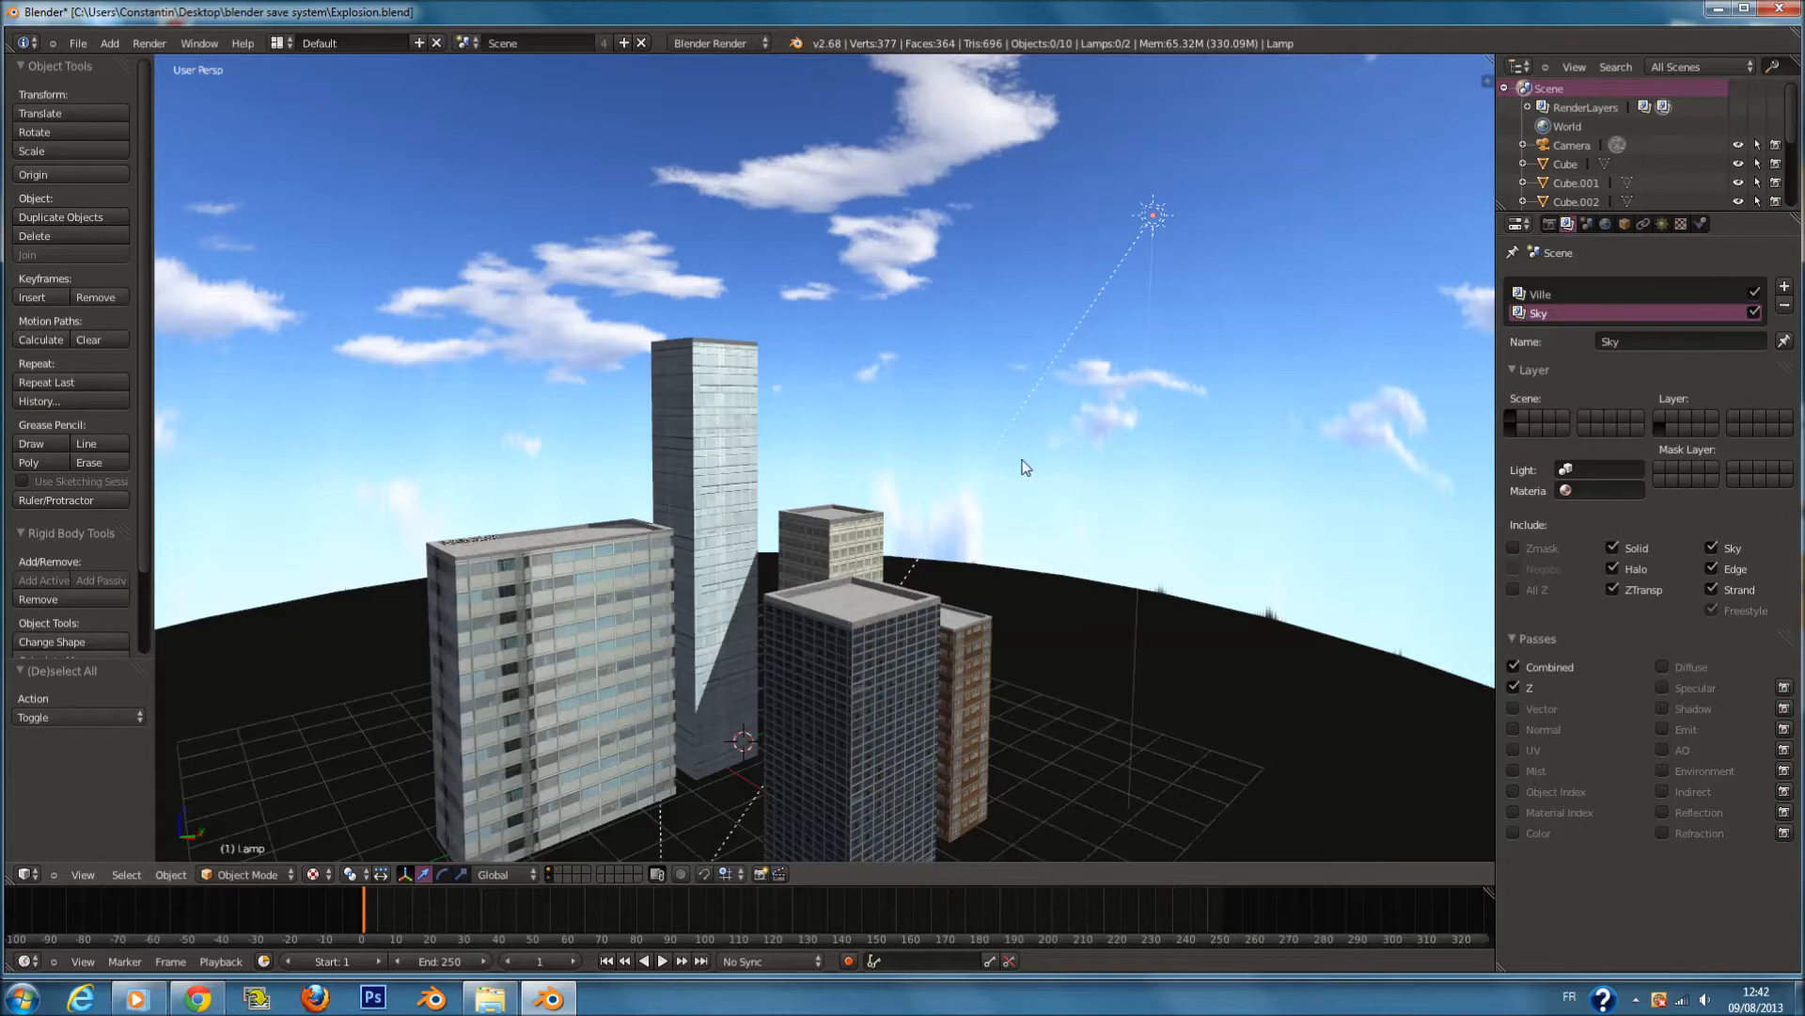
Select the sun lamp, look over the compositing node tree, and return to the 3D view.
{"action": "right_click", "coordinate": [1157, 221]}
{"action": "left_click", "coordinate": [42, 874]}
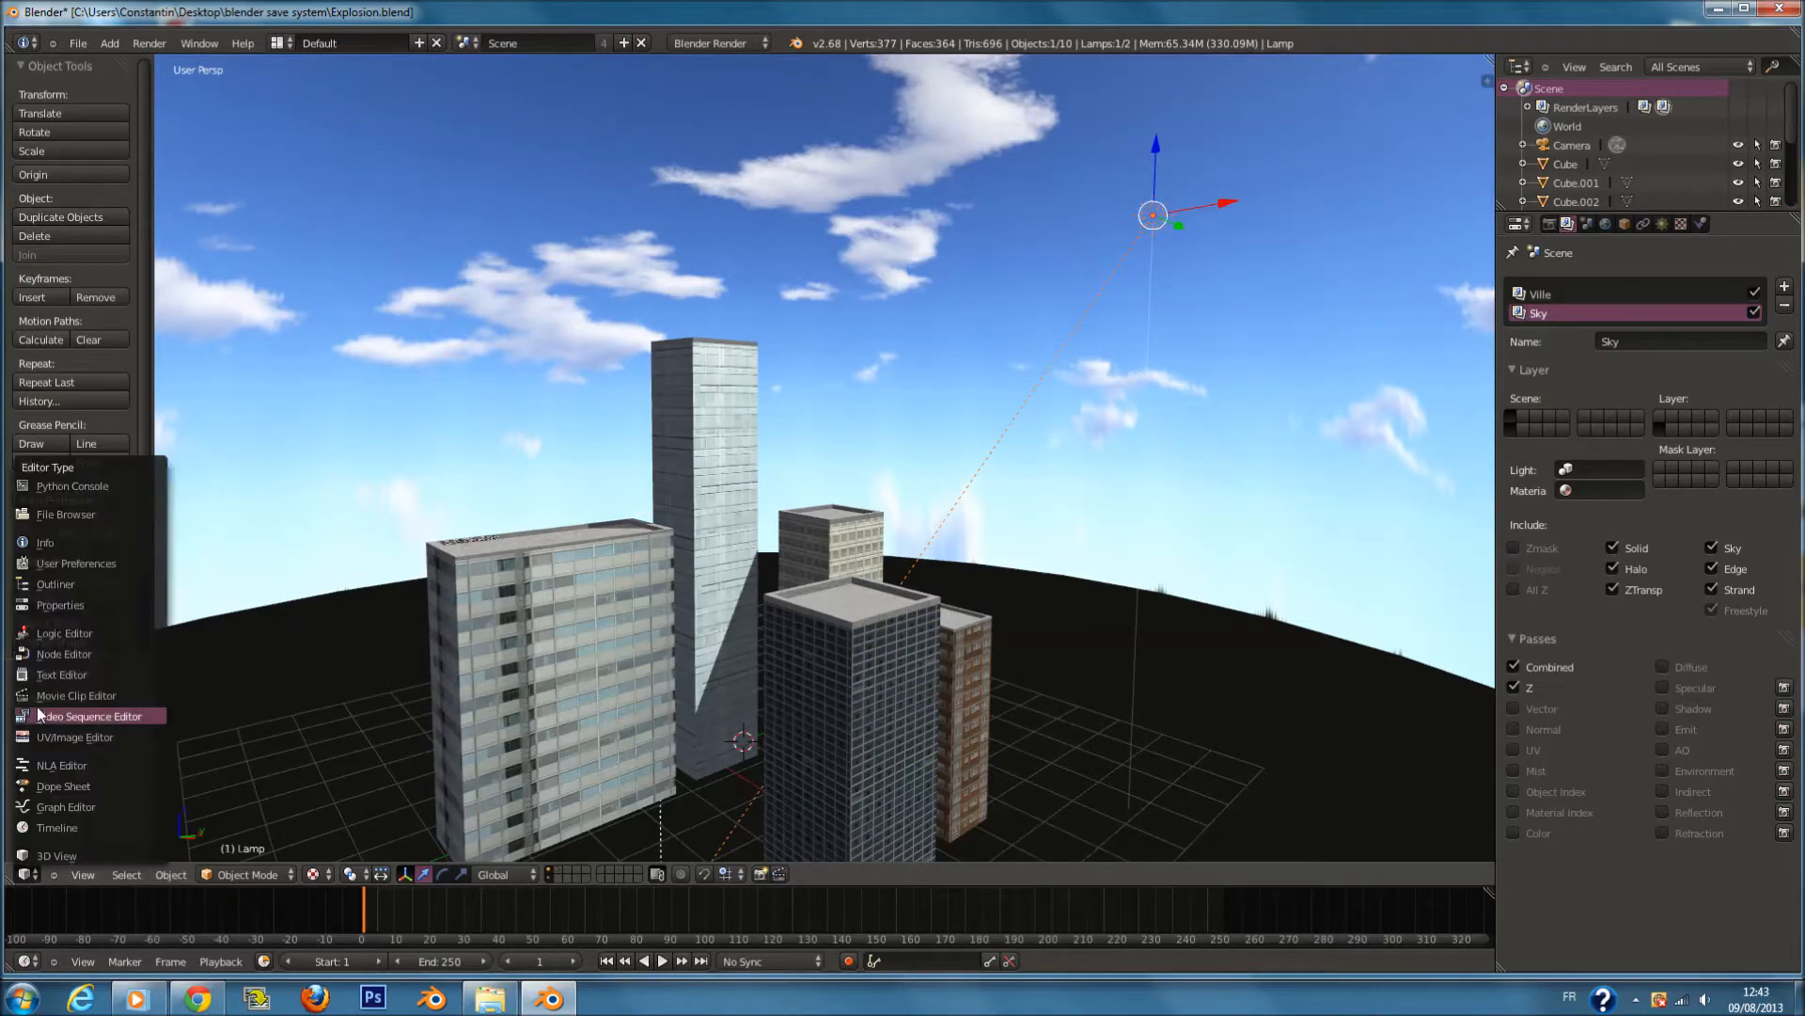
{"action": "left_click", "coordinate": [57, 653]}
{"action": "scroll", "coordinate": [527, 568], "scroll_direction": "down", "scroll_amount": 1}
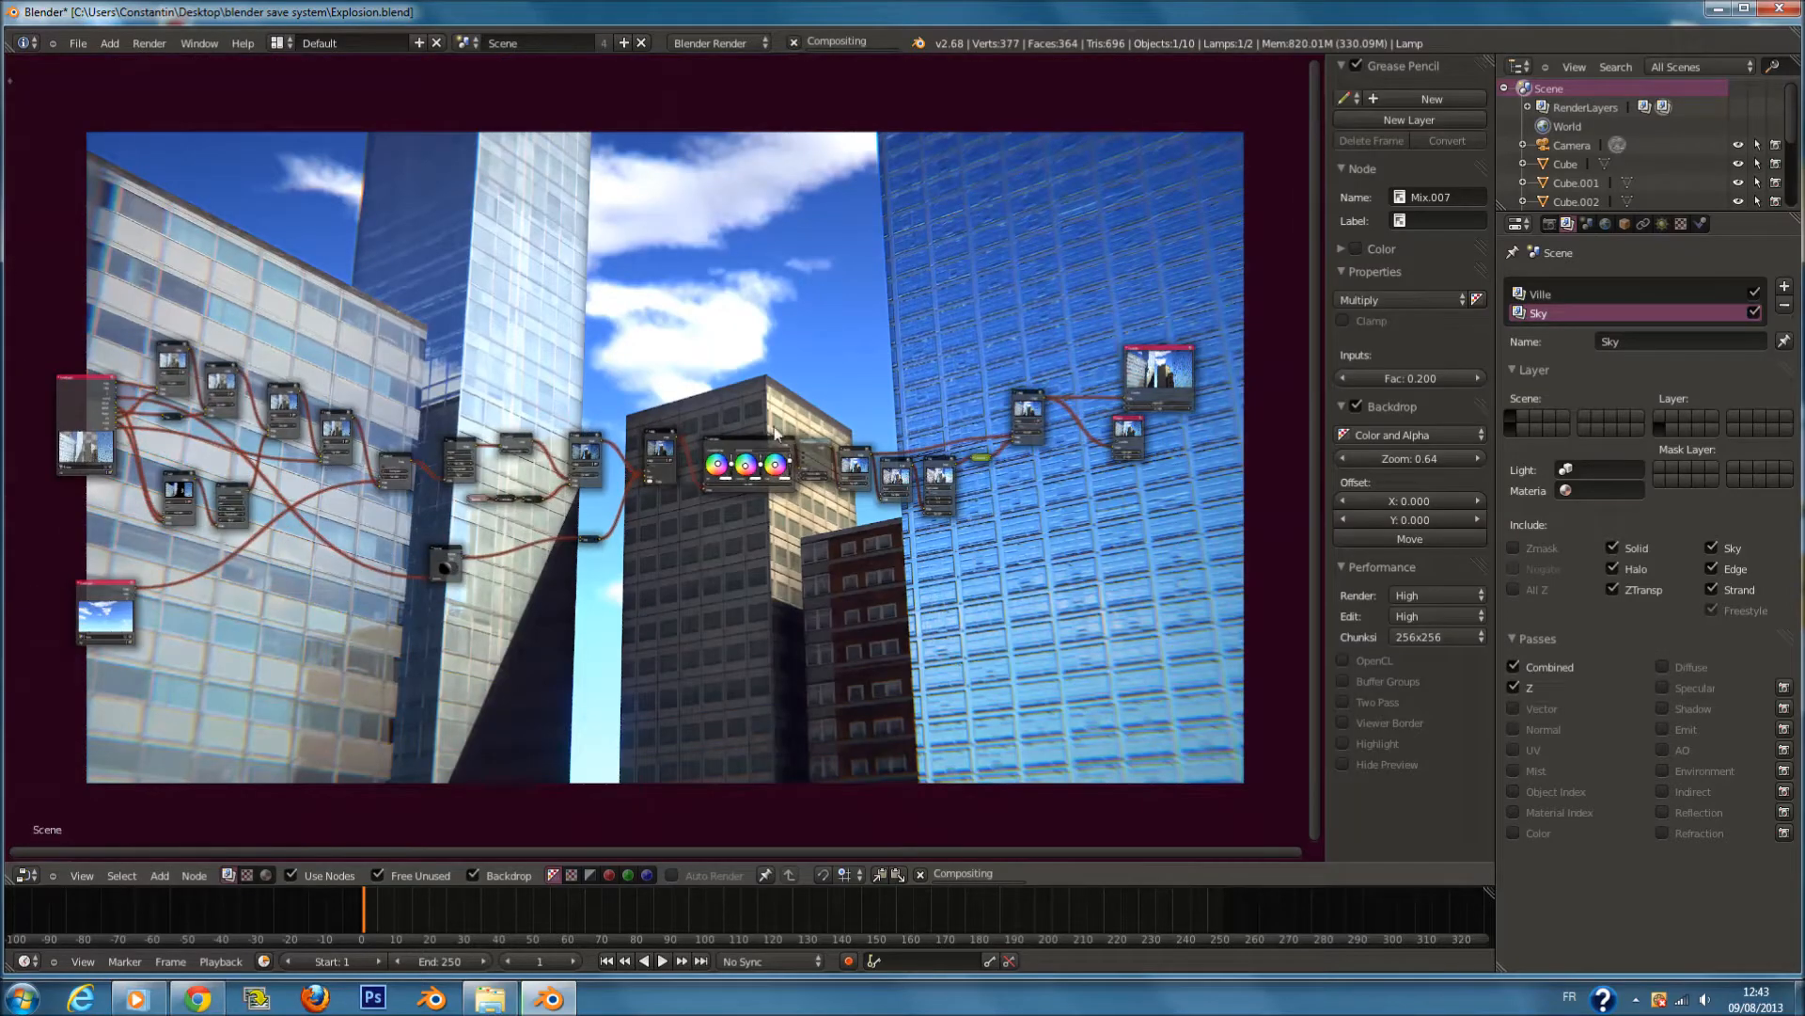
{"action": "left_click", "coordinate": [27, 876]}
{"action": "left_click", "coordinate": [48, 851]}
{"action": "scroll", "coordinate": [1007, 476], "scroll_direction": "down", "scroll_amount": 2}
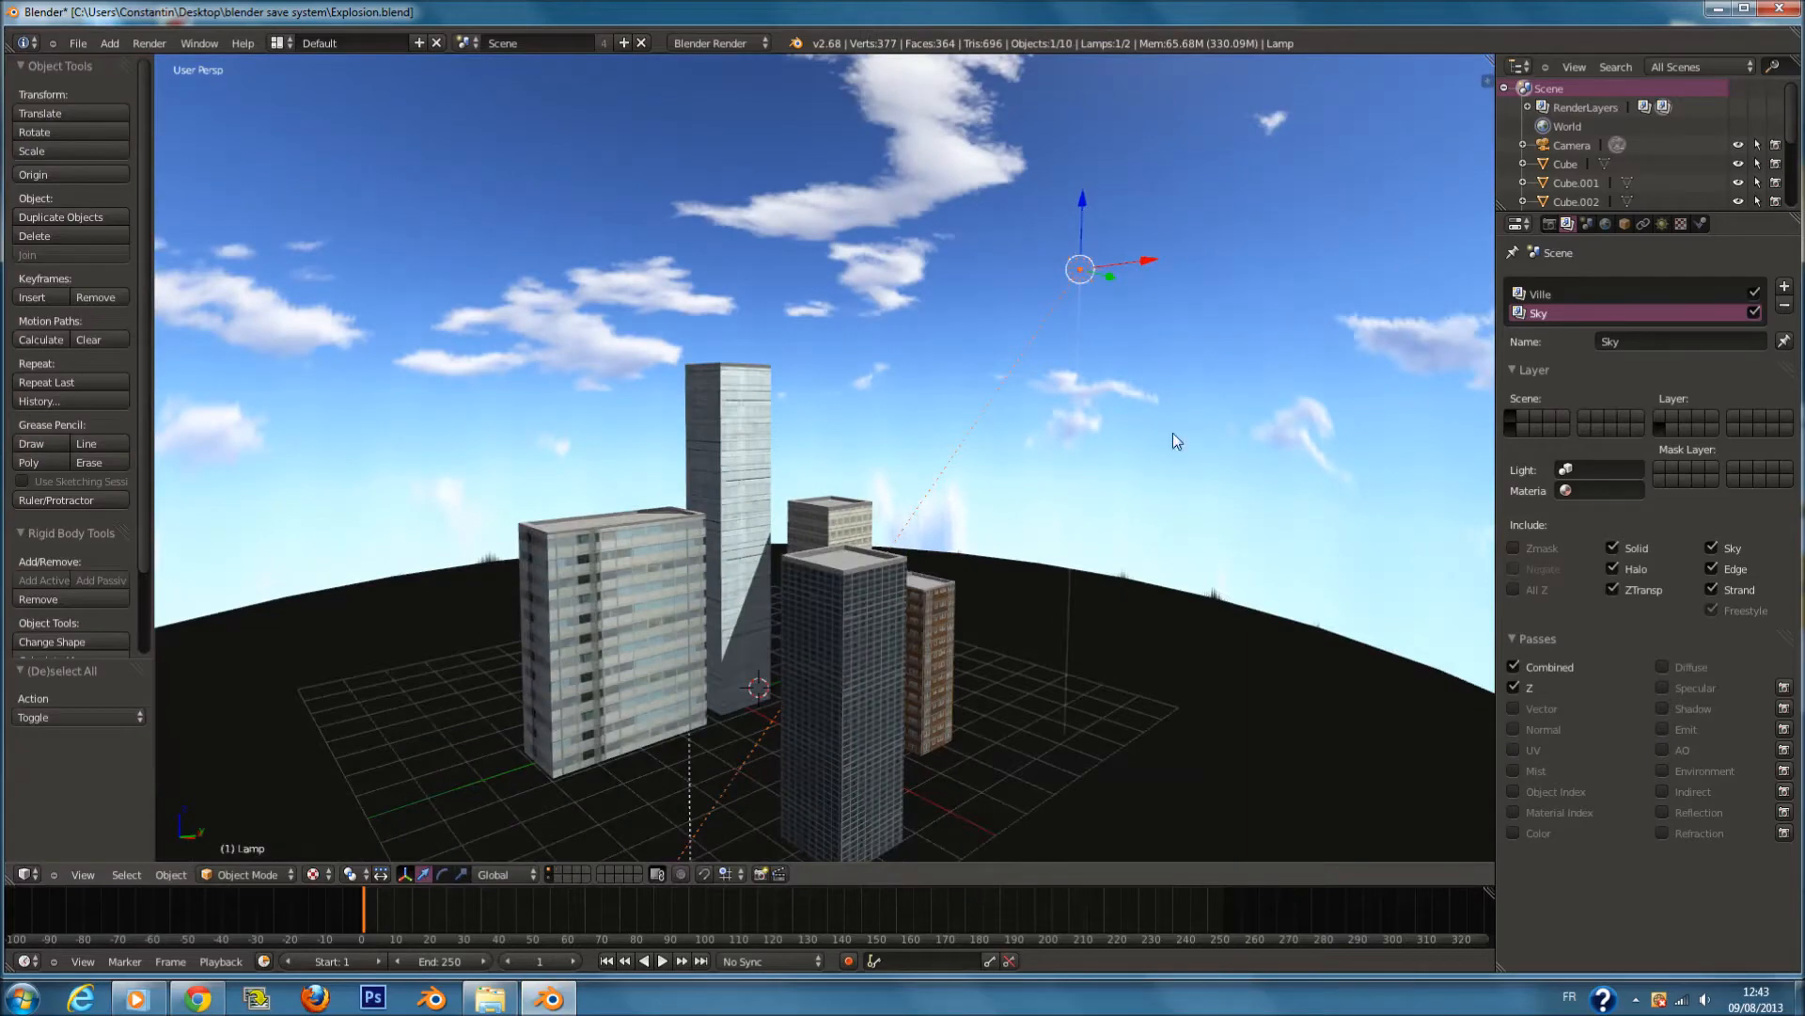
Display the Ville render layer's settings and view the buildings it covers.
{"action": "left_click", "coordinate": [1543, 294]}
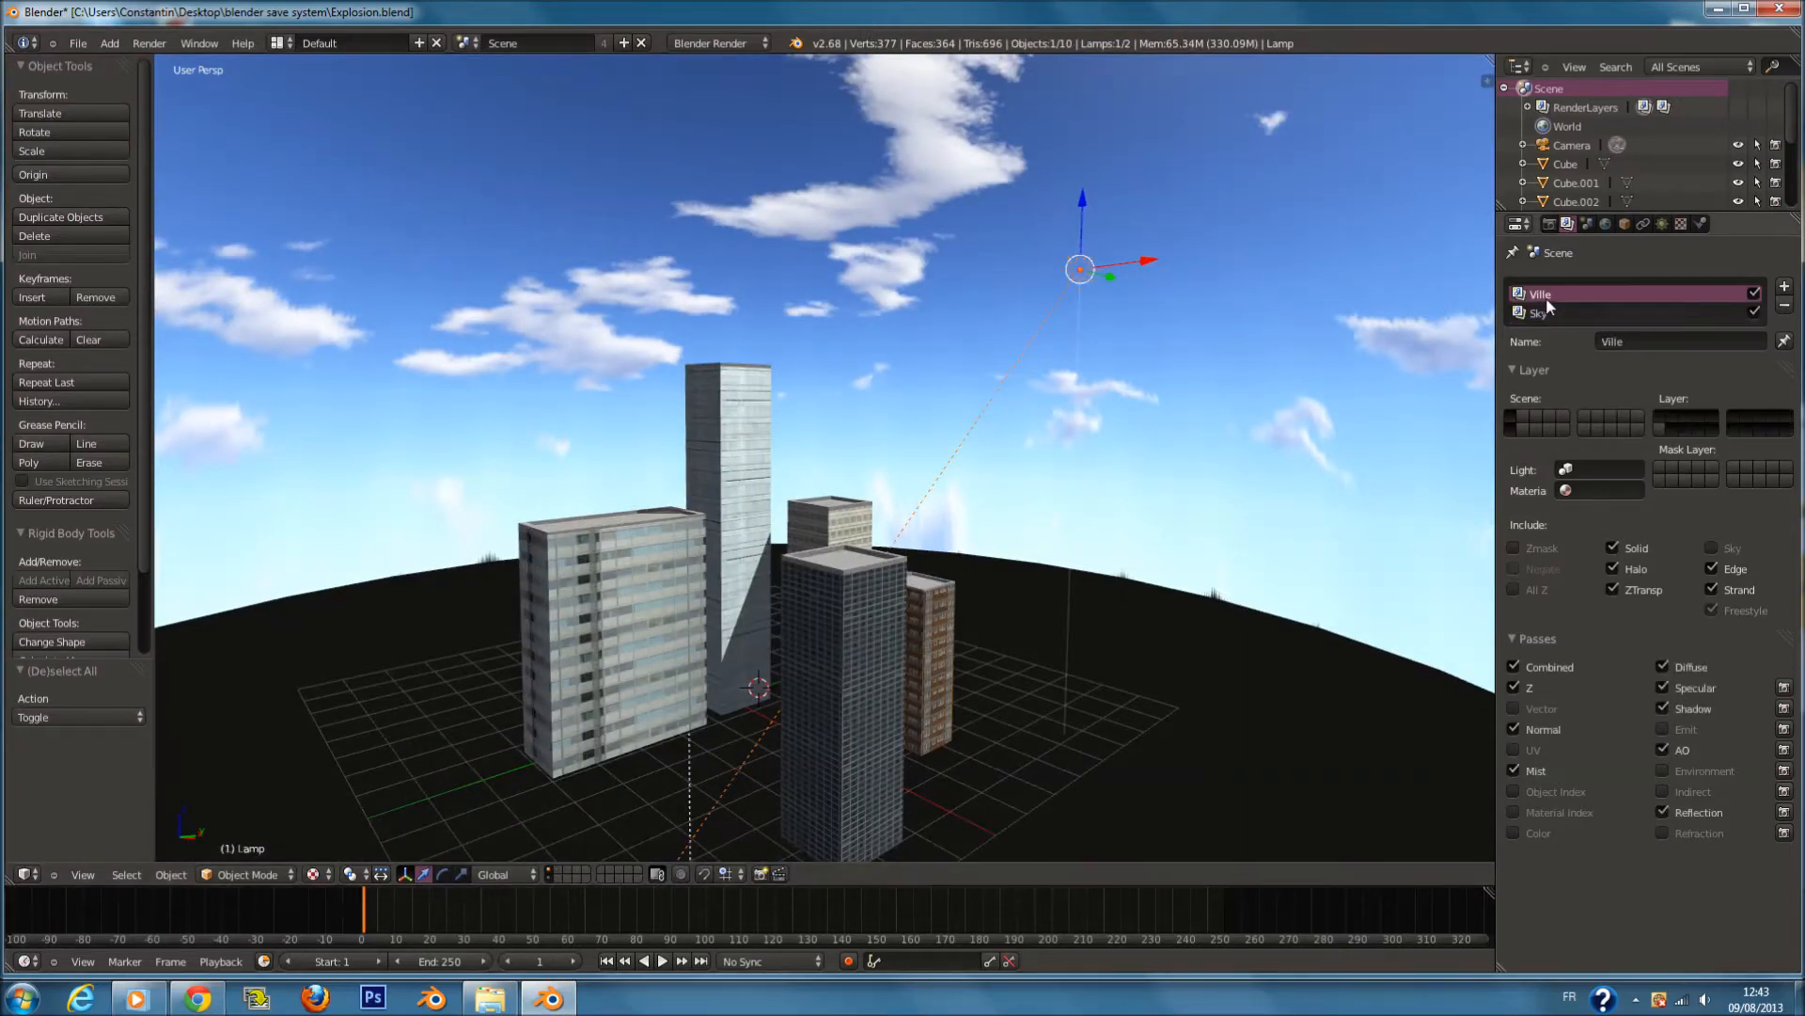
{"action": "middle_click_drag", "start_coordinate": [1003, 546], "coordinate": [1062, 575]}
{"action": "scroll", "coordinate": [1064, 574], "scroll_direction": "up", "scroll_amount": 1}
{"action": "scroll", "coordinate": [1062, 569], "scroll_direction": "down", "scroll_amount": 3, "text": "shift"}
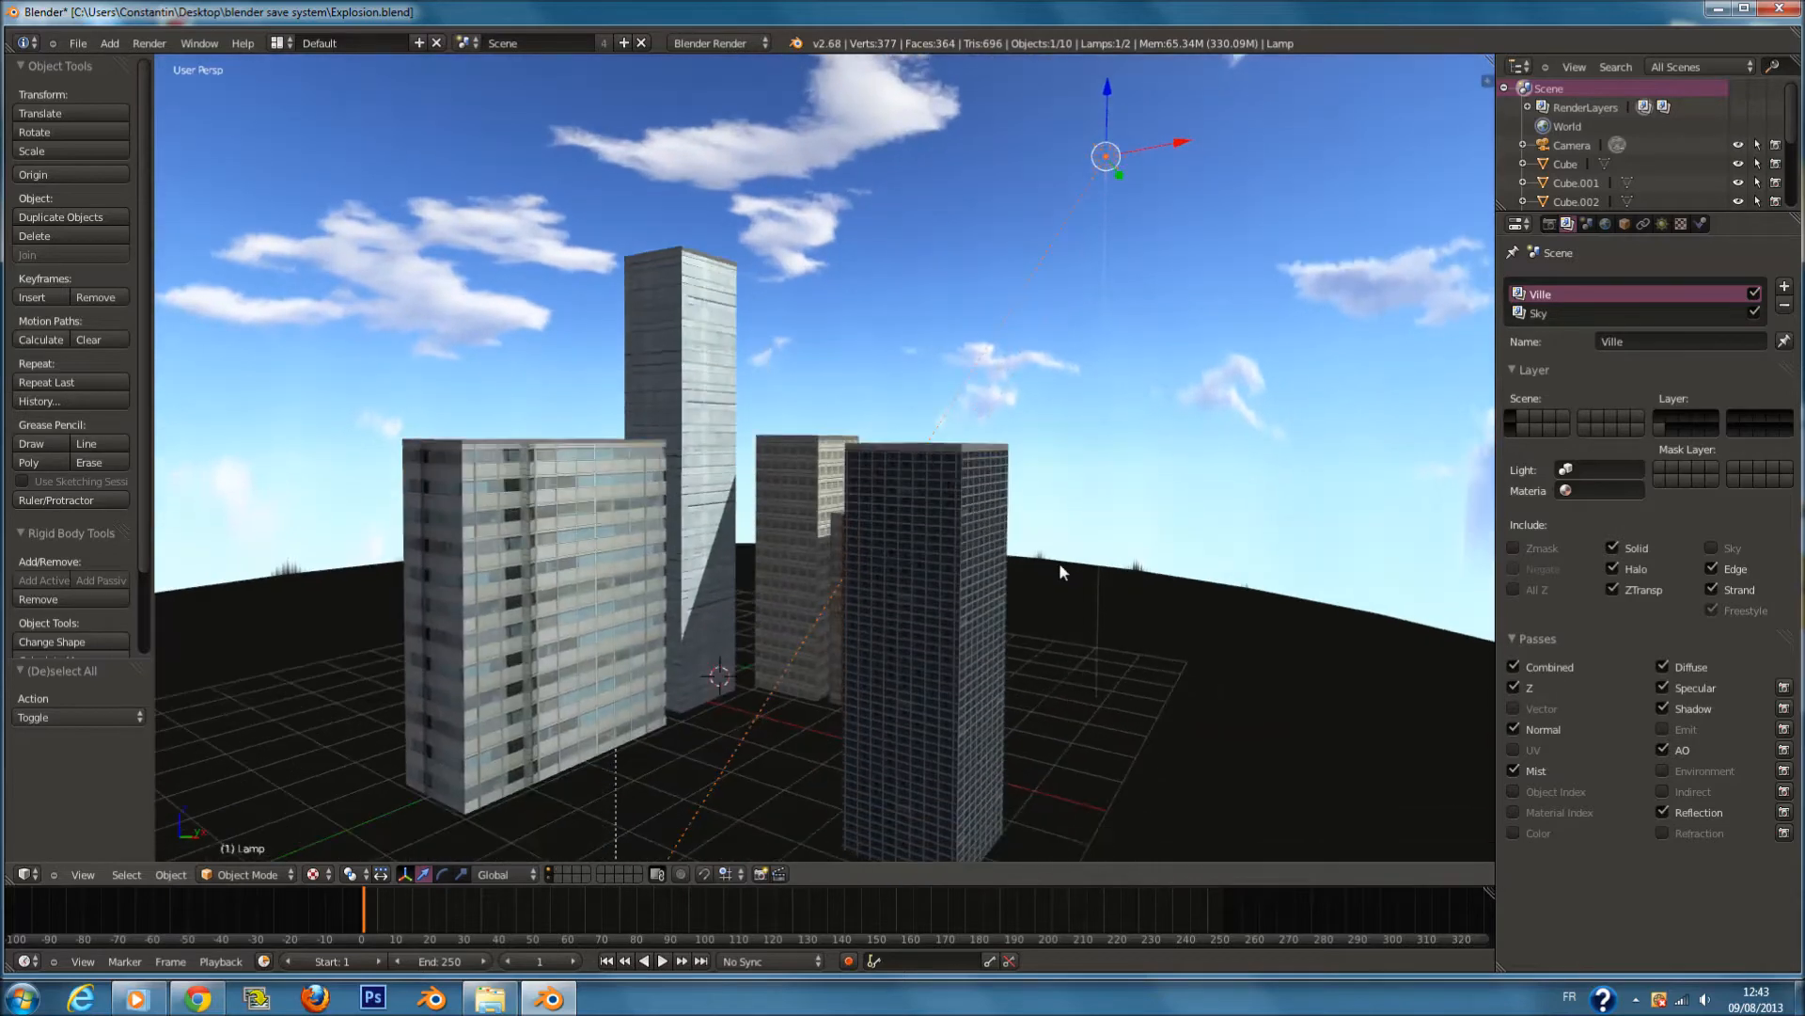
Isolate the sky dome's scene layer, select the dome, and check its material's shading settings.
{"action": "left_click", "coordinate": [546, 880]}
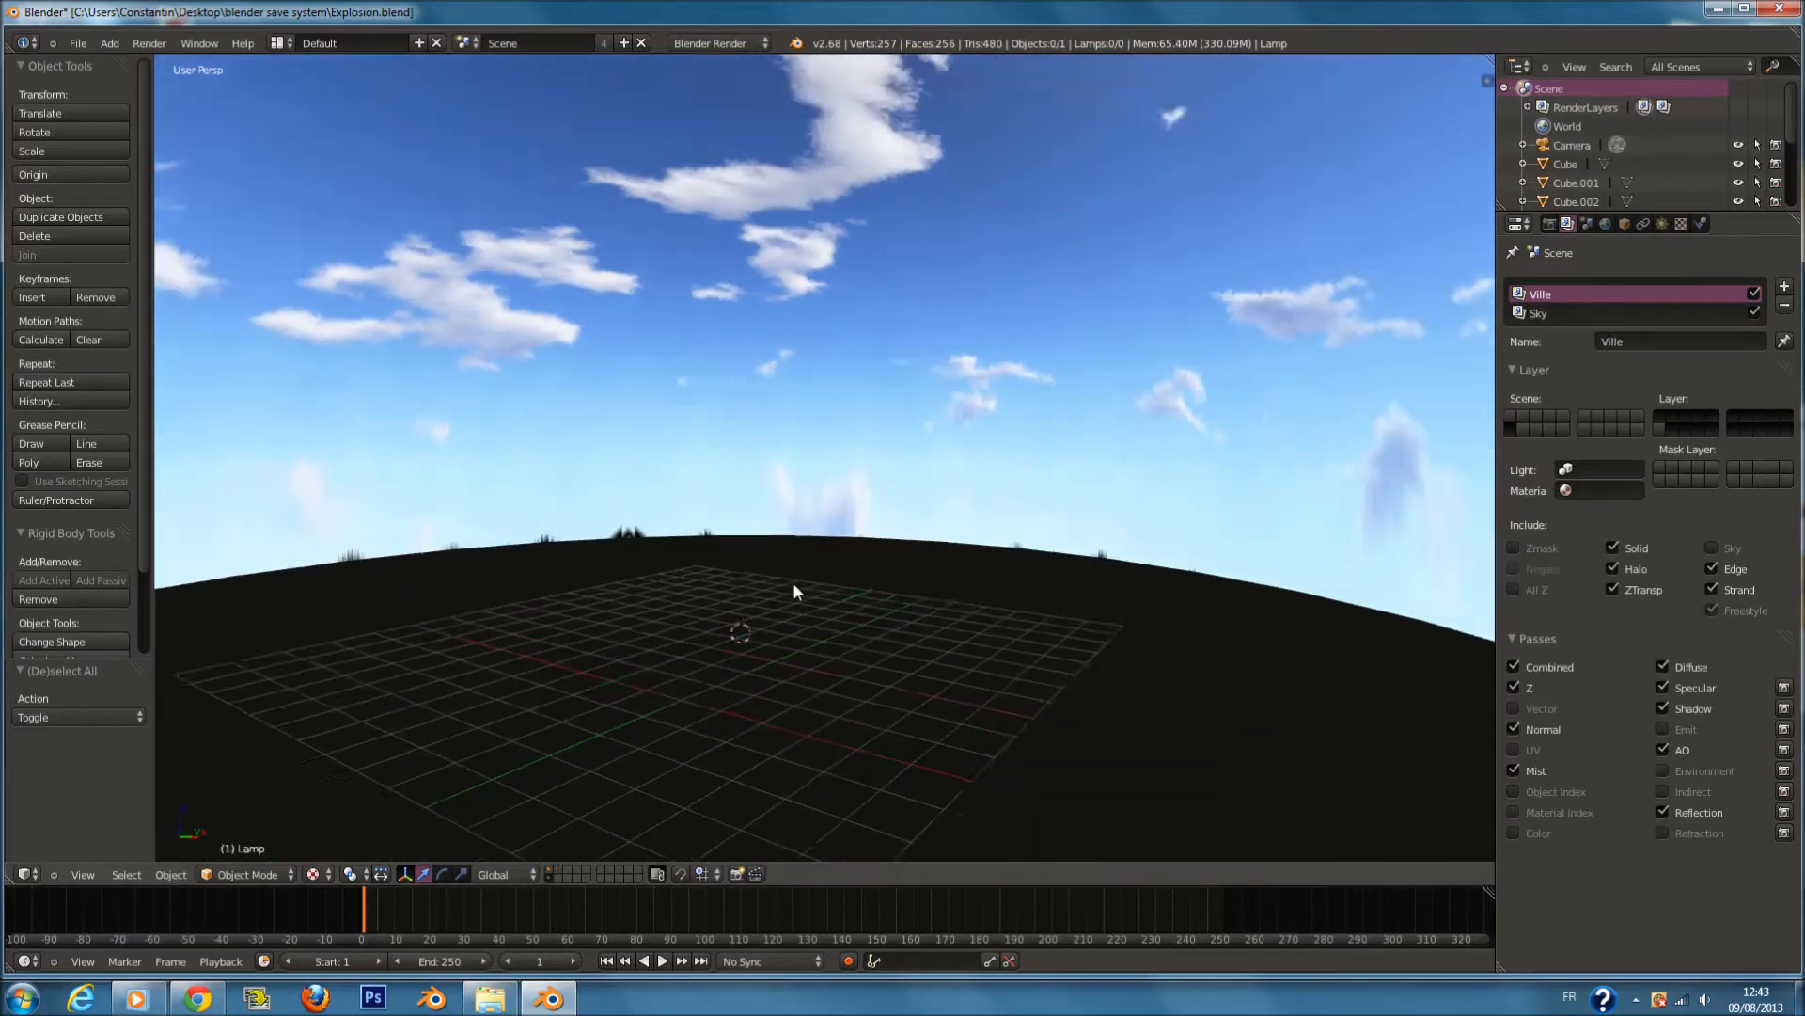
{"action": "scroll", "coordinate": [795, 587], "scroll_direction": "down", "scroll_amount": 4}
{"action": "scroll", "coordinate": [797, 590], "scroll_direction": "up", "scroll_amount": 1}
{"action": "right_click", "coordinate": [999, 537]}
{"action": "scroll", "coordinate": [999, 537], "scroll_direction": "down", "scroll_amount": 1}
{"action": "left_click", "coordinate": [1699, 224]}
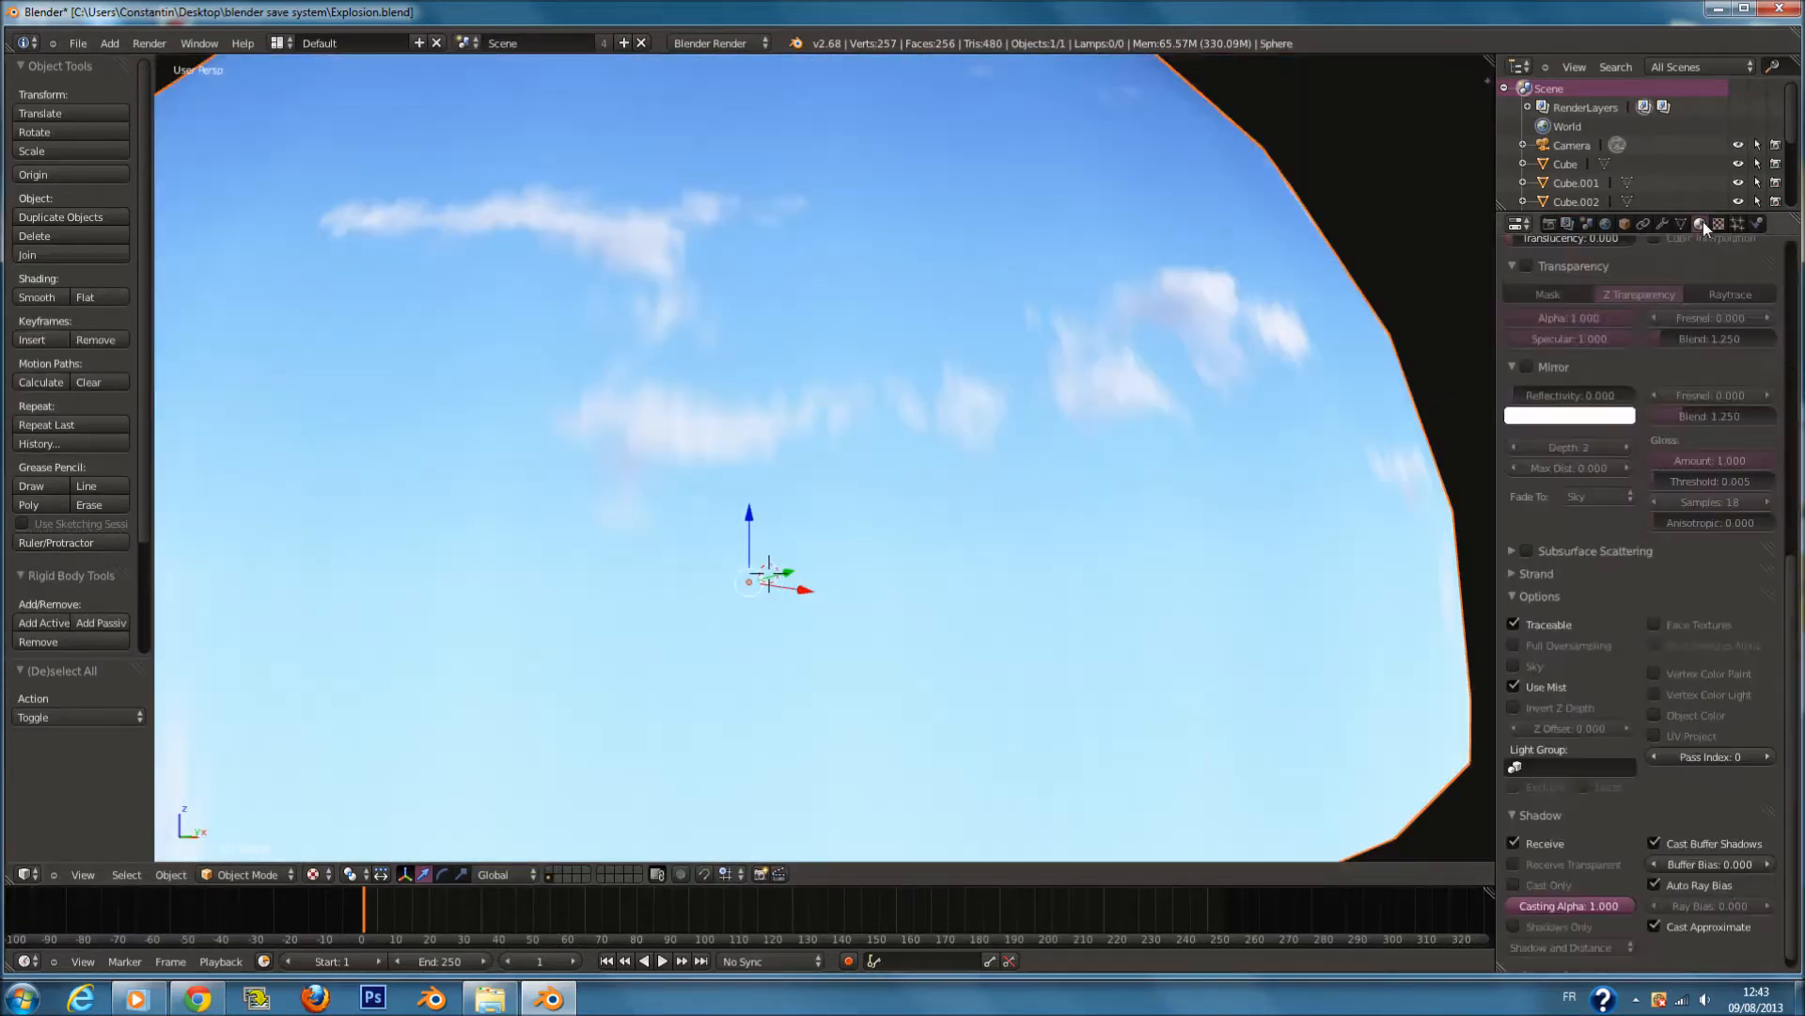
{"action": "scroll", "coordinate": [1694, 517], "scroll_direction": "up", "scroll_amount": 5}
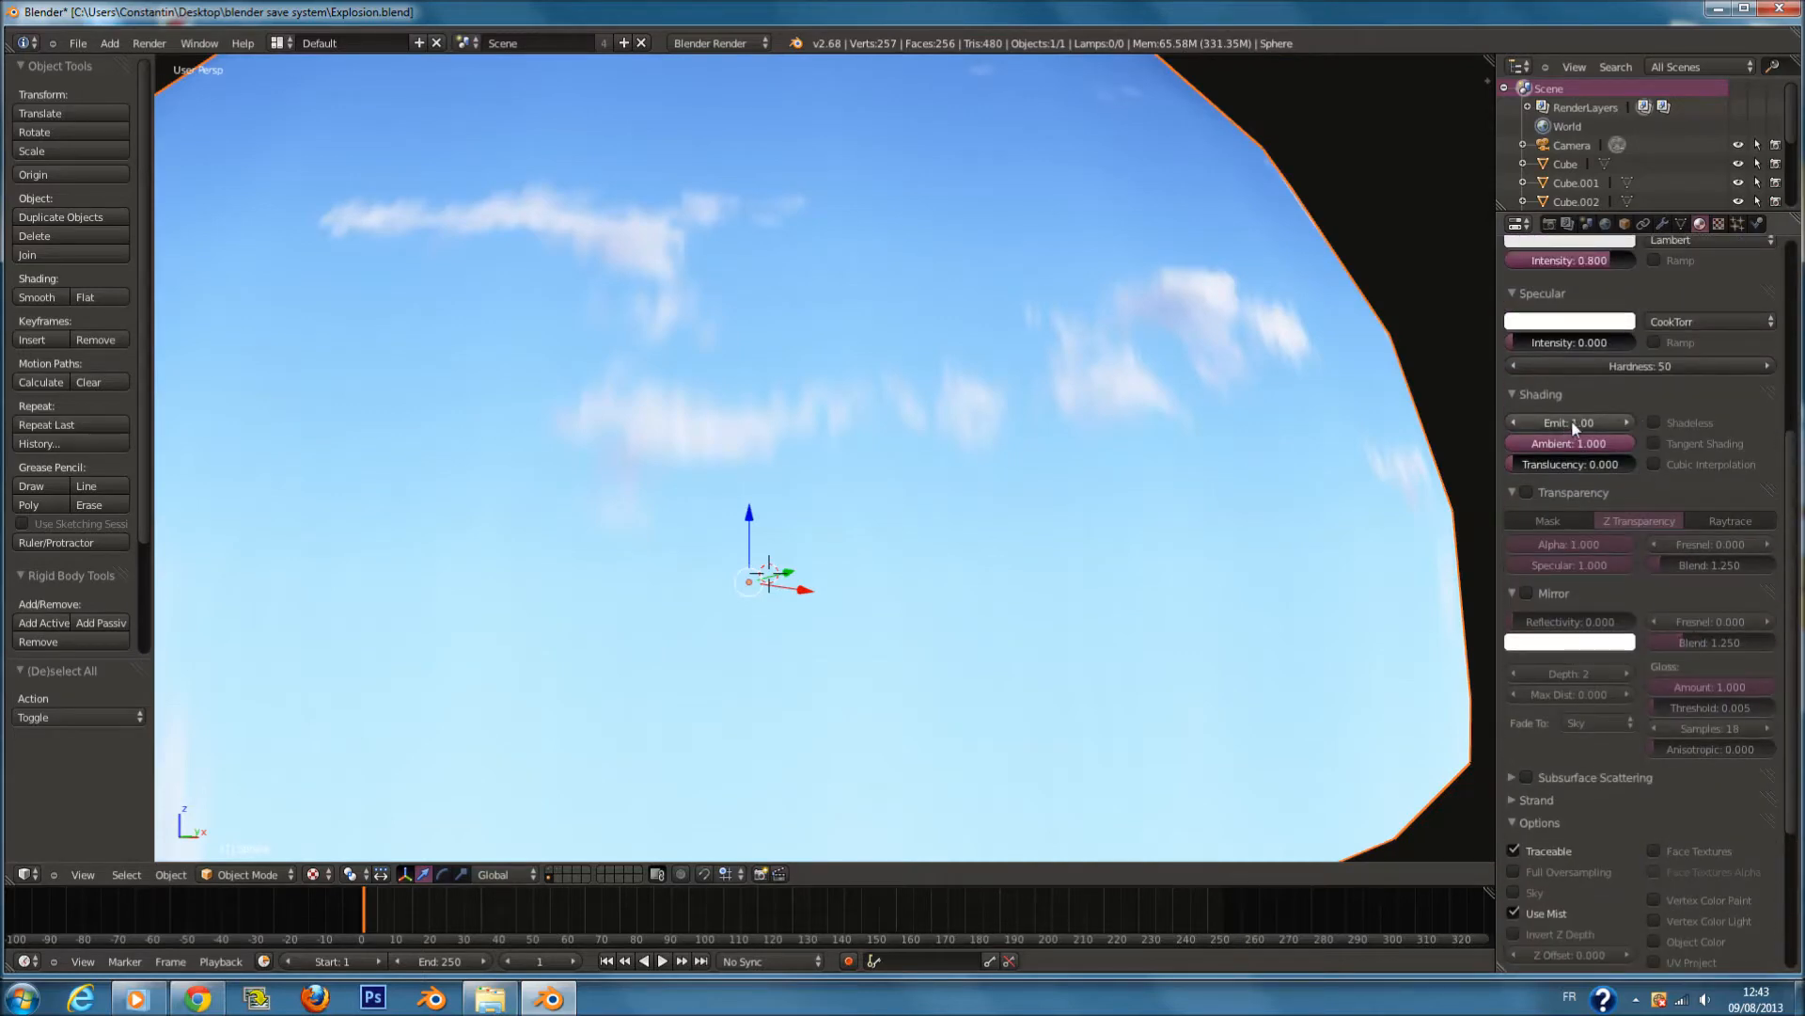
Check how the sky dome looks through the camera and from the free perspective.
{"action": "key", "text": "KP_0"}
{"action": "scroll", "coordinate": [830, 569], "scroll_direction": "up", "scroll_amount": 4}
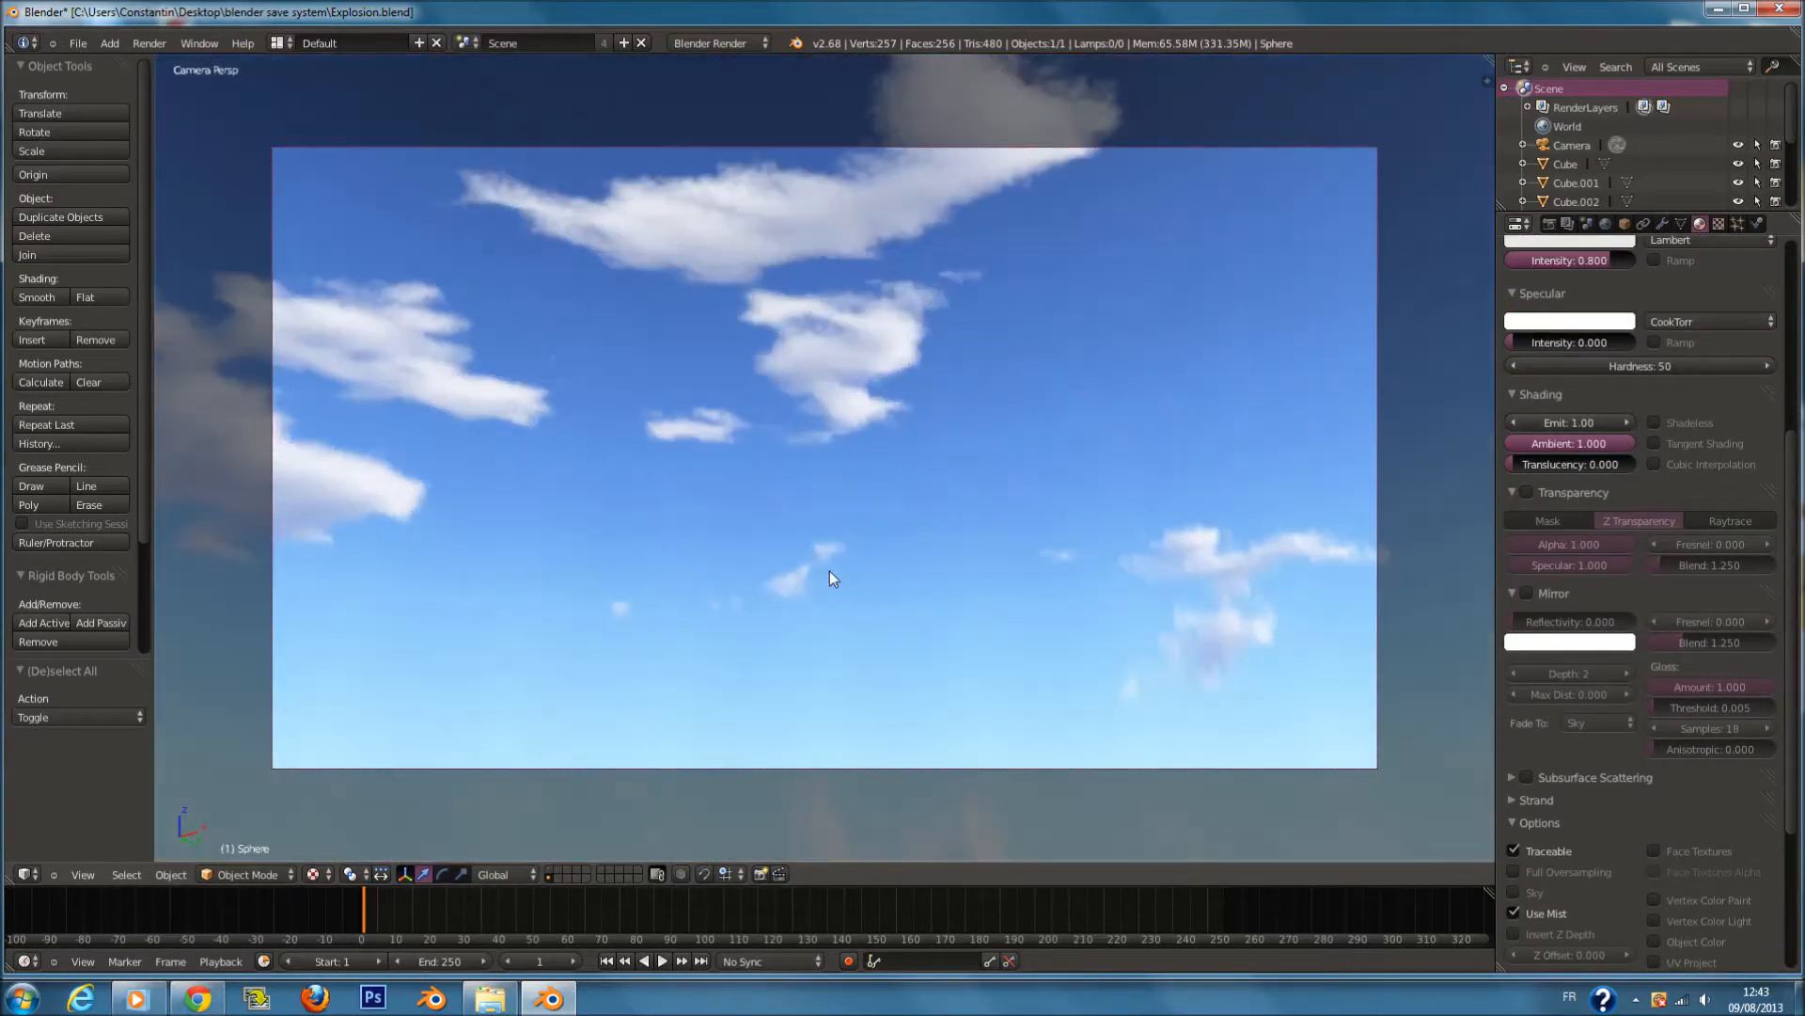
{"action": "middle_click_drag", "start_coordinate": [831, 569], "coordinate": [823, 584]}
{"action": "scroll", "coordinate": [823, 584], "scroll_direction": "up", "scroll_amount": 1}
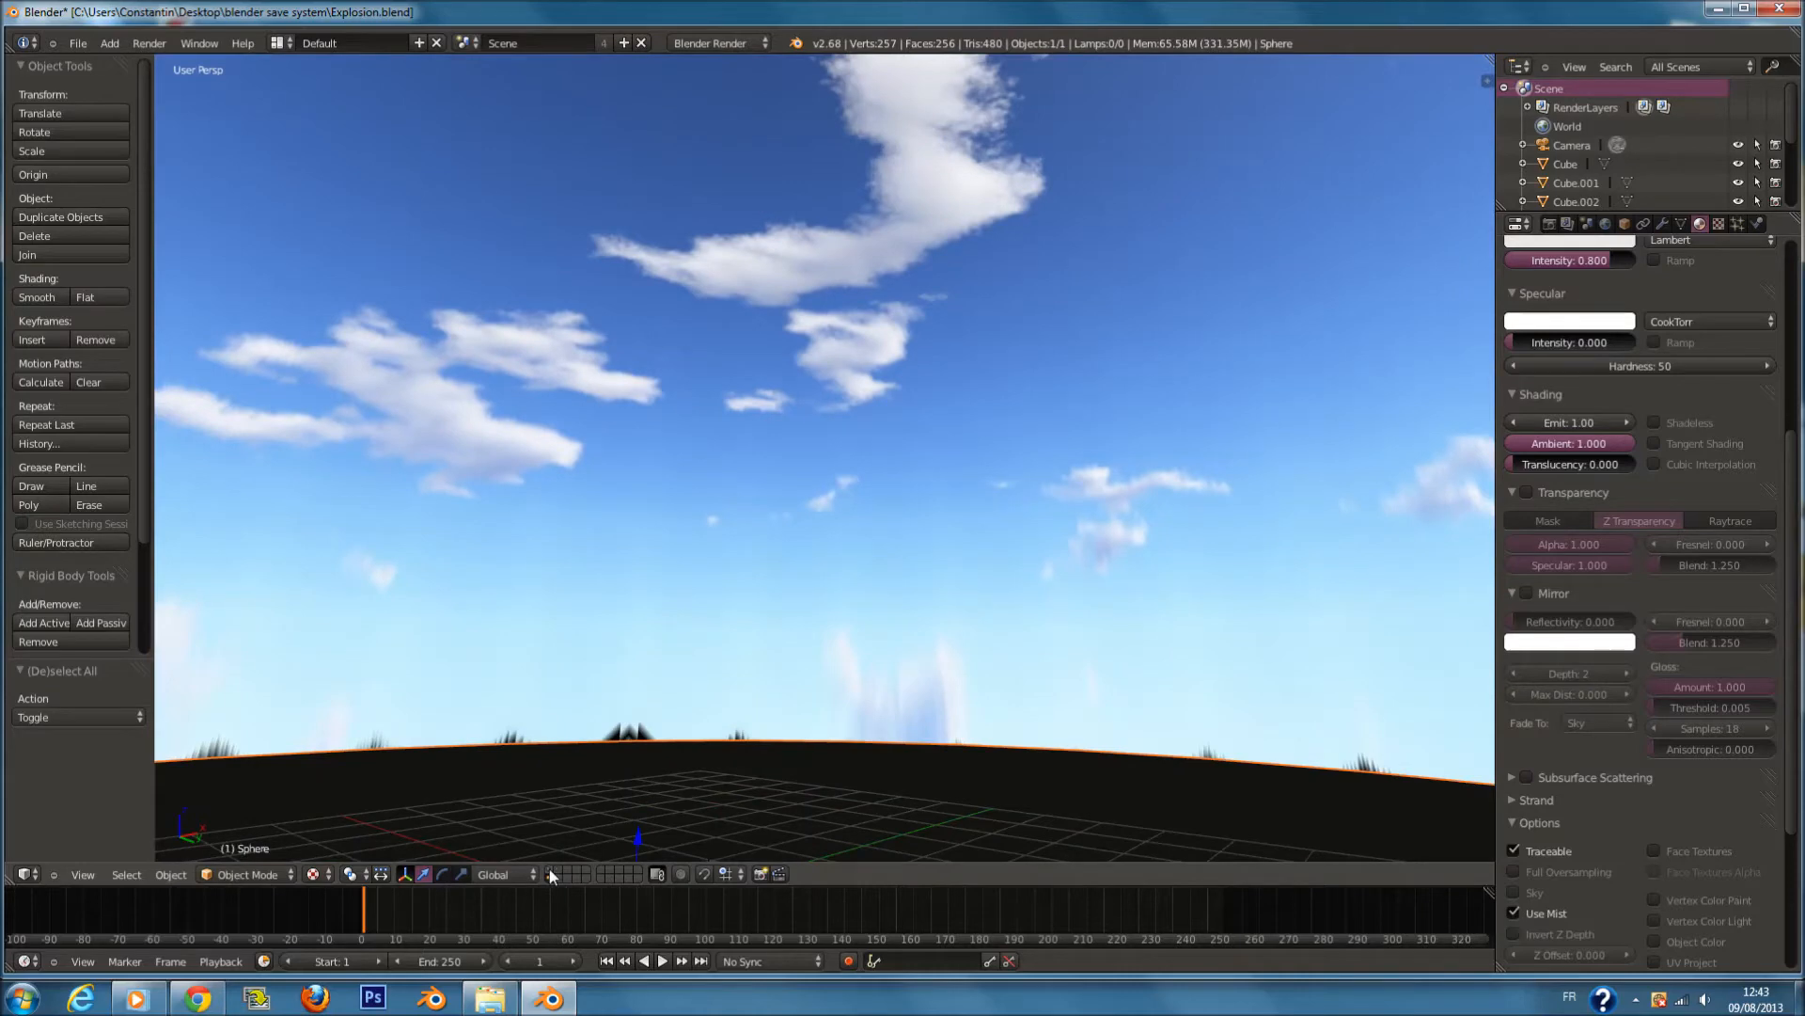
Show the buildings' scene layer together with the sky dome and display the 3D view's properties.
{"action": "left_click", "coordinate": [550, 870], "text": "shift"}
{"action": "scroll", "coordinate": [1307, 576], "scroll_direction": "down", "scroll_amount": 3}
{"action": "key", "text": "n"}
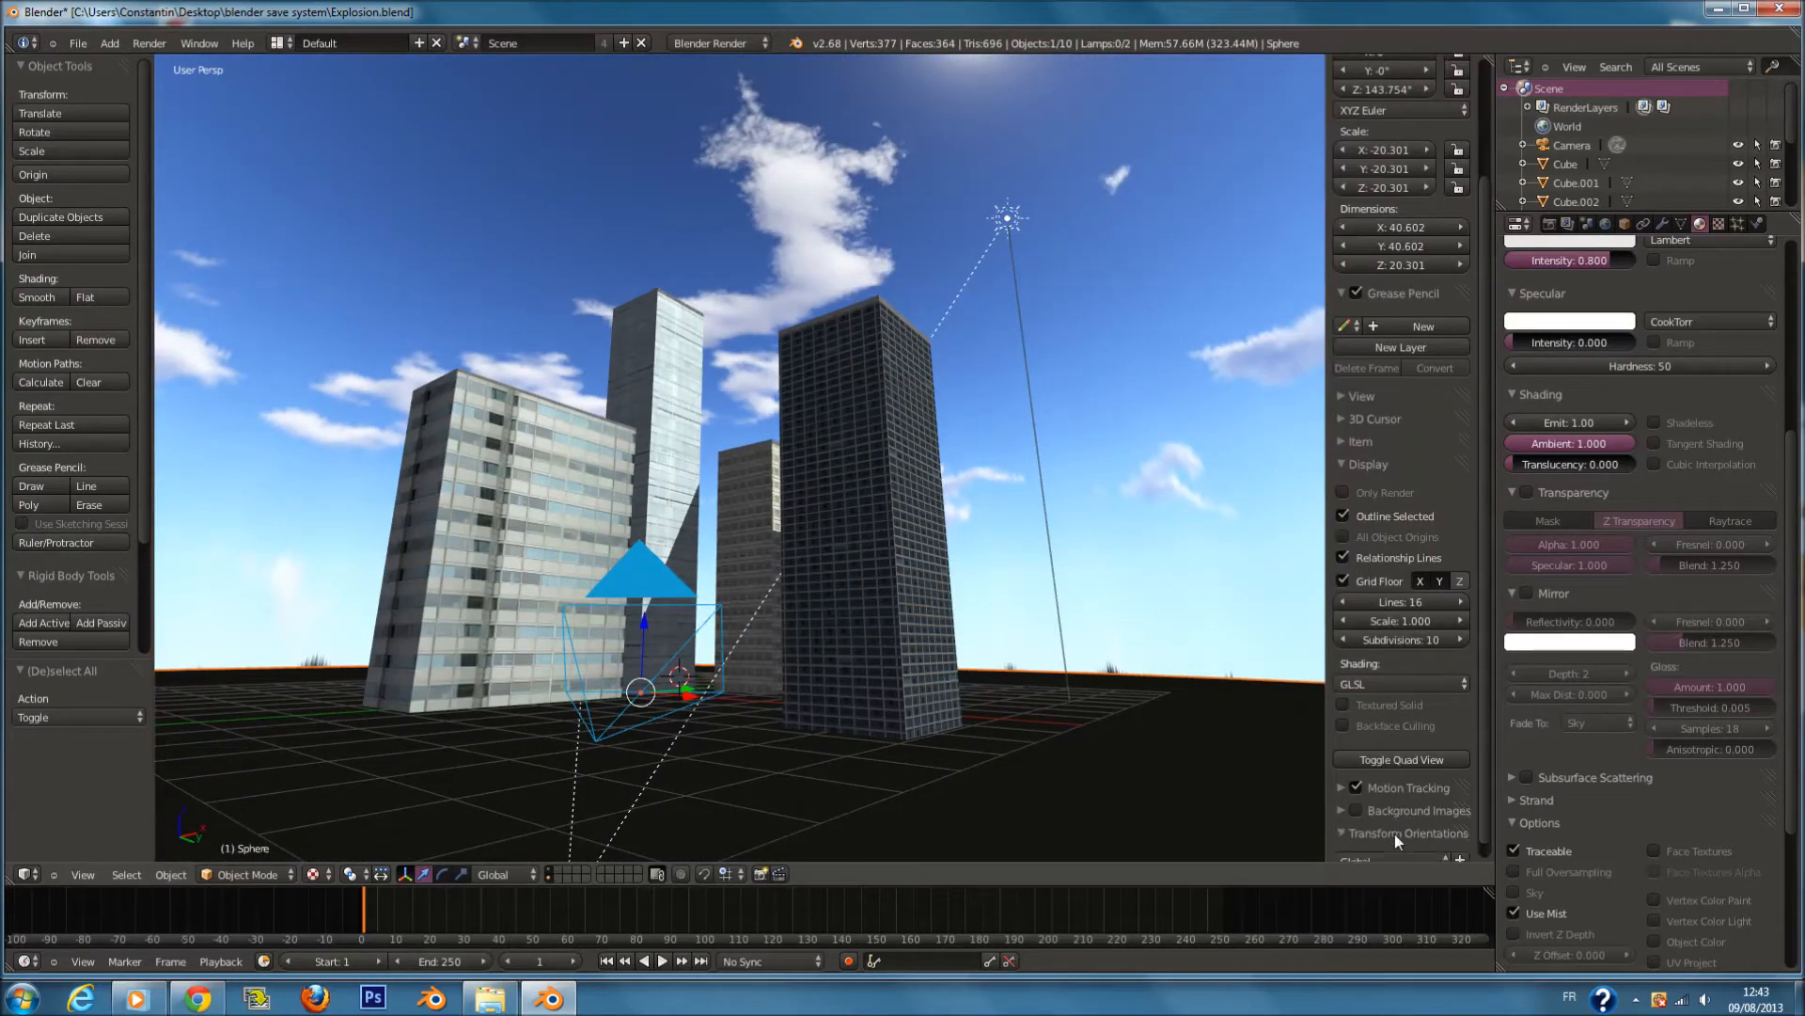
Select the sun lamp above the city to view its settings, and check the shot through the camera.
{"action": "mouse_move", "coordinate": [798, 523]}
{"action": "middle_mouse_down"}
{"action": "mouse_move", "coordinate": [807, 583]}
{"action": "mouse_move", "coordinate": [828, 530]}
{"action": "middle_mouse_up"}
{"action": "right_click", "coordinate": [1055, 98]}
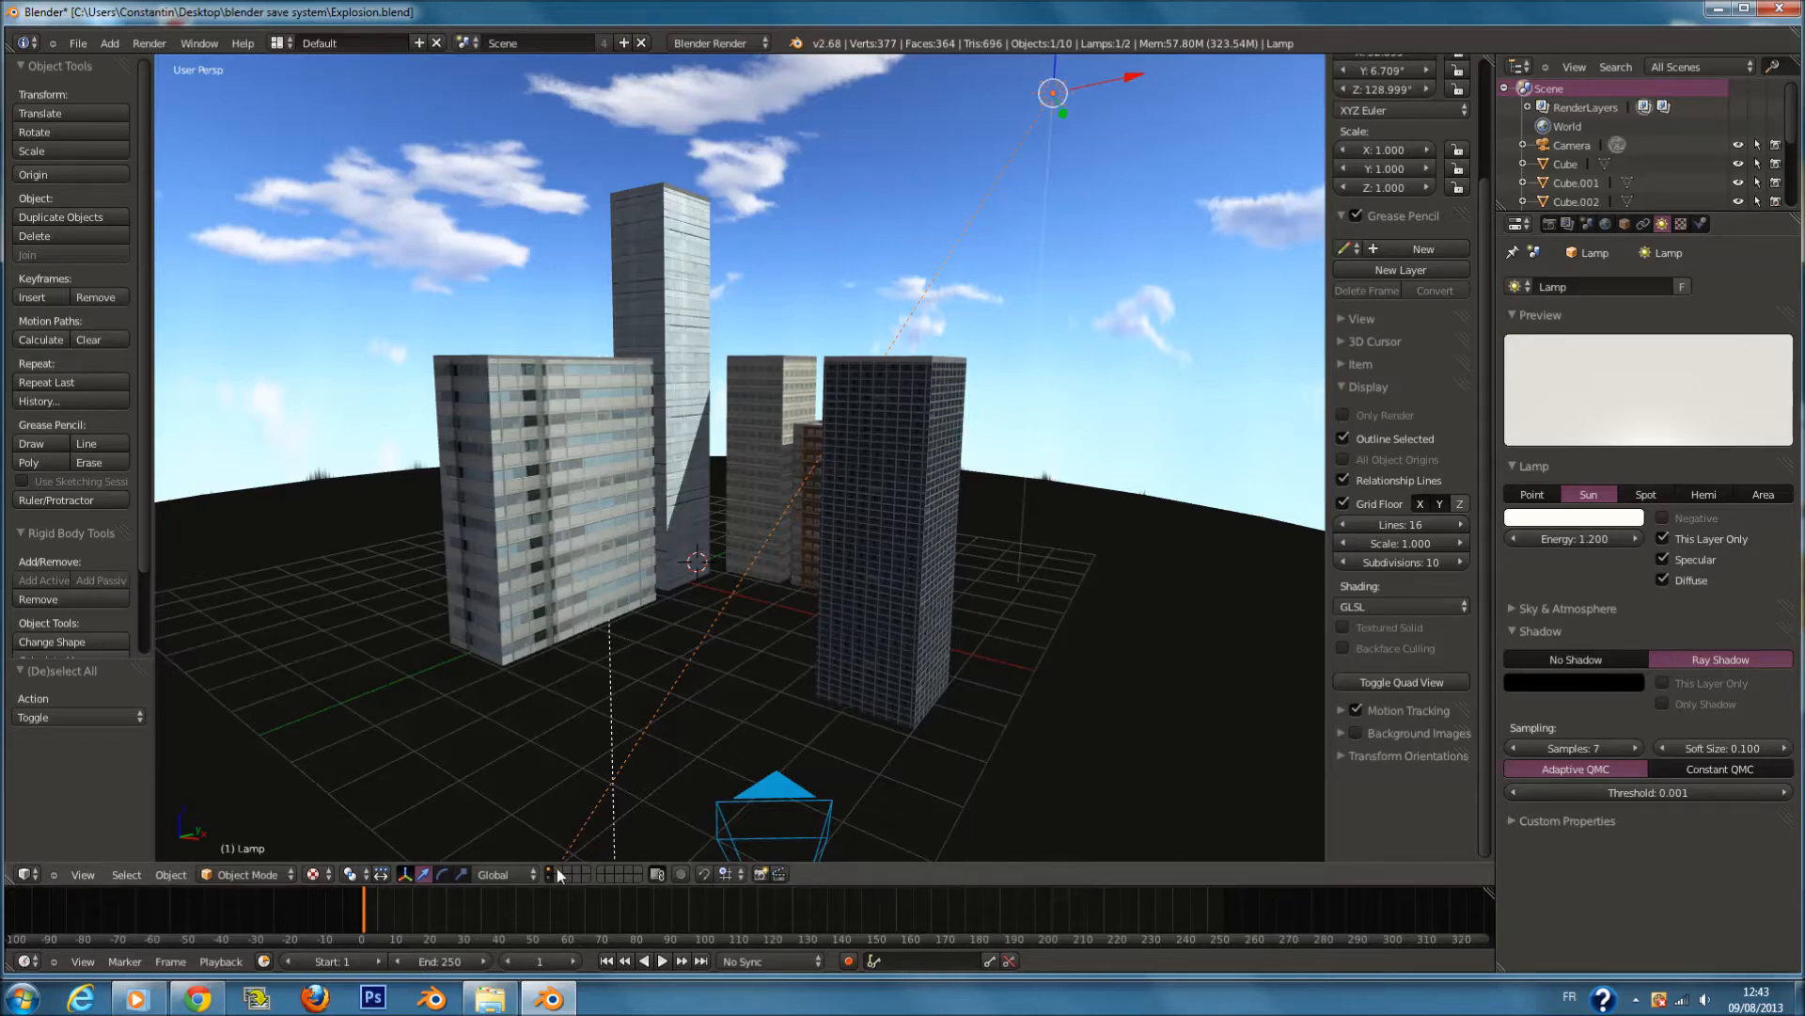
{"action": "middle_click_drag", "start_coordinate": [830, 576], "coordinate": [814, 602]}
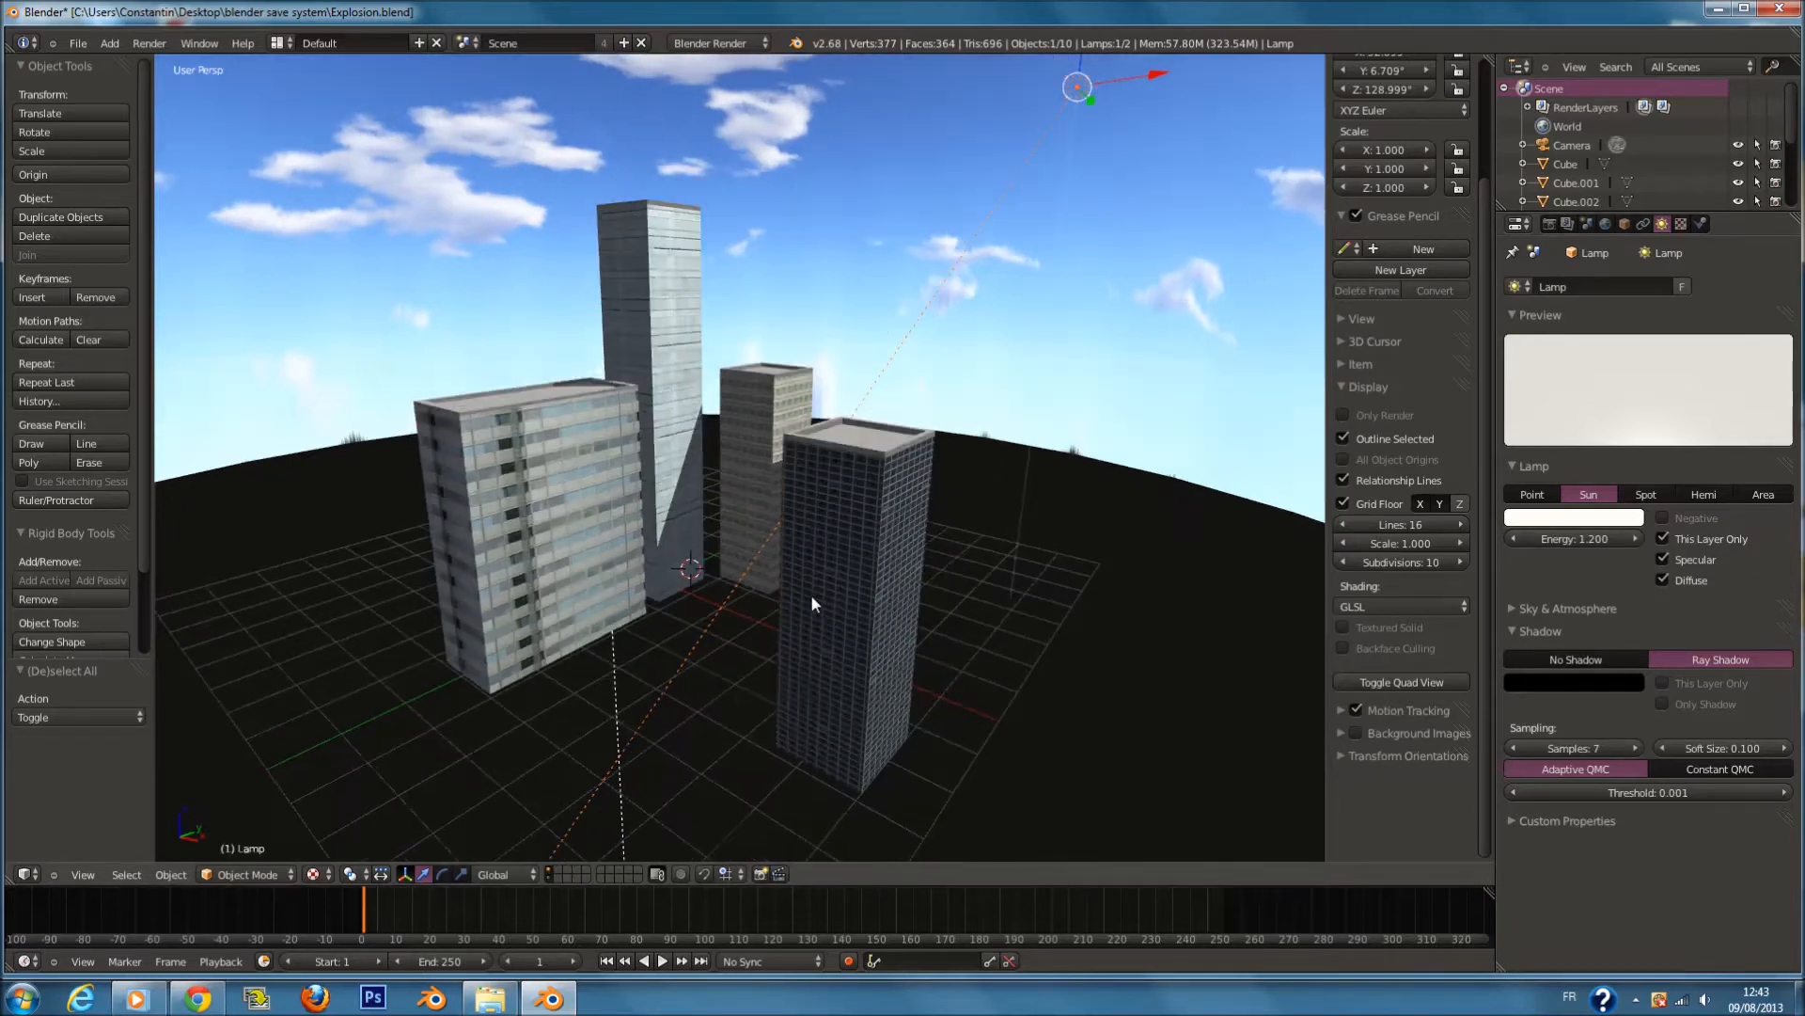
{"action": "key", "text": "KP_0"}
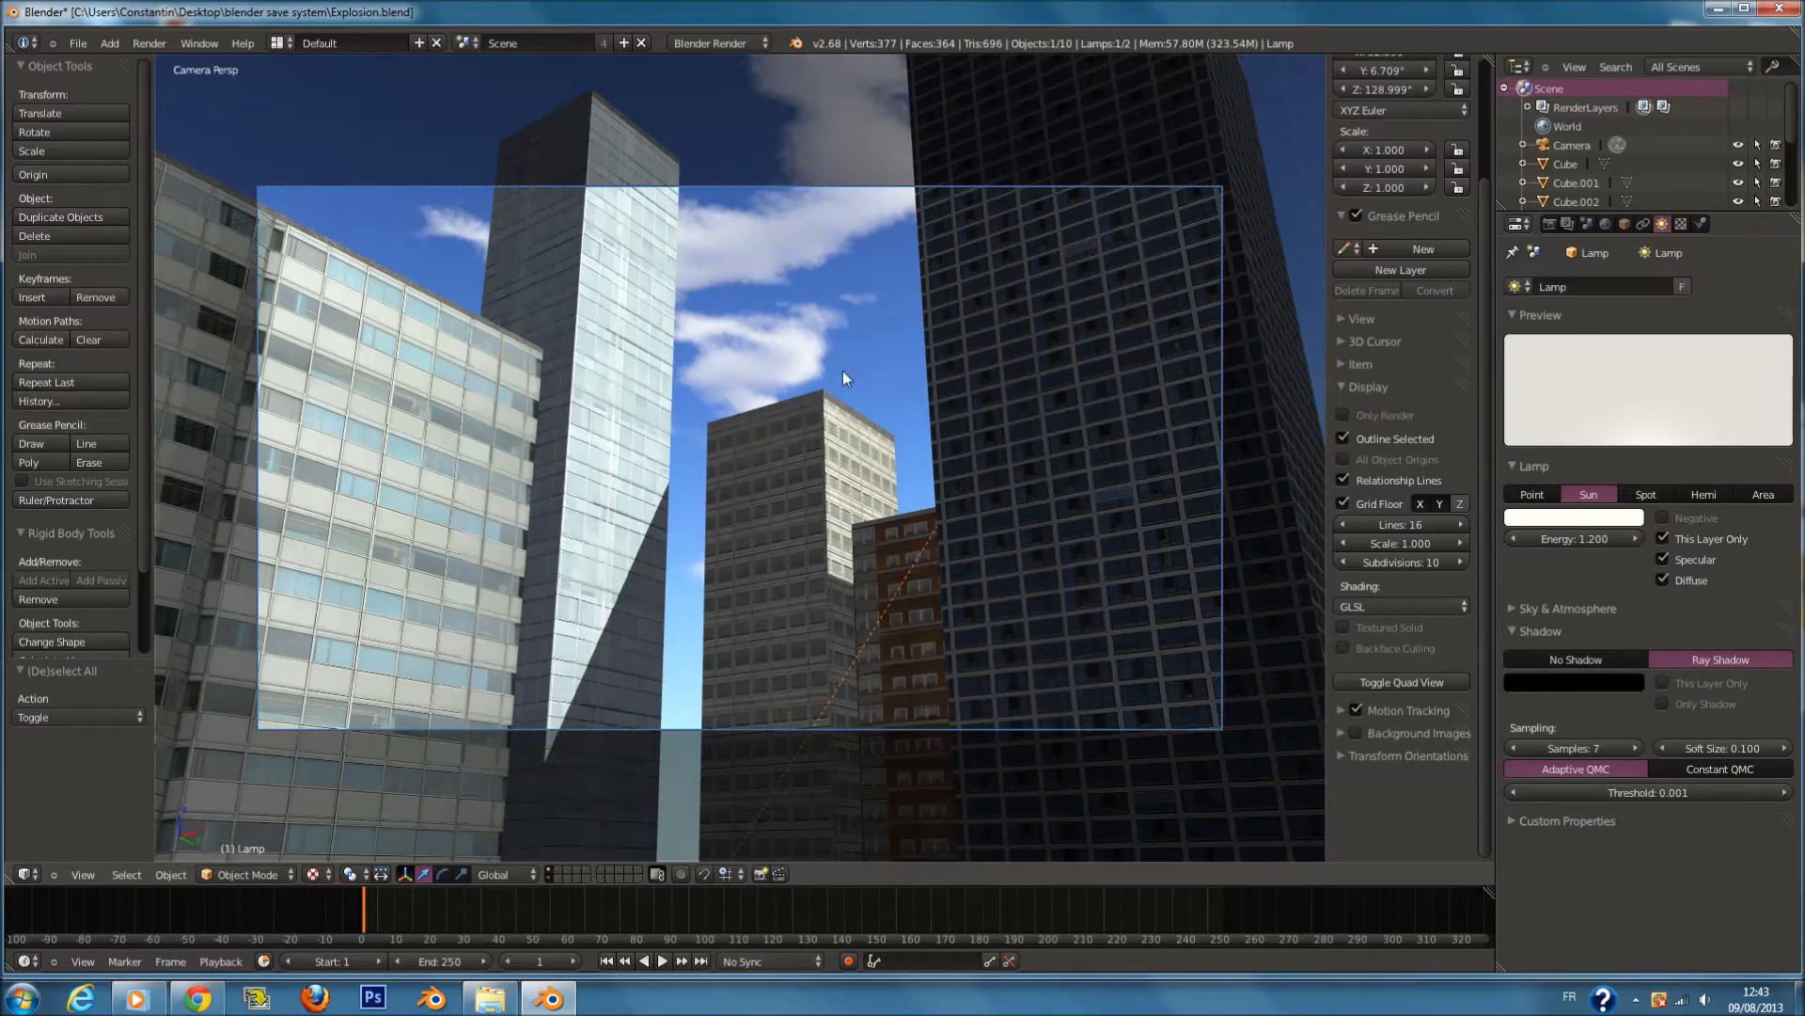
{"action": "key", "text": "KP_0"}
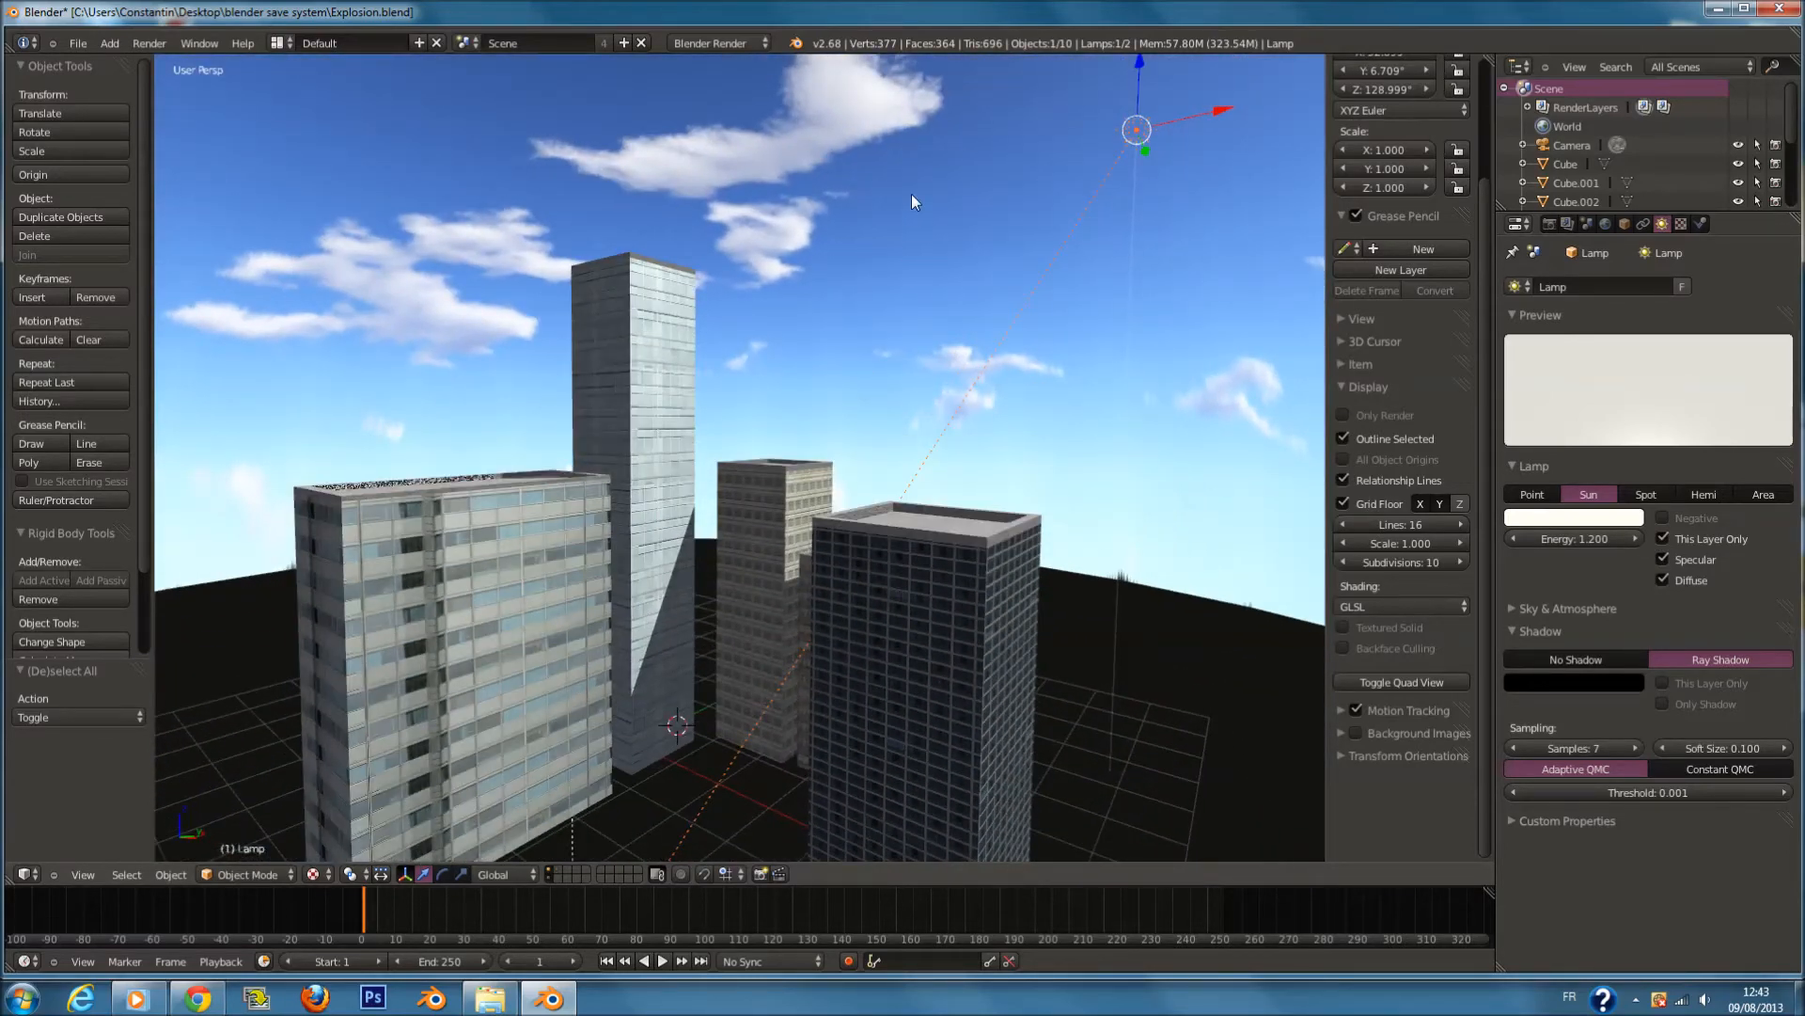
Examine the buildings up close and compare the settings of the Ville and Sky render layers.
{"action": "left_click", "coordinate": [1548, 224]}
{"action": "key", "text": "KP_Subtract"}
{"action": "left_click", "coordinate": [1567, 224]}
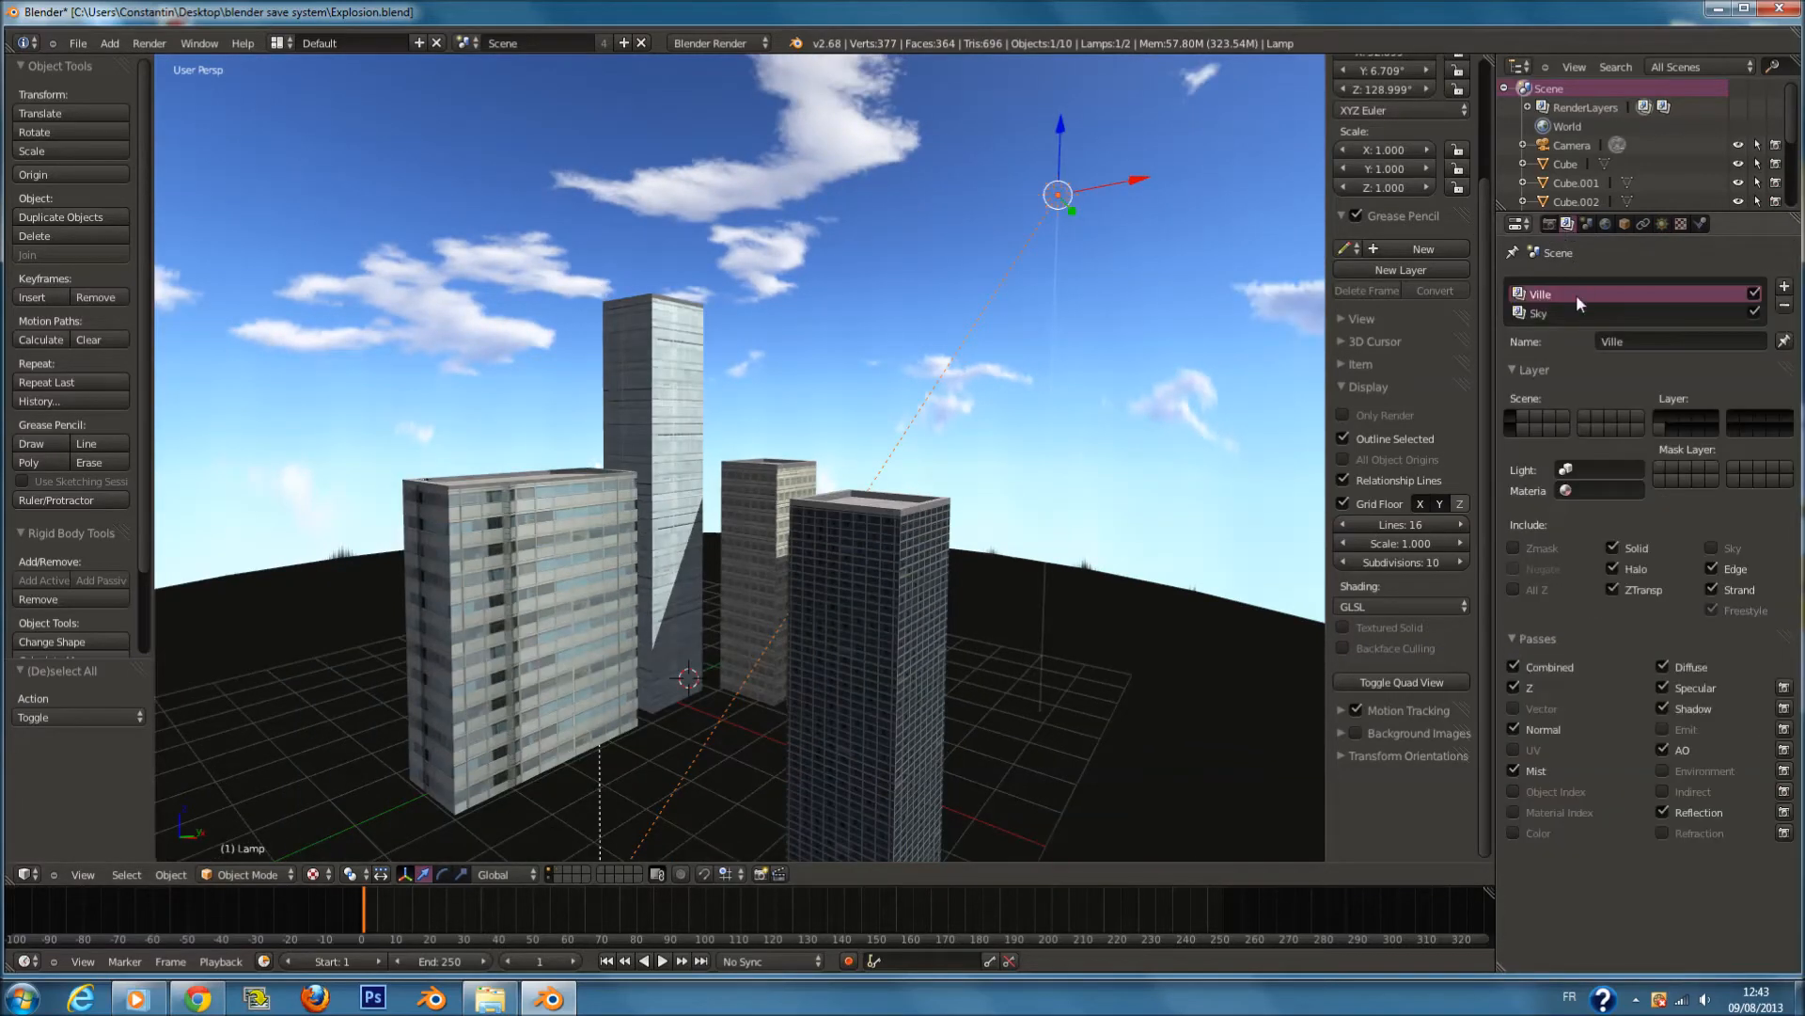
{"action": "scroll", "coordinate": [844, 385], "scroll_direction": "down", "scroll_amount": 2}
{"action": "scroll", "coordinate": [844, 384], "scroll_direction": "up", "scroll_amount": 1}
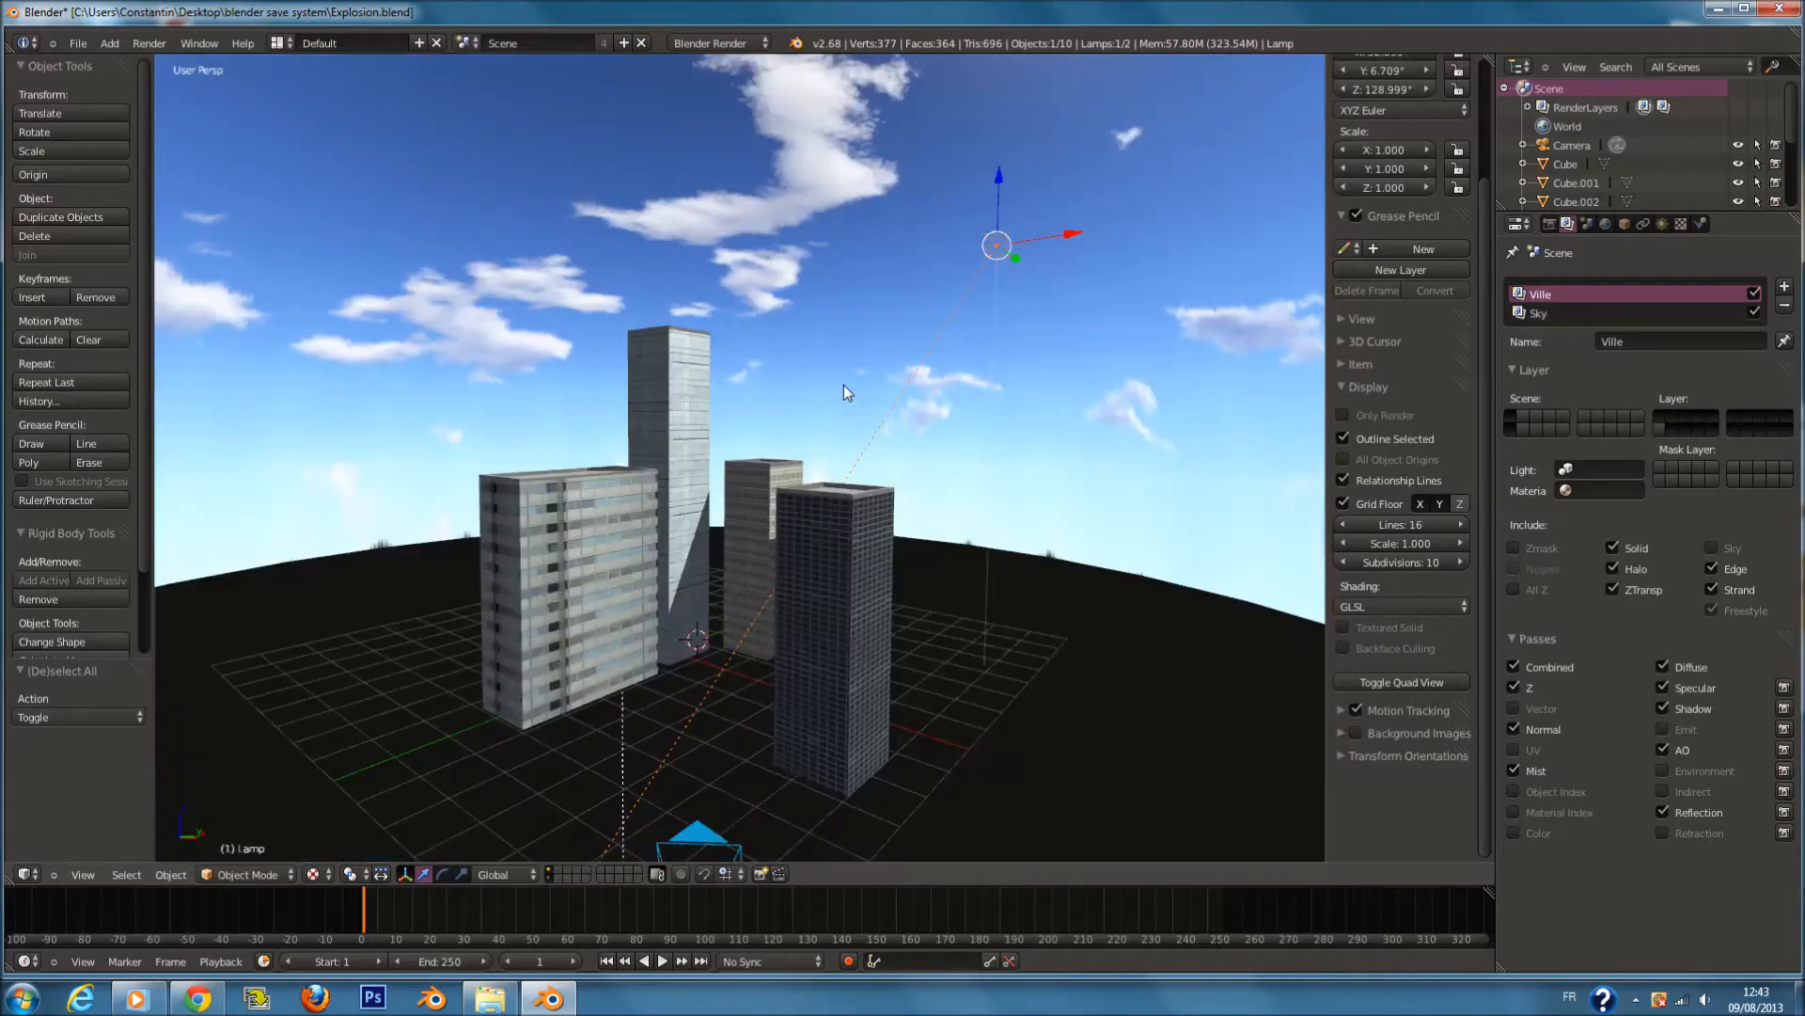
{"action": "scroll", "coordinate": [872, 398], "scroll_direction": "up", "scroll_amount": 5}
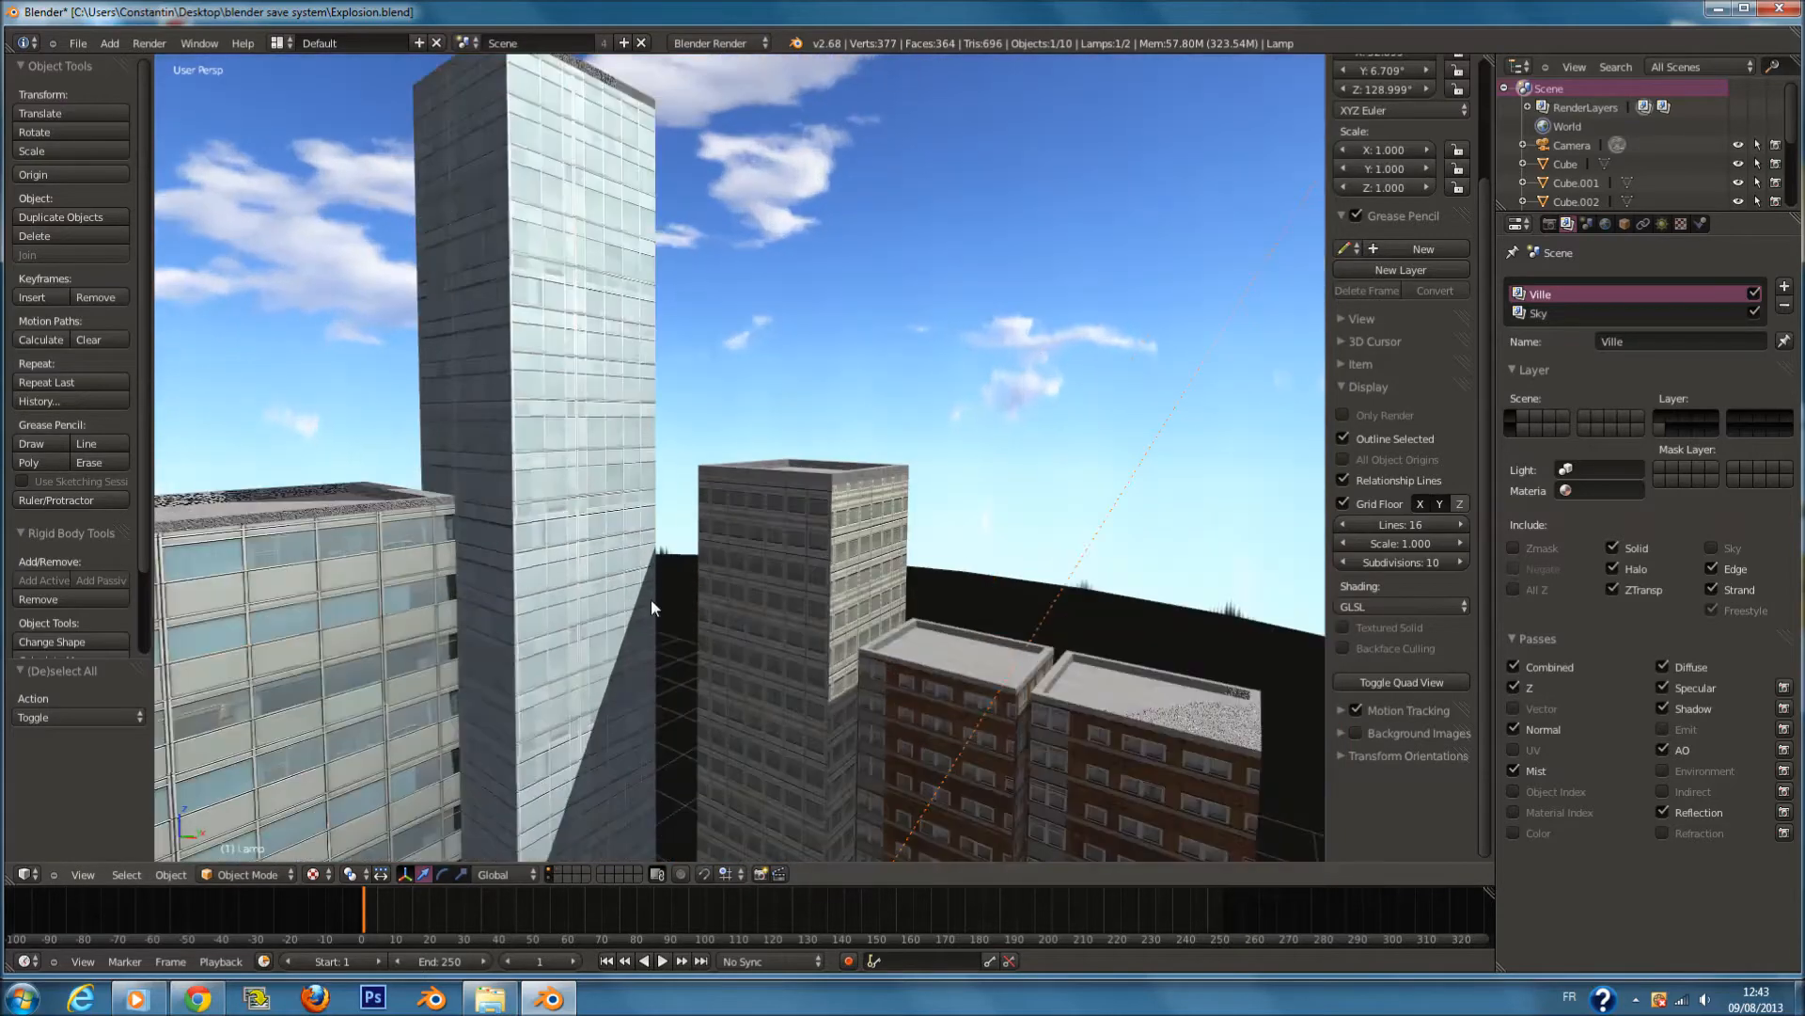
{"action": "scroll", "coordinate": [630, 624], "scroll_direction": "down", "scroll_amount": 3}
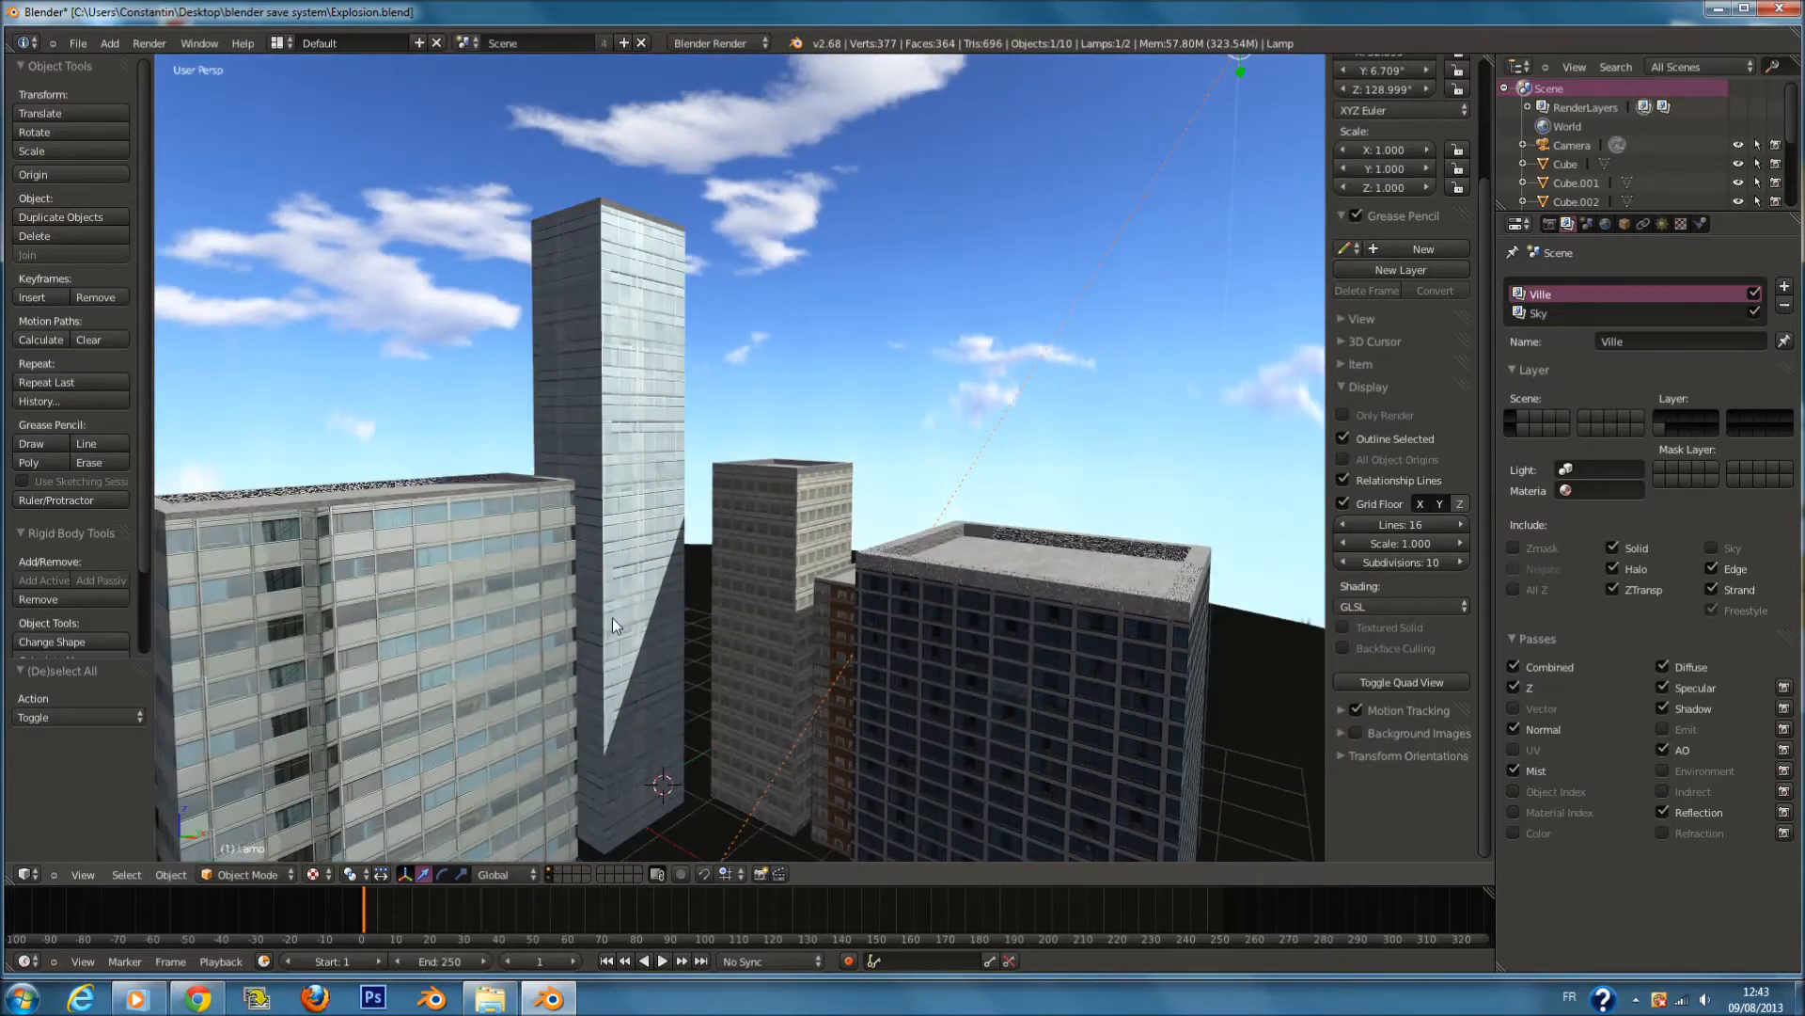
{"action": "scroll", "coordinate": [621, 602], "scroll_direction": "down", "scroll_amount": 2}
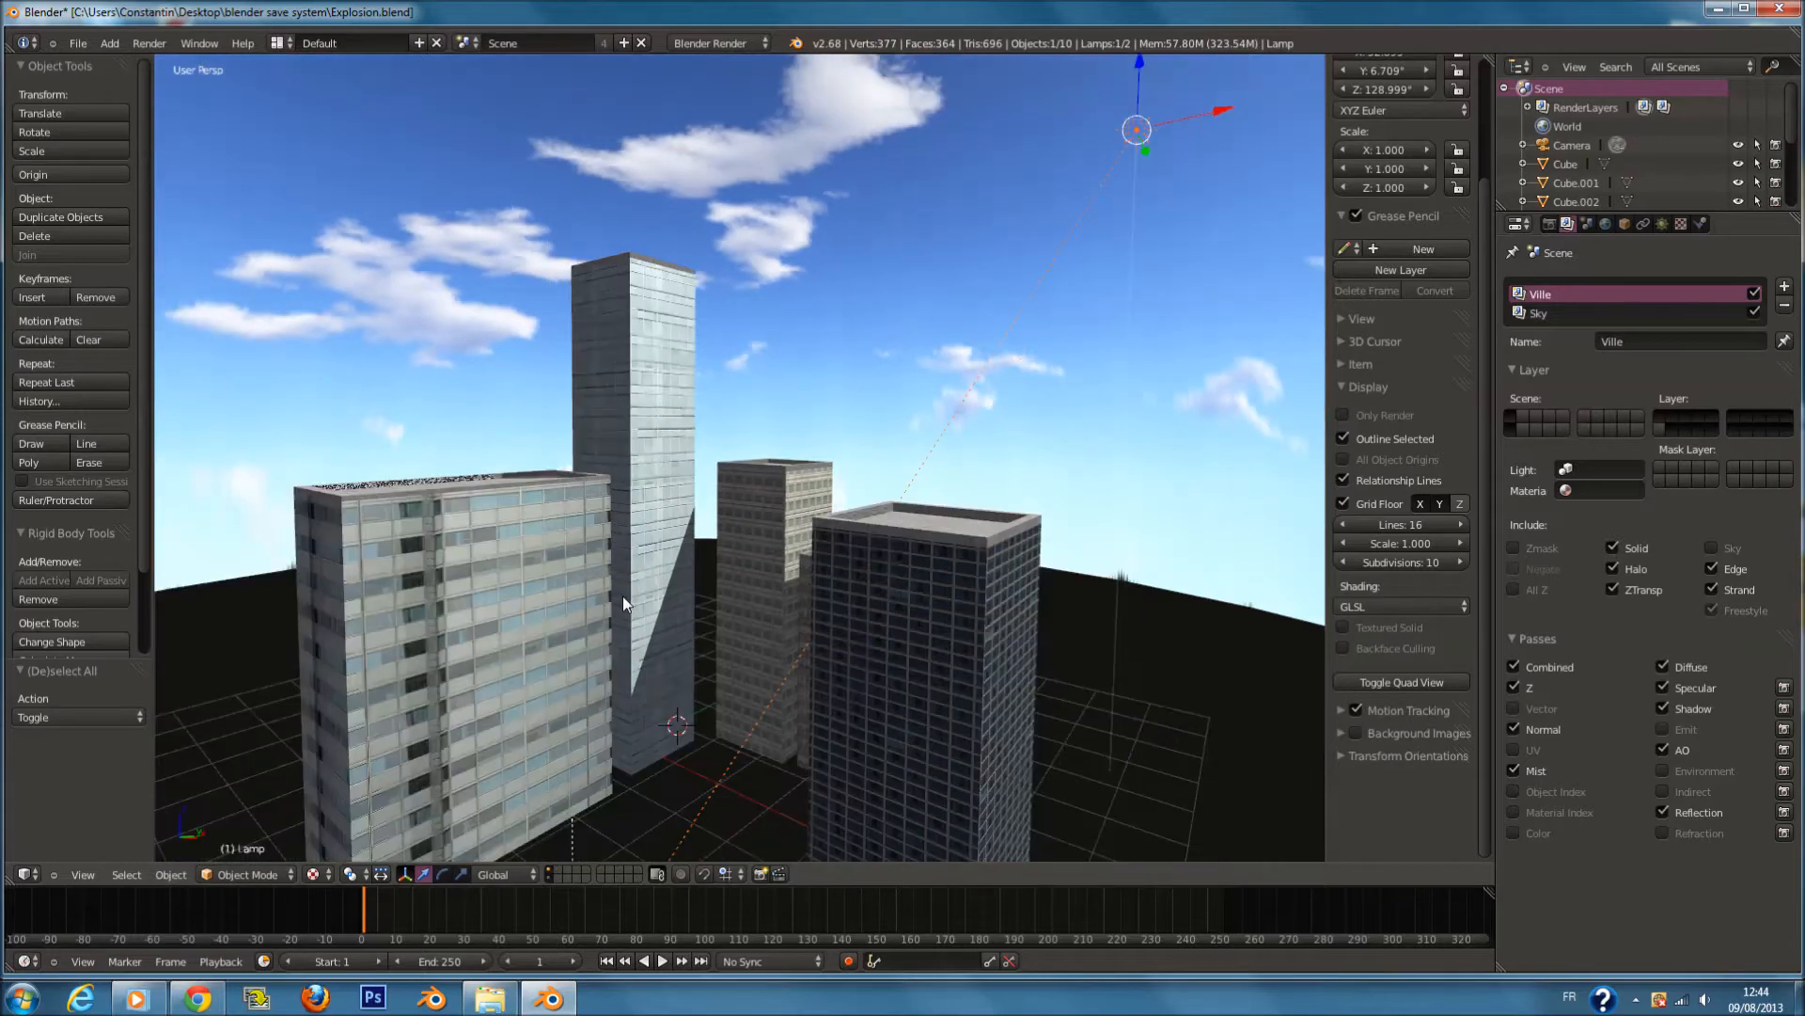
{"action": "scroll", "coordinate": [623, 583], "scroll_direction": "up", "scroll_amount": 3}
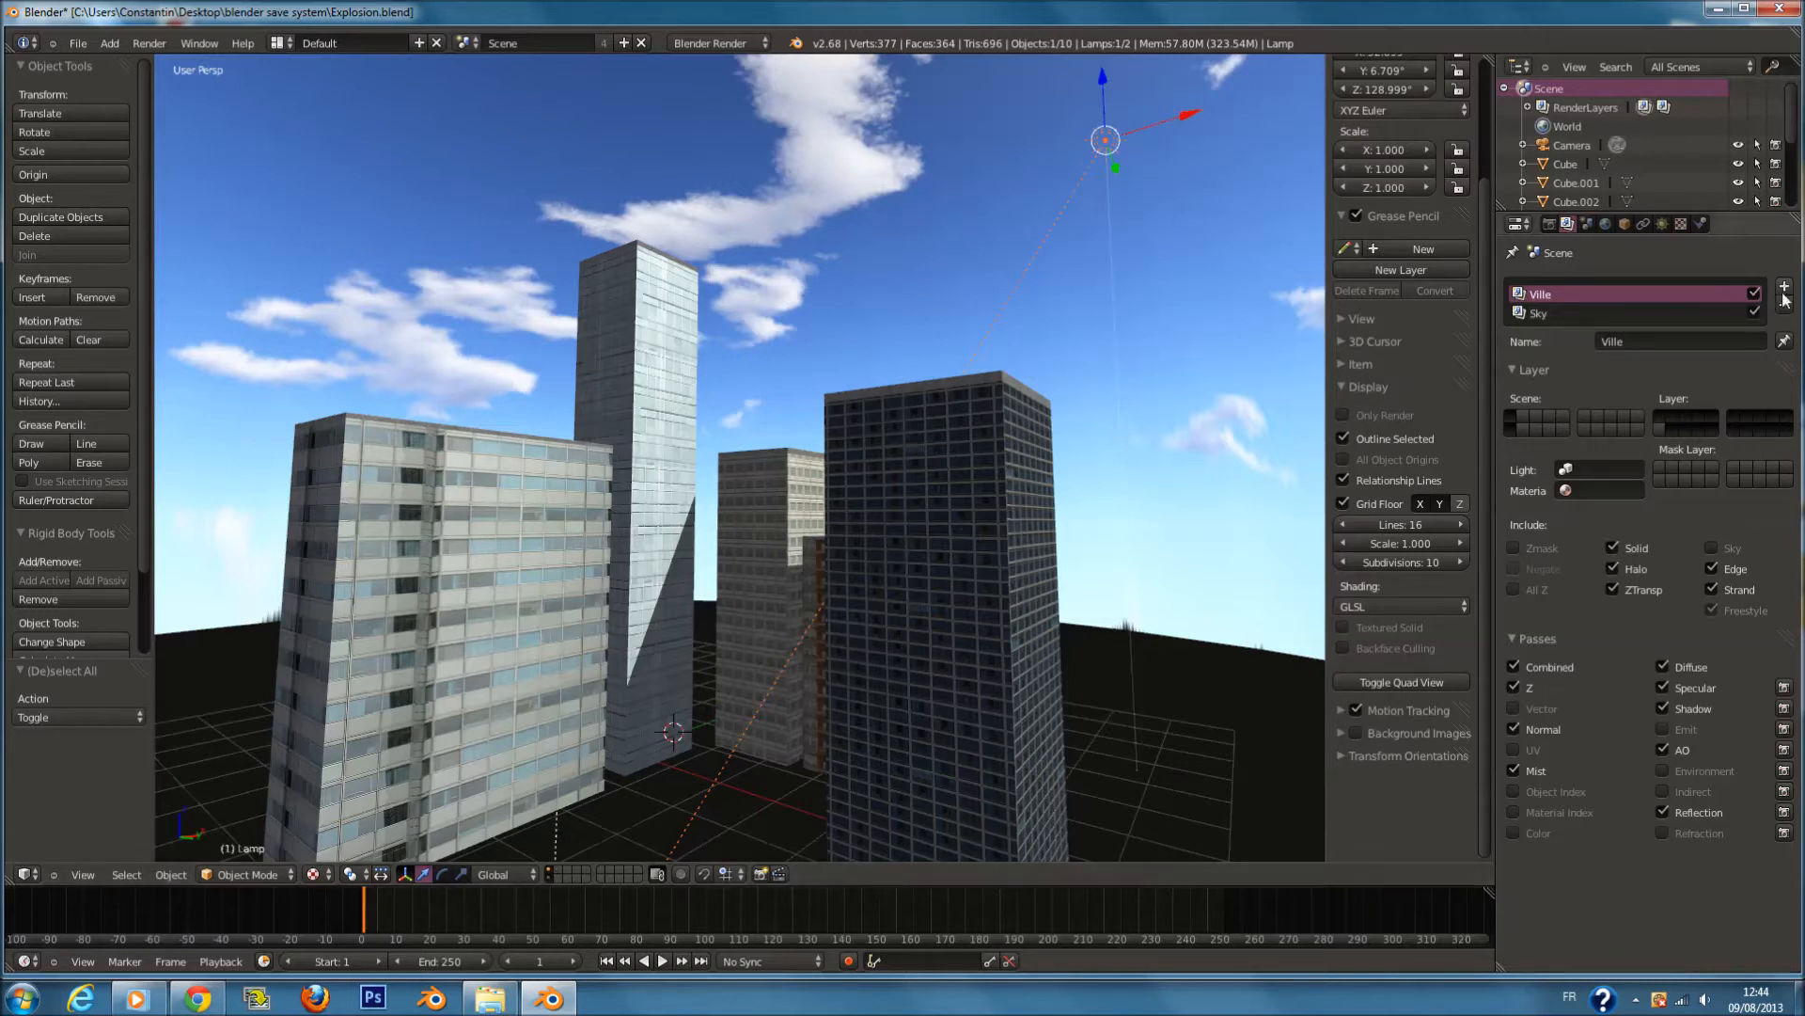
{"action": "left_click", "coordinate": [1622, 316]}
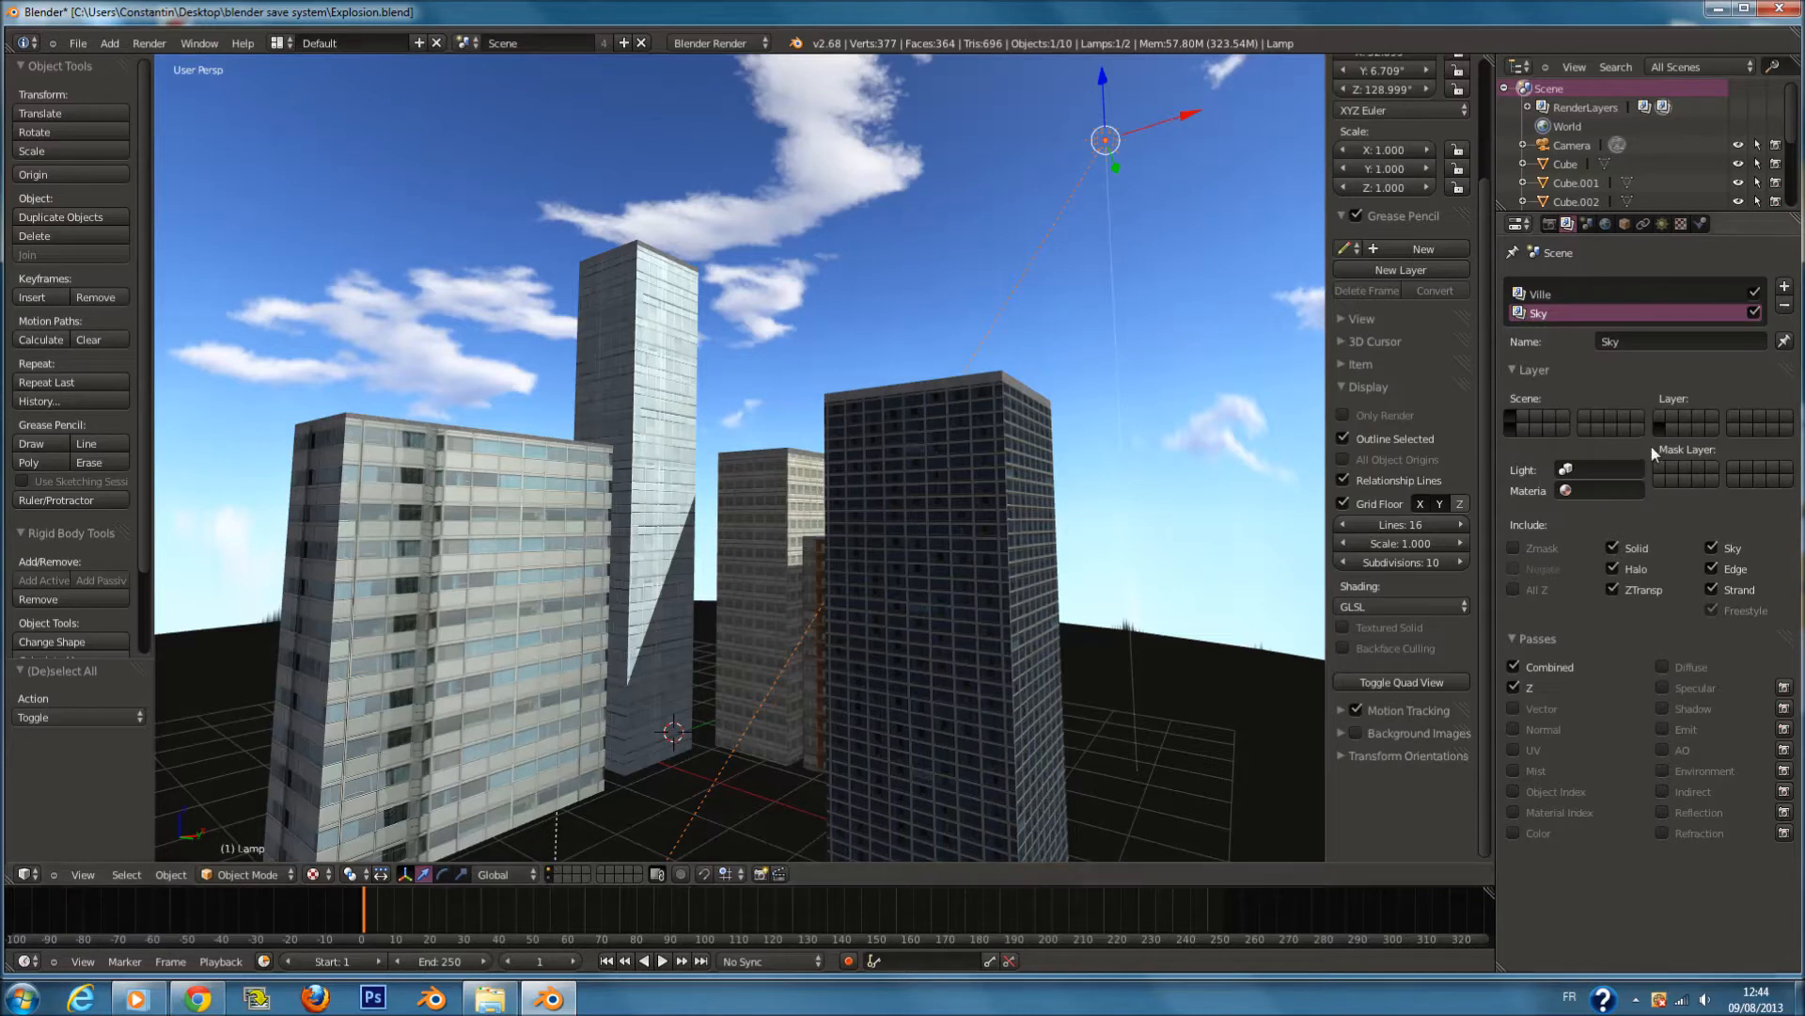
{"action": "left_click", "coordinate": [1585, 292]}
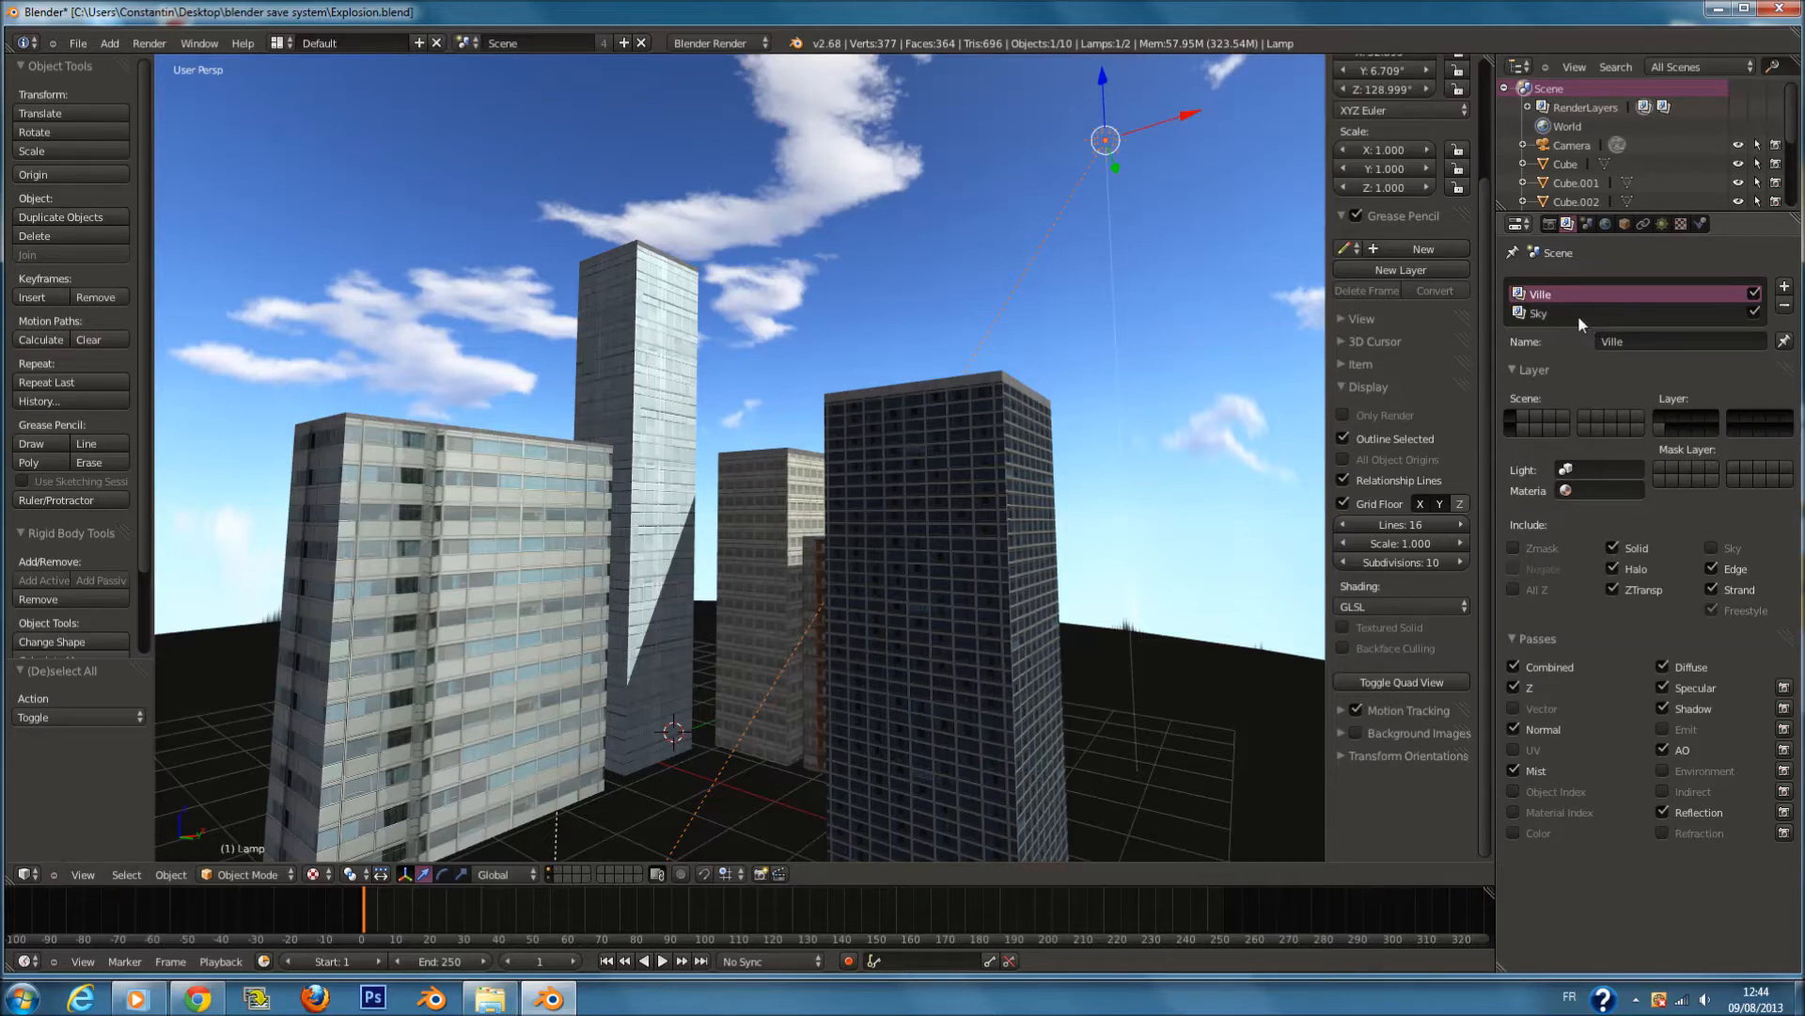
Check the world's horizon color, ambient occlusion and environment lighting alongside the render settings.
{"action": "left_click", "coordinate": [1605, 224]}
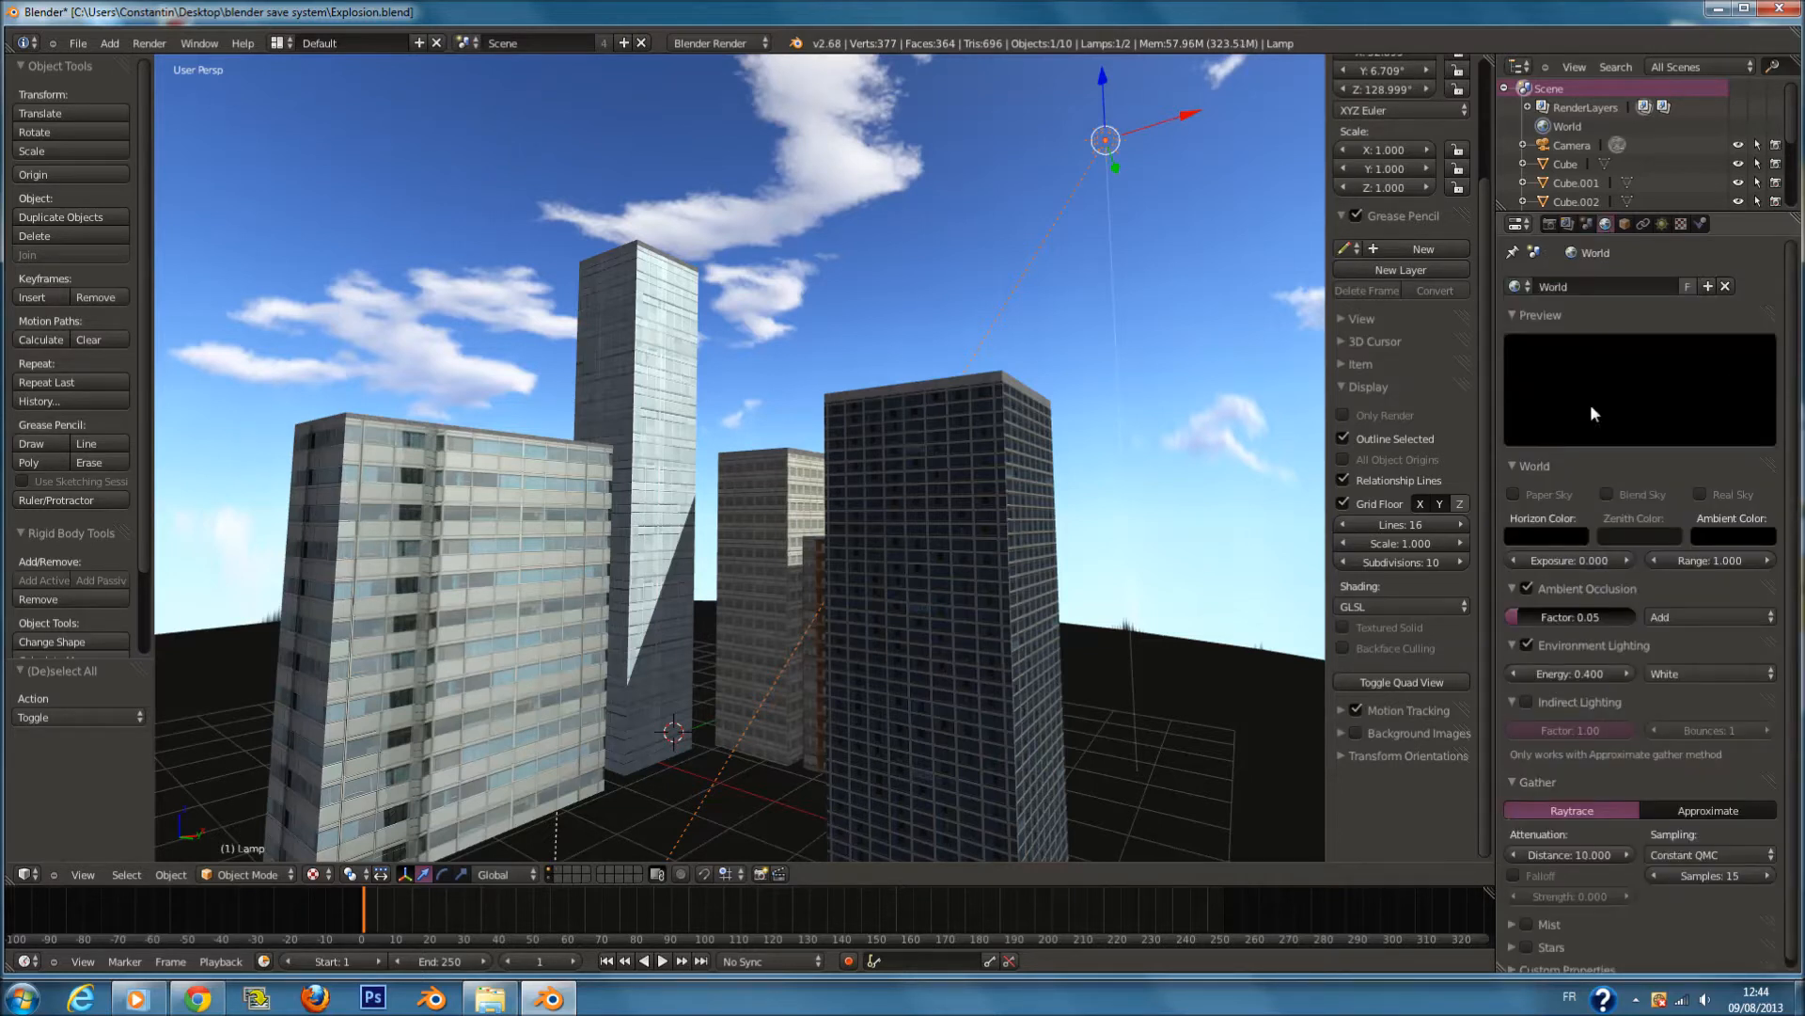
{"action": "left_click", "coordinate": [1571, 545]}
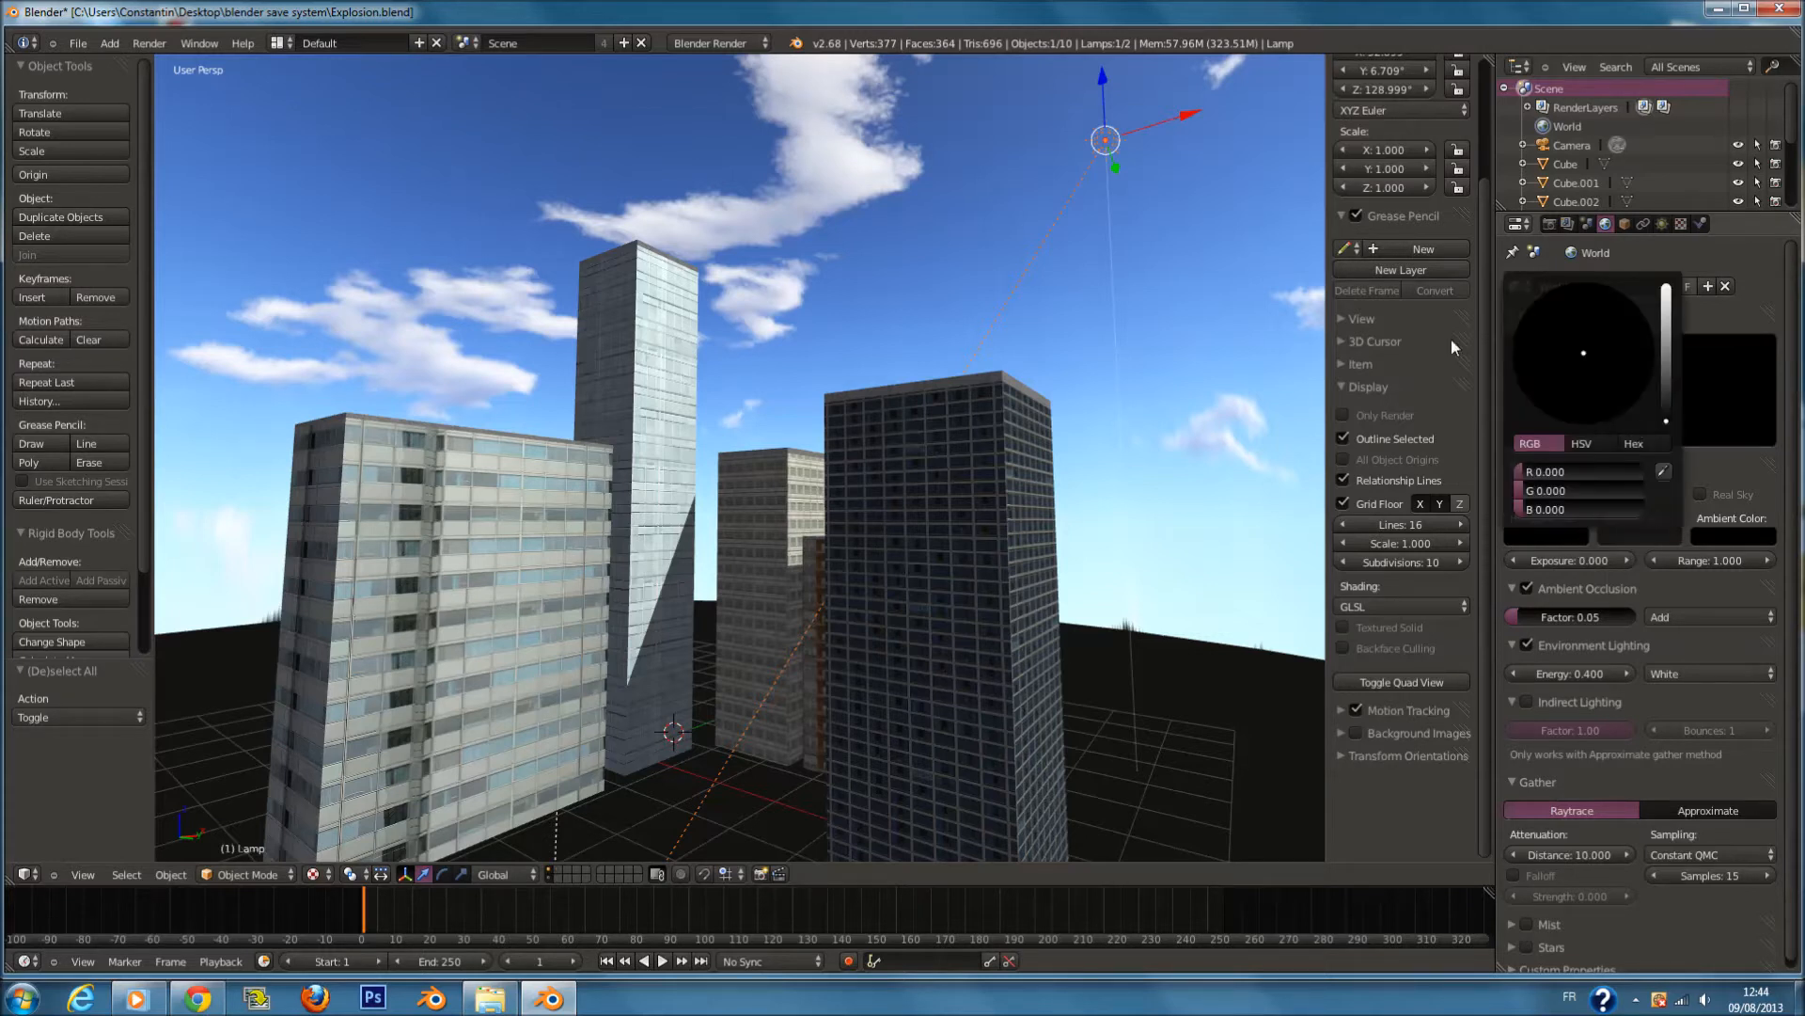
{"action": "left_click", "coordinate": [1549, 224]}
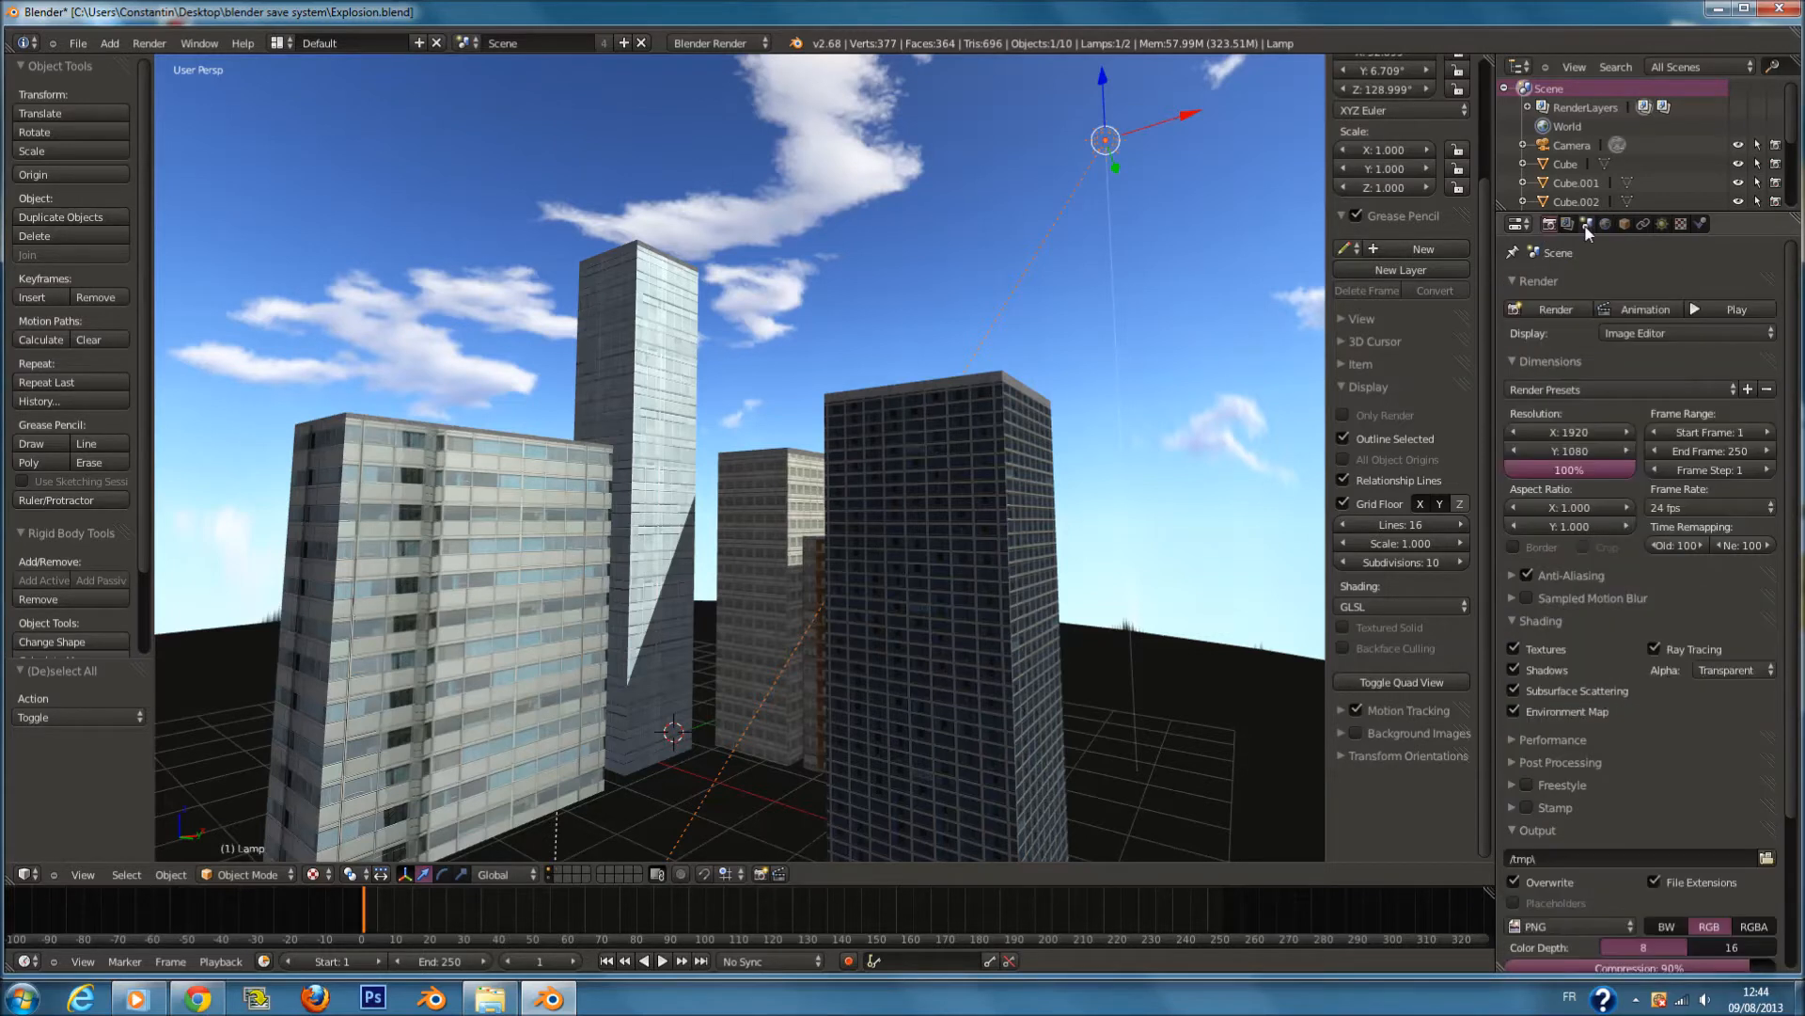
{"action": "left_click", "coordinate": [1605, 224]}
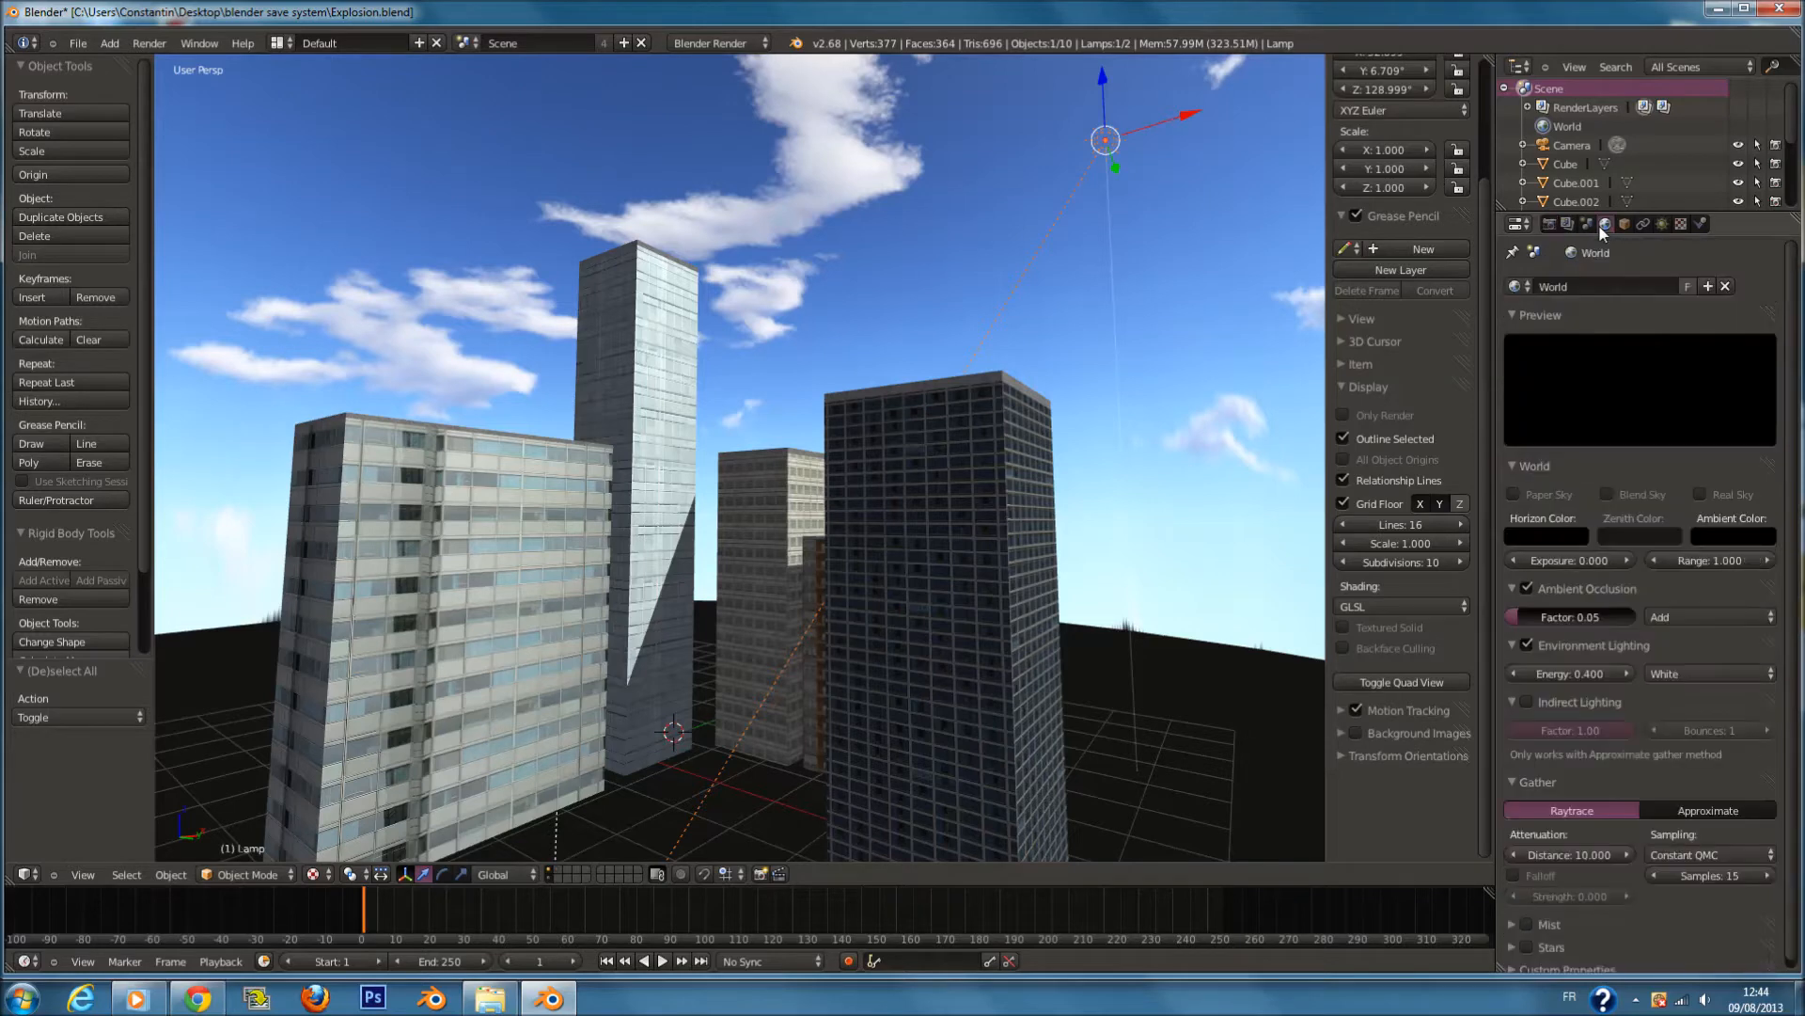
{"action": "left_click", "coordinate": [1568, 224]}
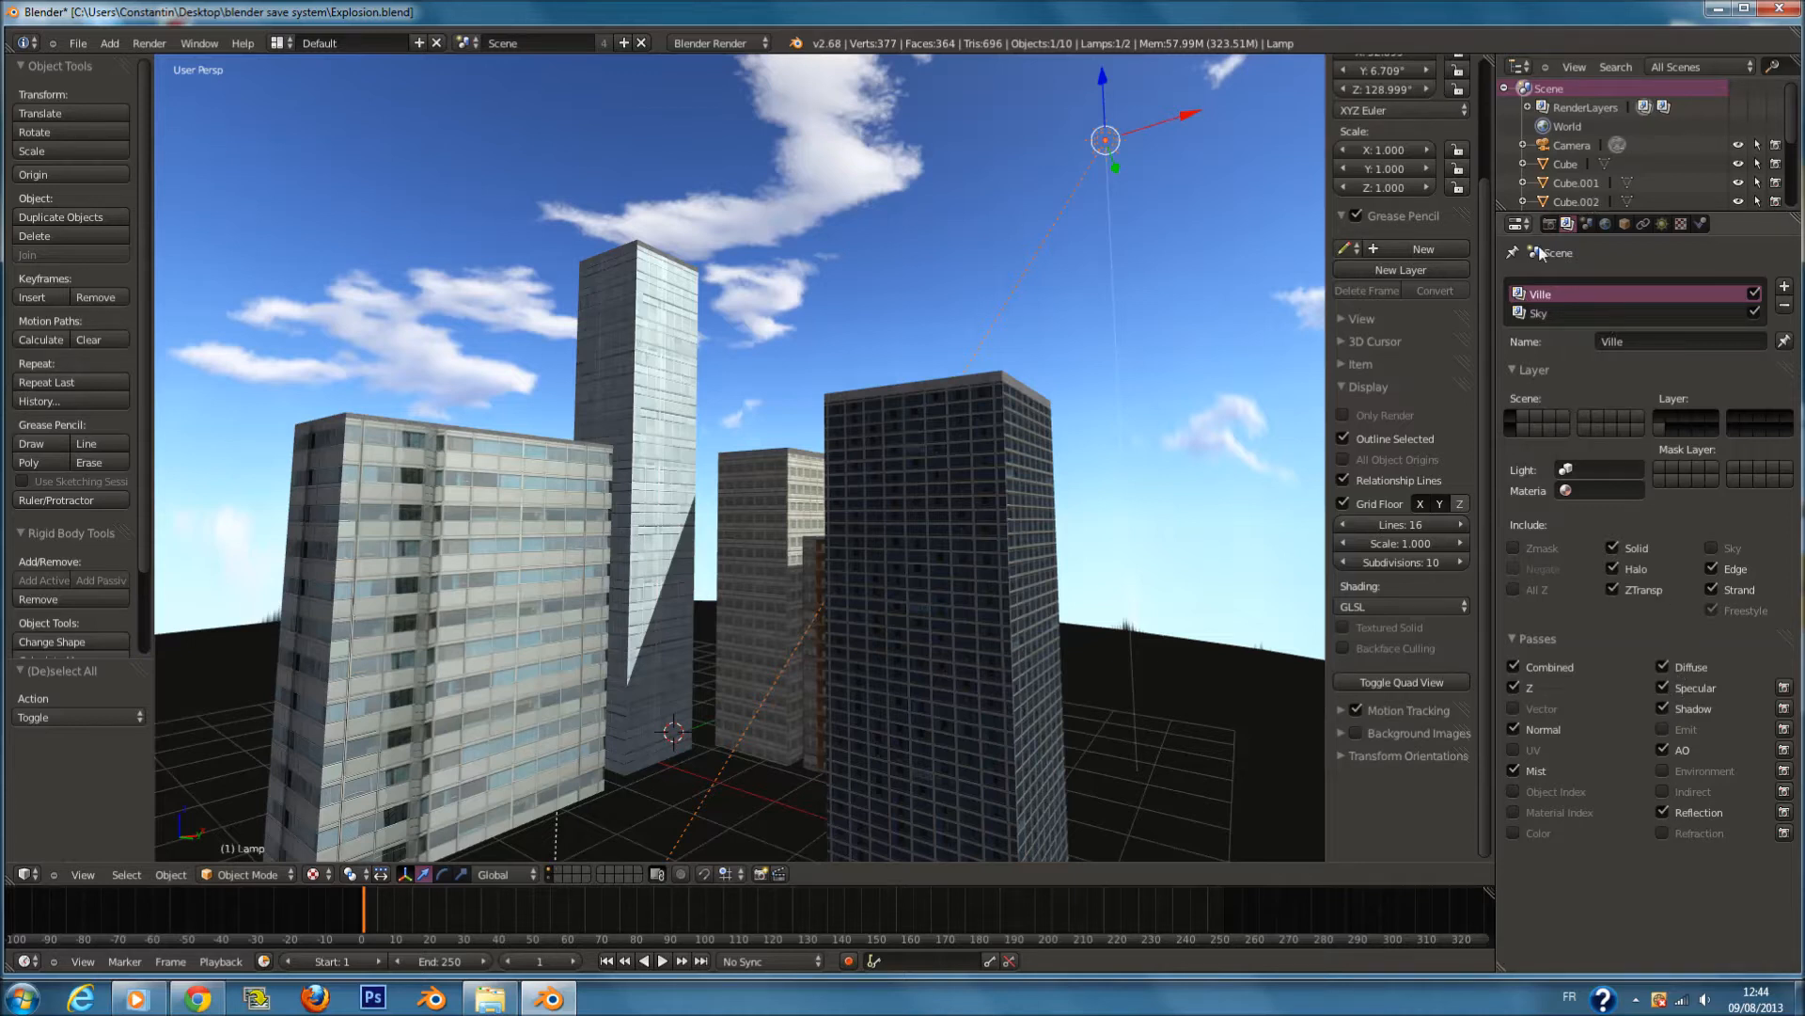
Review the render dimensions, shading and output settings, and return to the Ville render layer's settings.
{"action": "left_click", "coordinate": [1549, 224]}
{"action": "scroll", "coordinate": [1735, 590], "scroll_direction": "down", "scroll_amount": 4}
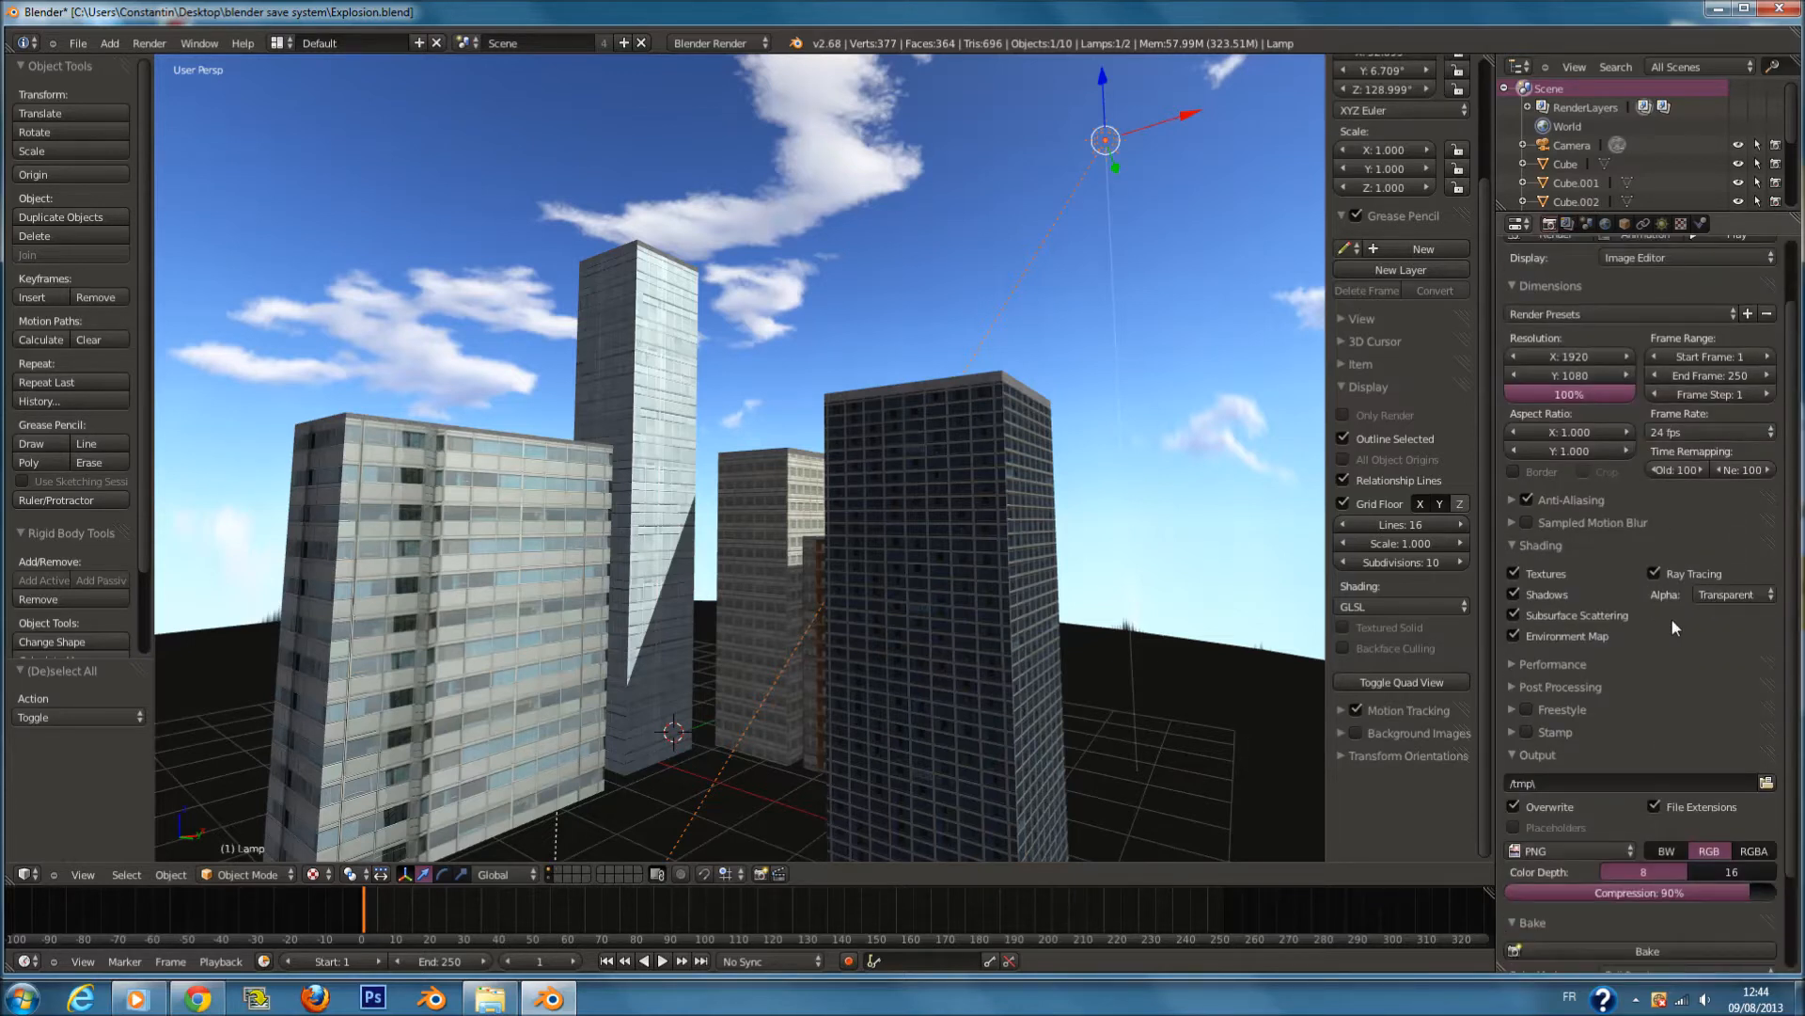
{"action": "scroll", "coordinate": [1633, 395], "scroll_direction": "up", "scroll_amount": 4}
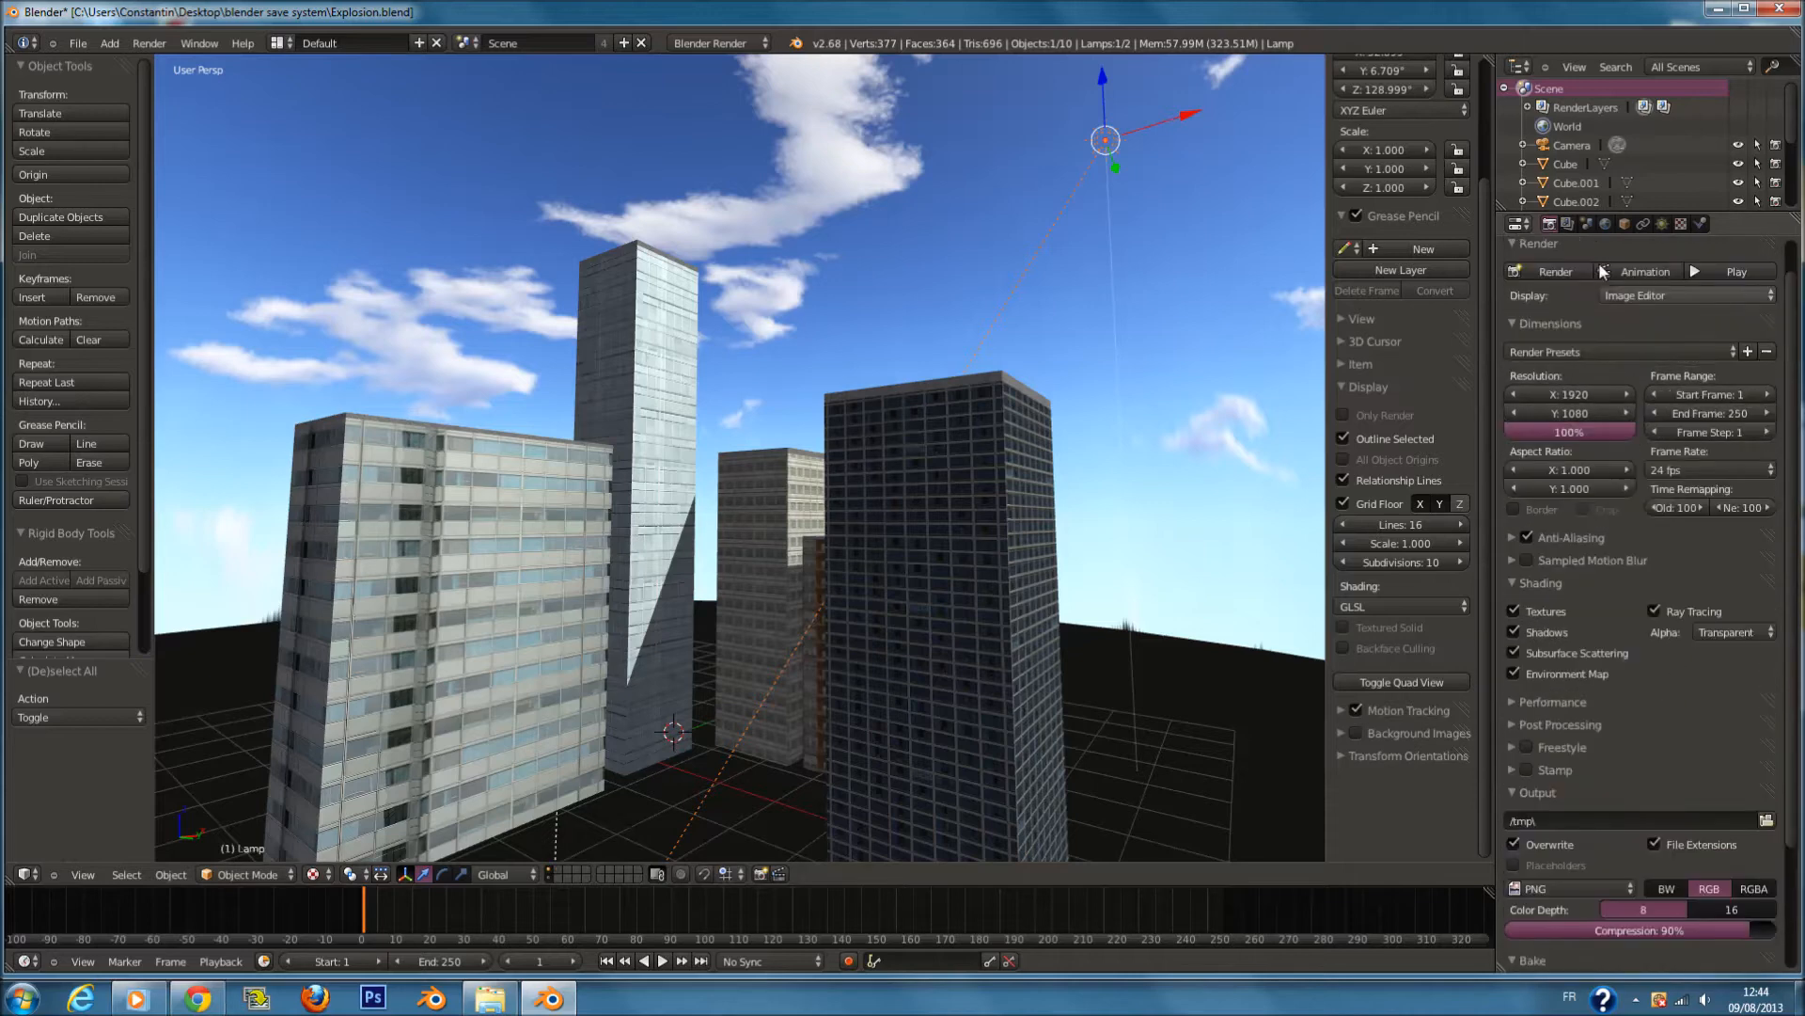
{"action": "left_click", "coordinate": [1567, 223]}
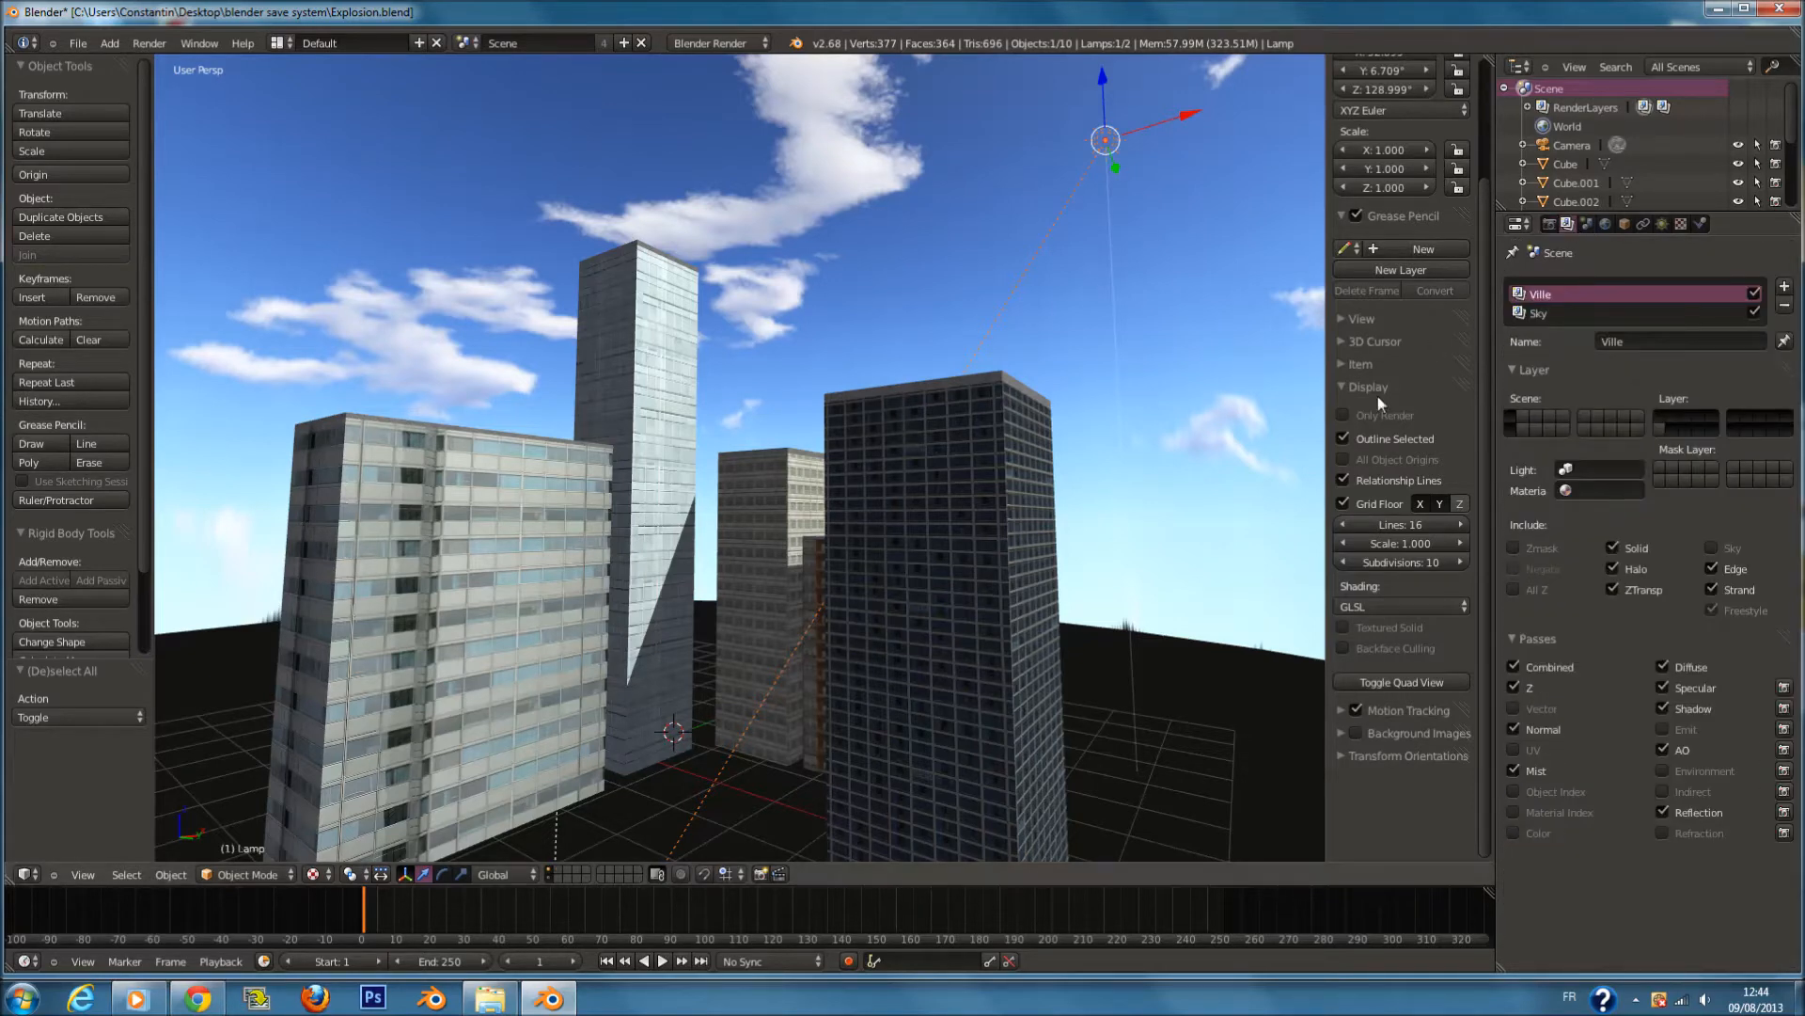
View the Sky render layer's settings and the camera shot, and set the render's alpha mode to Transparent.
{"action": "left_click", "coordinate": [1565, 305]}
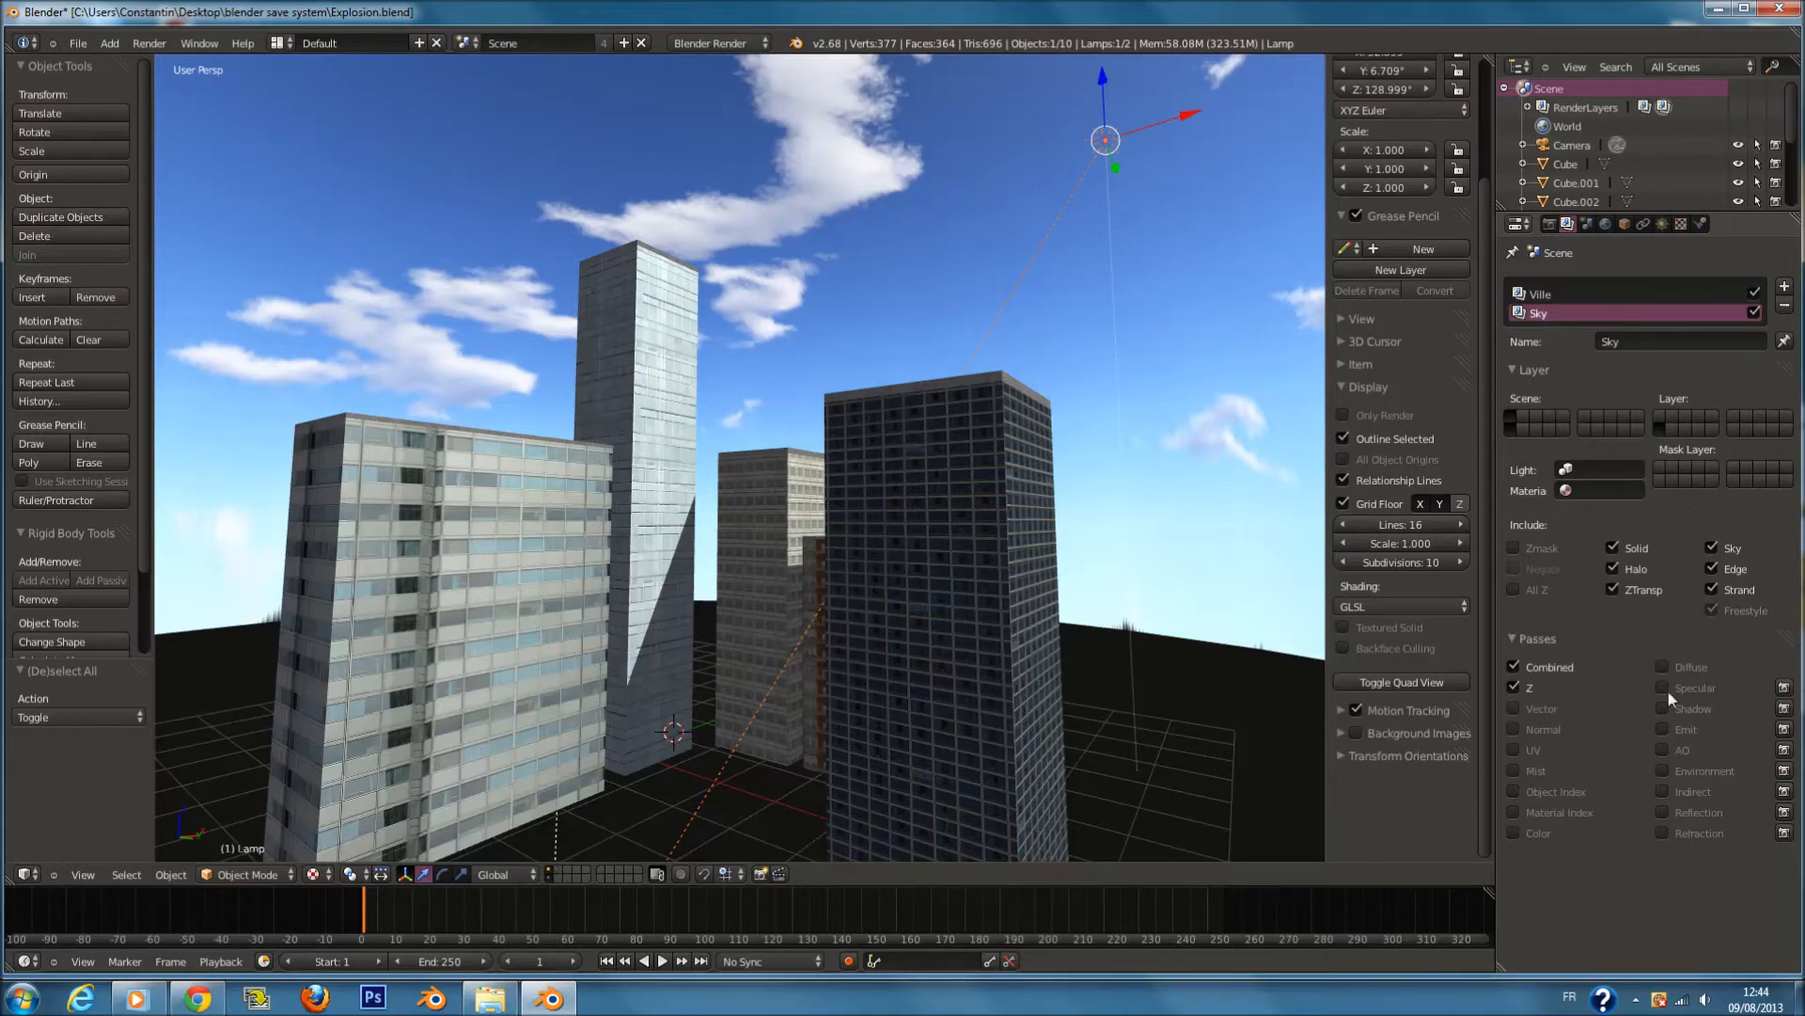
{"action": "key", "text": "KP_0"}
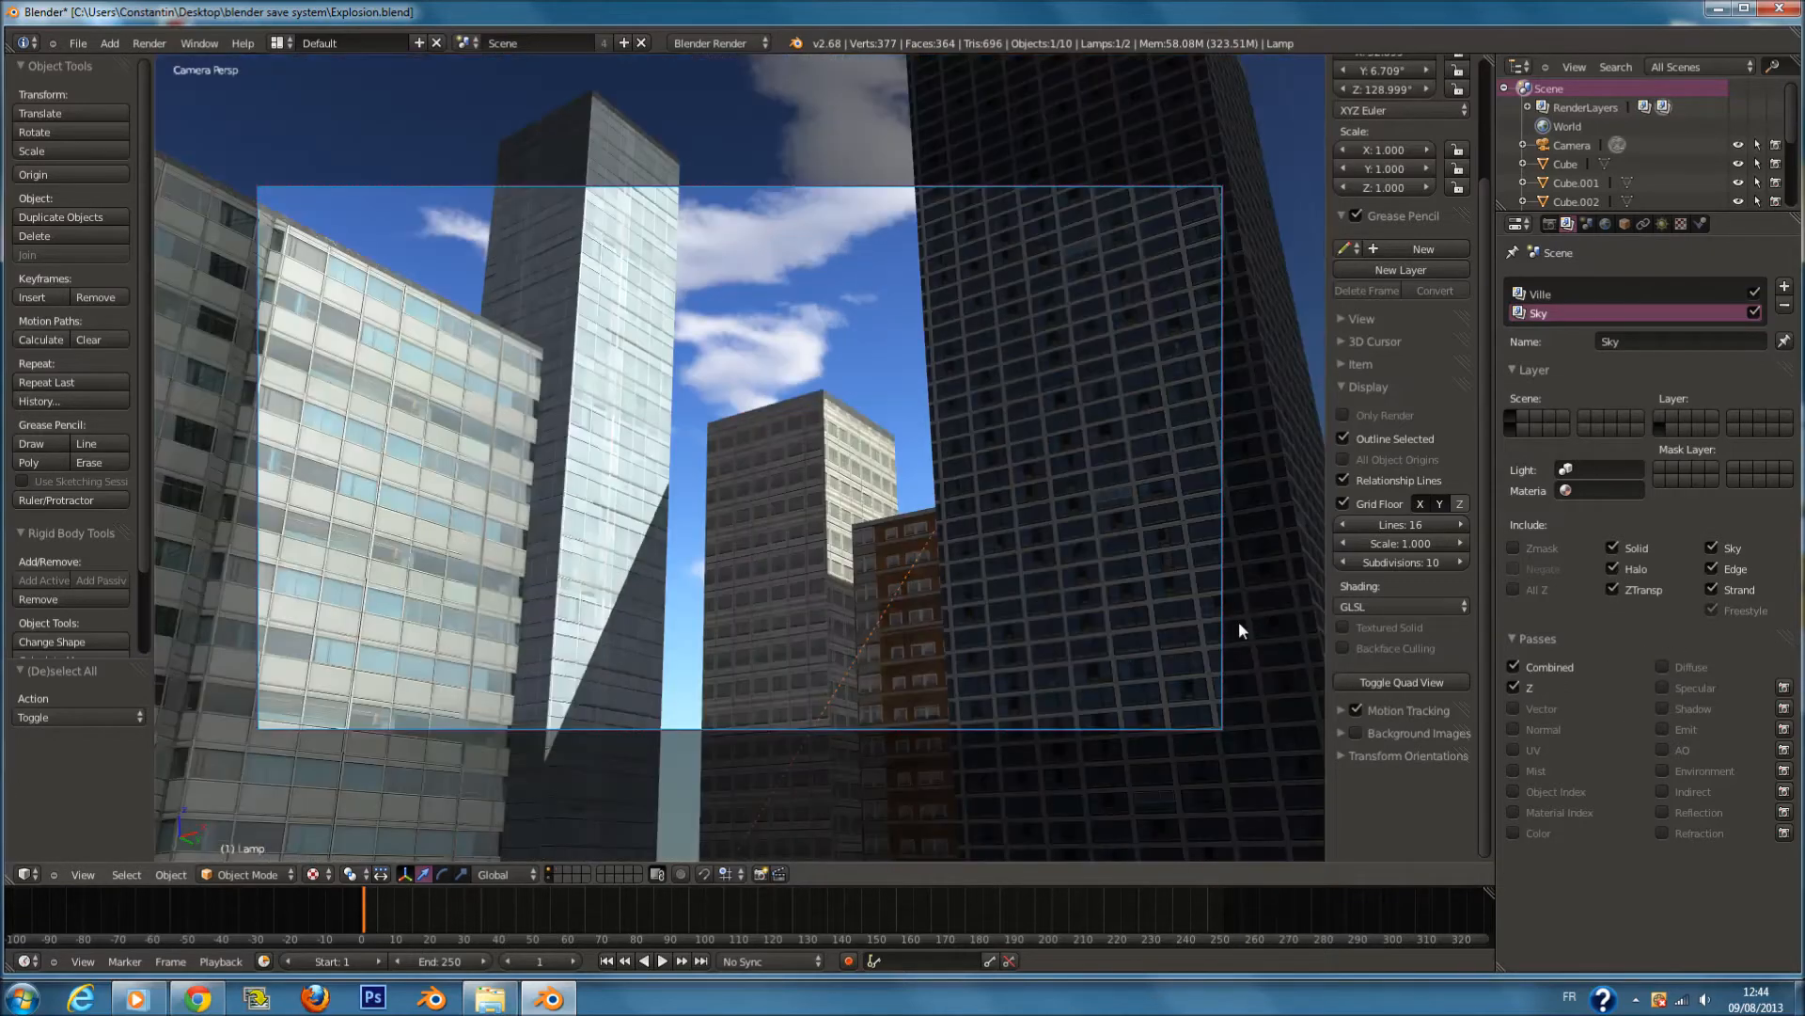
{"action": "left_click", "coordinate": [1550, 224]}
{"action": "scroll", "coordinate": [1683, 676], "scroll_direction": "down", "scroll_amount": 5}
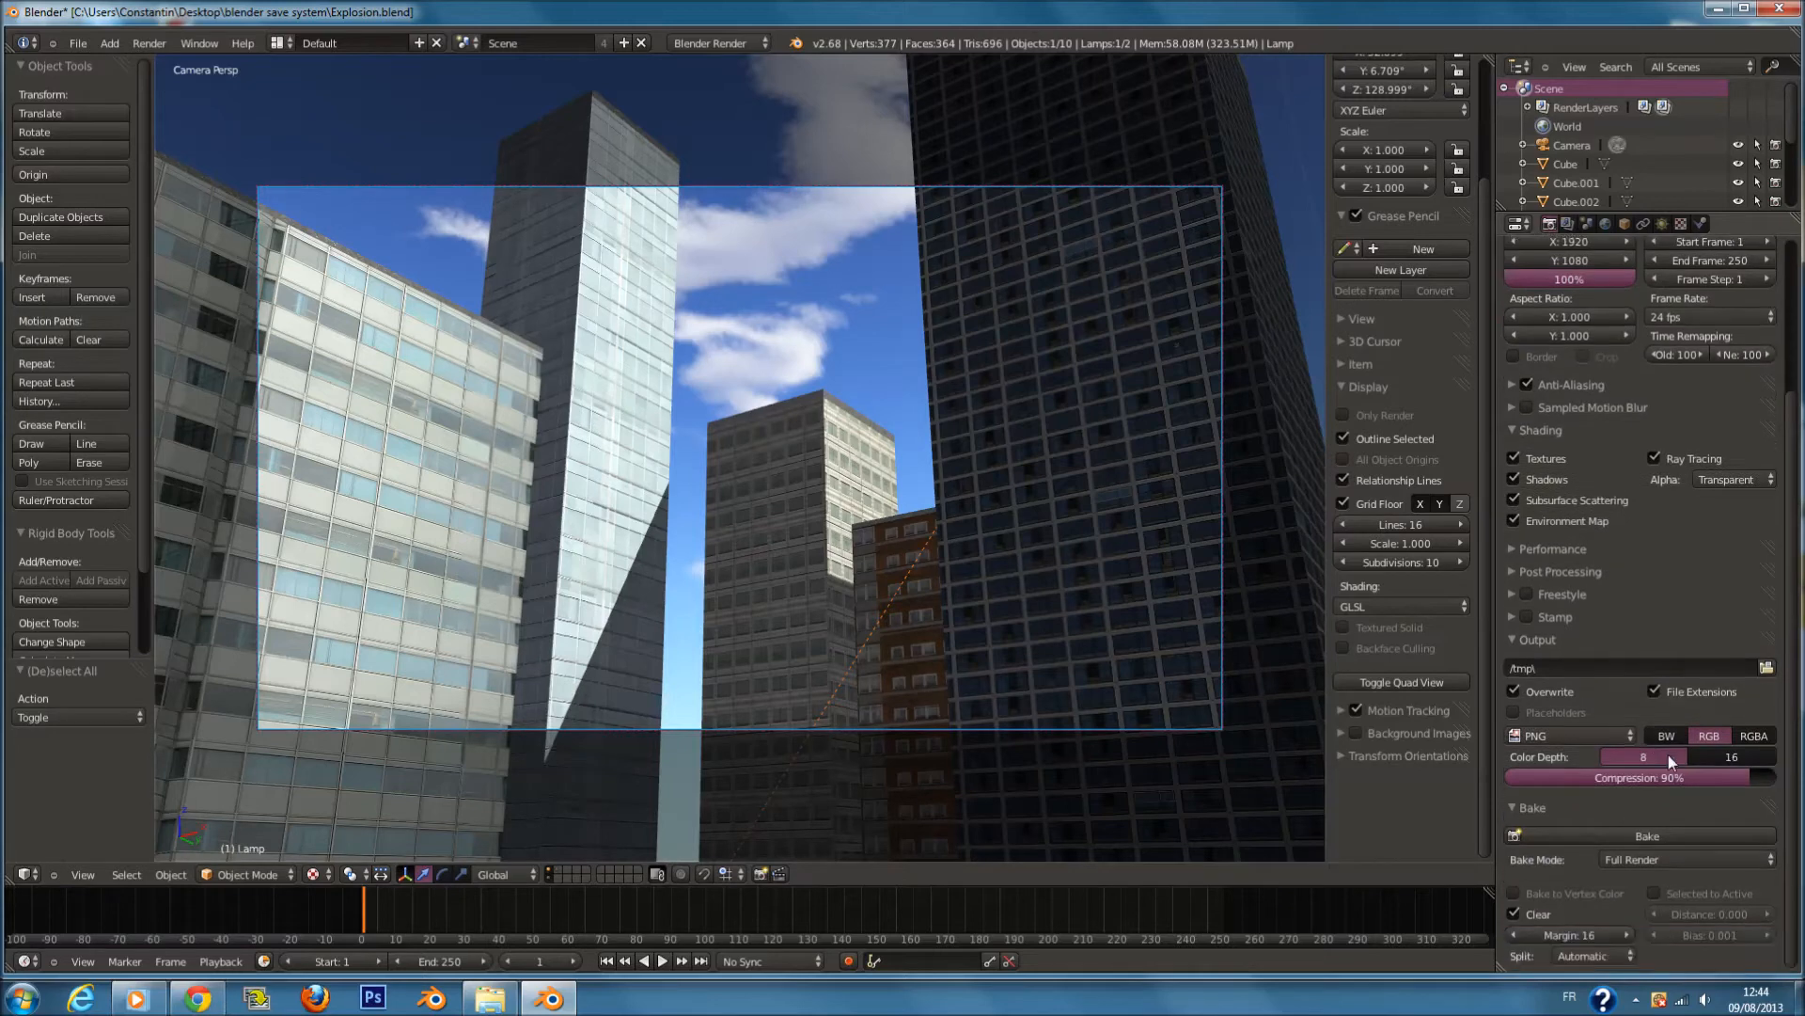
{"action": "left_click", "coordinate": [1595, 642]}
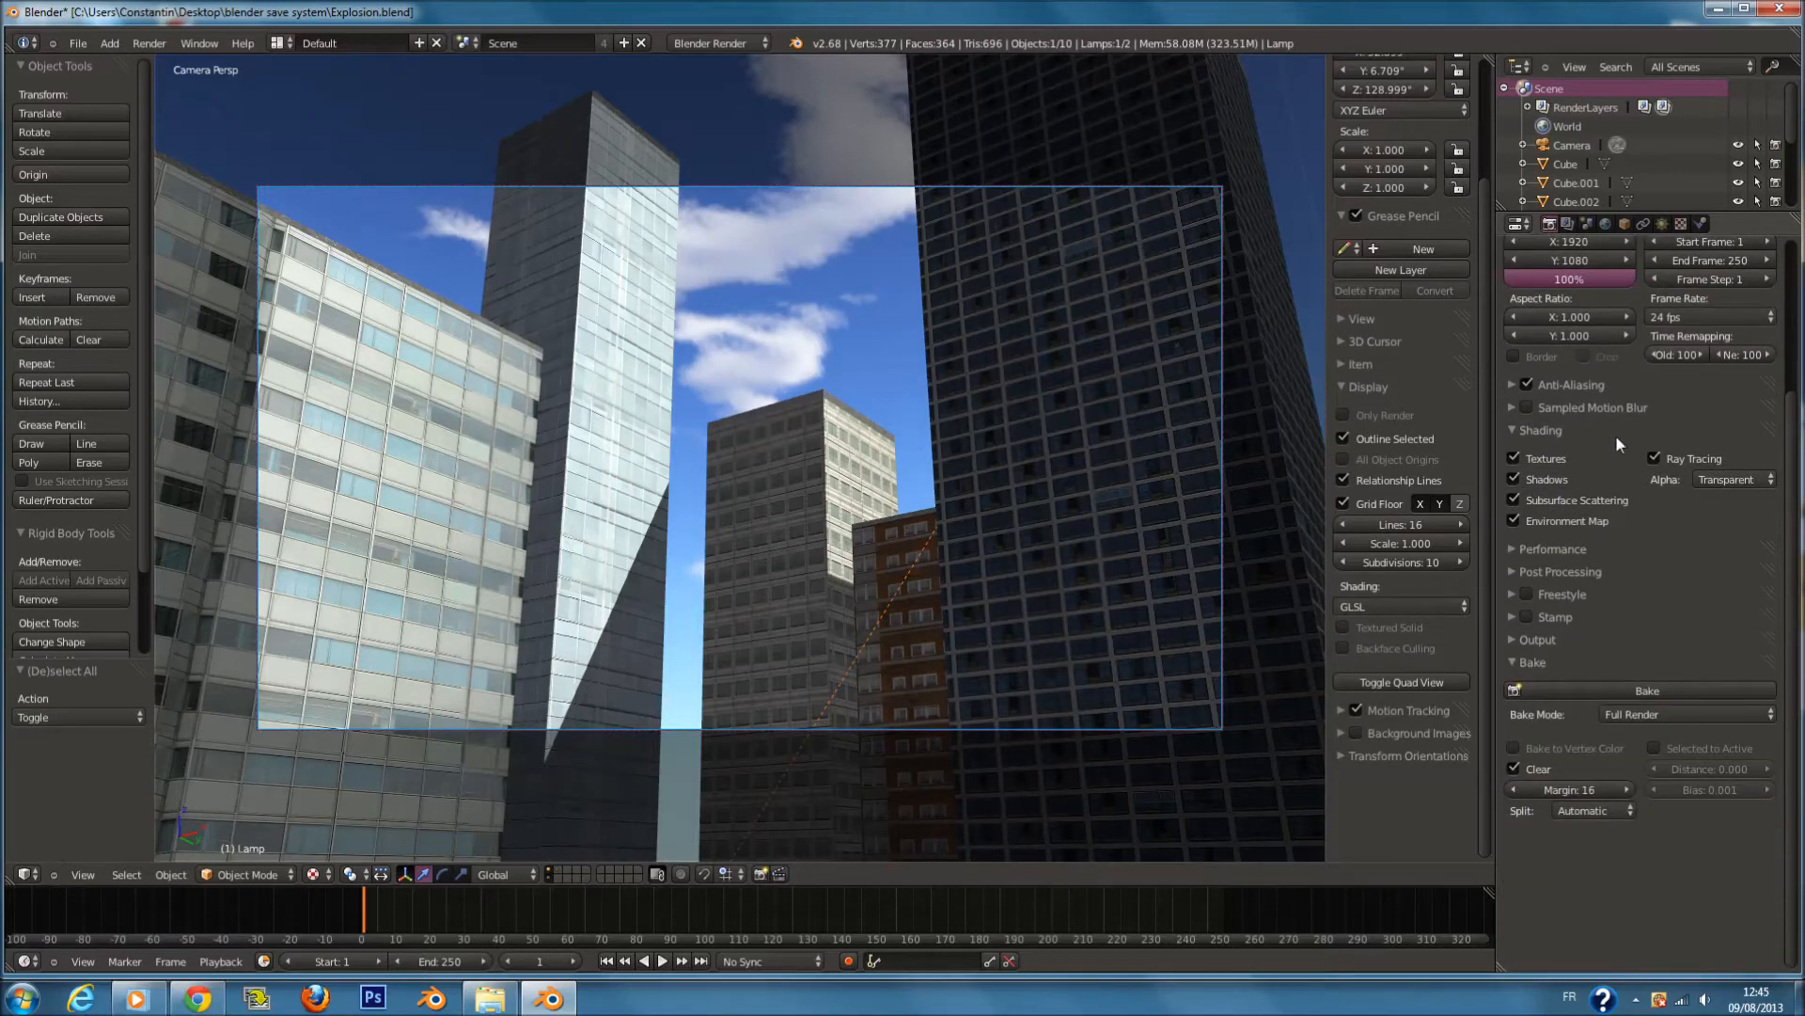
{"action": "left_click", "coordinate": [1727, 479]}
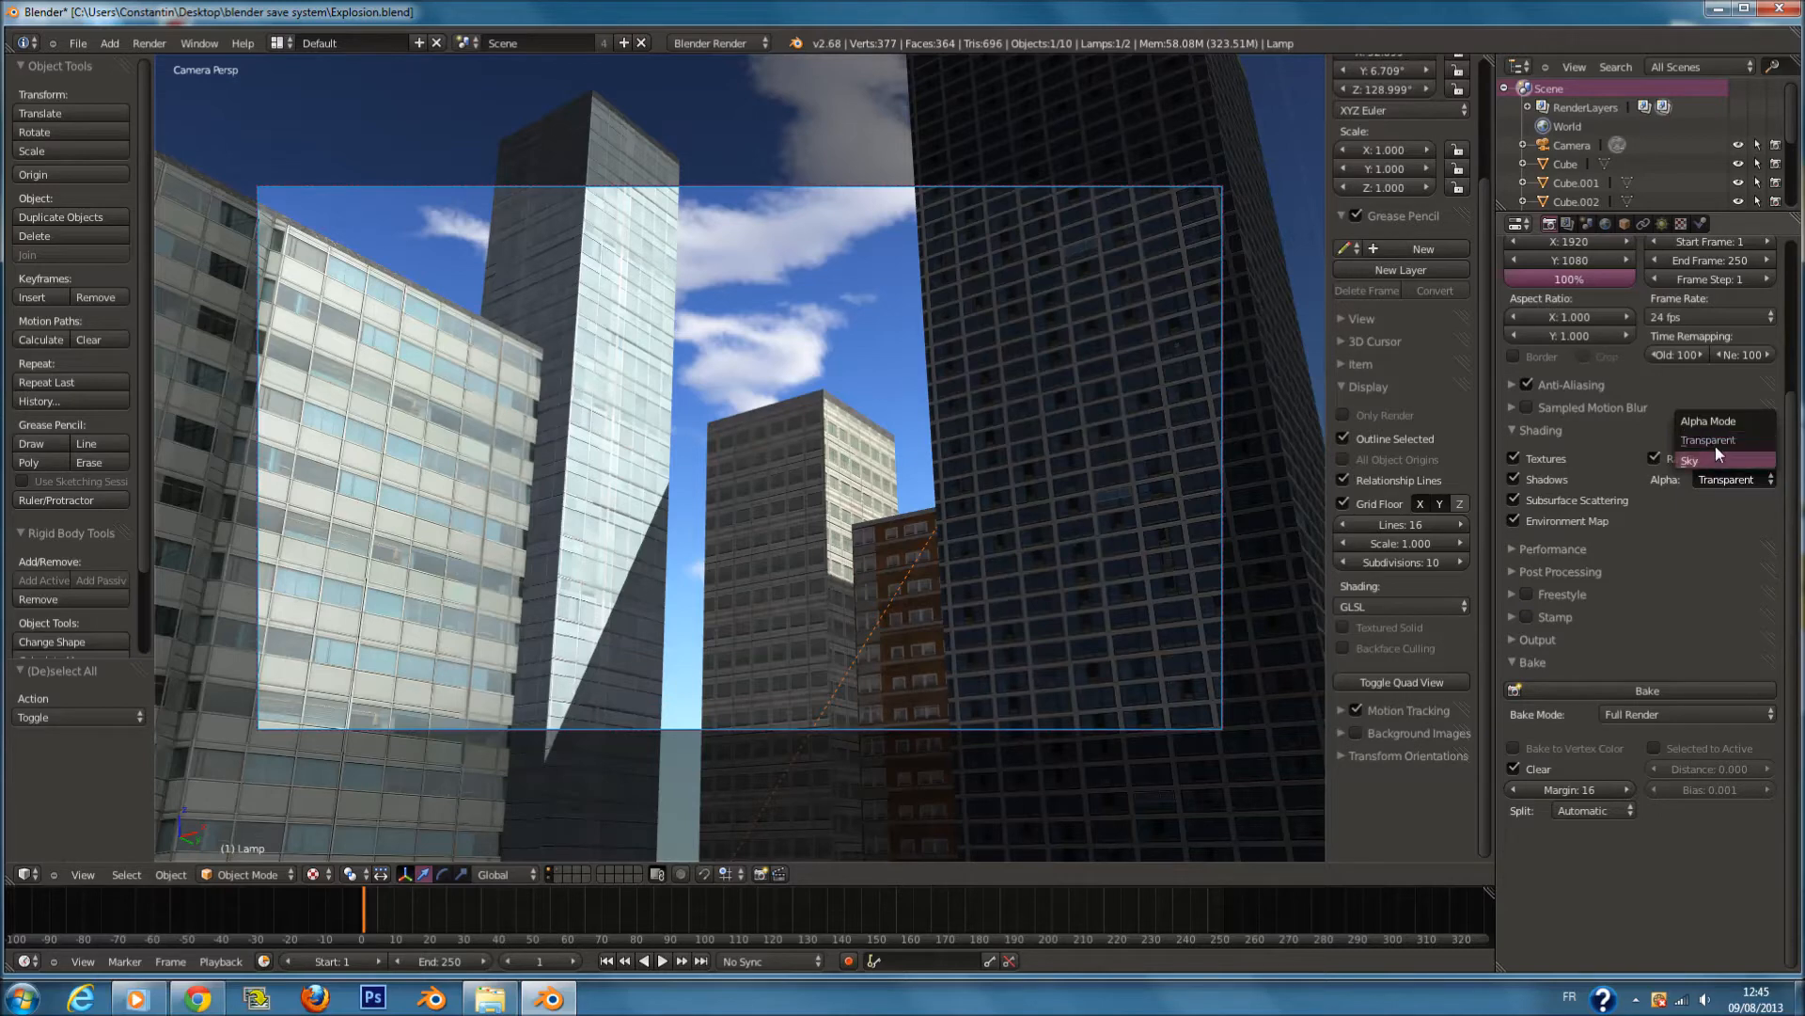
{"action": "left_click", "coordinate": [1727, 441]}
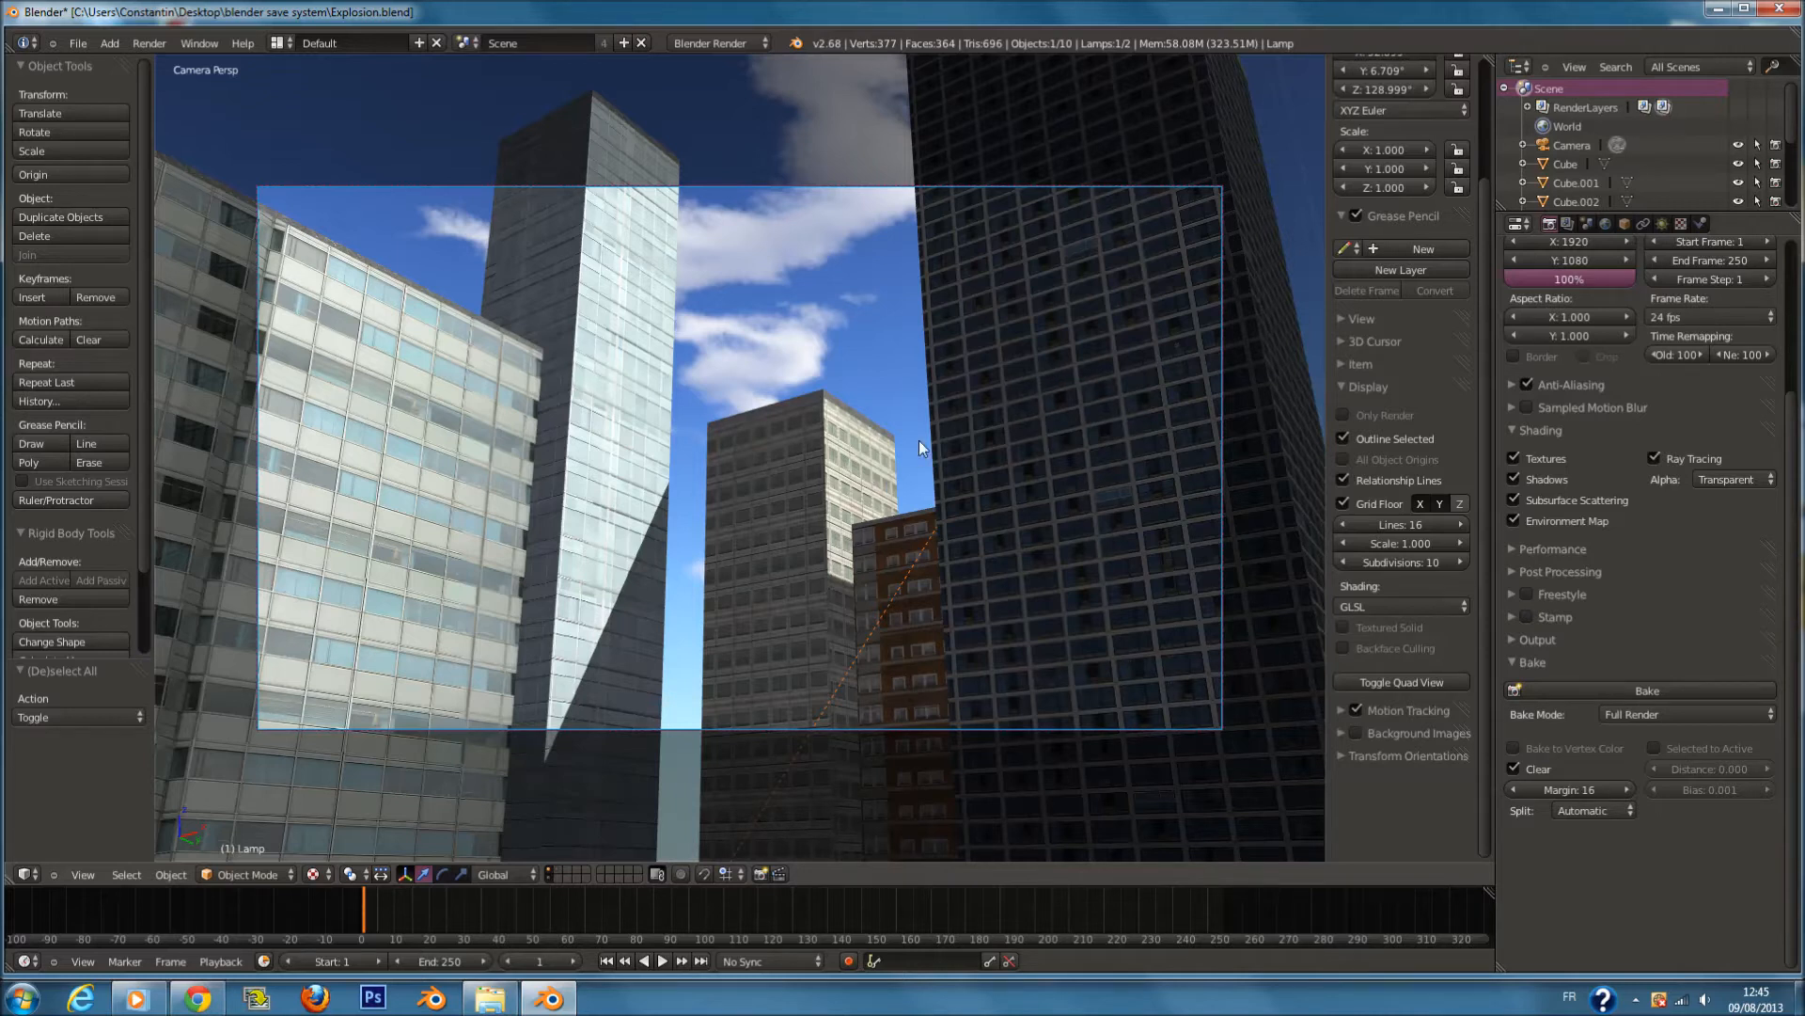
{"action": "left_click", "coordinate": [1713, 481]}
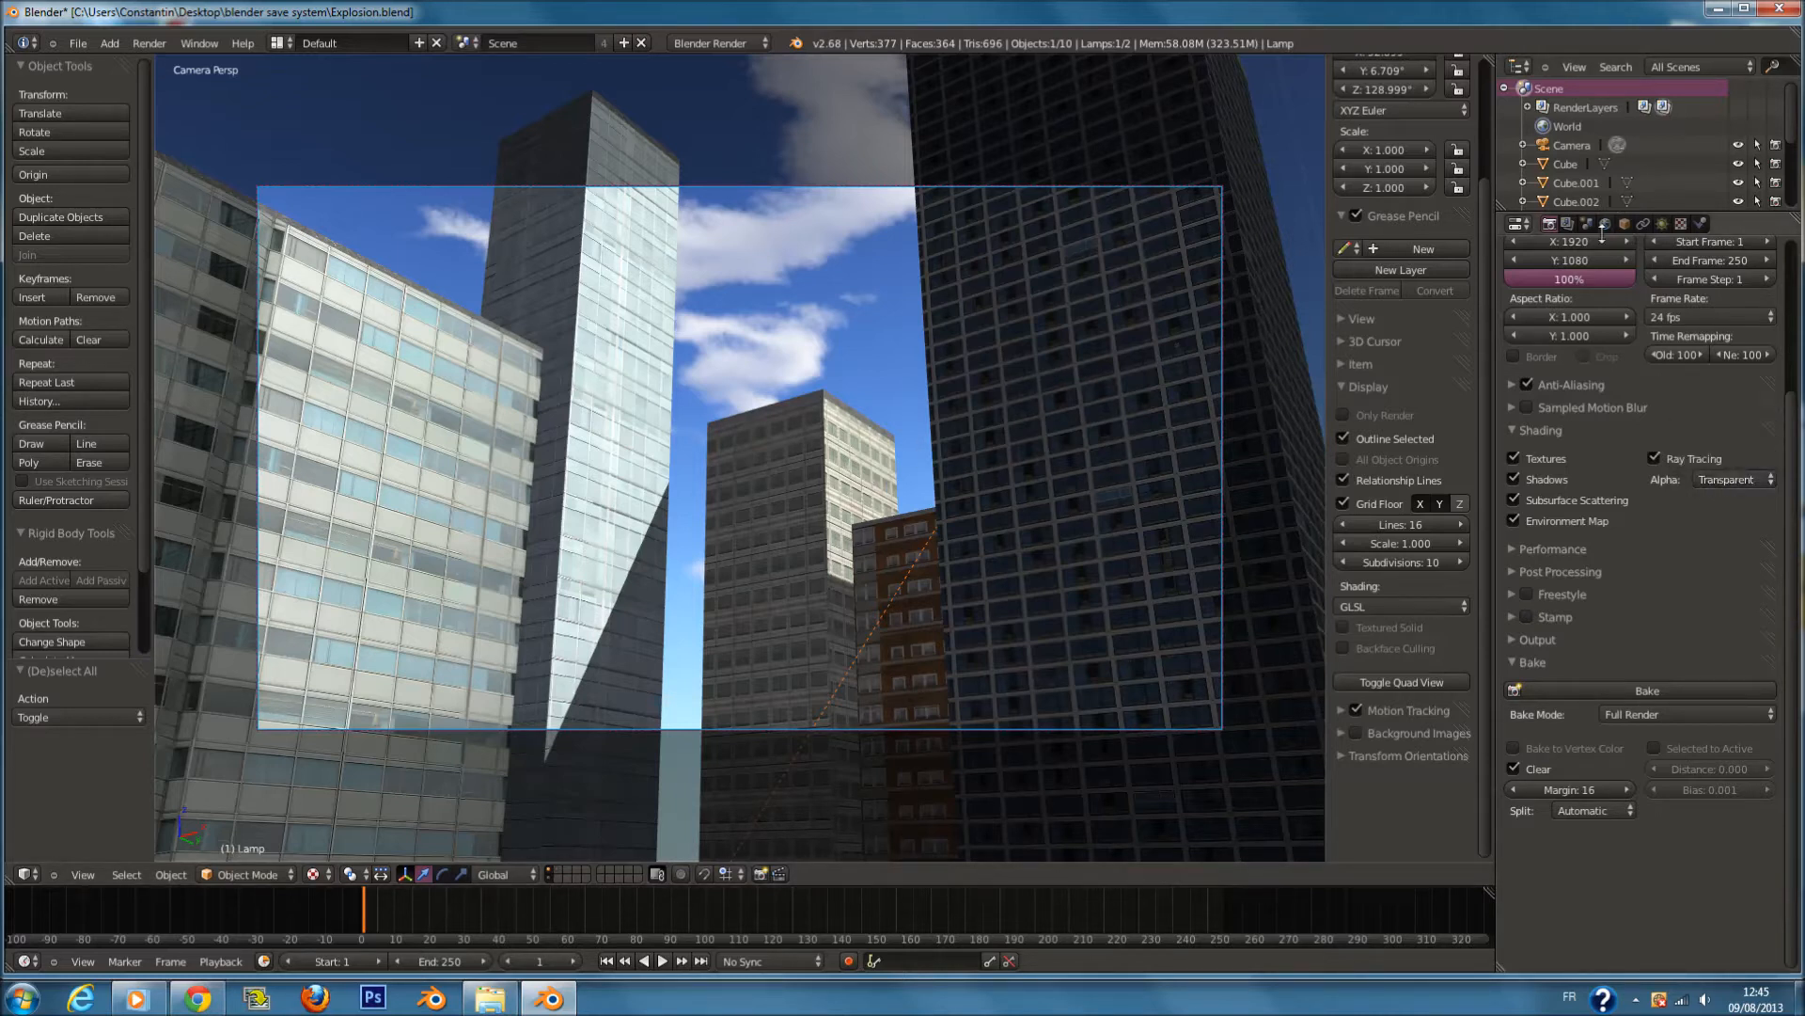
Collapse the render's Shading settings and expand the Performance settings to check threads, tile size and memory options.
{"action": "left_click", "coordinate": [1576, 429]}
{"action": "left_click", "coordinate": [1584, 476]}
{"action": "left_click", "coordinate": [1580, 472]}
{"action": "left_click", "coordinate": [1574, 452]}
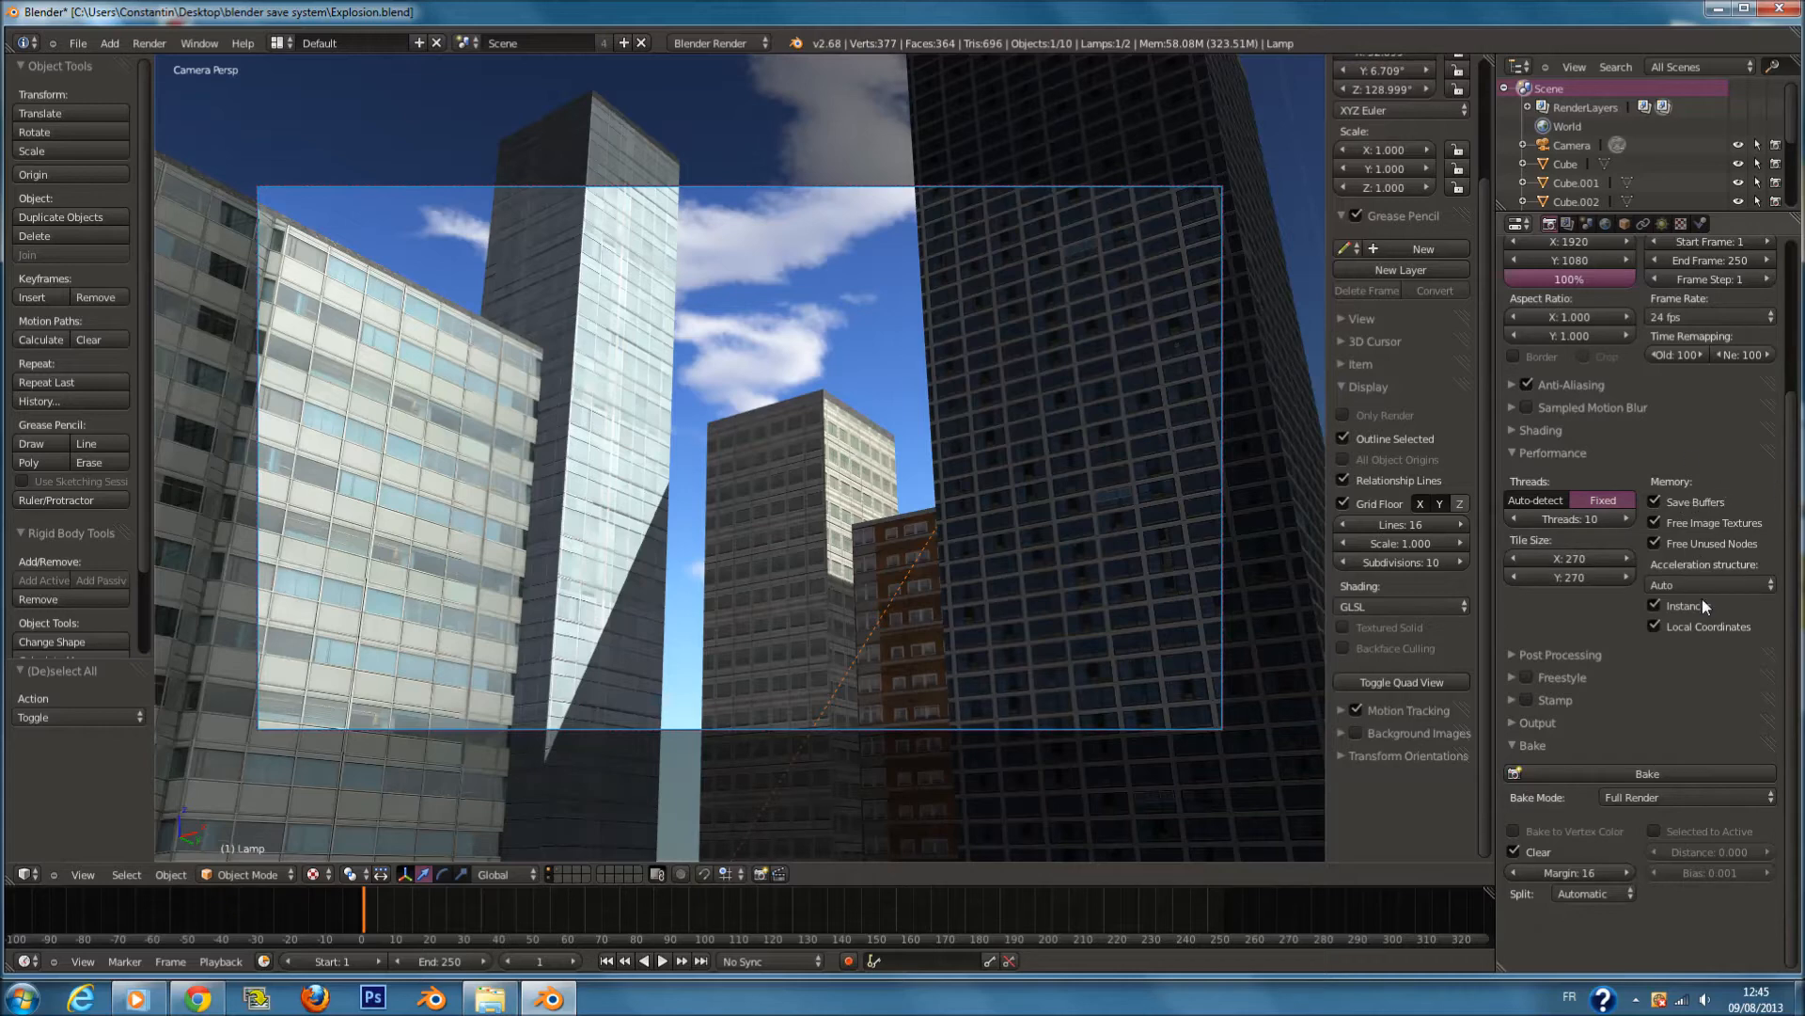
Display the Render Result image in place of the 3D view and save over Explosion.blend.
{"action": "left_click", "coordinate": [44, 872]}
{"action": "left_click", "coordinate": [75, 735]}
{"action": "scroll", "coordinate": [797, 567], "scroll_direction": "up", "scroll_amount": 1}
{"action": "key", "text": "ctrl+s"}
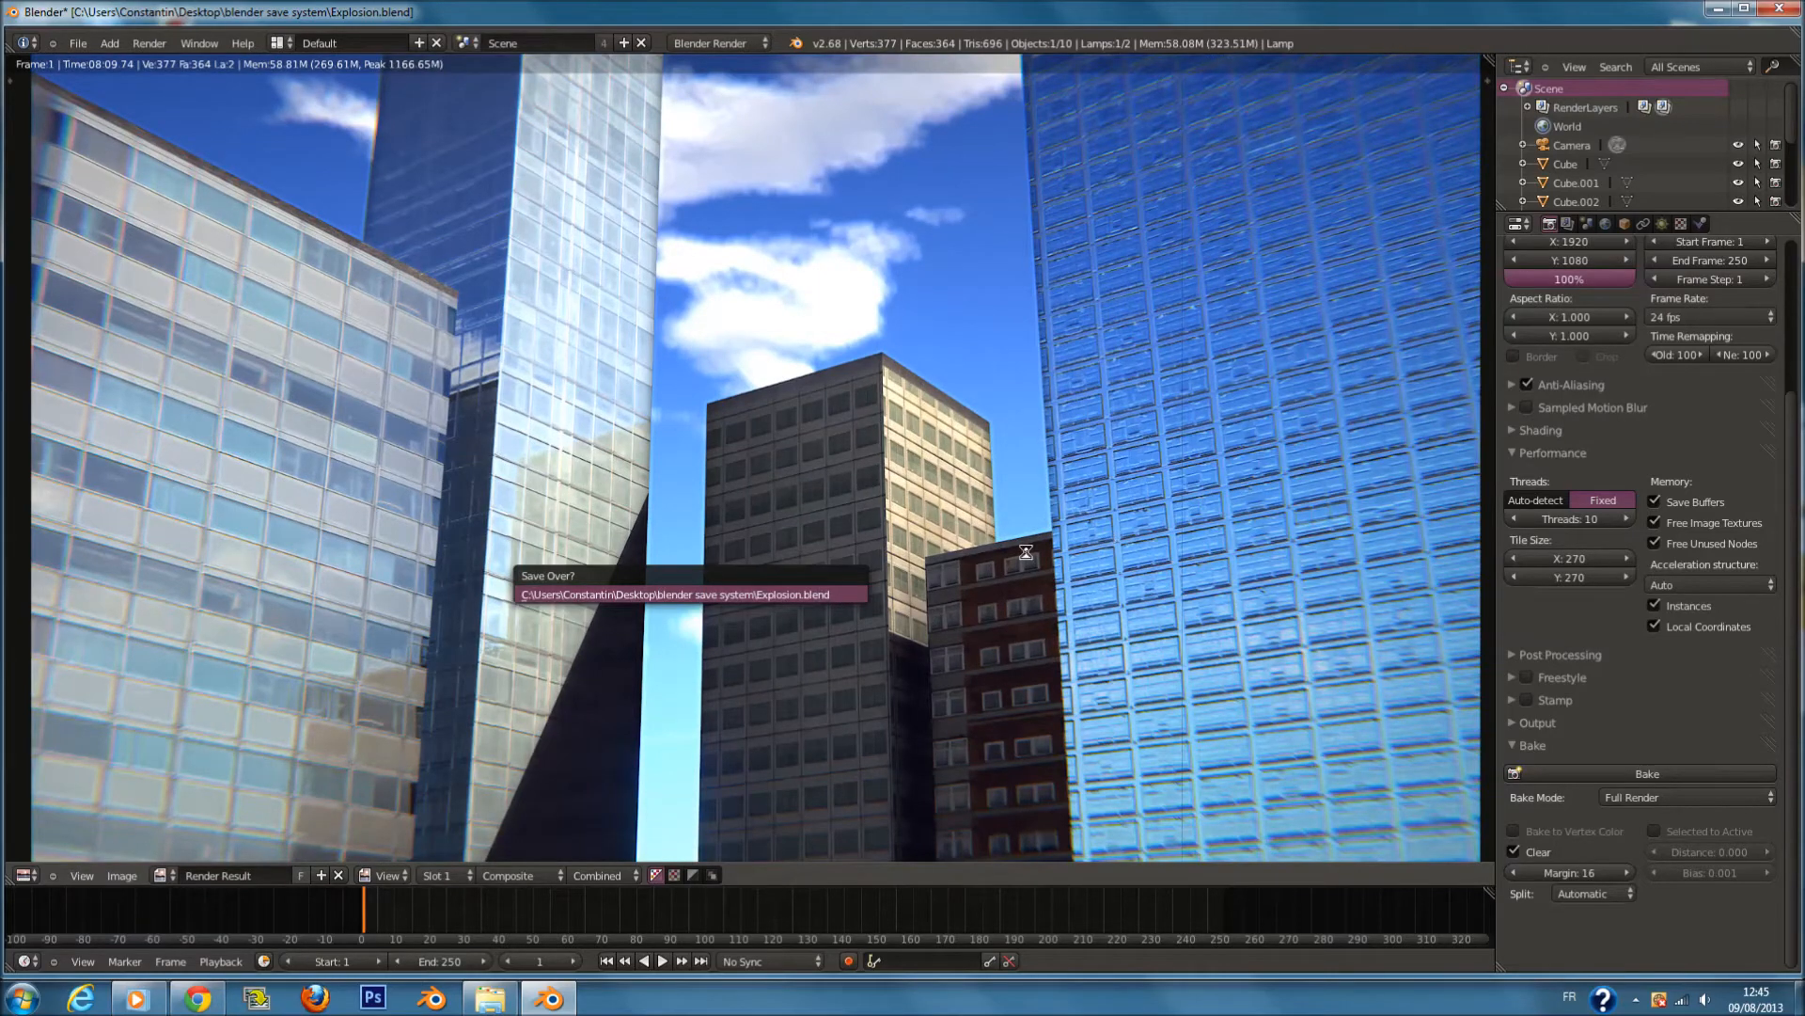
{"action": "scroll", "coordinate": [1025, 552], "scroll_direction": "down", "scroll_amount": 1}
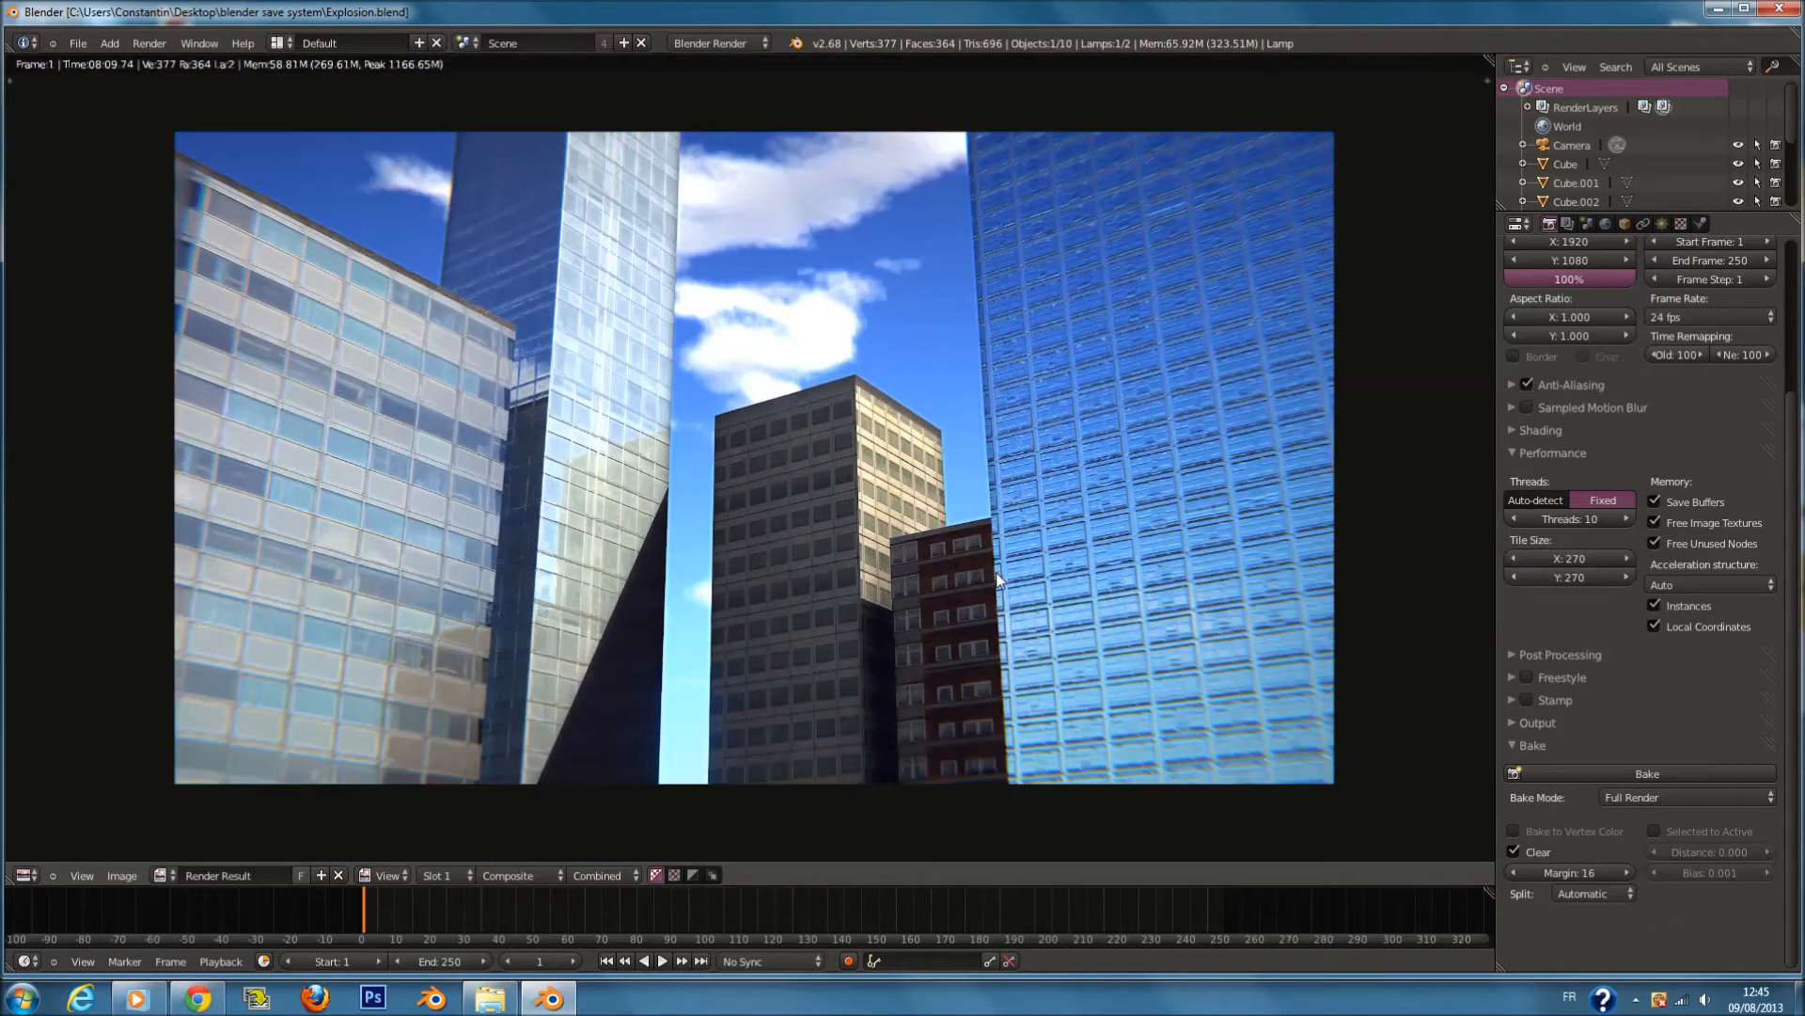
{"action": "mouse_move", "coordinate": [805, 415]}
{"action": "middle_mouse_down"}
{"action": "mouse_move", "coordinate": [819, 430]}
{"action": "mouse_move", "coordinate": [808, 418]}
{"action": "middle_mouse_up"}
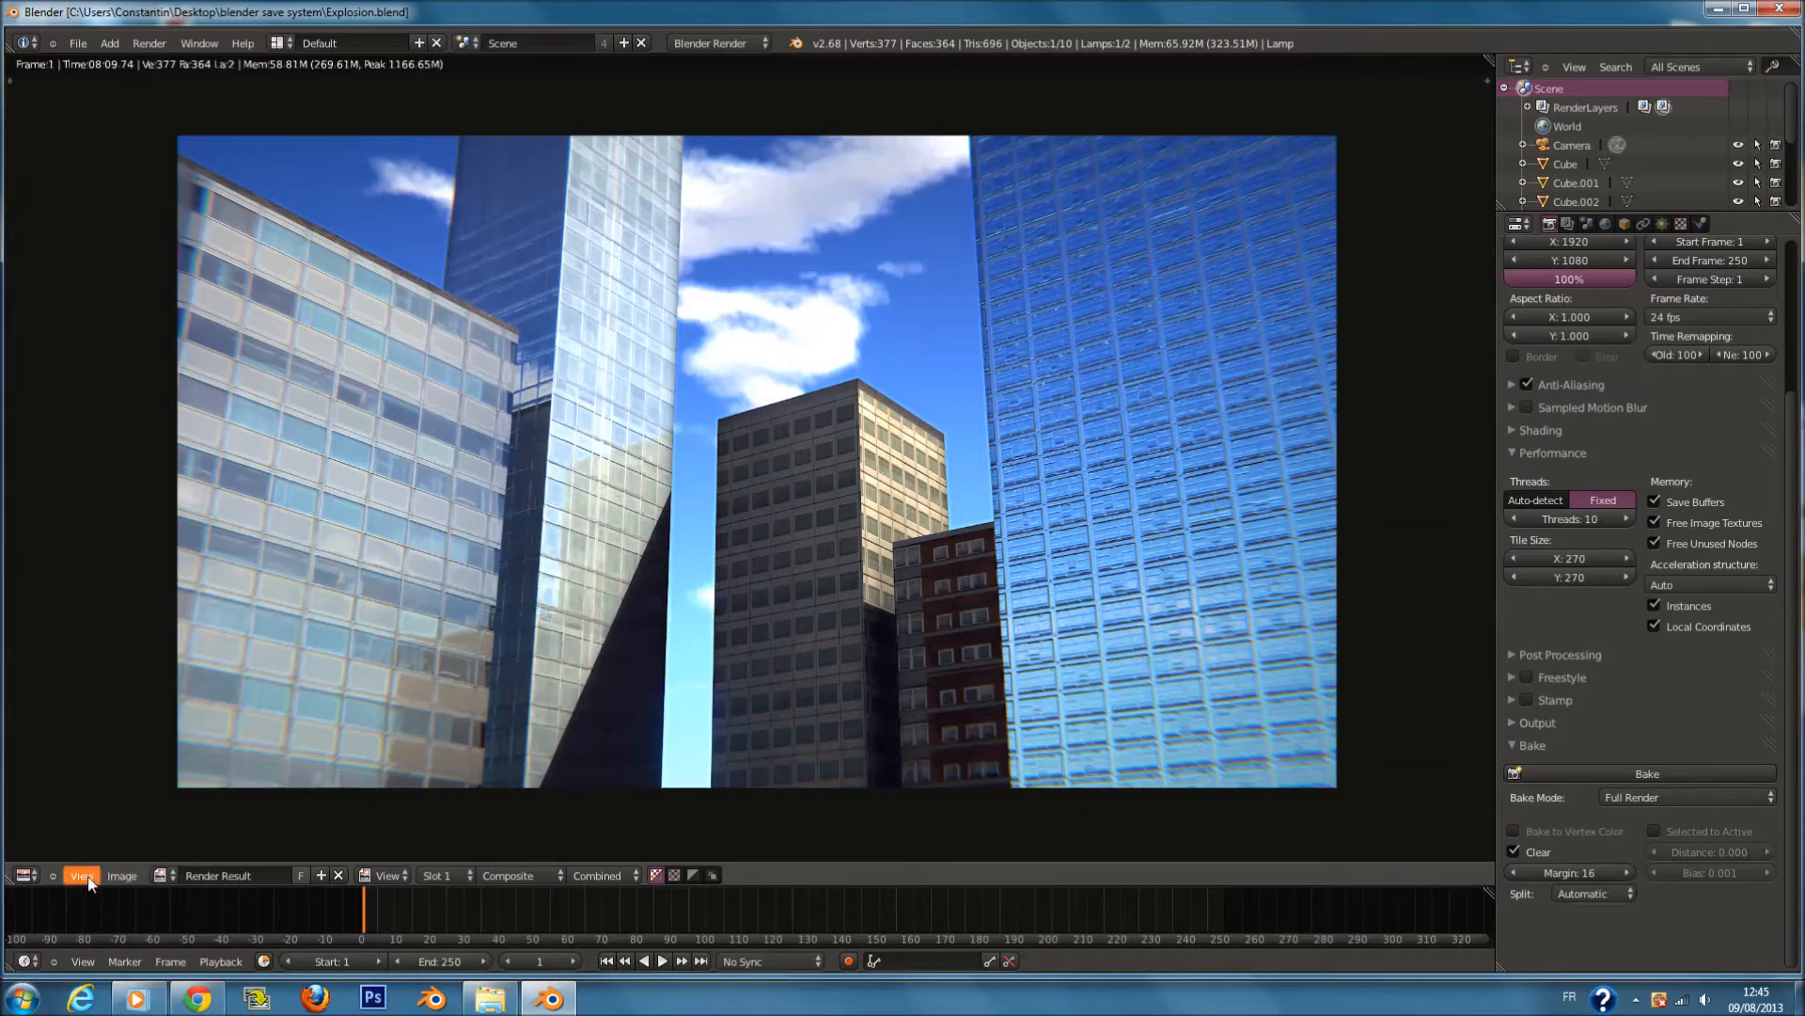
Open the compositing node setup and move the Ville Render Layers node farther away from the first Multiply node.
{"action": "left_click", "coordinate": [29, 877]}
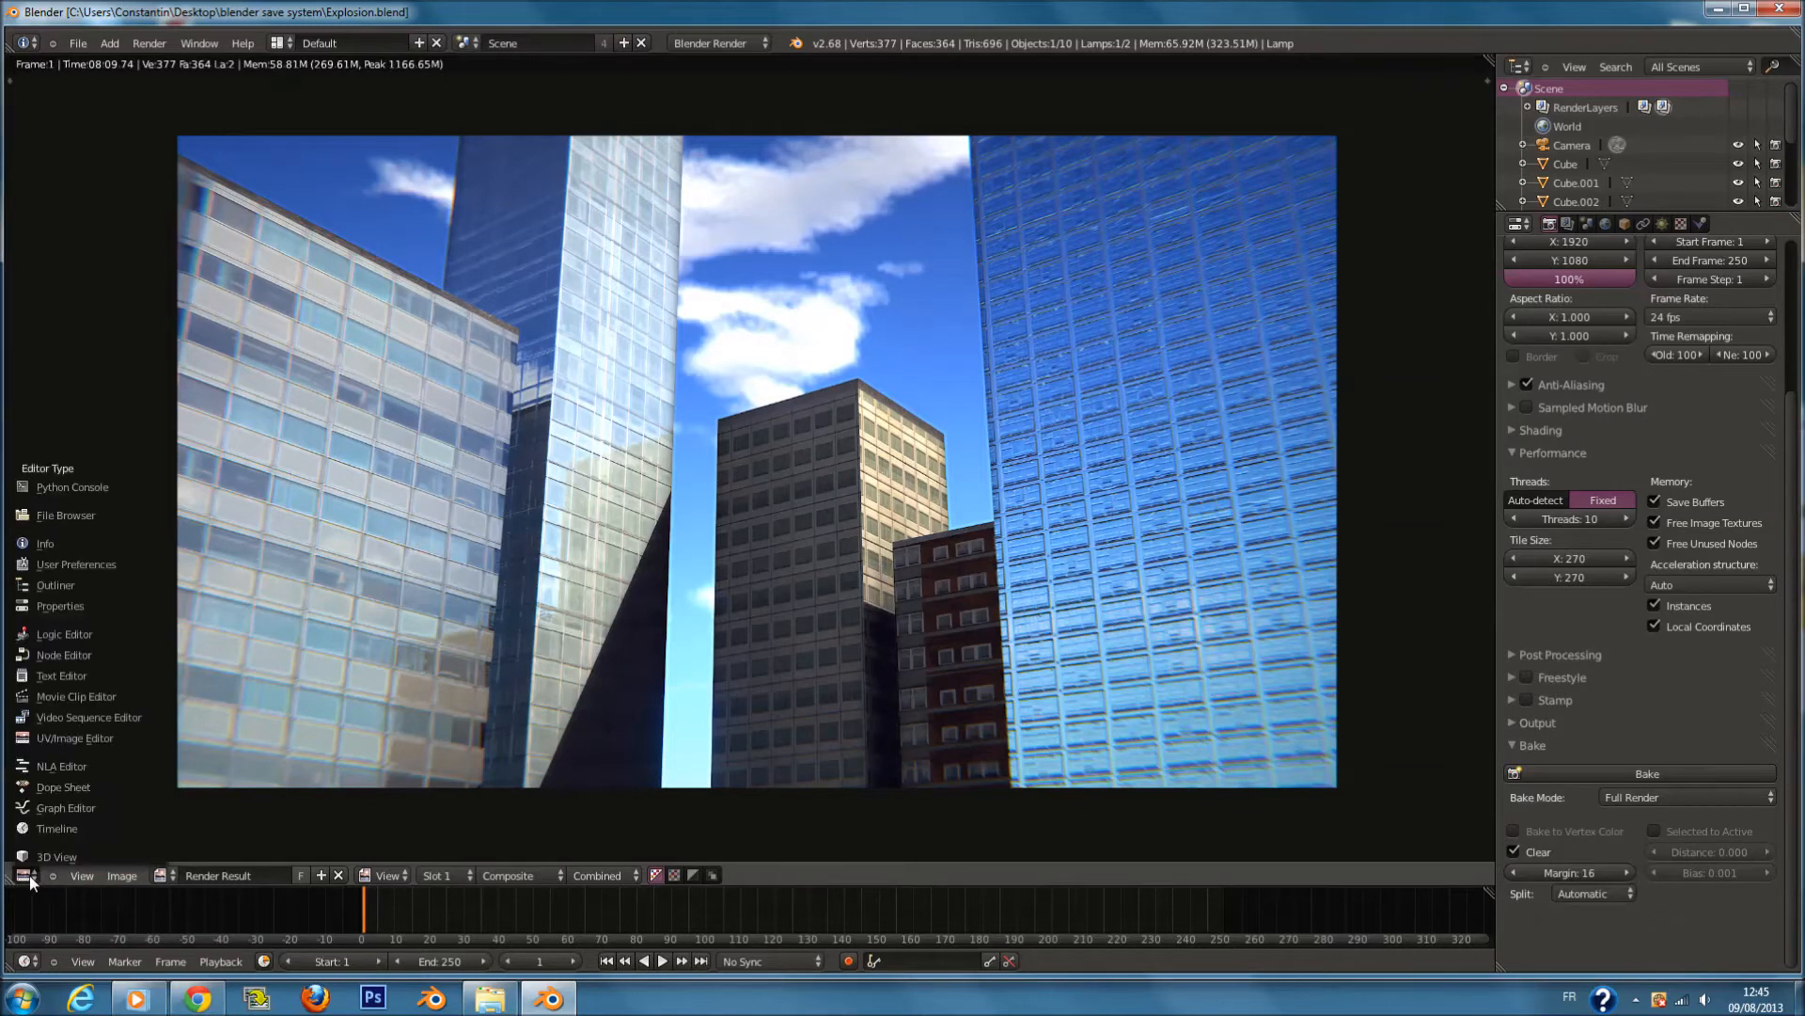
{"action": "left_click", "coordinate": [63, 656]}
{"action": "scroll", "coordinate": [972, 499], "scroll_direction": "up", "scroll_amount": 4}
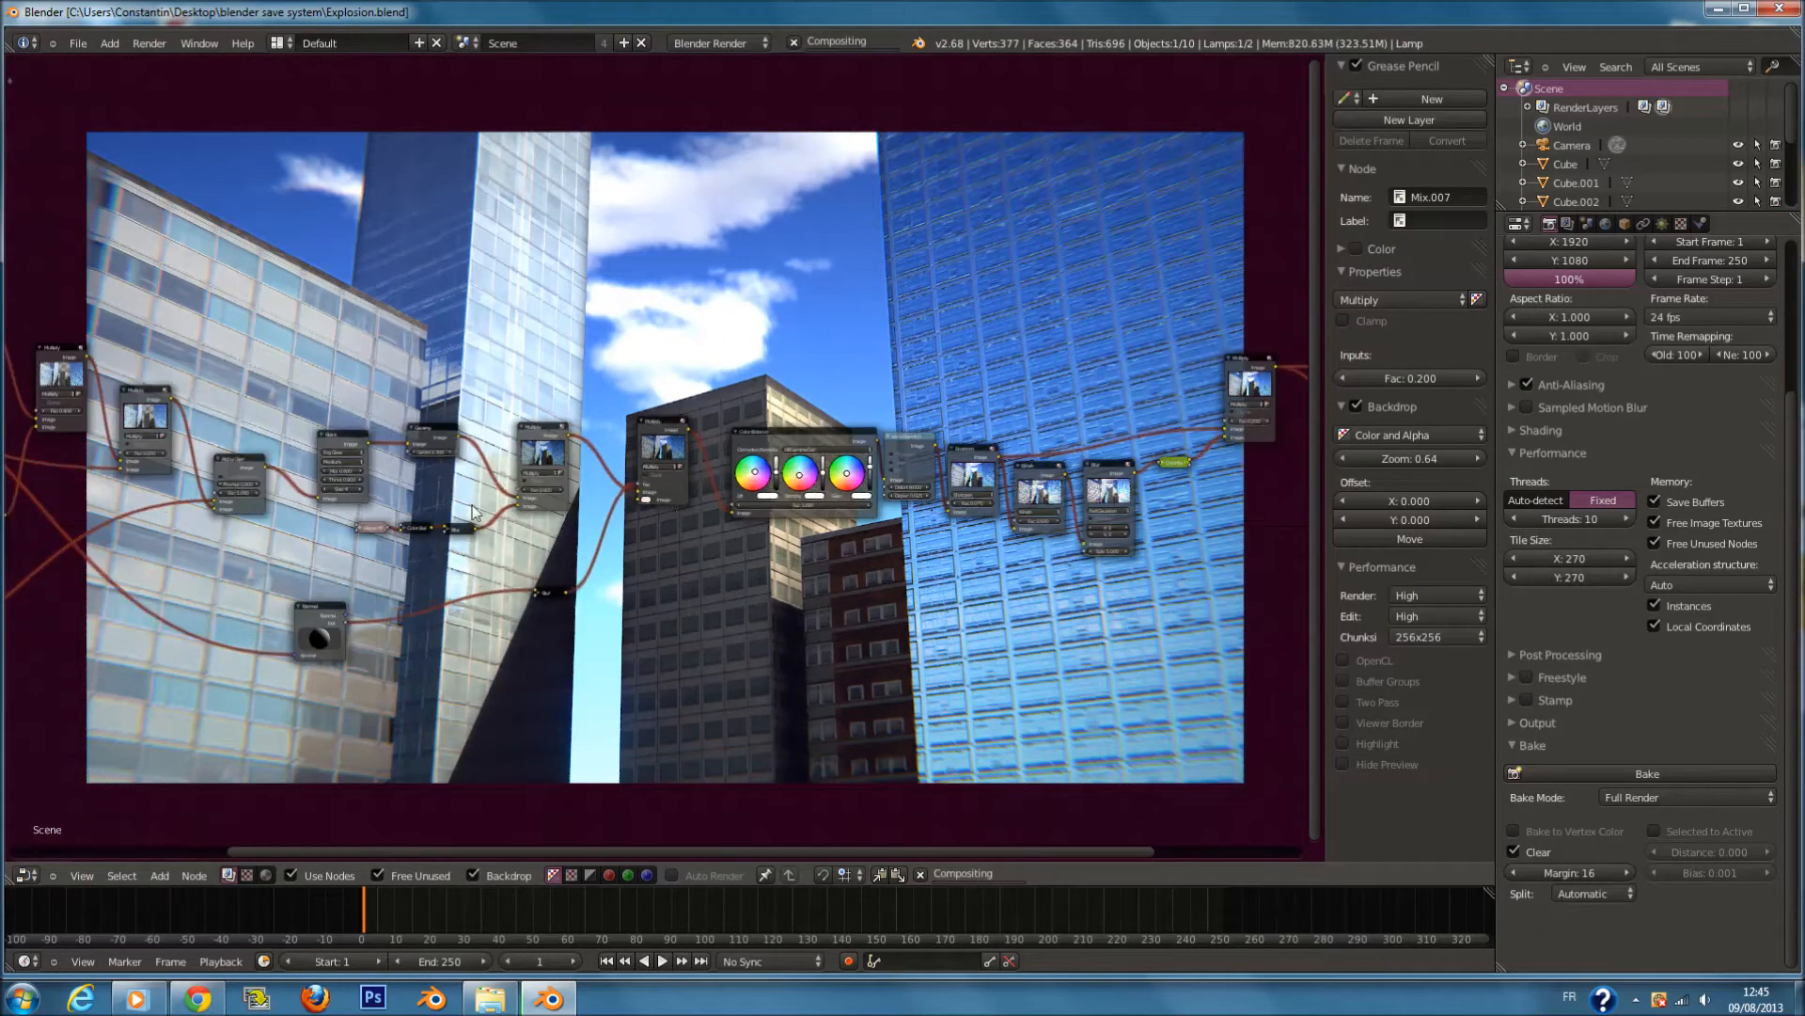
{"action": "scroll", "coordinate": [972, 498], "scroll_direction": "up", "scroll_amount": 1}
{"action": "middle_click_drag", "start_coordinate": [607, 515], "coordinate": [835, 543]}
{"action": "scroll", "coordinate": [639, 434], "scroll_direction": "up", "scroll_amount": 5}
{"action": "left_click_drag", "start_coordinate": [619, 427], "coordinate": [451, 400]}
{"action": "scroll", "coordinate": [680, 290], "scroll_direction": "up", "scroll_amount": 2}
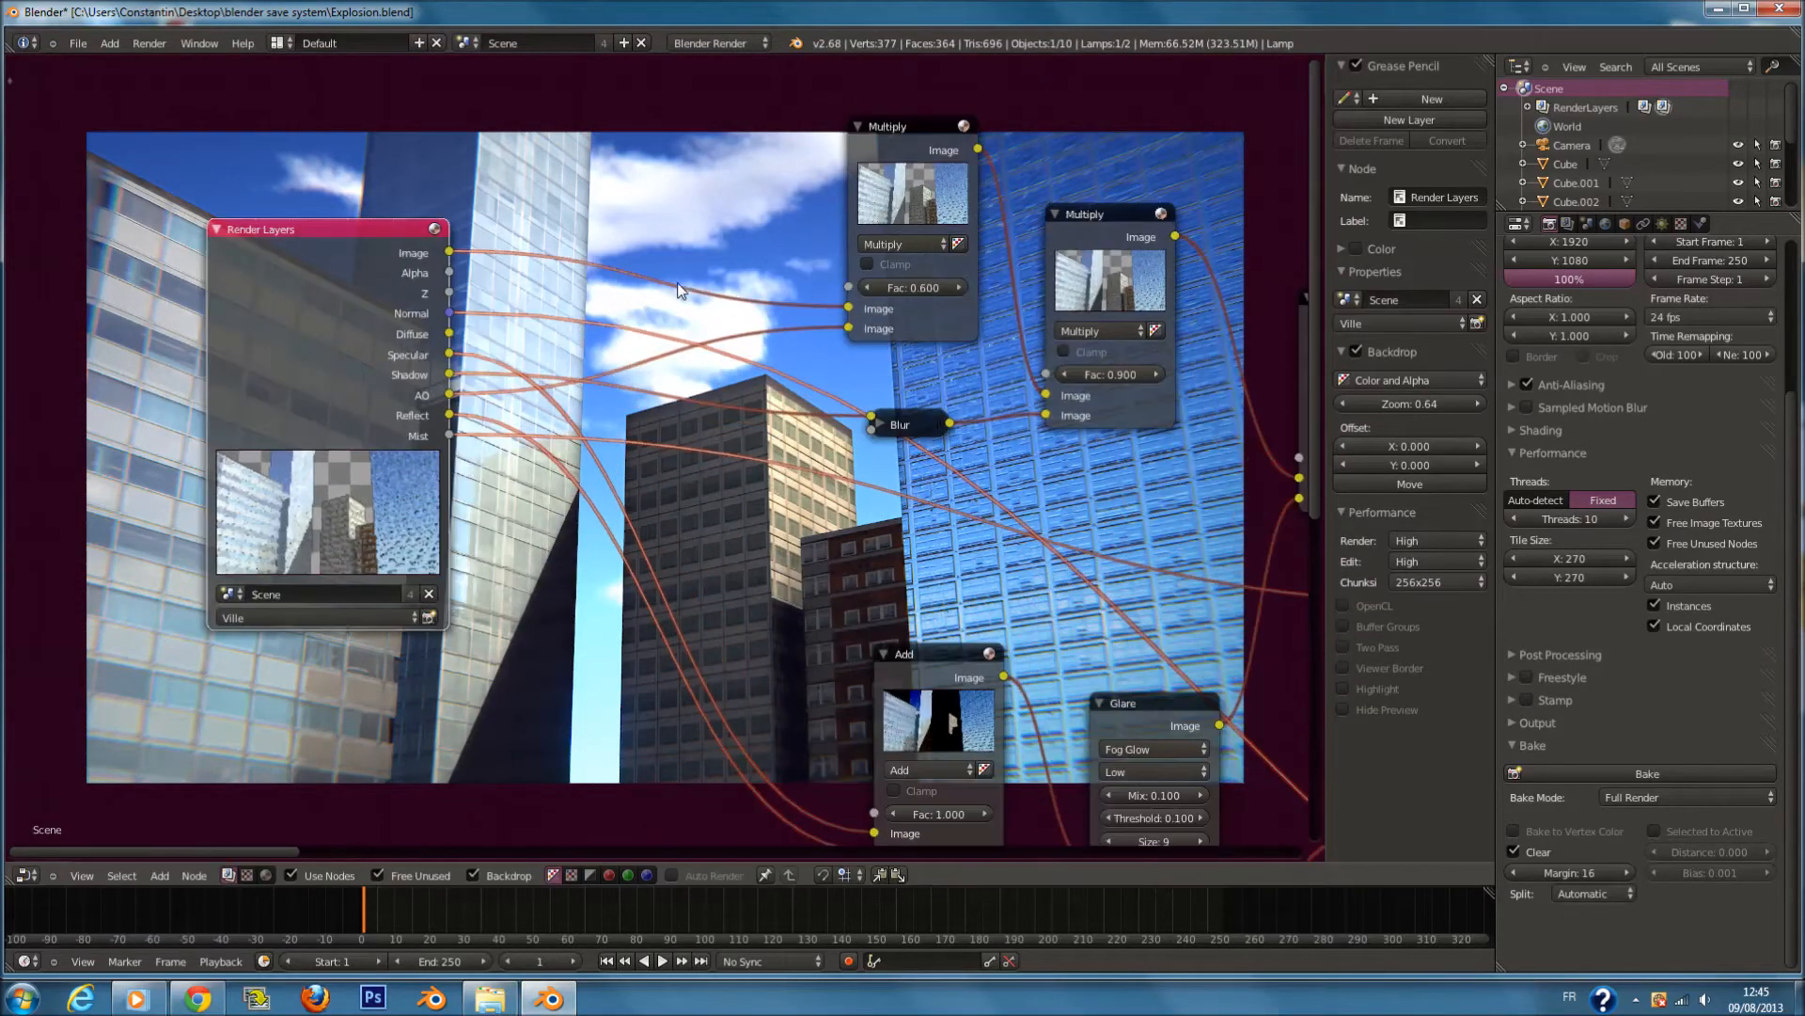
{"action": "scroll", "coordinate": [770, 262], "scroll_direction": "up", "scroll_amount": 1}
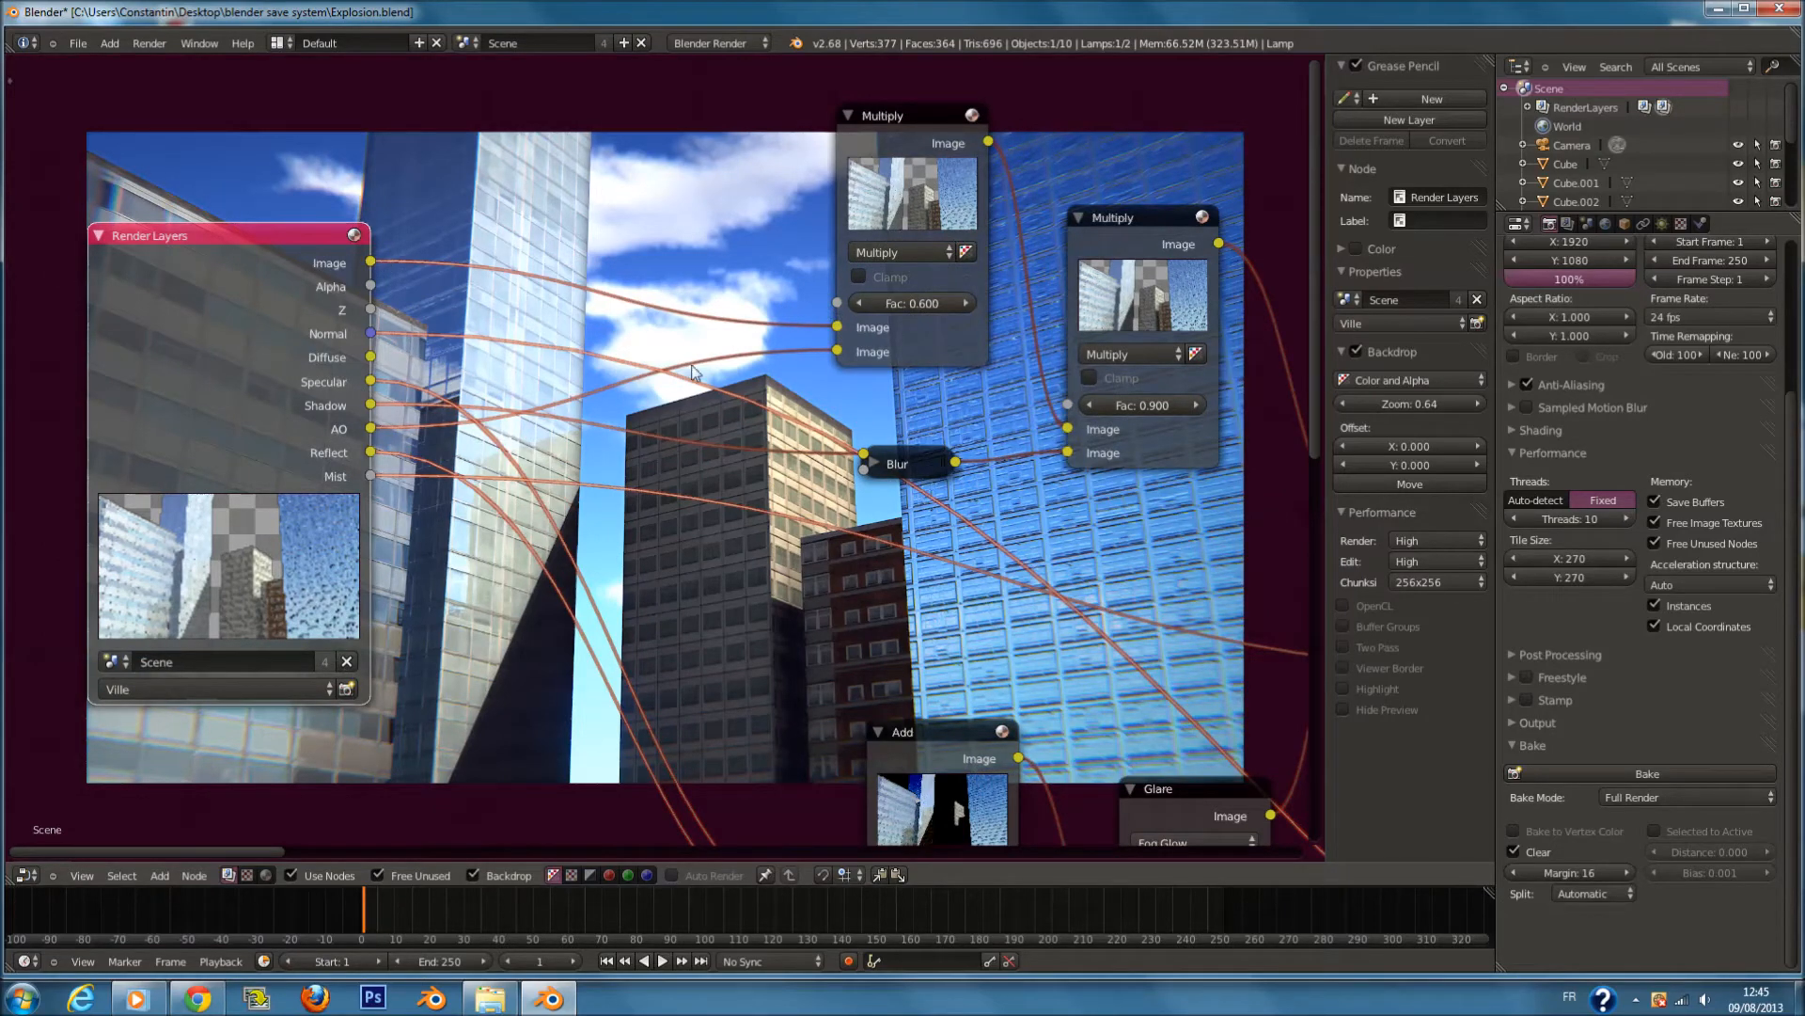
Move the second Multiply node and the Blur node slightly upward, and check the Blur node's filter settings.
{"action": "middle_click_drag", "start_coordinate": [855, 353], "coordinate": [693, 358]}
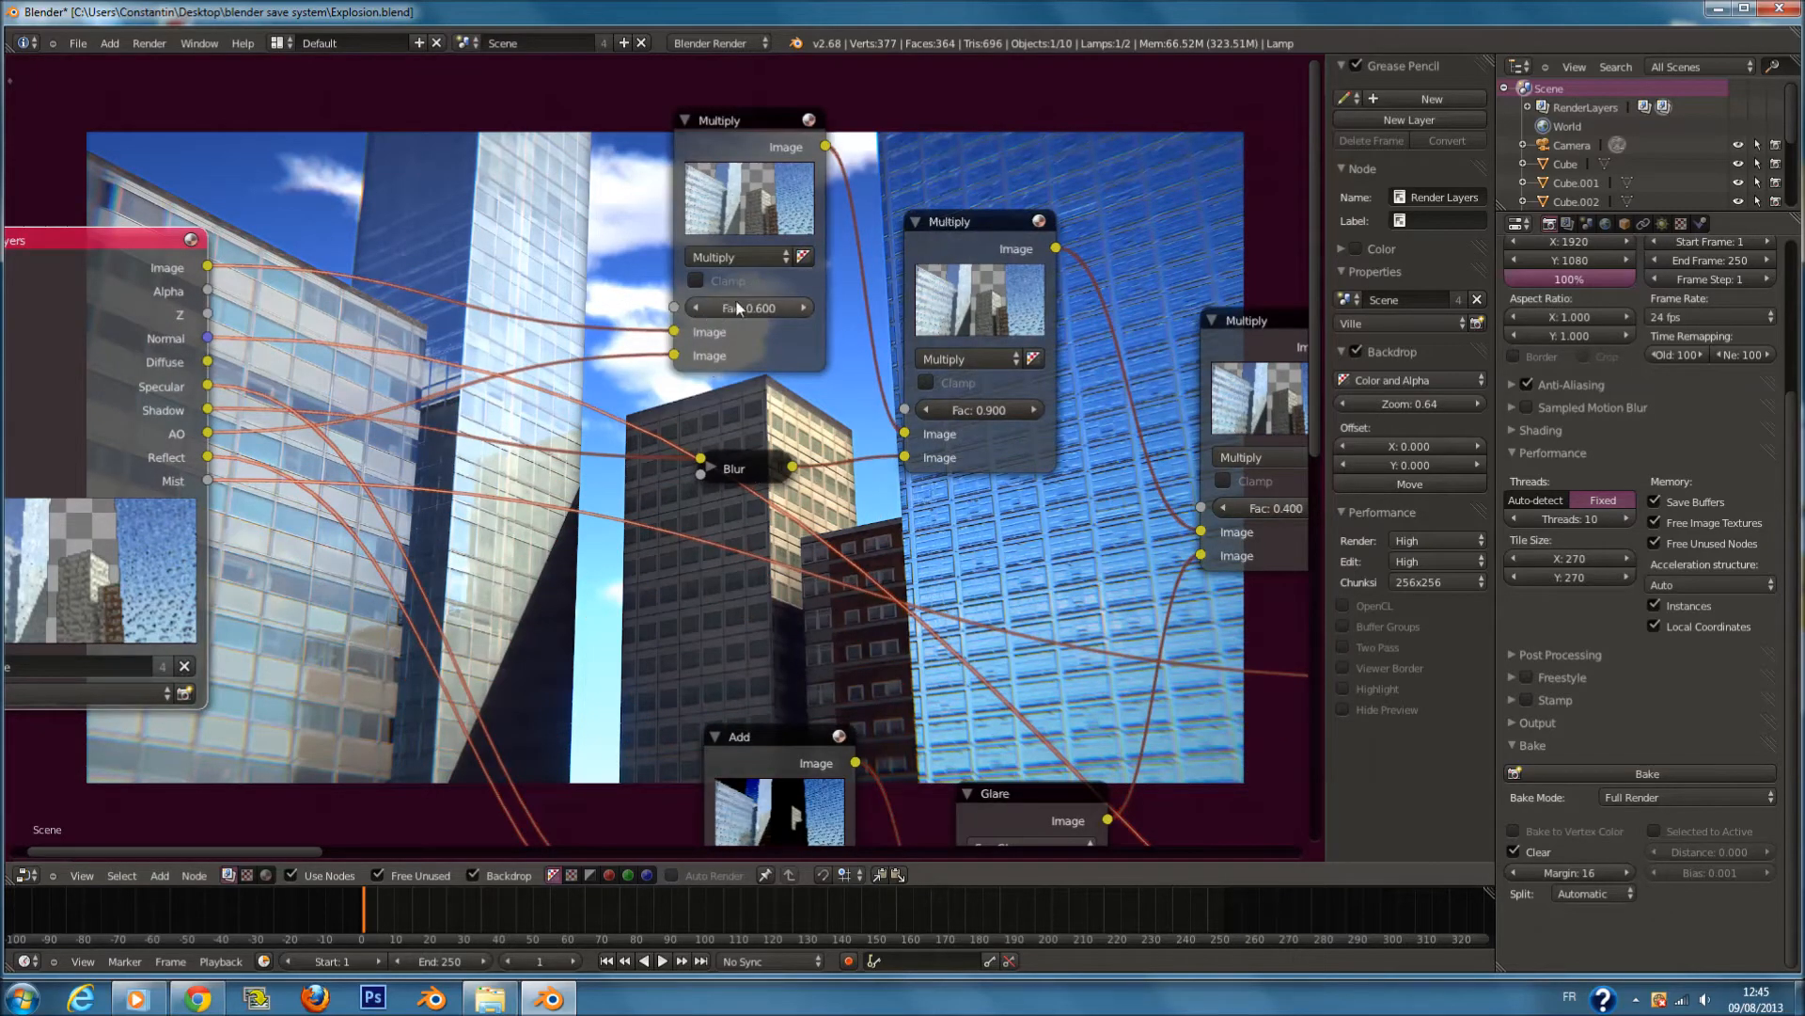
{"action": "scroll", "coordinate": [750, 316], "scroll_direction": "down", "scroll_amount": 1}
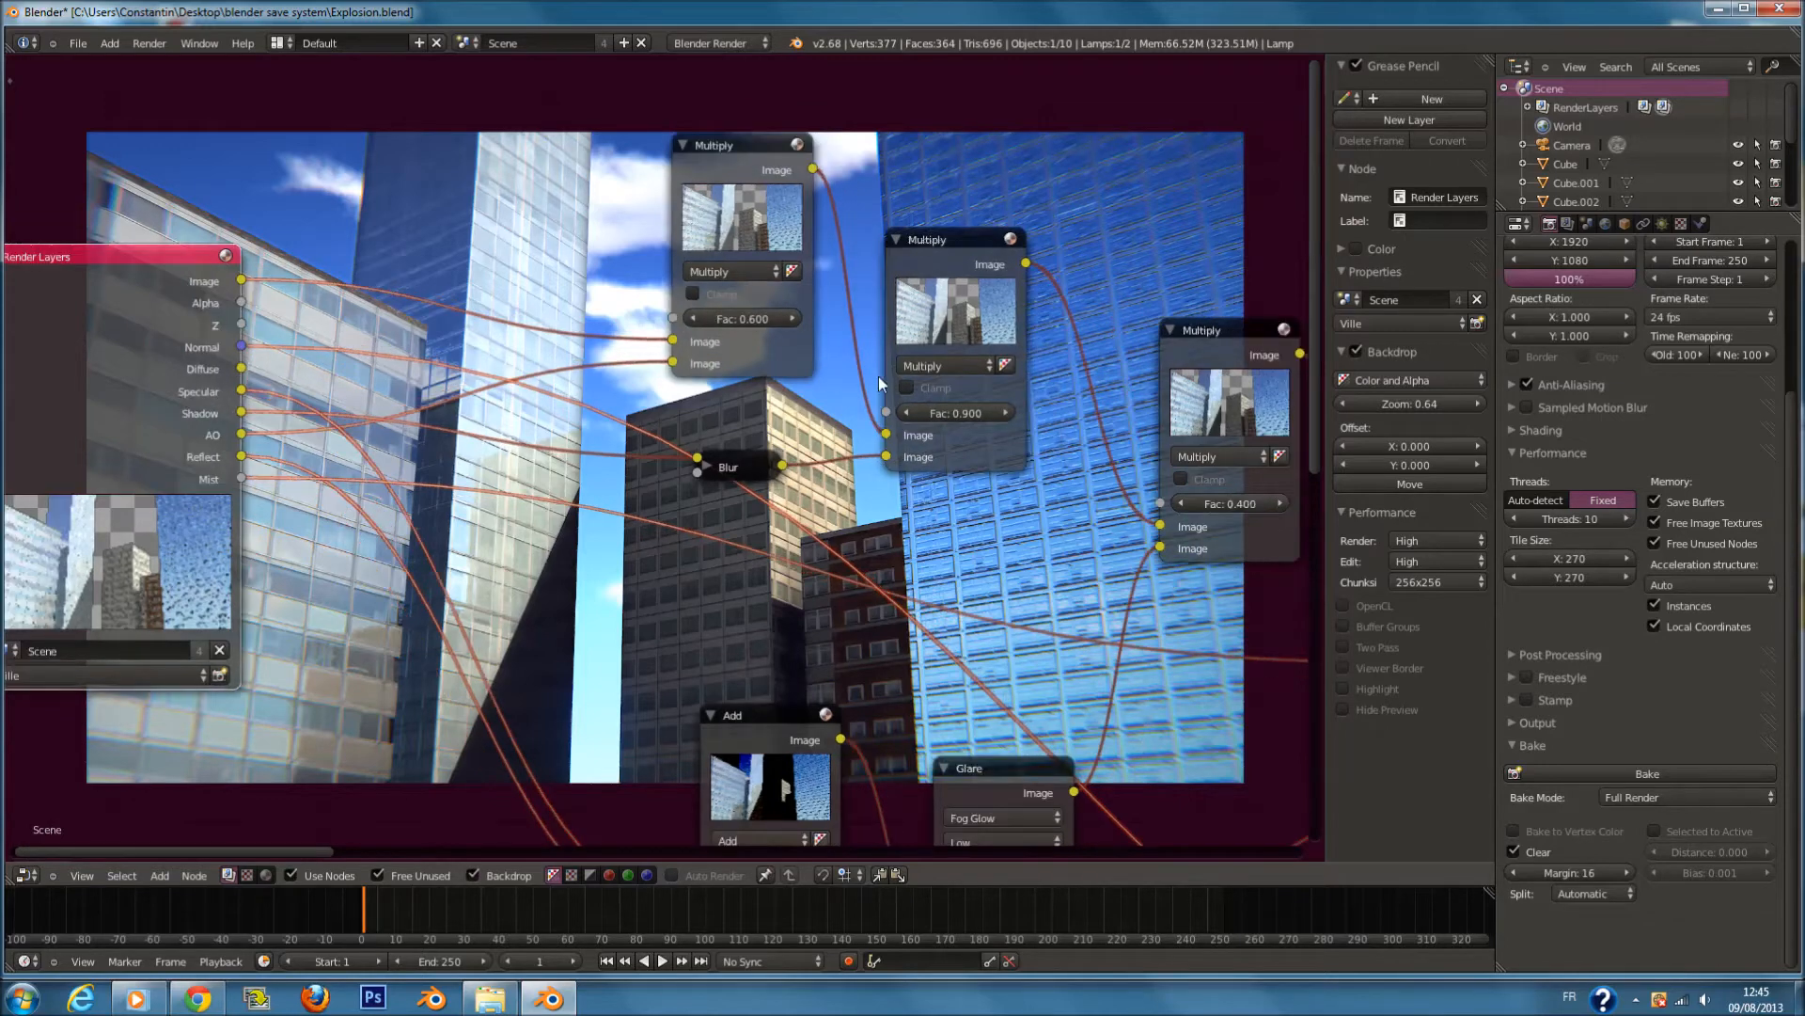
{"action": "left_click_drag", "start_coordinate": [943, 312], "coordinate": [951, 267]}
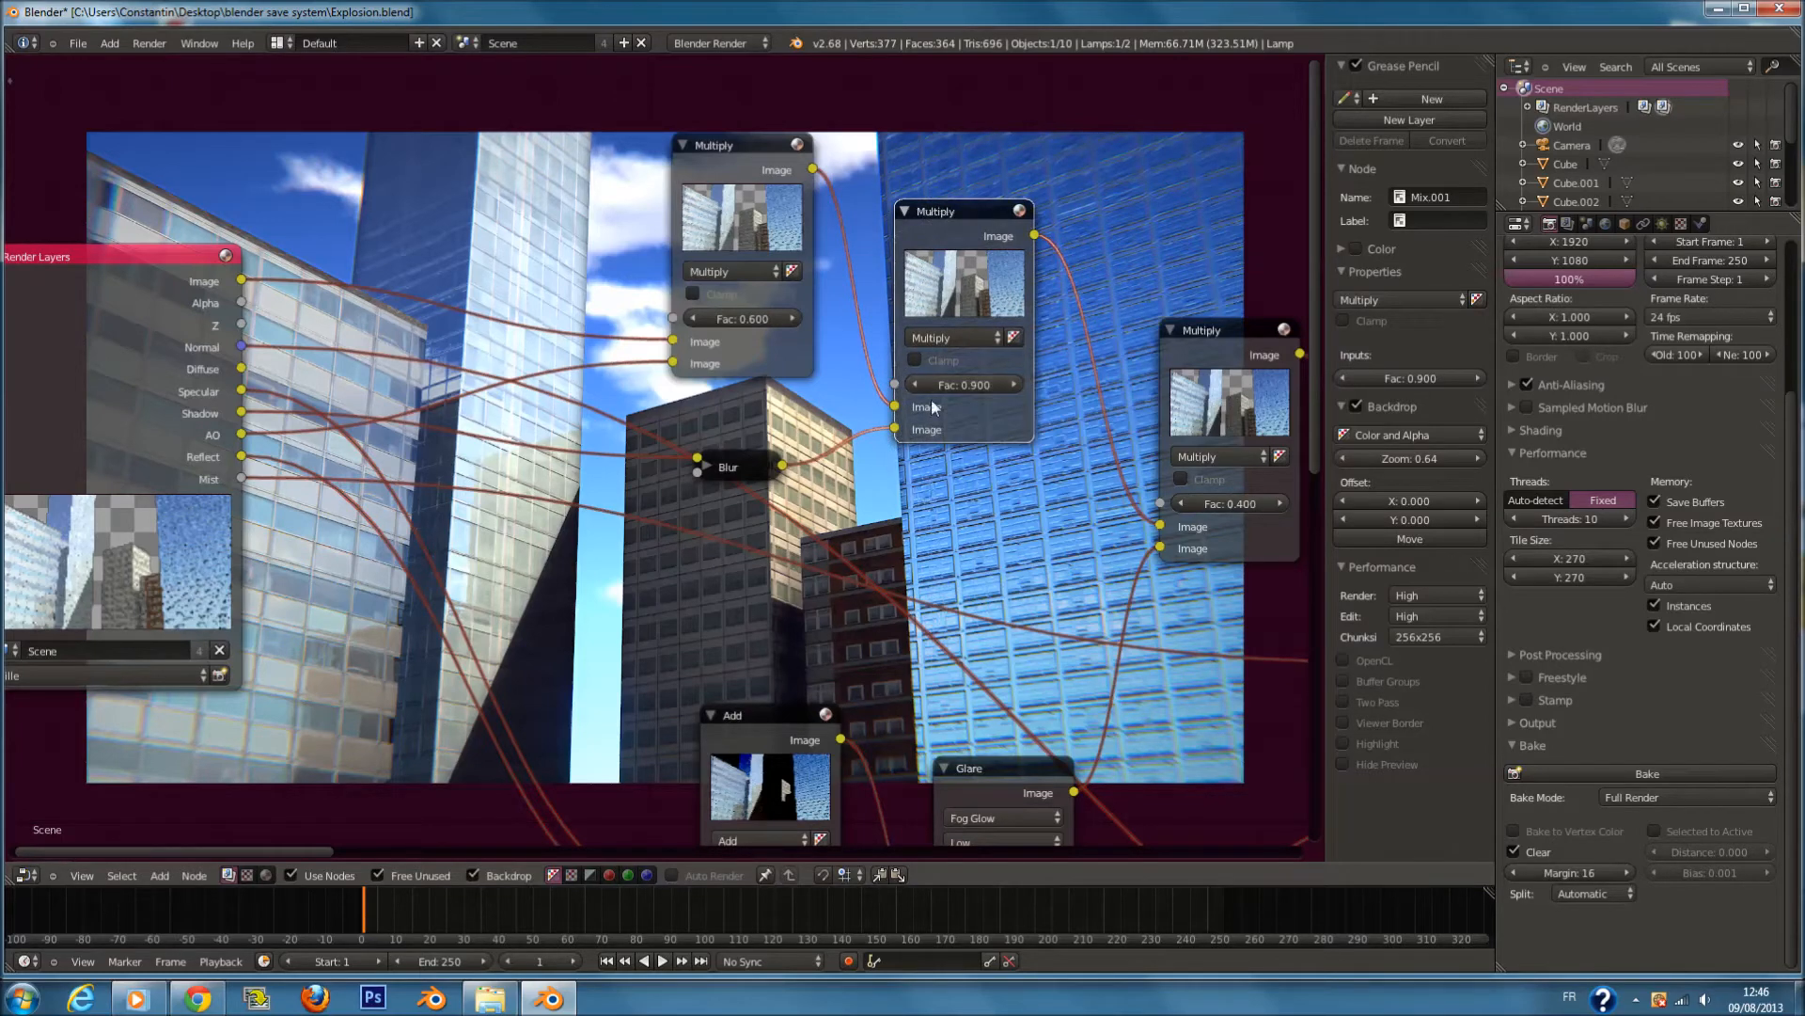
{"action": "left_click_drag", "start_coordinate": [741, 466], "coordinate": [743, 427]}
{"action": "left_click", "coordinate": [708, 428]}
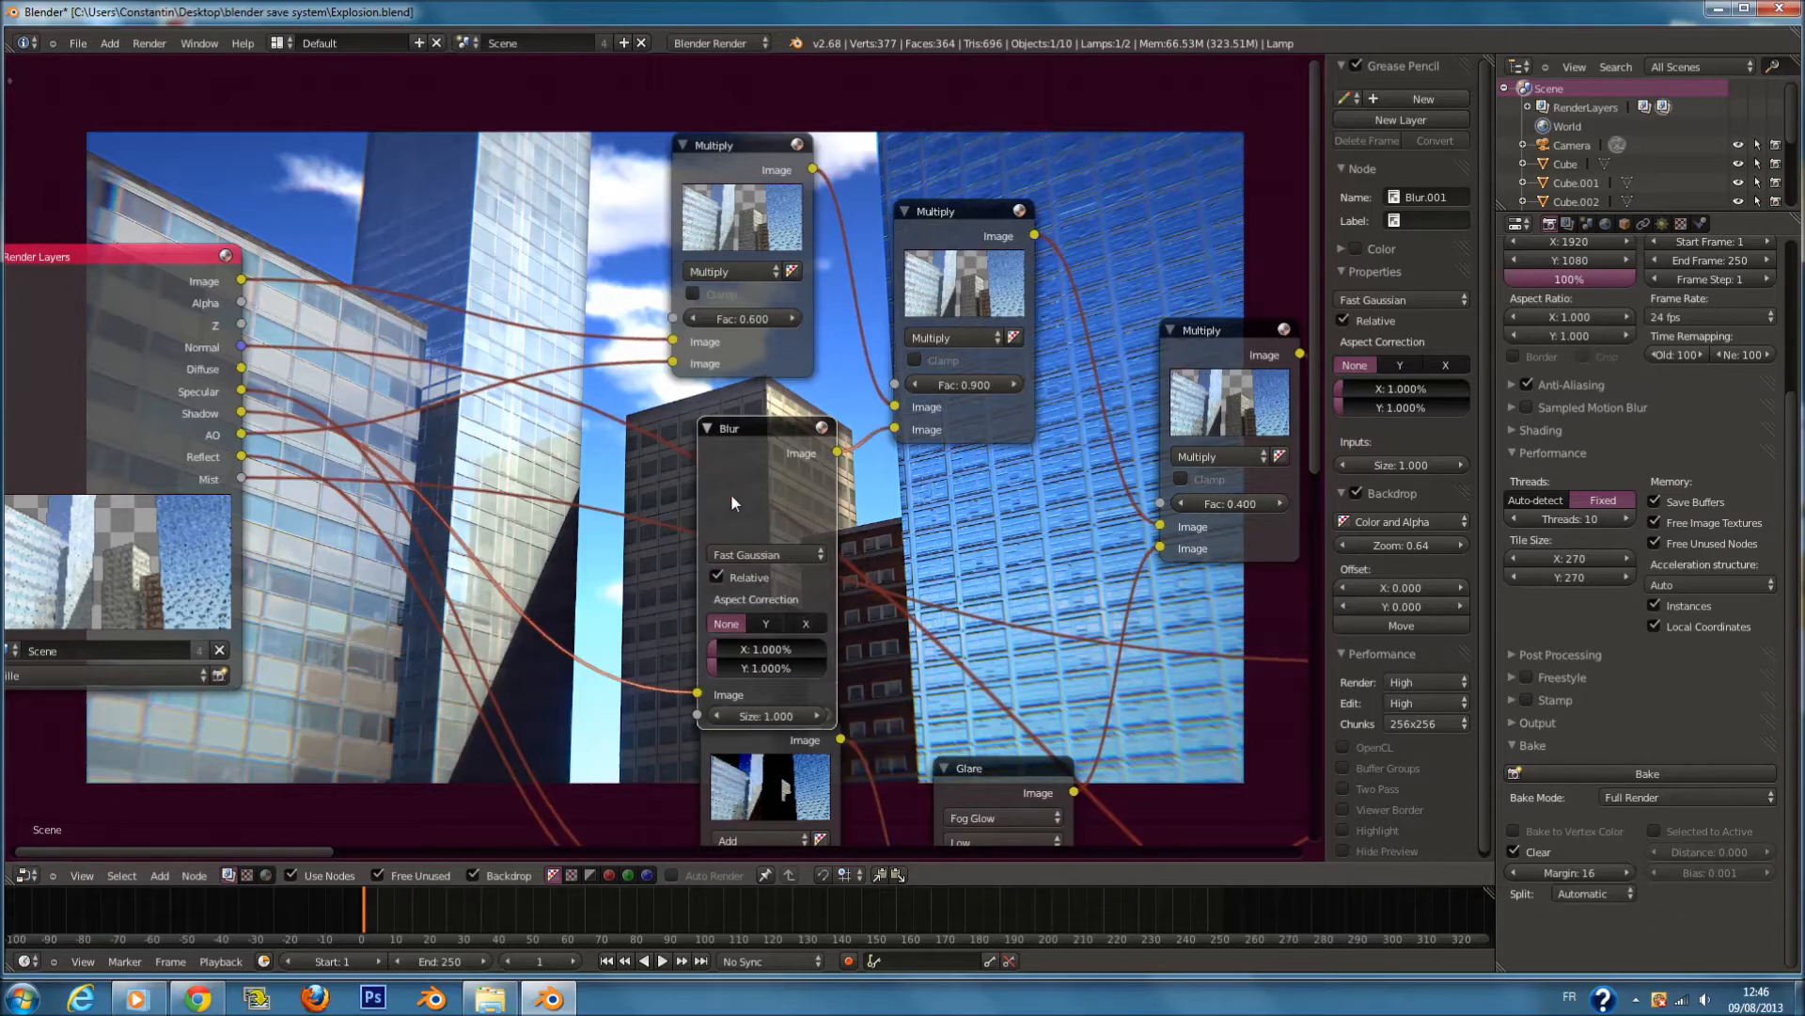
{"action": "left_click", "coordinate": [752, 557]}
{"action": "left_click", "coordinate": [708, 430]}
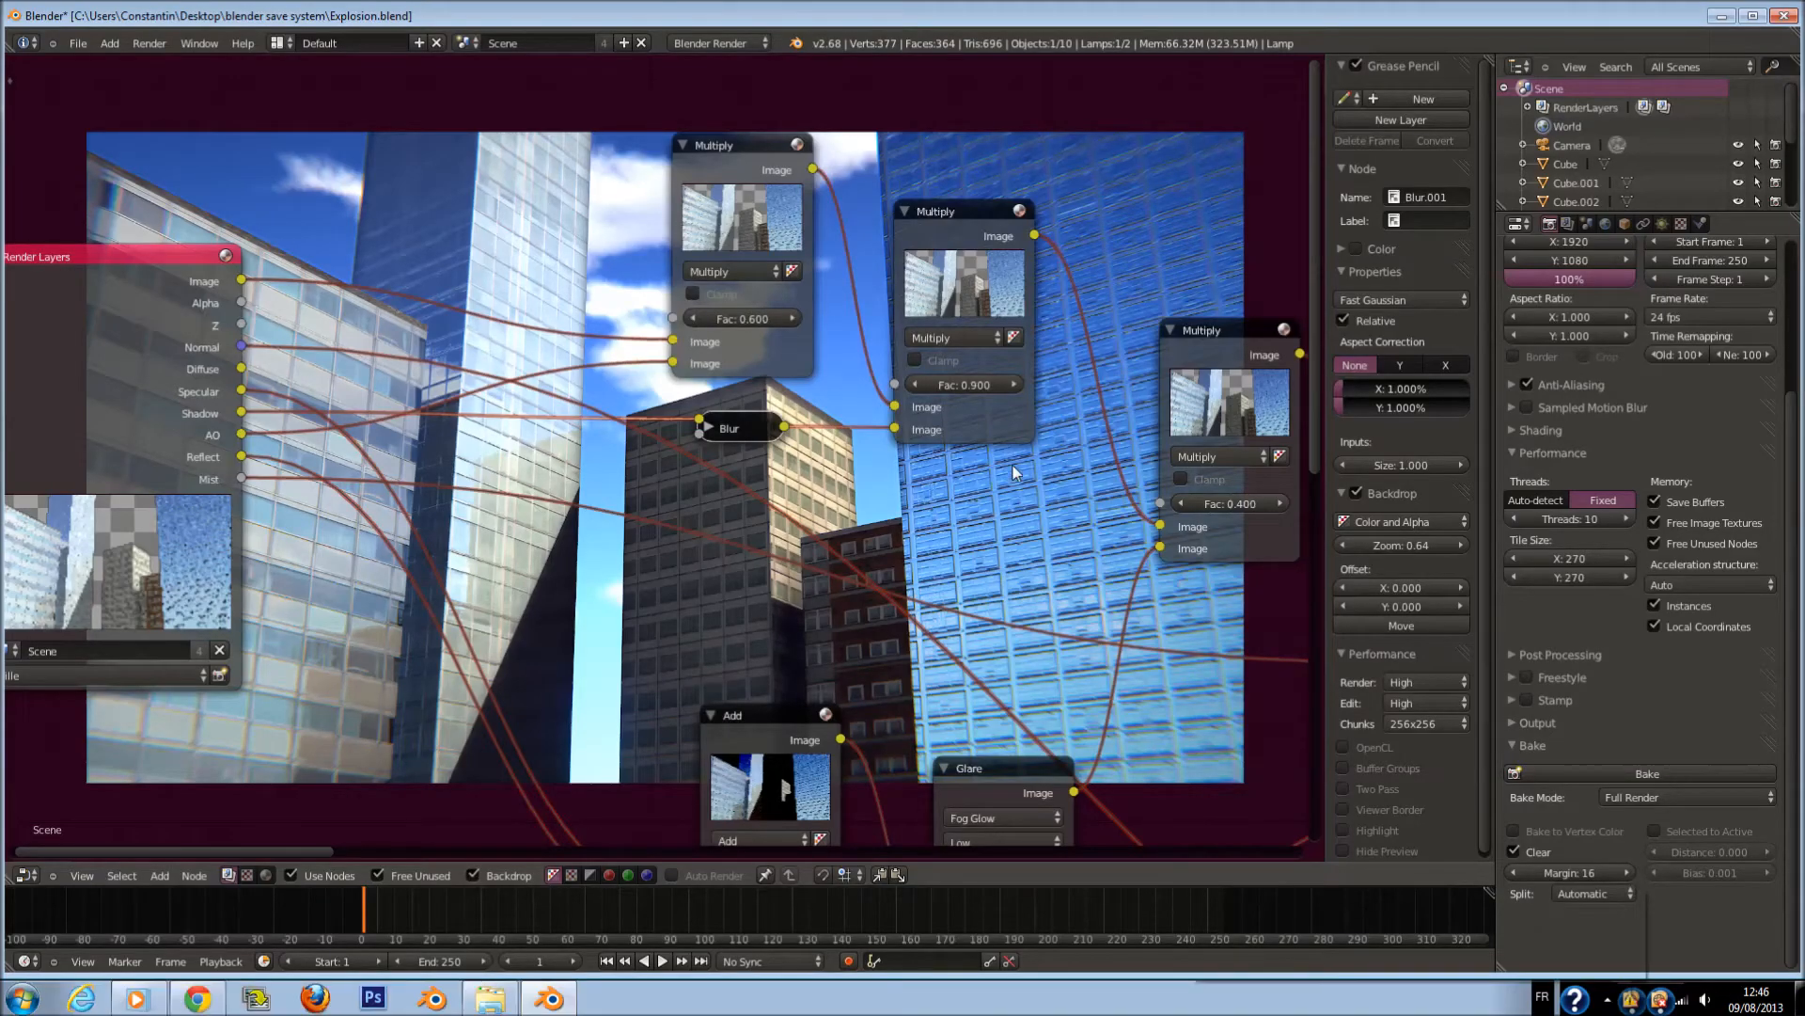
Move the Add and Glare nodes up beside the Ville Render Layers node, below the Blur node.
{"action": "middle_click_drag", "start_coordinate": [1044, 461], "coordinate": [860, 458]}
{"action": "scroll", "coordinate": [860, 459], "scroll_direction": "down", "scroll_amount": 1}
{"action": "left_click_drag", "start_coordinate": [596, 696], "coordinate": [385, 543]}
{"action": "left_click_drag", "start_coordinate": [759, 722], "coordinate": [536, 561]}
{"action": "middle_click_drag", "start_coordinate": [641, 569], "coordinate": [651, 528]}
{"action": "scroll", "coordinate": [724, 504], "scroll_direction": "up", "scroll_amount": 2}
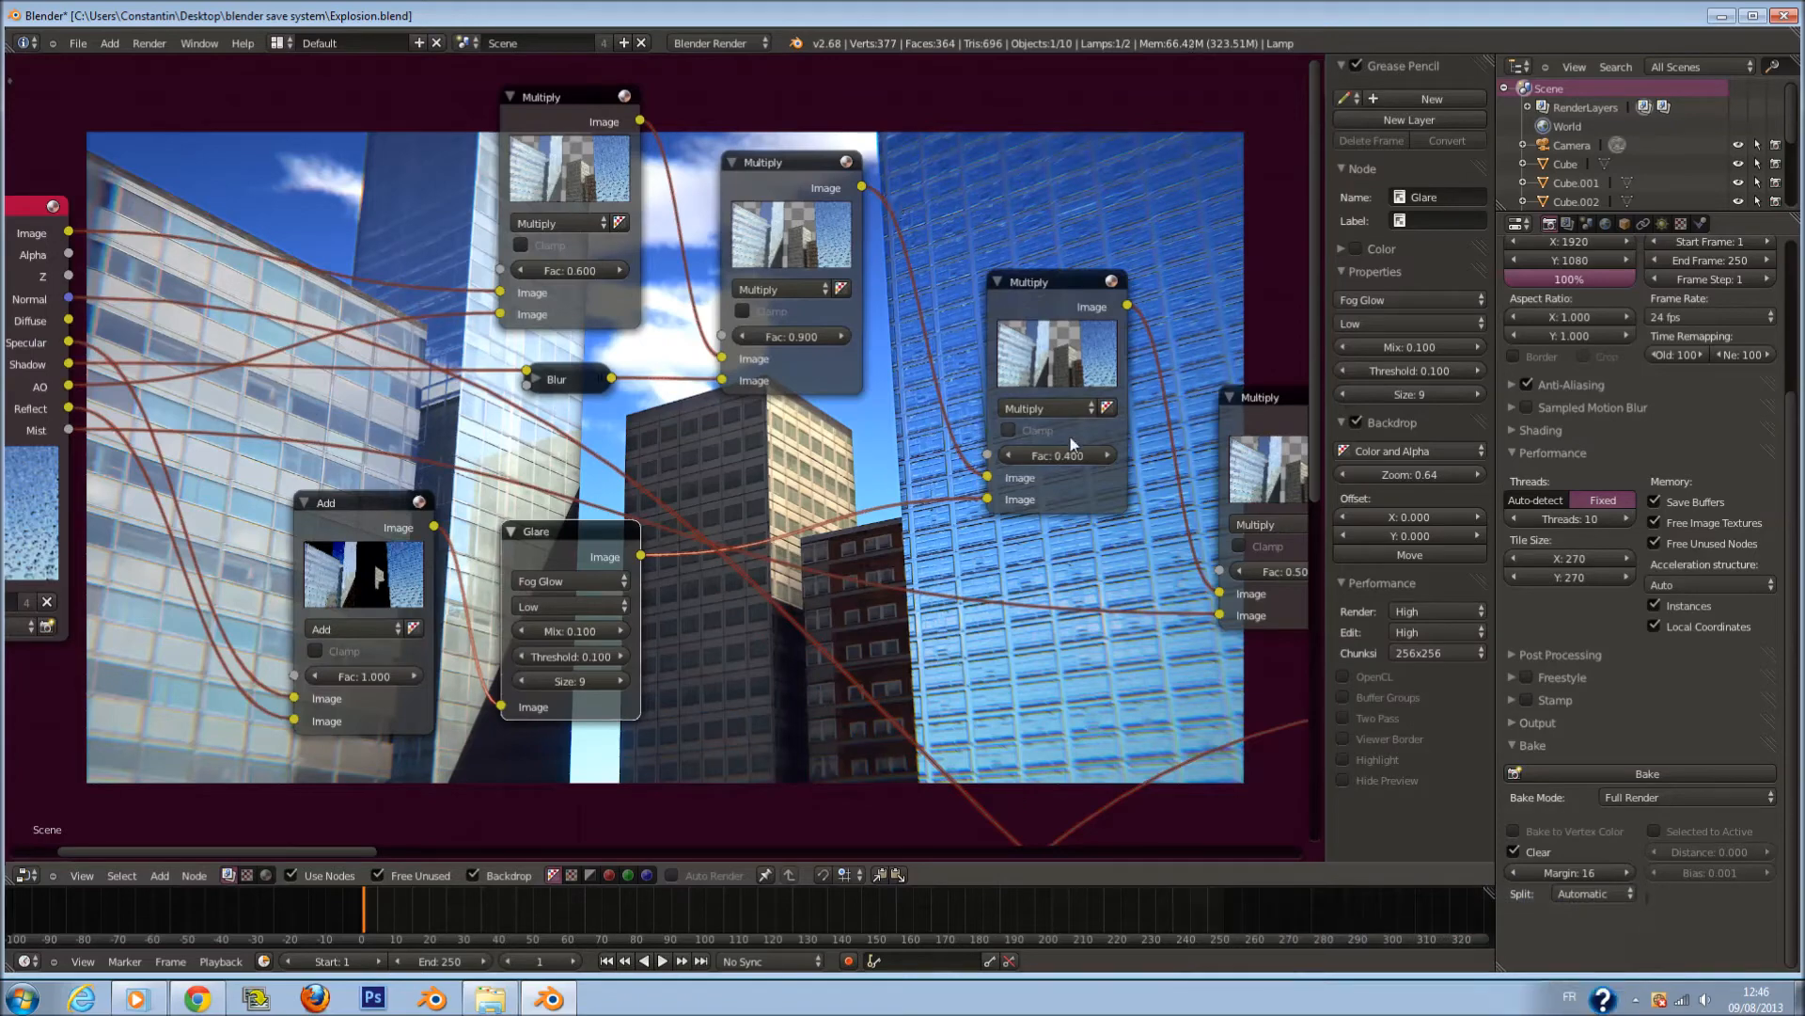
{"action": "middle_click_drag", "start_coordinate": [780, 446], "coordinate": [993, 454]}
{"action": "scroll", "coordinate": [658, 423], "scroll_direction": "up", "scroll_amount": 2}
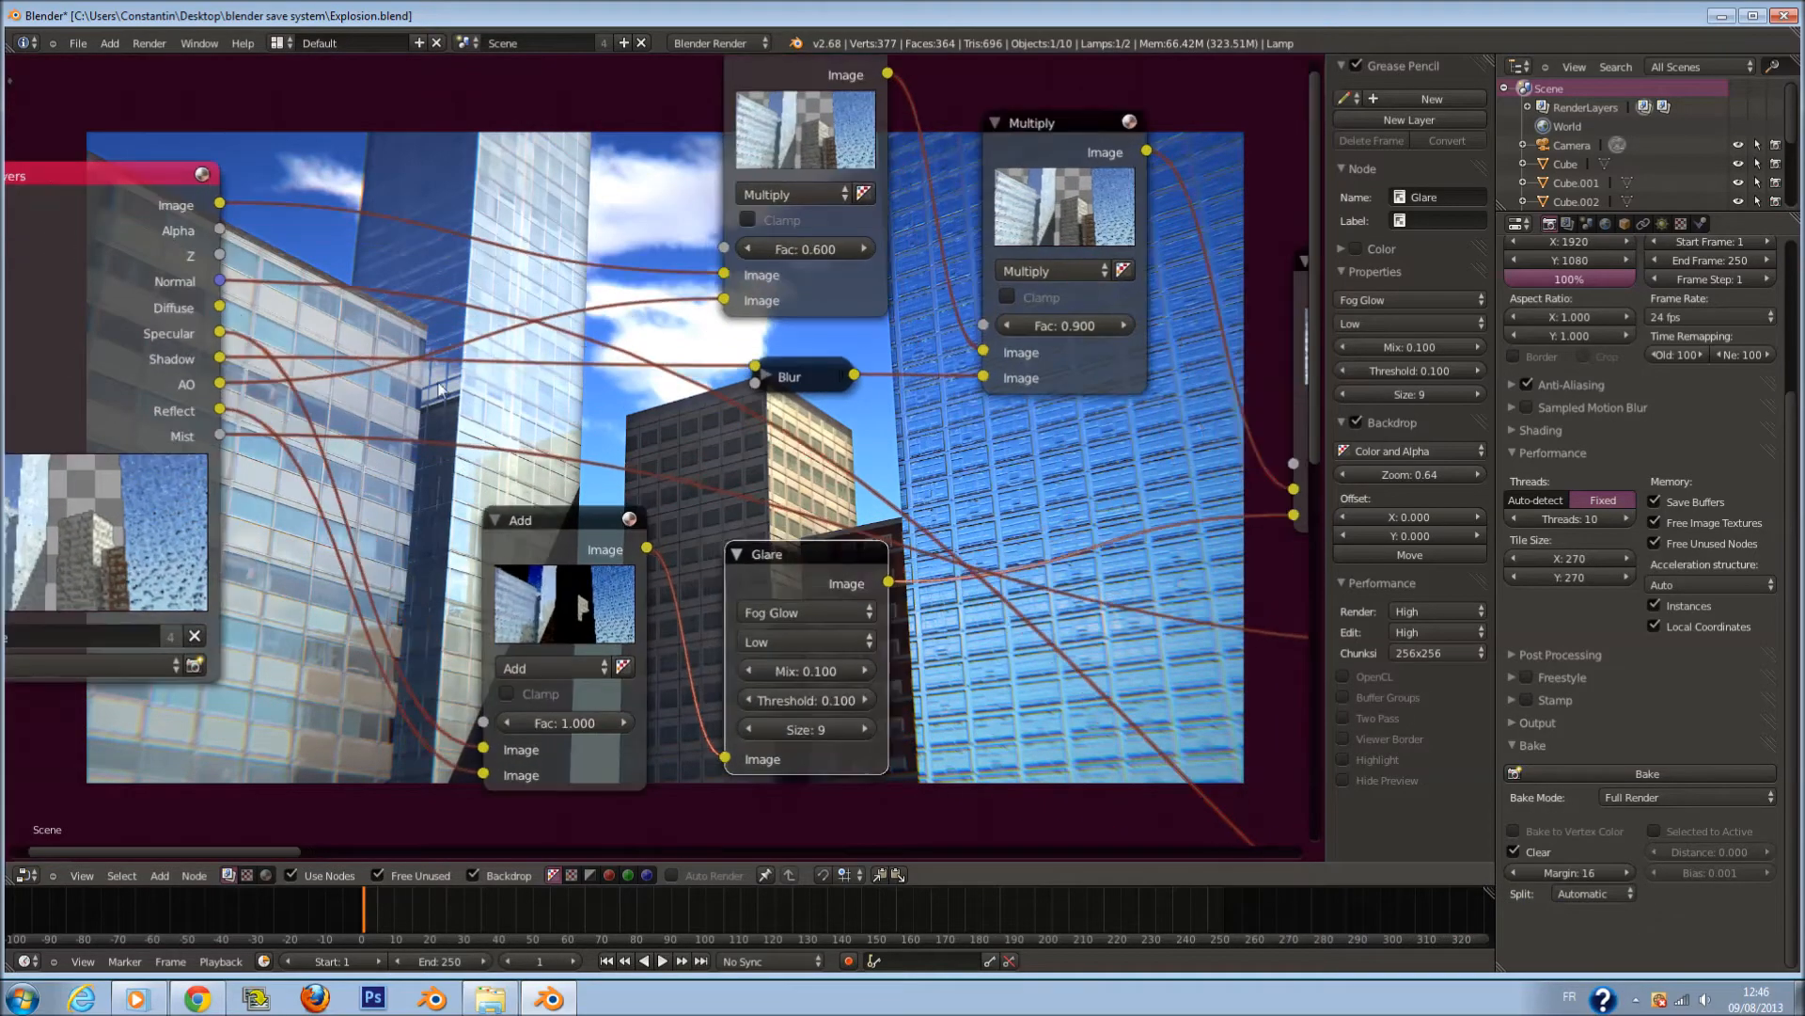
{"action": "middle_click_drag", "start_coordinate": [423, 694], "coordinate": [408, 628]}
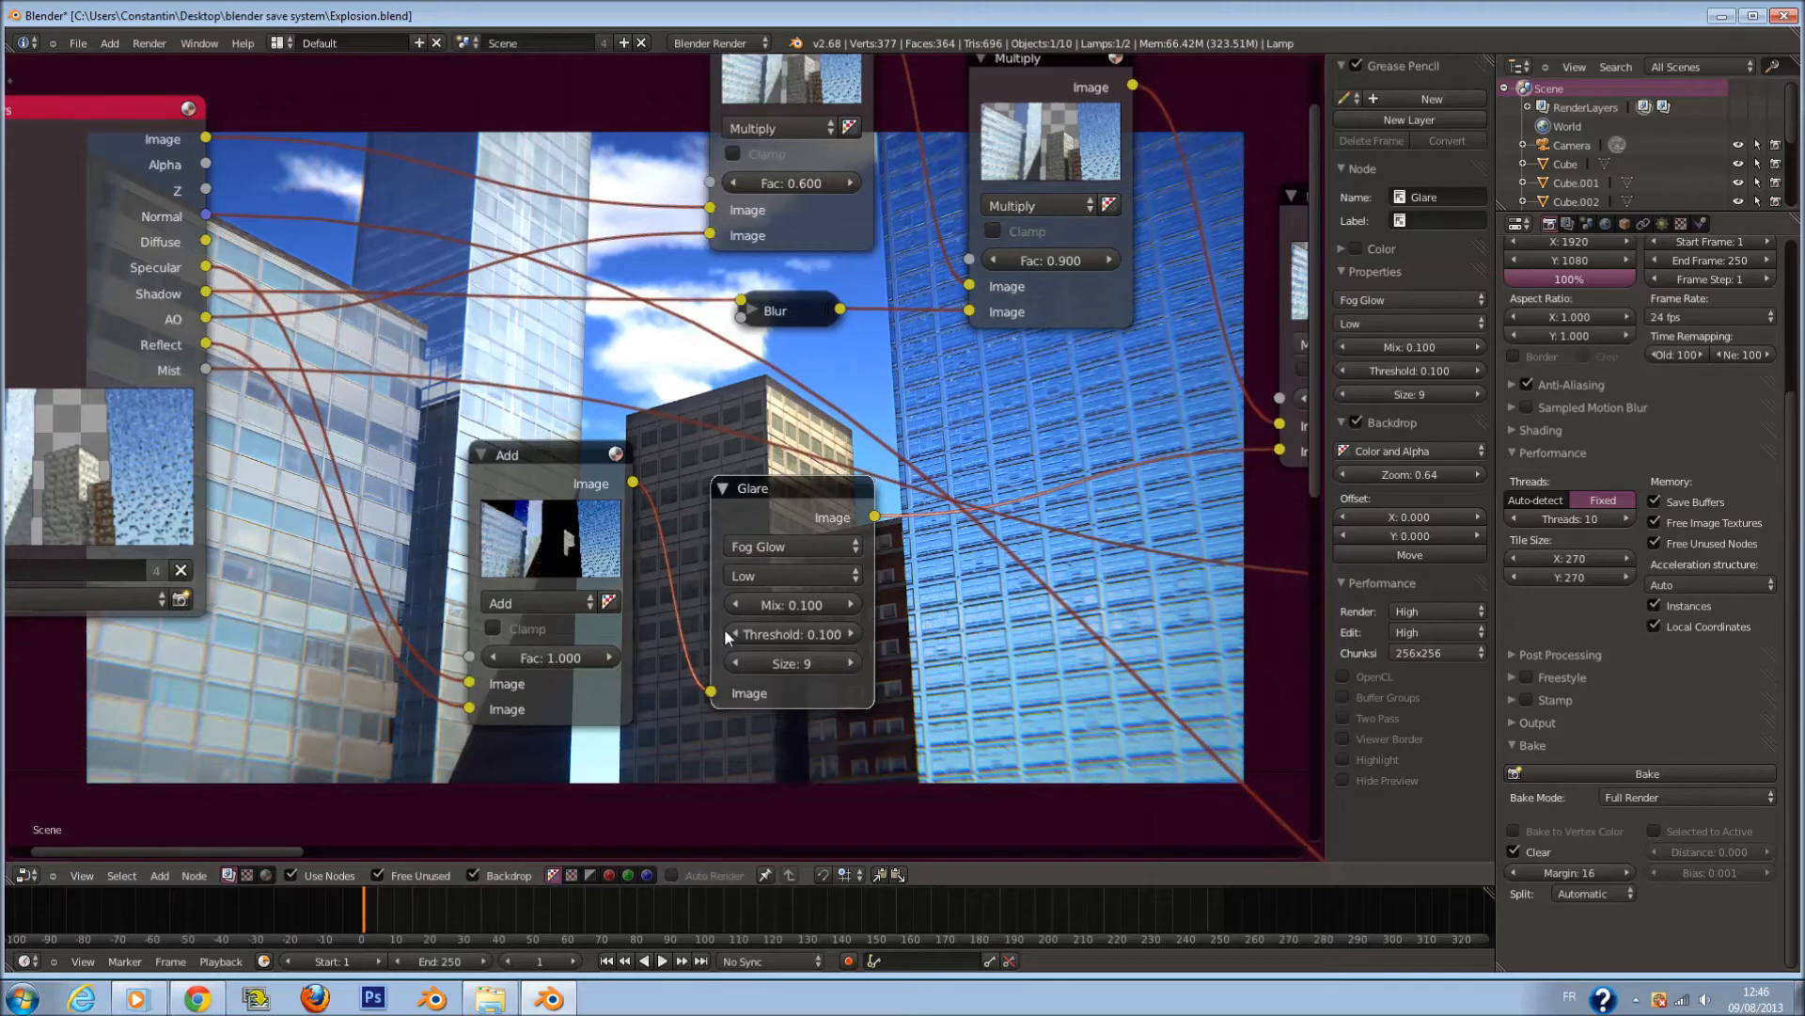
{"action": "scroll", "coordinate": [968, 566], "scroll_direction": "down", "scroll_amount": 3}
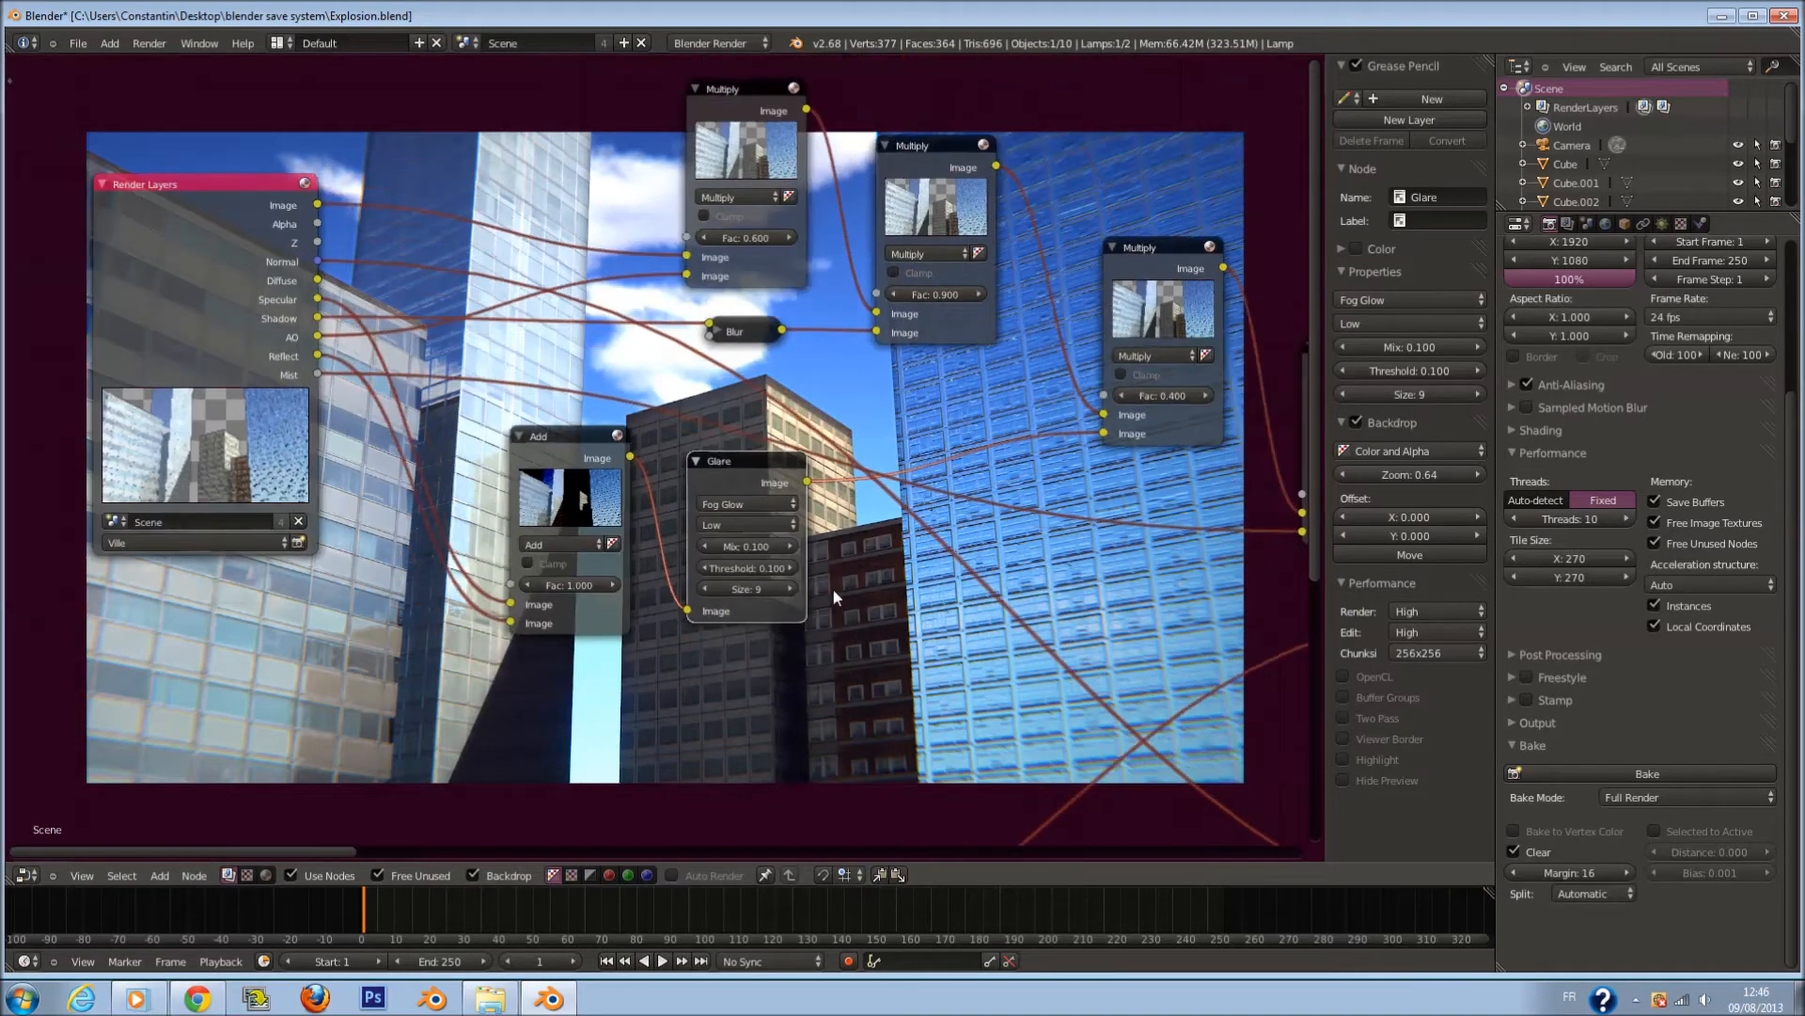
Add a Viewer node below the Glare node and connect the first Multiply node's output to its image input.
{"action": "key", "text": "shift+a"}
{"action": "mouse_move", "coordinate": [809, 617]}
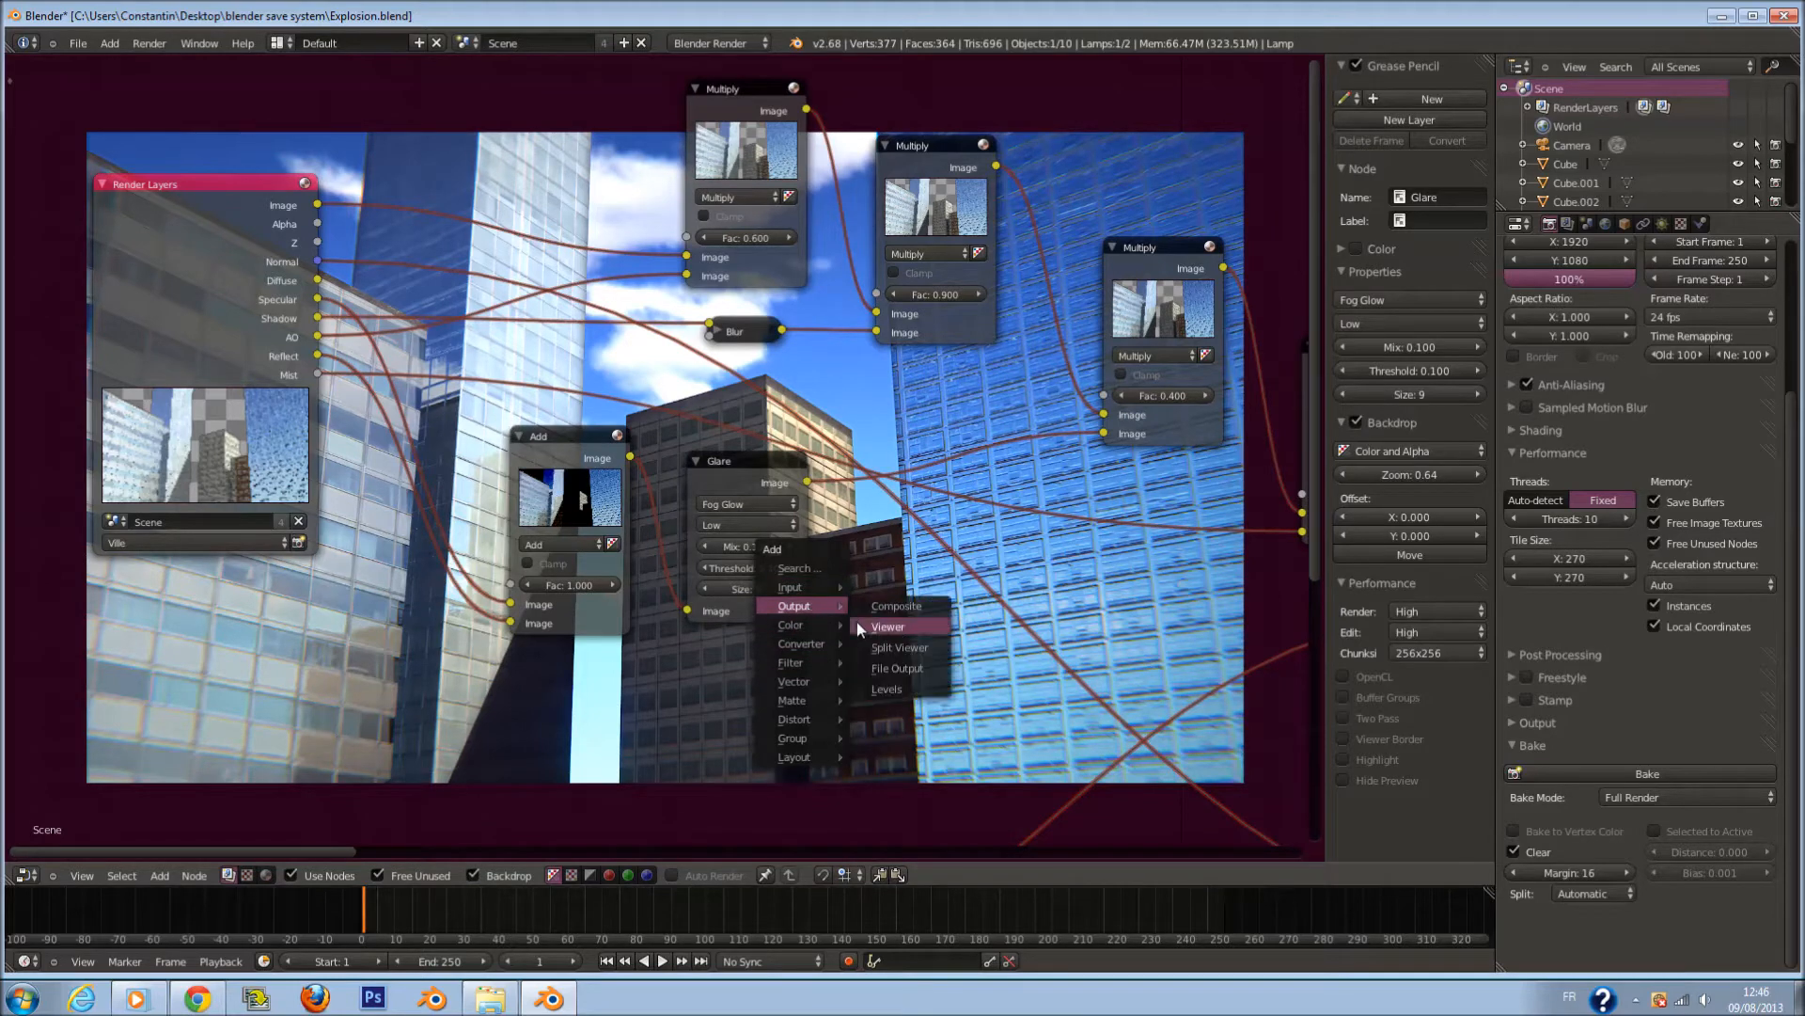
{"action": "left_click", "coordinate": [859, 627]}
{"action": "left_click", "coordinate": [859, 626]}
{"action": "scroll", "coordinate": [810, 213], "scroll_direction": "down", "scroll_amount": 1}
{"action": "left_click_drag", "start_coordinate": [776, 184], "coordinate": [823, 733]}
{"action": "scroll", "coordinate": [882, 700], "scroll_direction": "up", "scroll_amount": 2}
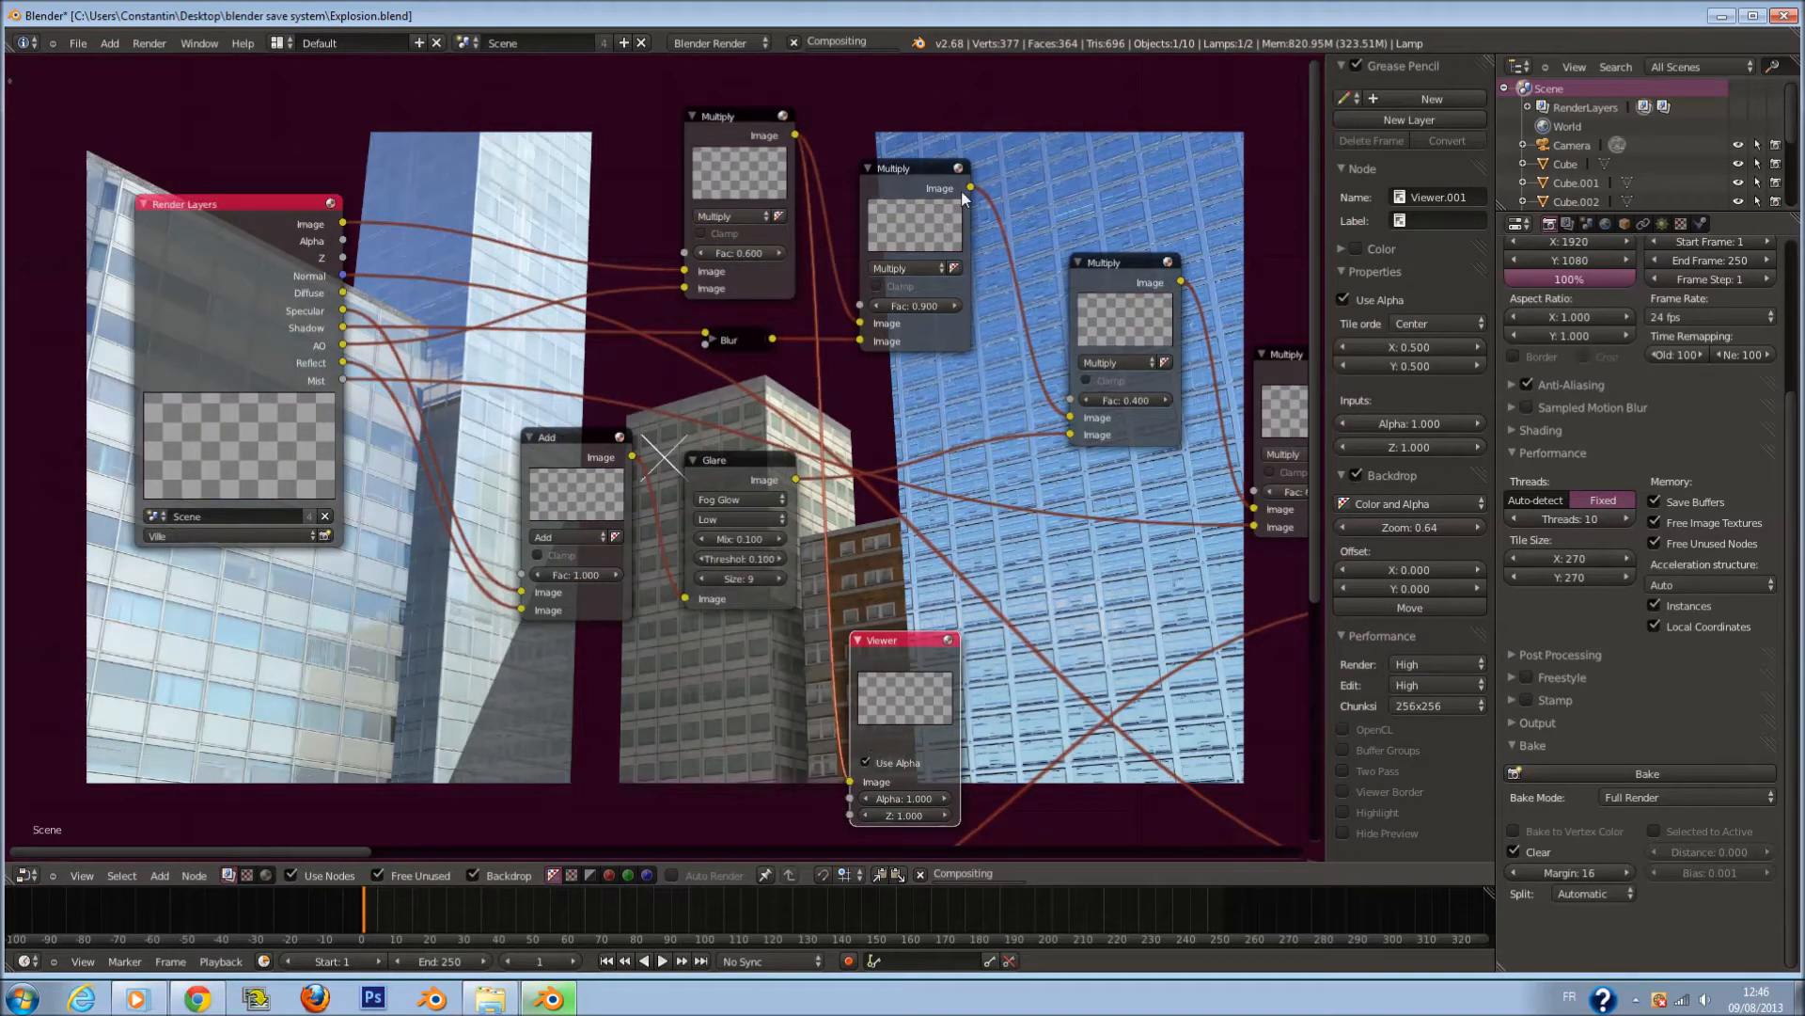
Preview the second Multiply, Add and Glare nodes by connecting each output in turn to the Viewer node's image input.
{"action": "left_click_drag", "start_coordinate": [970, 187], "coordinate": [869, 783]}
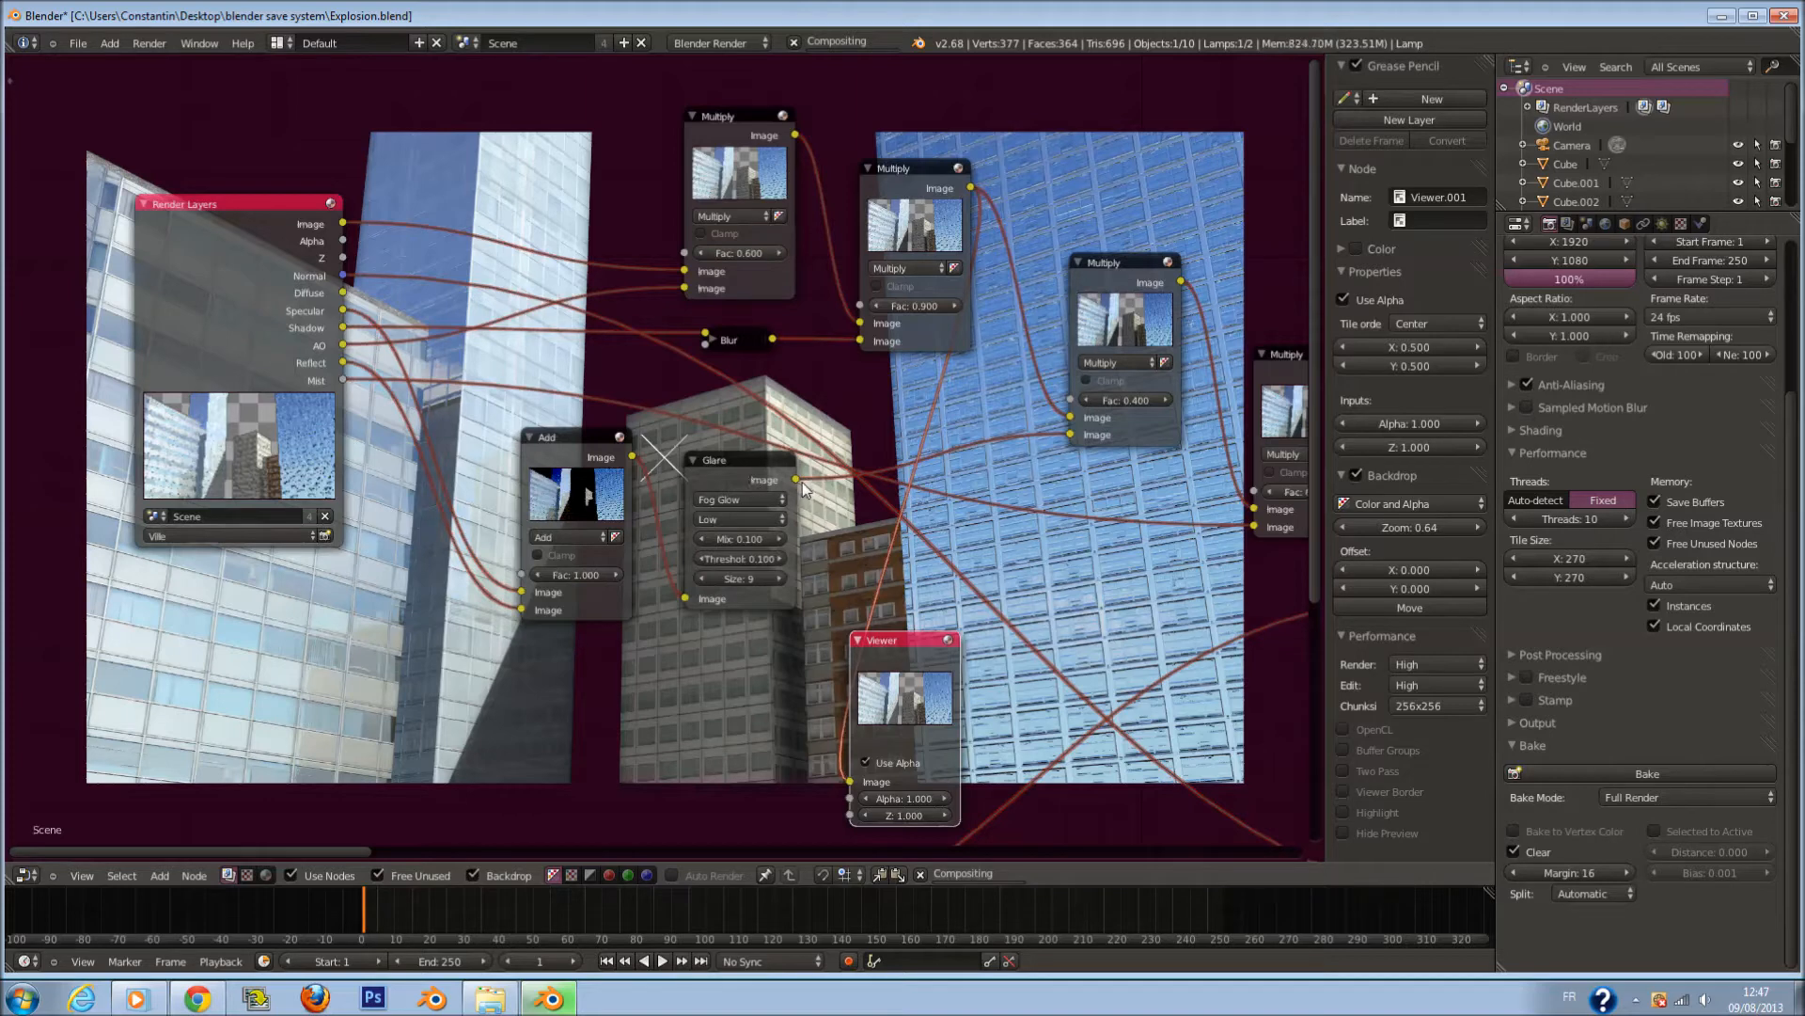
{"action": "left_click_drag", "start_coordinate": [632, 456], "coordinate": [851, 785]}
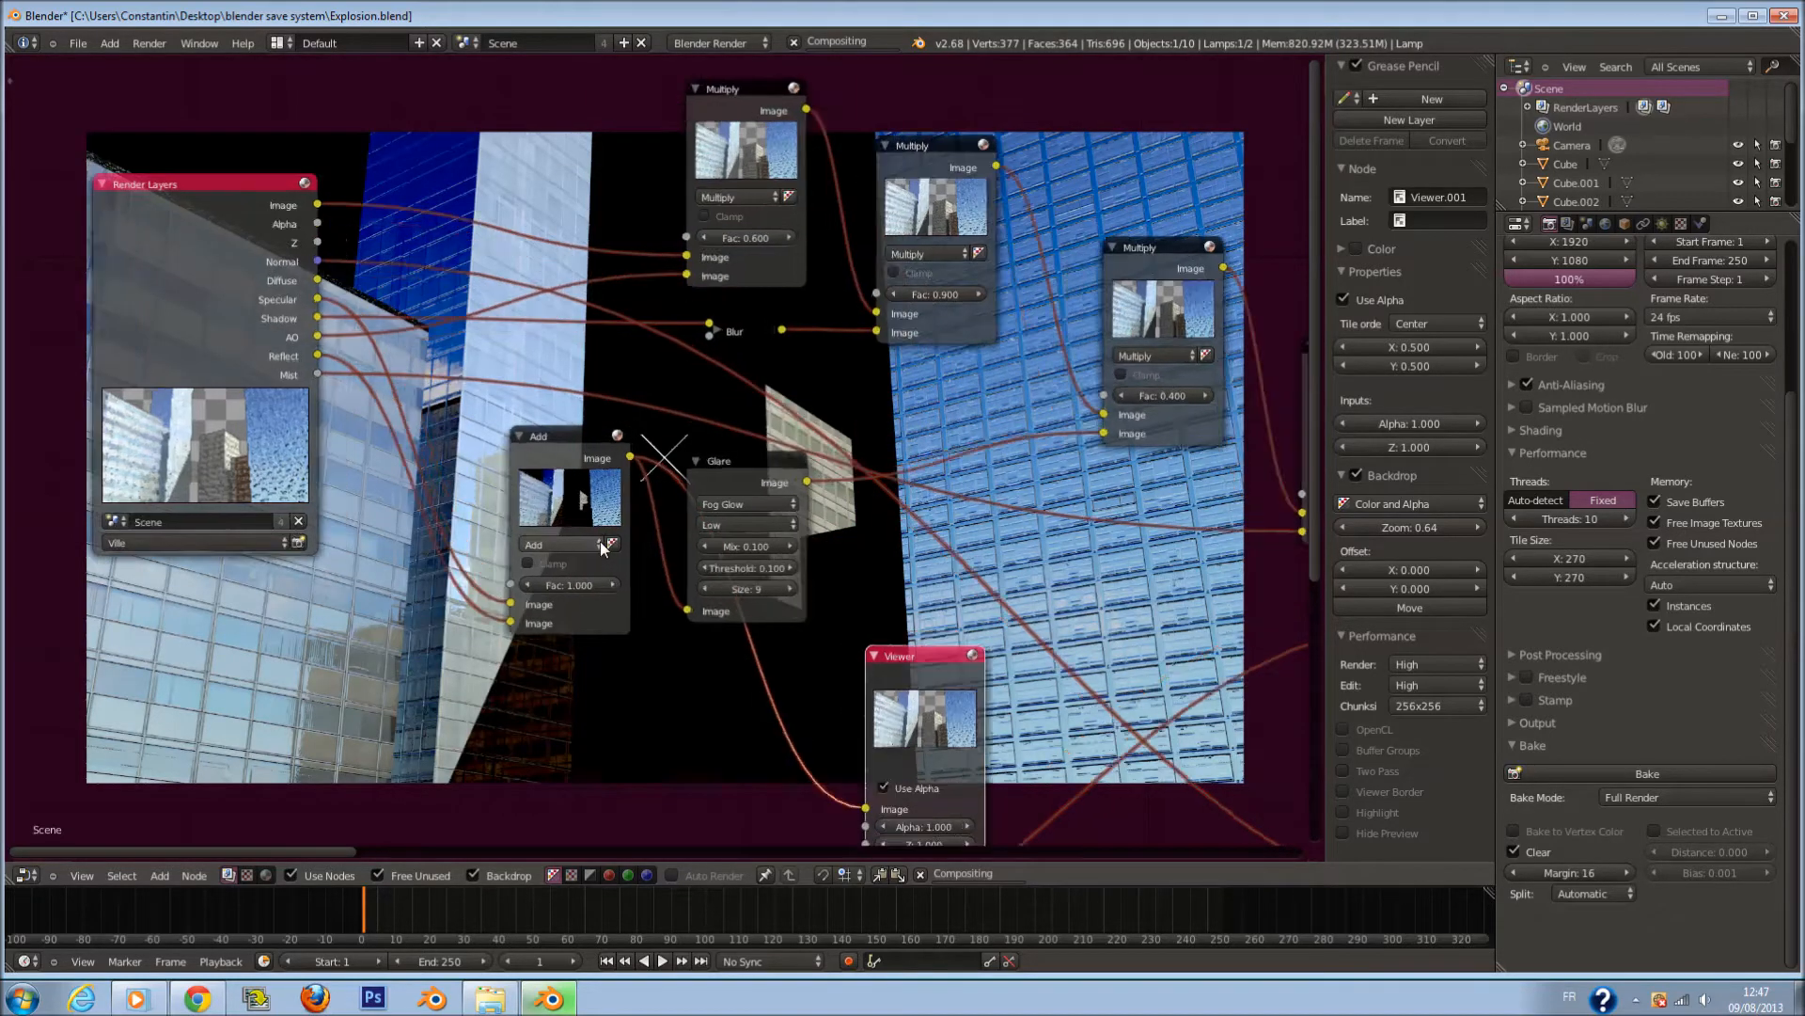
{"action": "left_click_drag", "start_coordinate": [797, 480], "coordinate": [847, 793]}
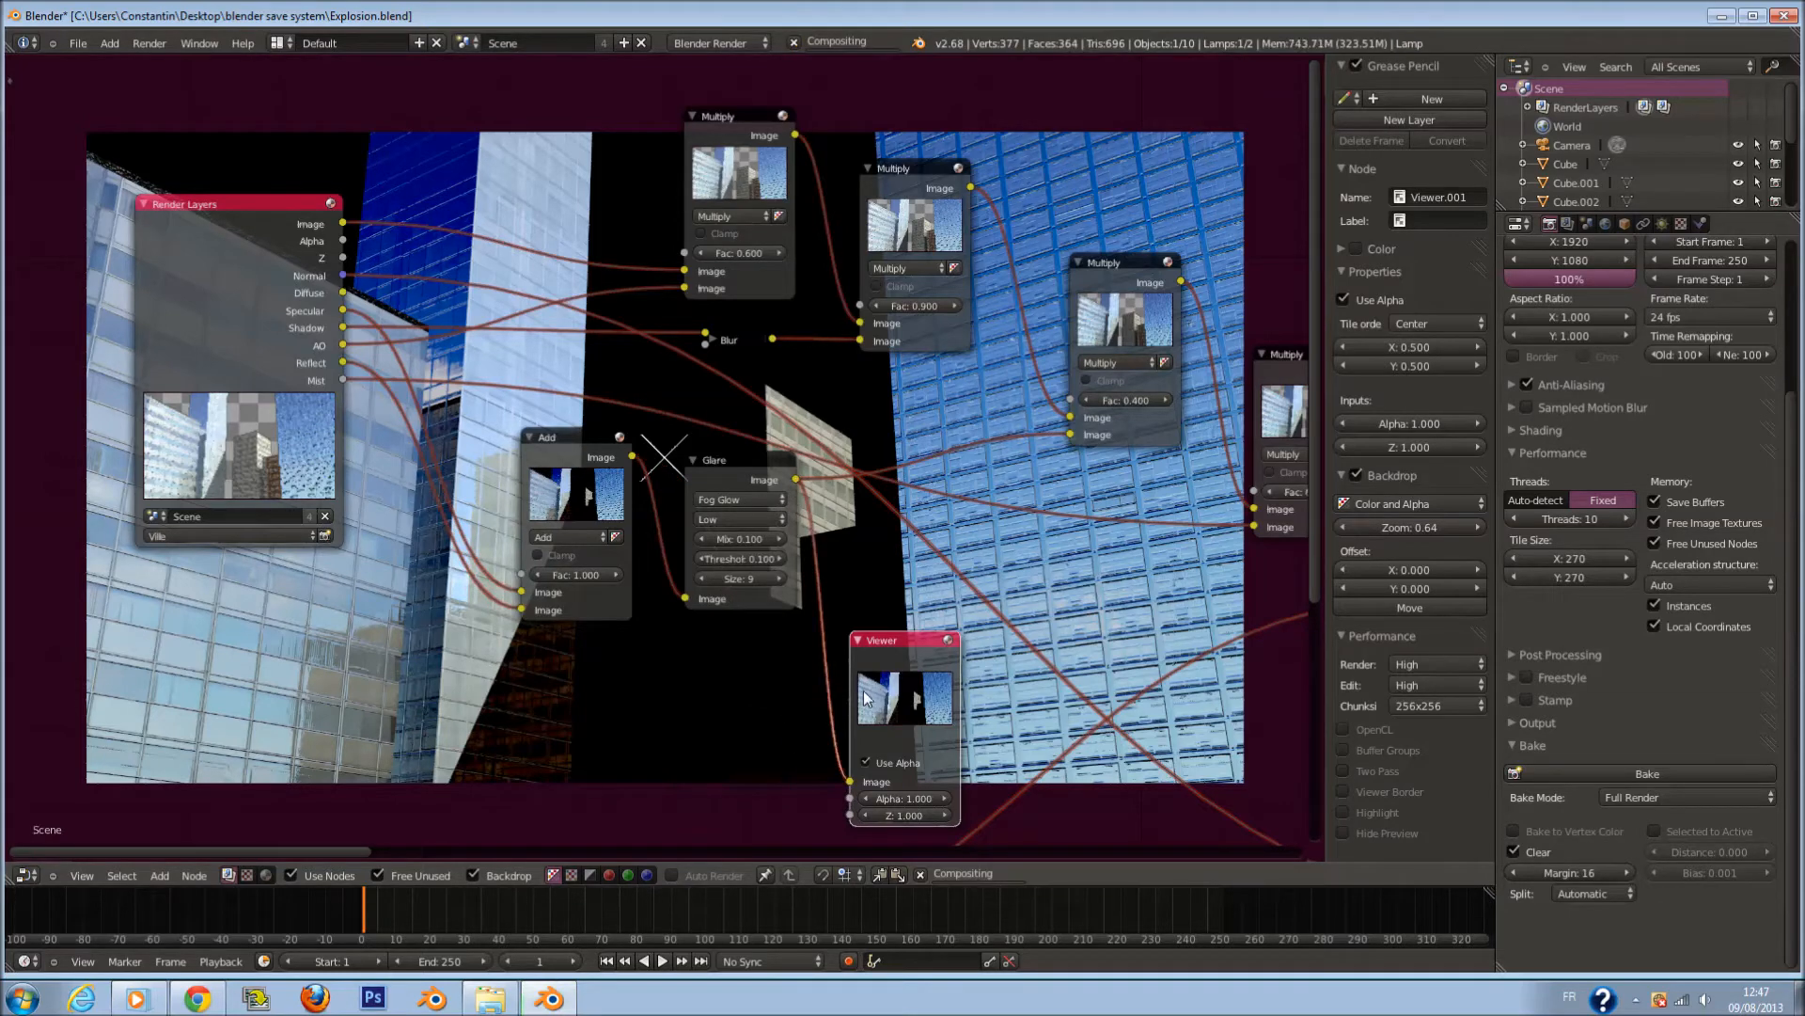
{"action": "scroll", "coordinate": [611, 373], "scroll_direction": "up", "scroll_amount": 1}
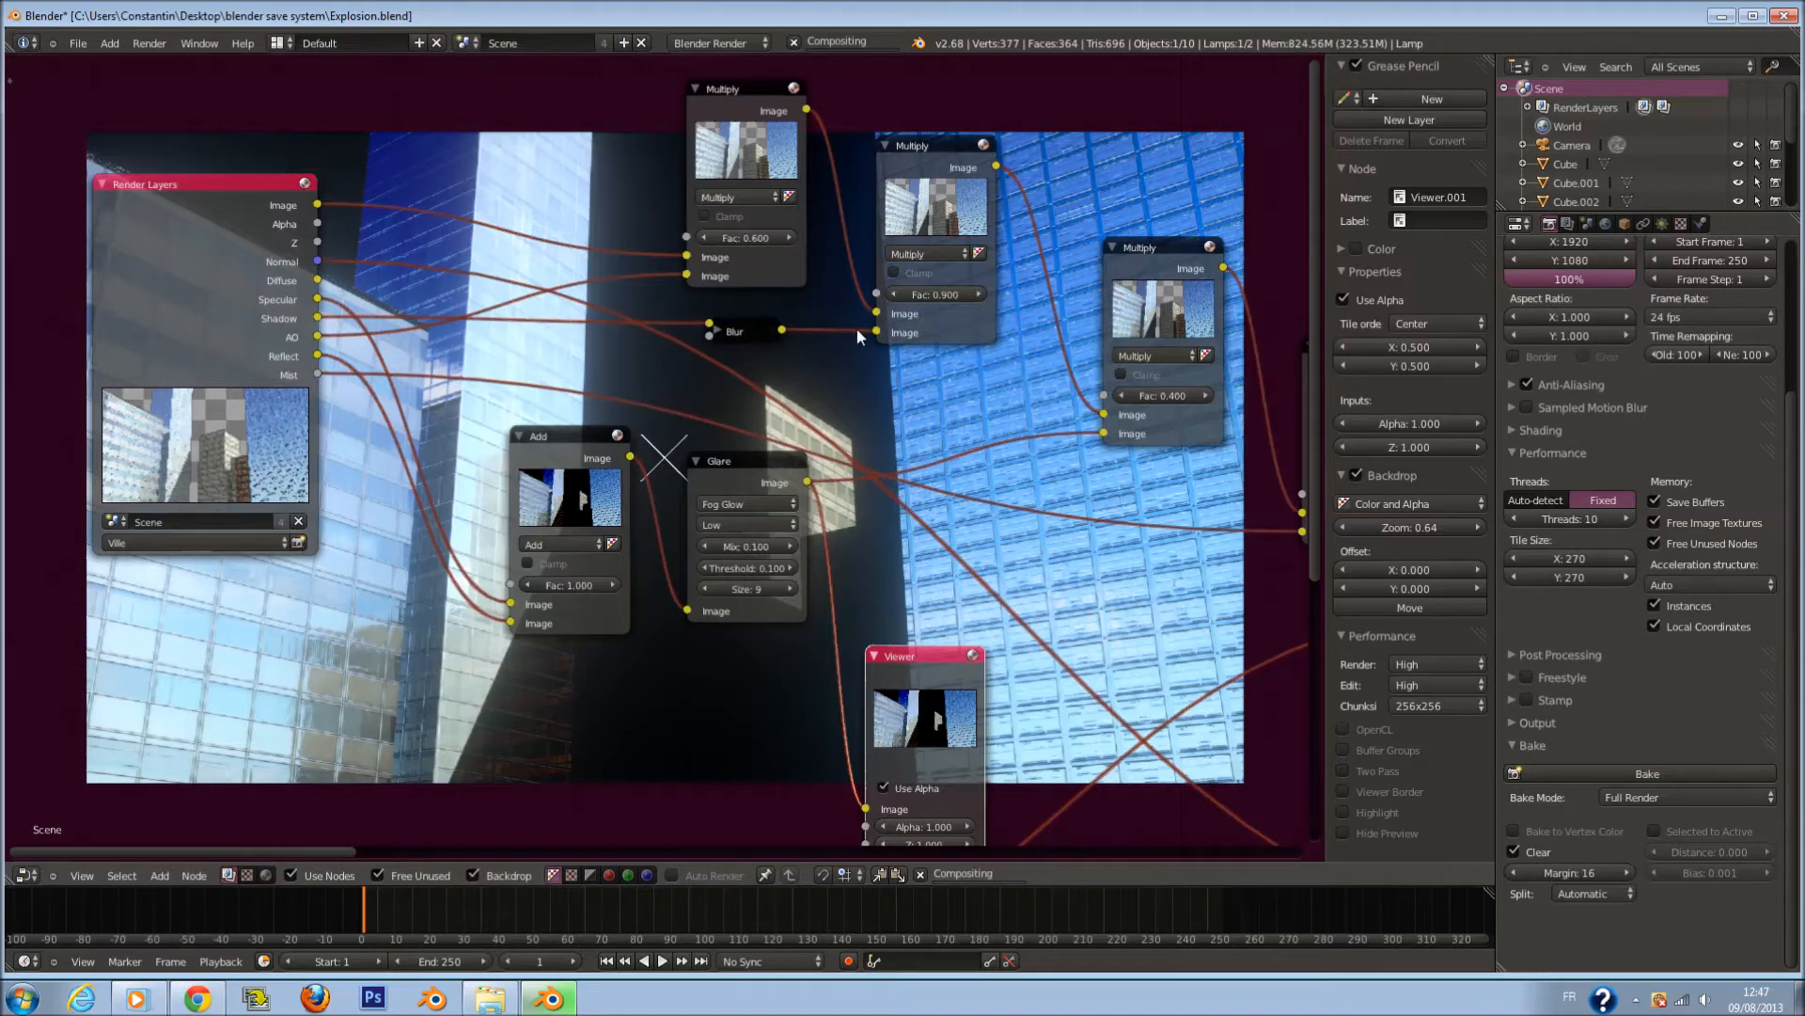
Move the Viewer node closer to the Glare node and examine the Glare node's type, quality and mix settings.
{"action": "middle_click_drag", "start_coordinate": [956, 438], "coordinate": [956, 404]}
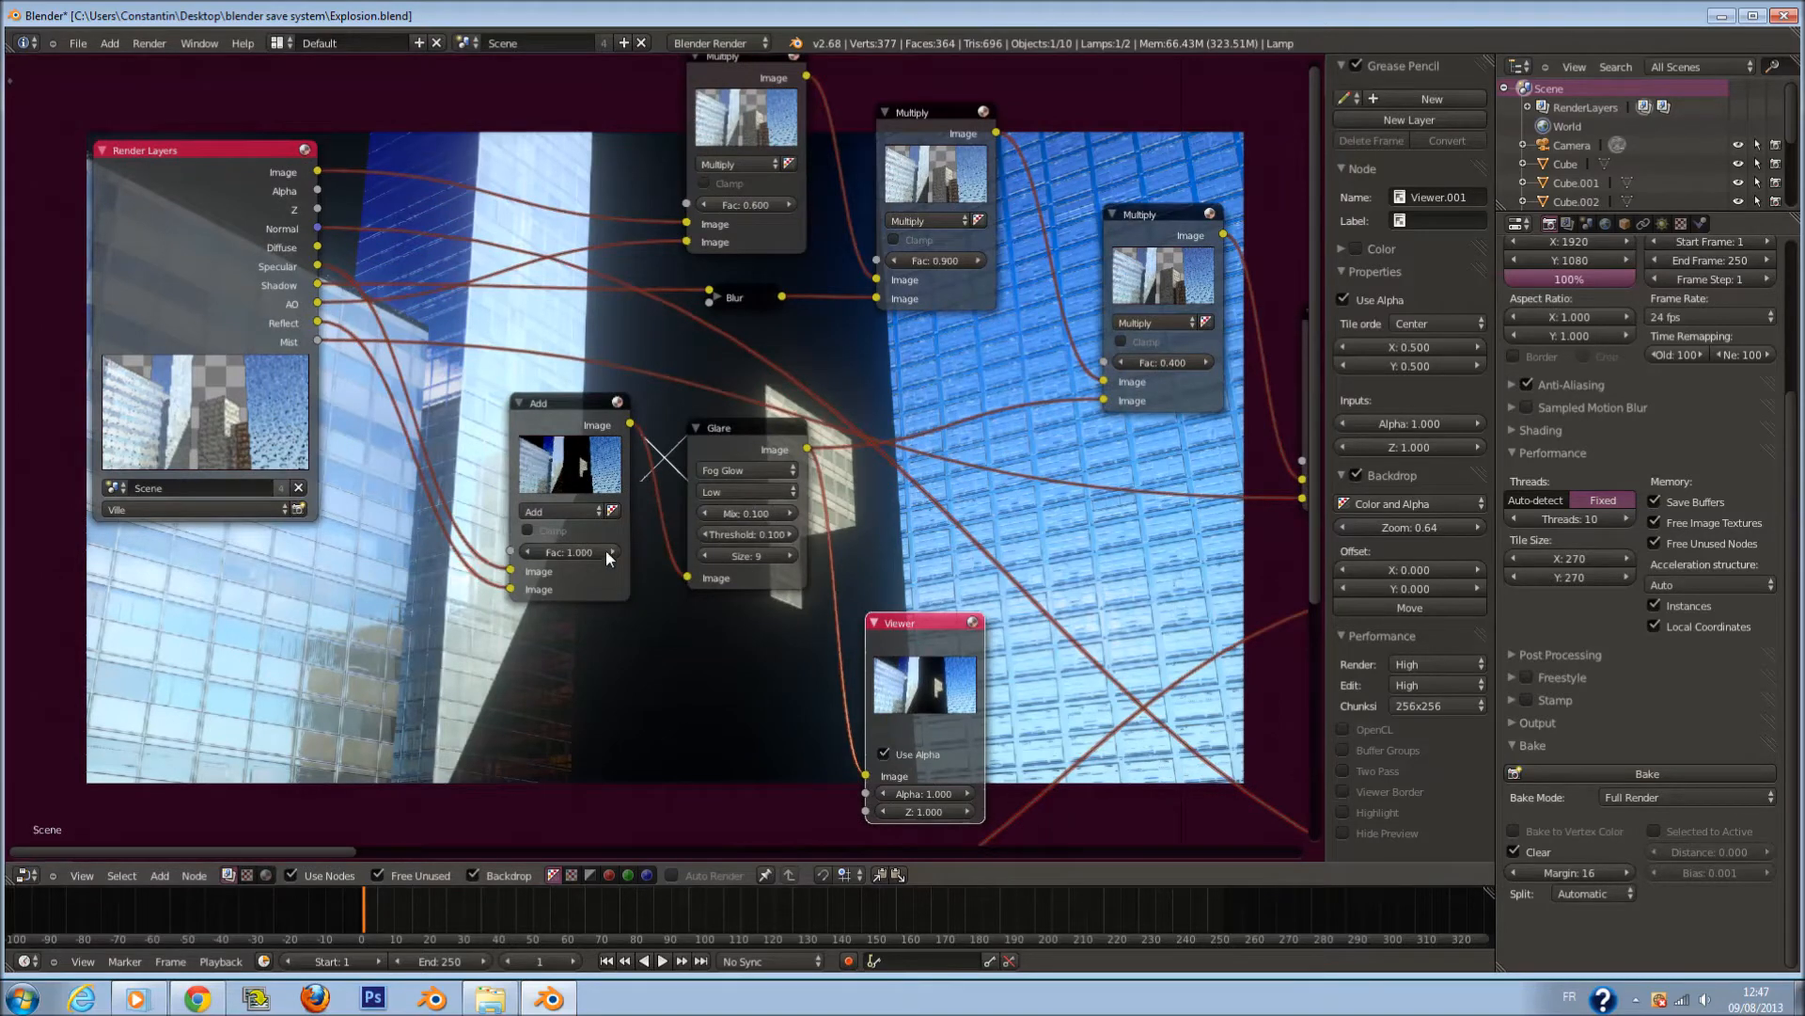
{"action": "scroll", "coordinate": [515, 385], "scroll_direction": "up", "scroll_amount": 1}
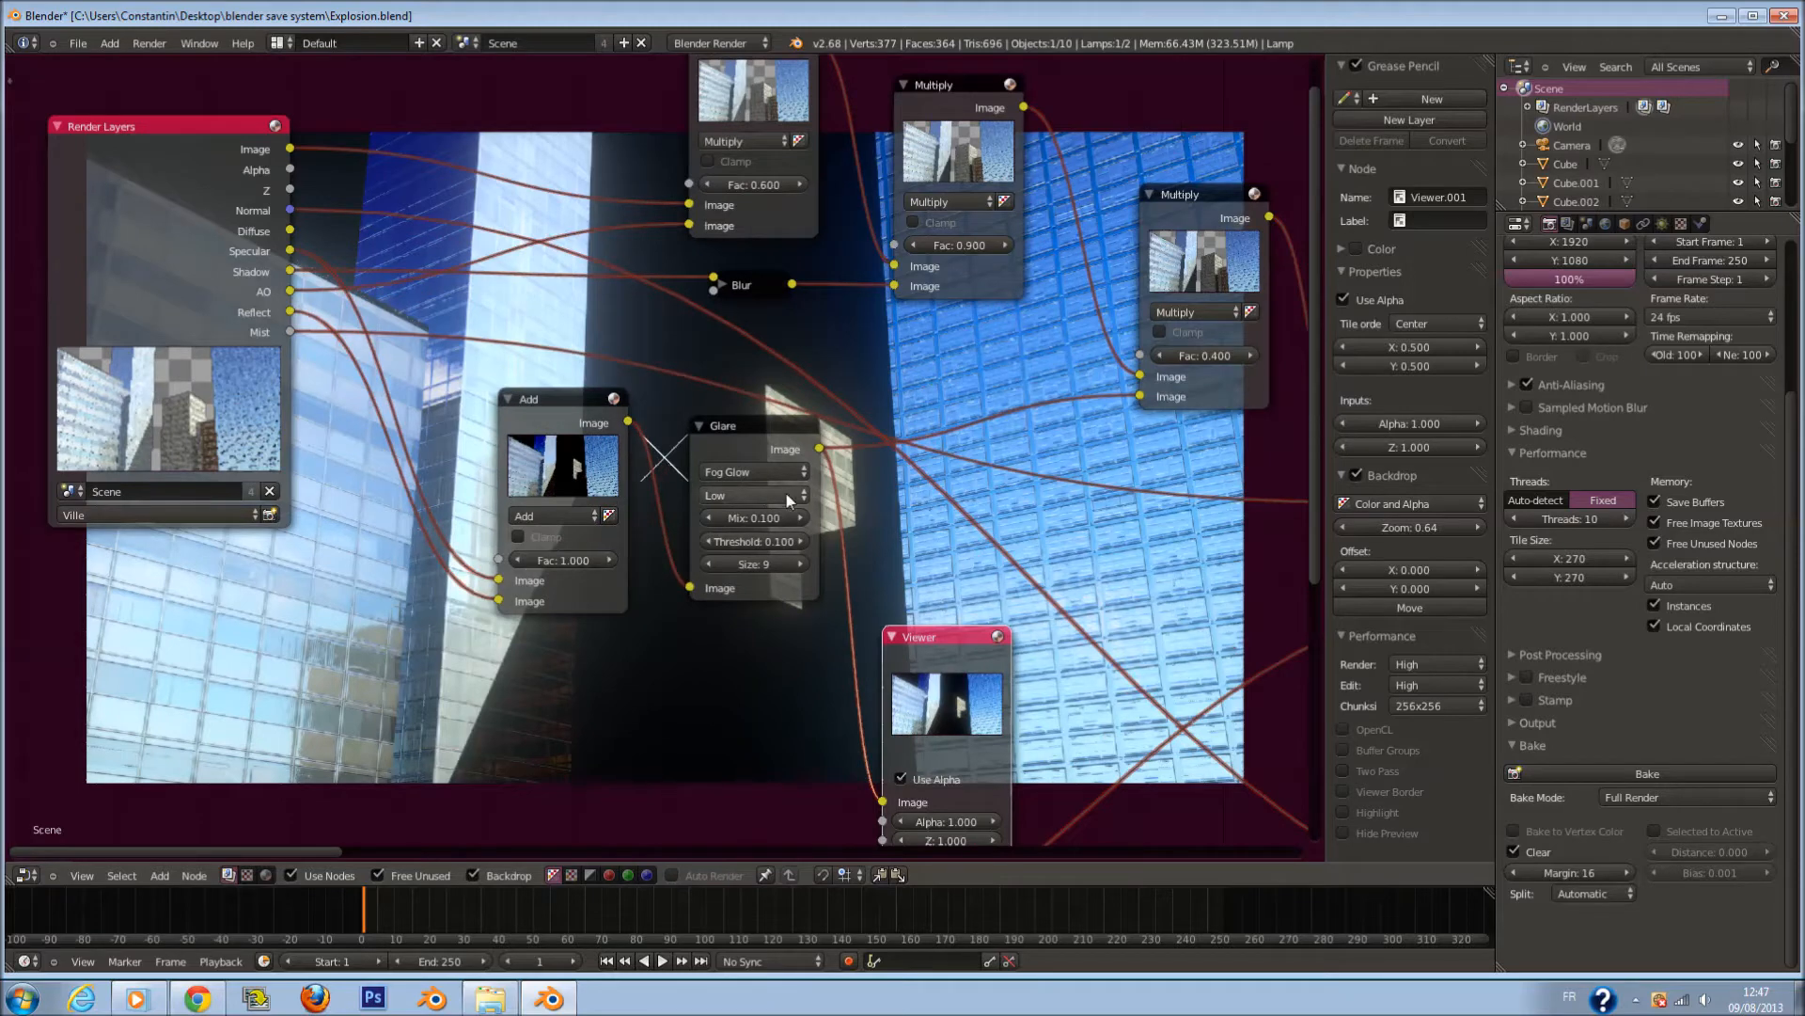
{"action": "left_click_drag", "start_coordinate": [936, 649], "coordinate": [927, 591]}
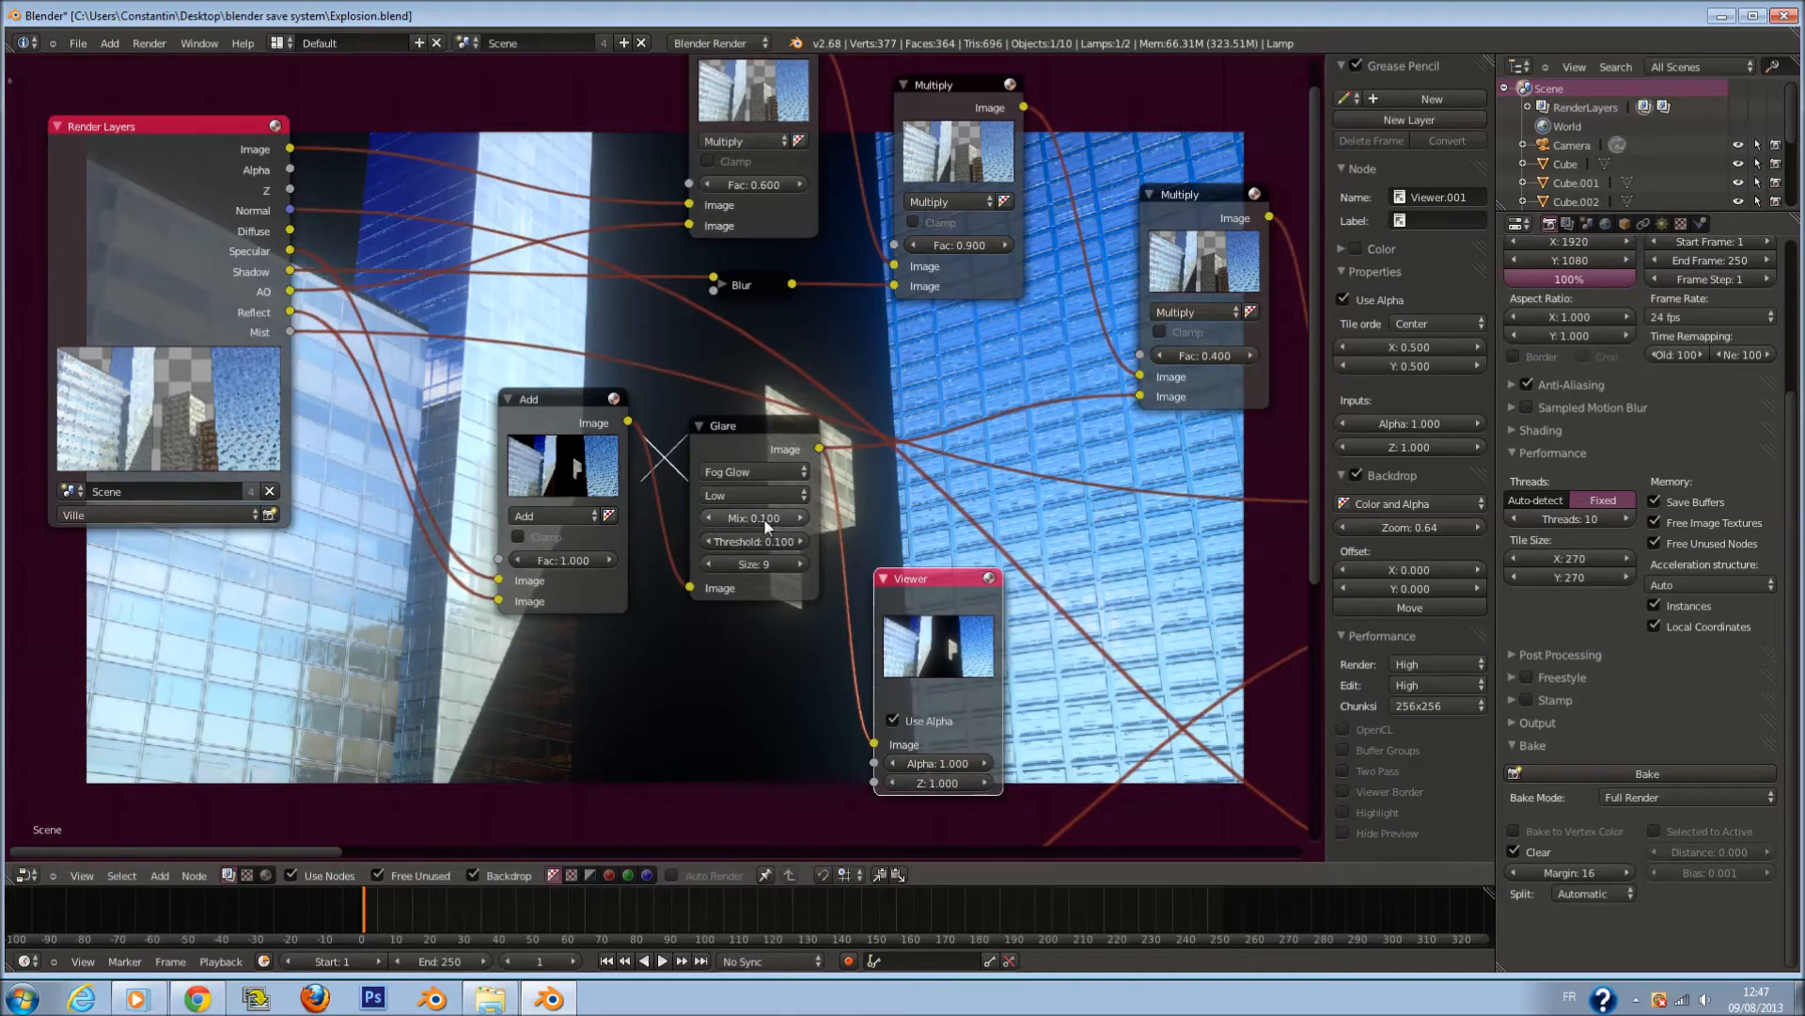
{"action": "scroll", "coordinate": [756, 438], "scroll_direction": "up", "scroll_amount": 1}
{"action": "left_click", "coordinate": [766, 470]}
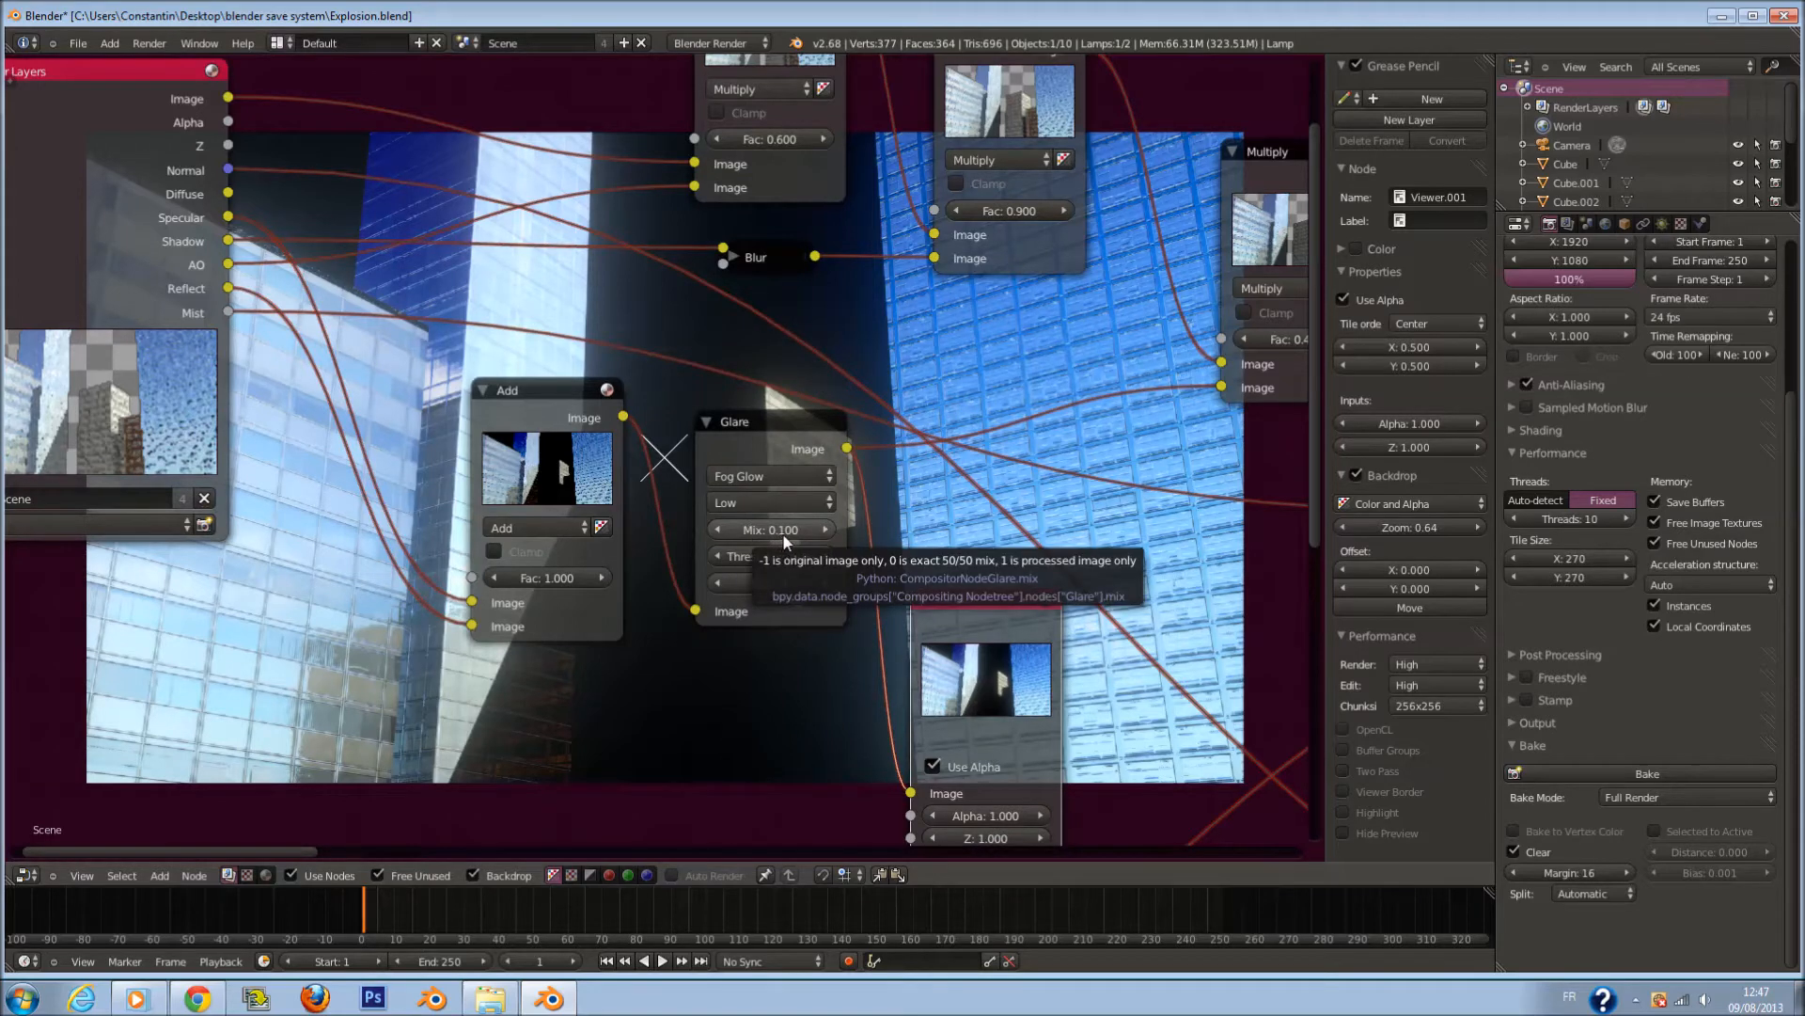
{"action": "left_click", "coordinate": [792, 500]}
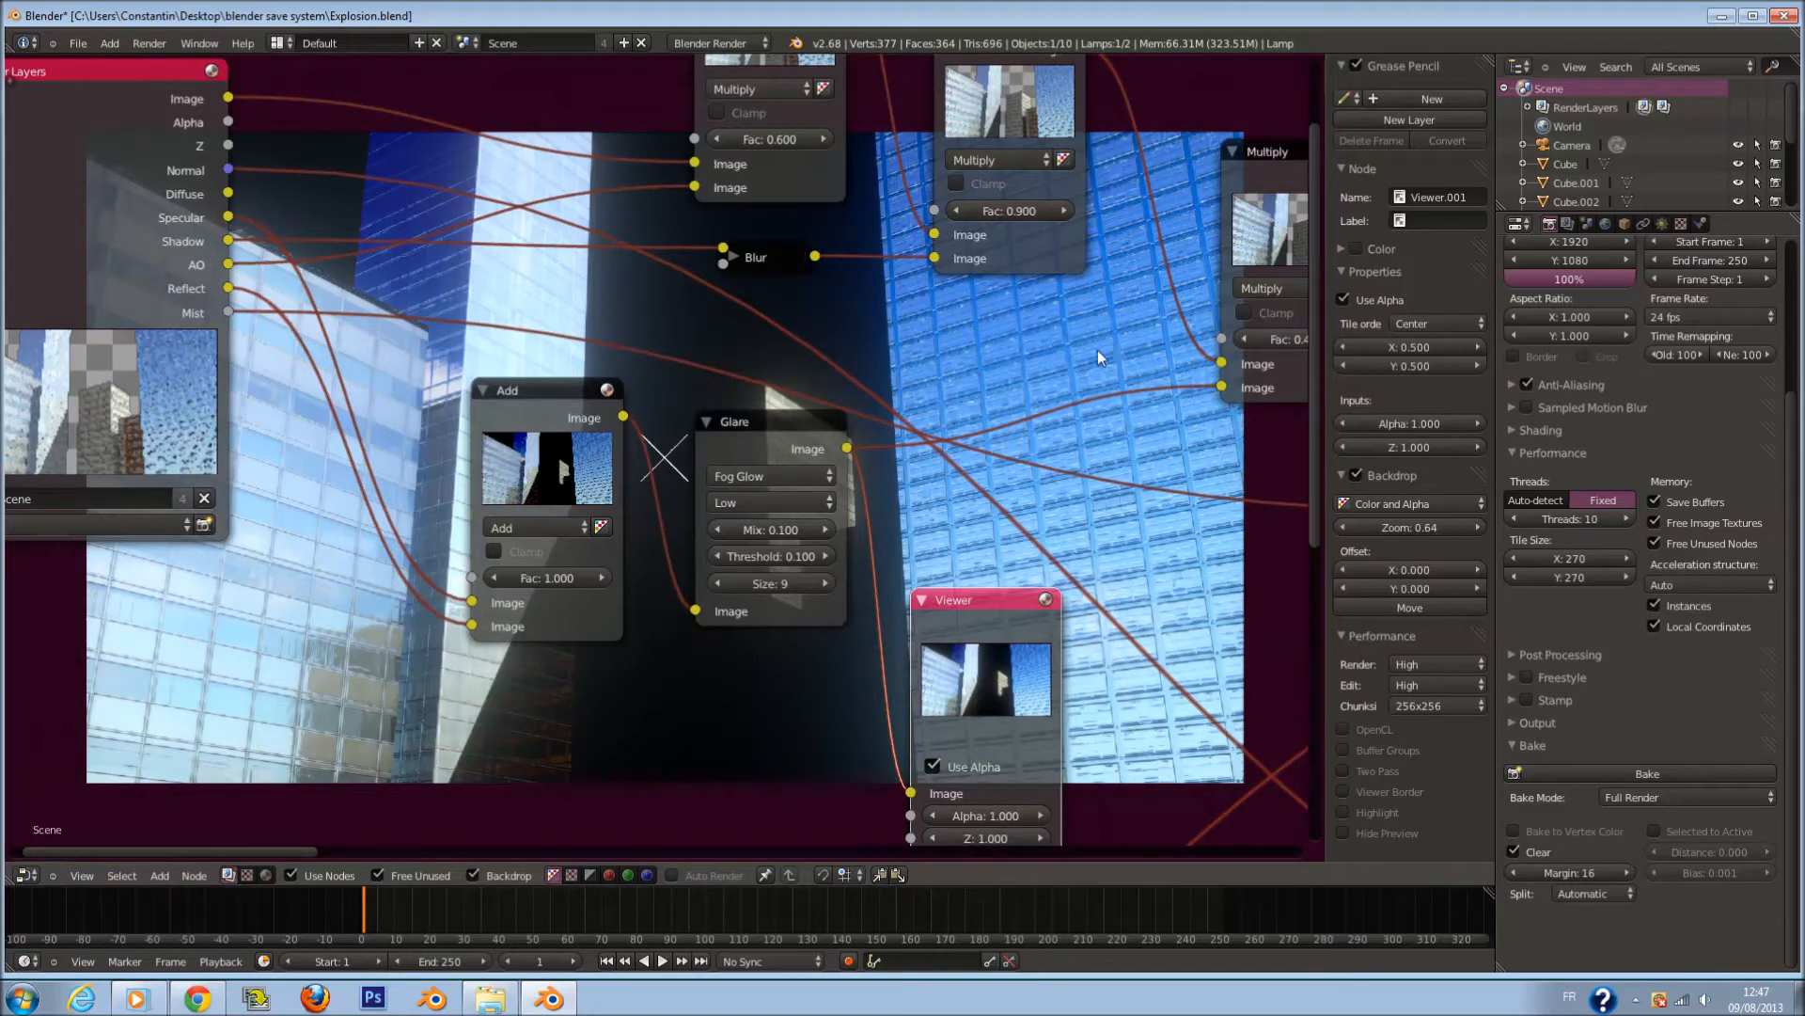
Try the High quality setting on the first Glare node, and return it to Low.
{"action": "left_click", "coordinate": [786, 502]}
{"action": "left_click", "coordinate": [788, 442]}
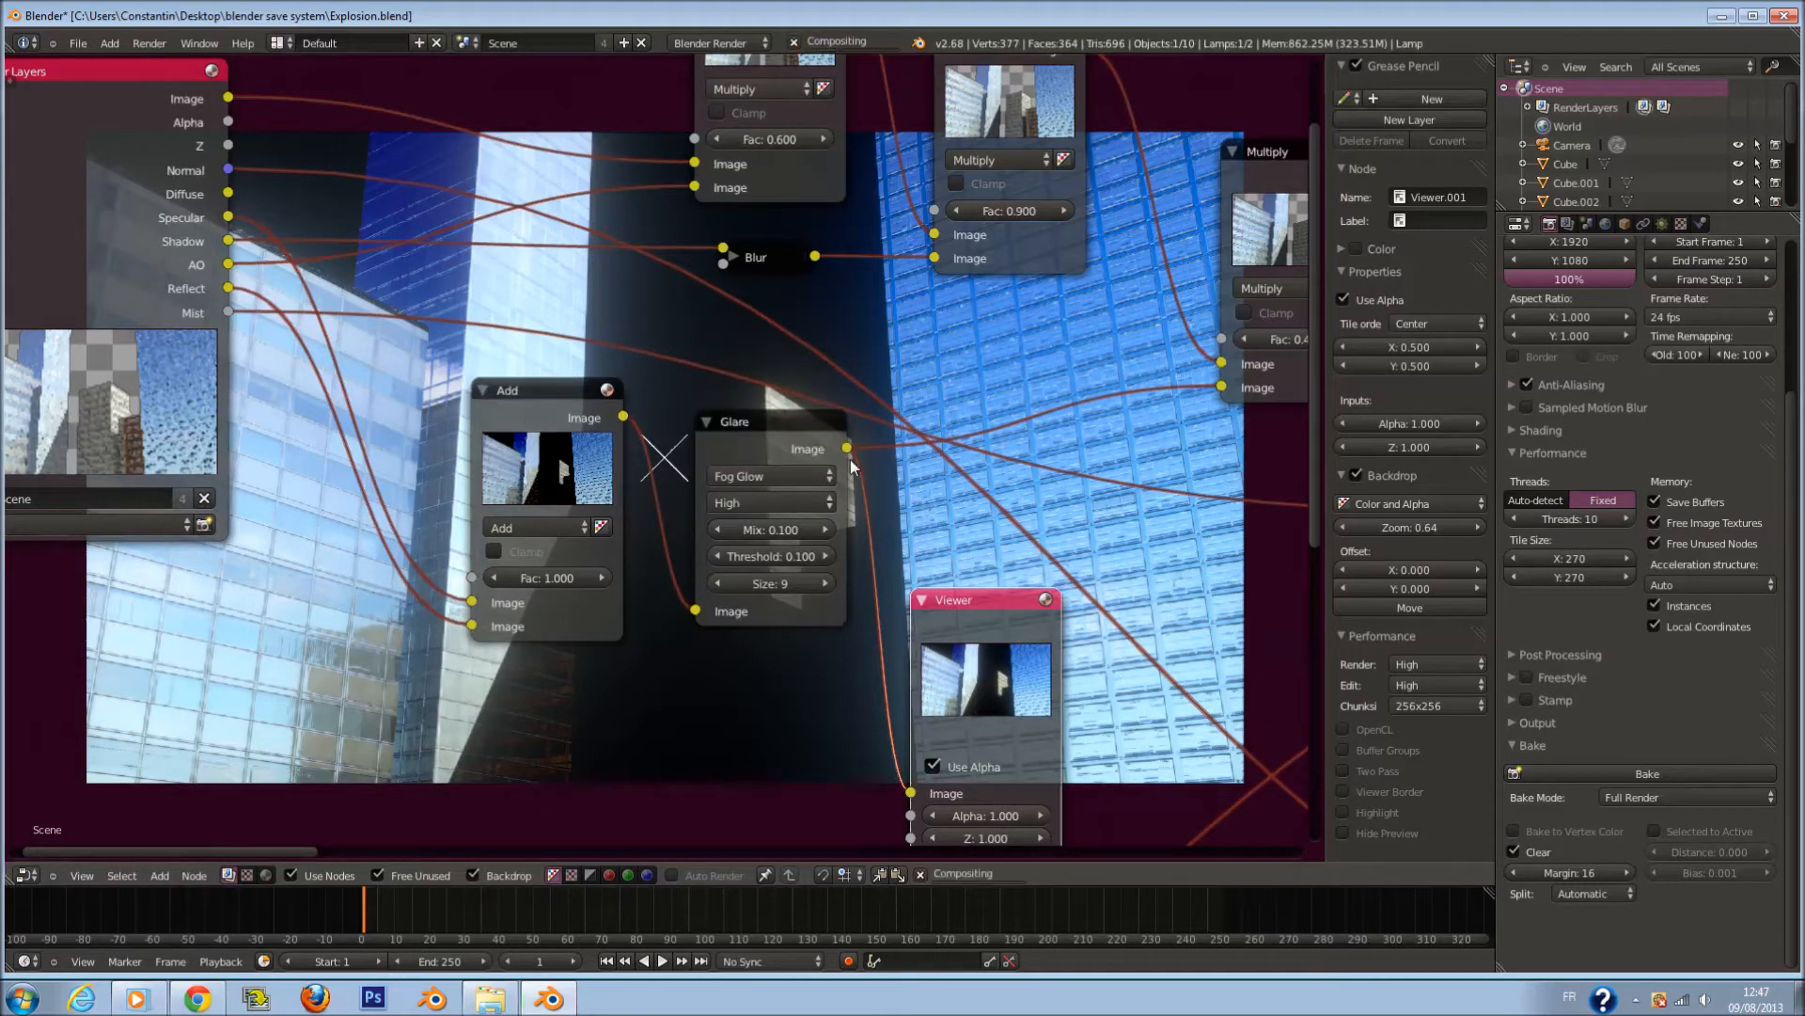
{"action": "left_click", "coordinate": [740, 499]}
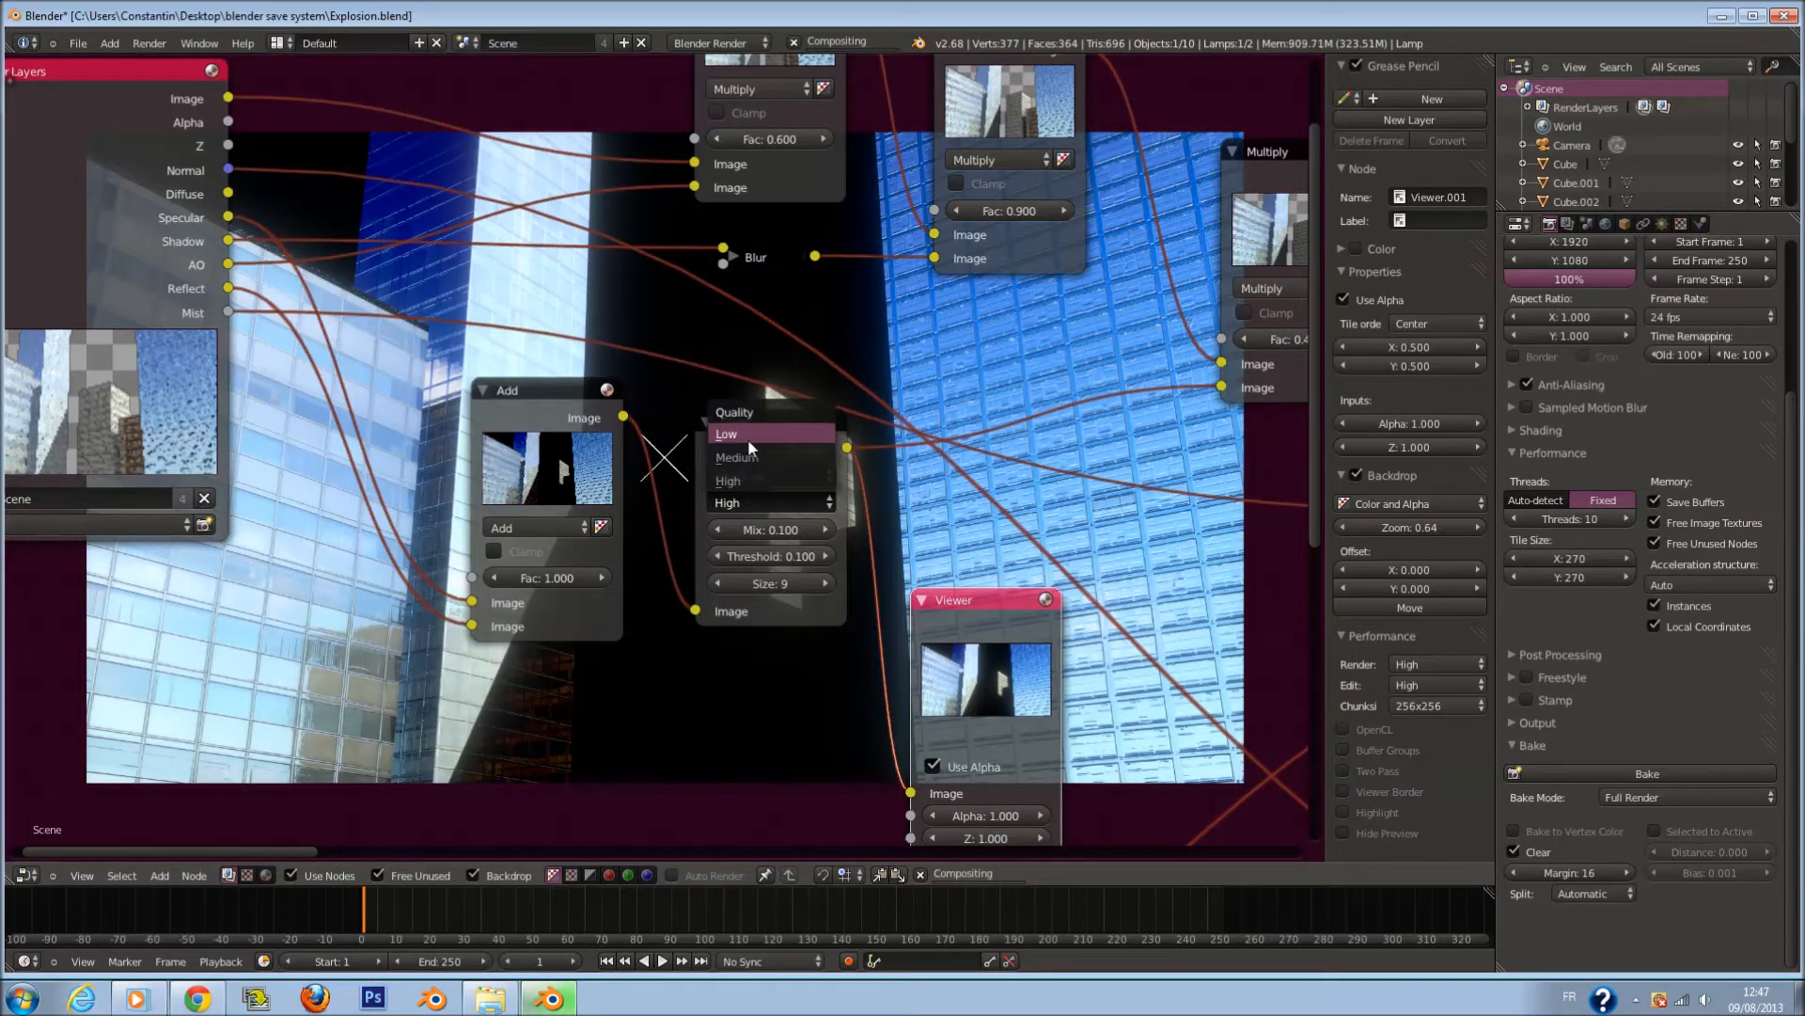
{"action": "left_click", "coordinate": [748, 436]}
Disconnect the Viewer node from the first Glare node and move it up beyond the third Multiply node.
{"action": "middle_click_drag", "start_coordinate": [1006, 609], "coordinate": [990, 534]}
{"action": "scroll", "coordinate": [989, 533], "scroll_direction": "up", "scroll_amount": 1}
{"action": "scroll", "coordinate": [814, 498], "scroll_direction": "down", "scroll_amount": 1}
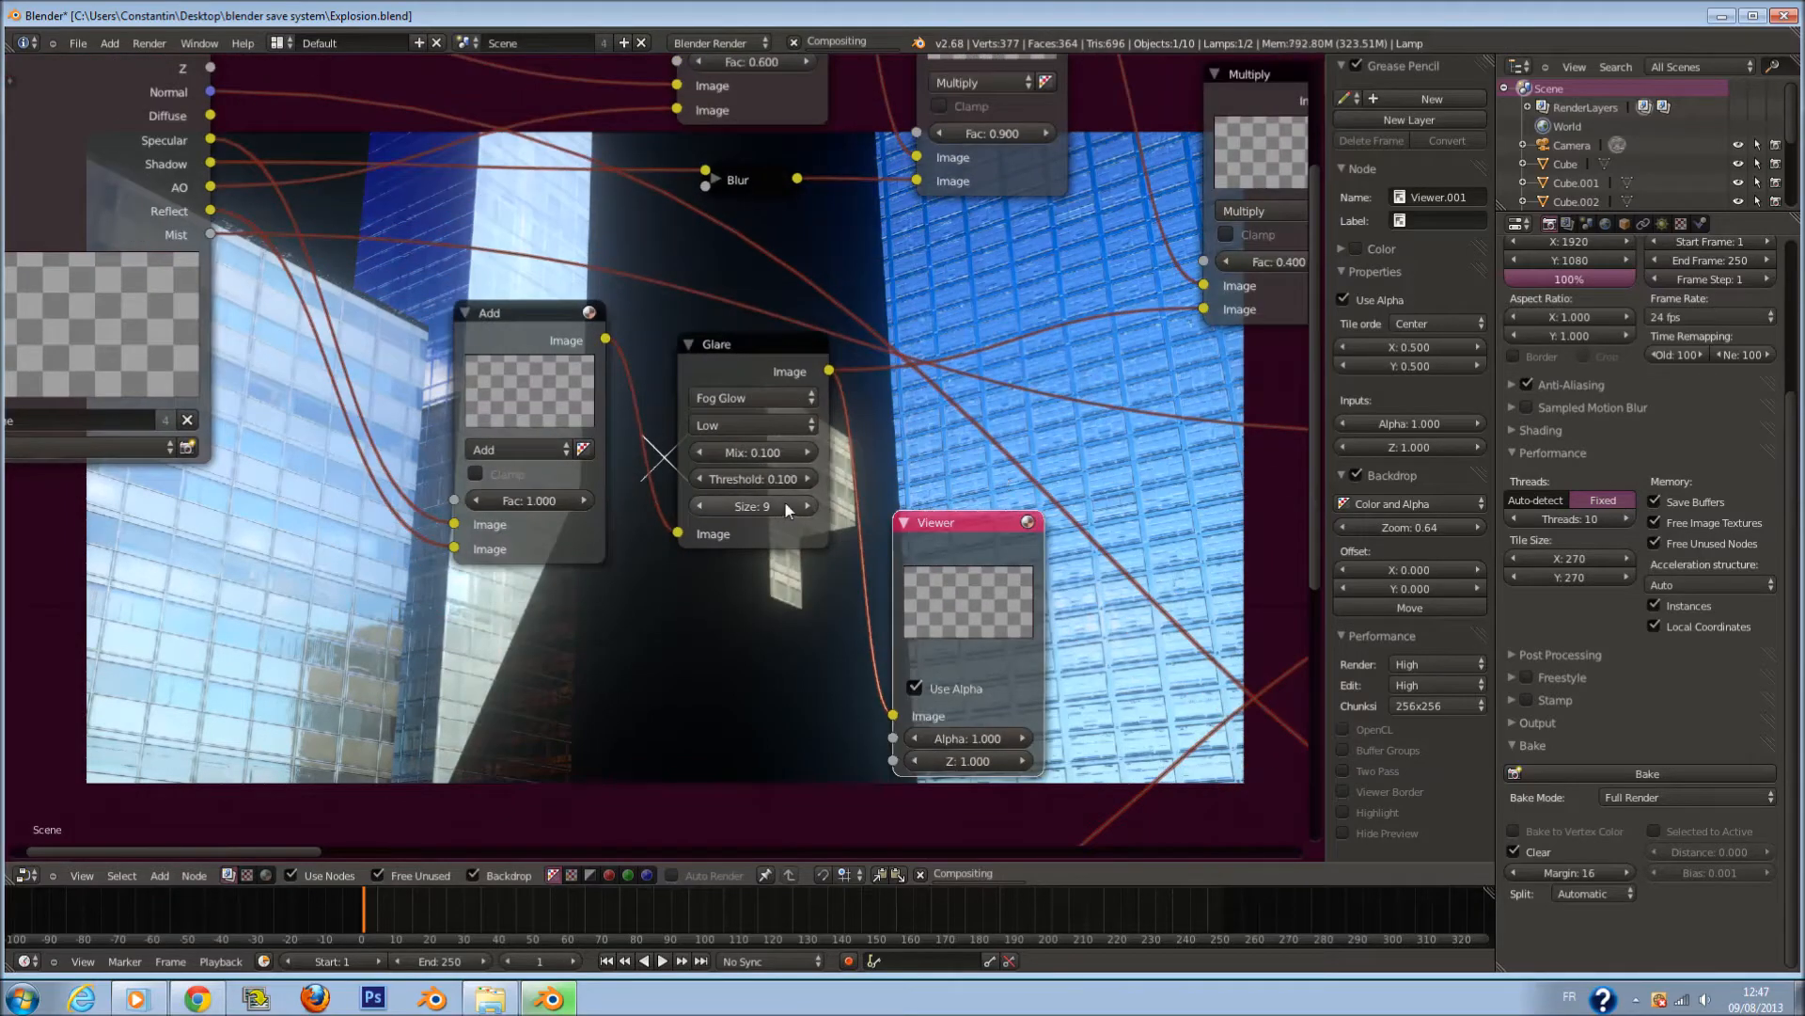
{"action": "scroll", "coordinate": [931, 527], "scroll_direction": "down", "scroll_amount": 2}
{"action": "middle_click_drag", "start_coordinate": [931, 528], "coordinate": [601, 725]}
{"action": "scroll", "coordinate": [561, 738], "scroll_direction": "down", "scroll_amount": 4}
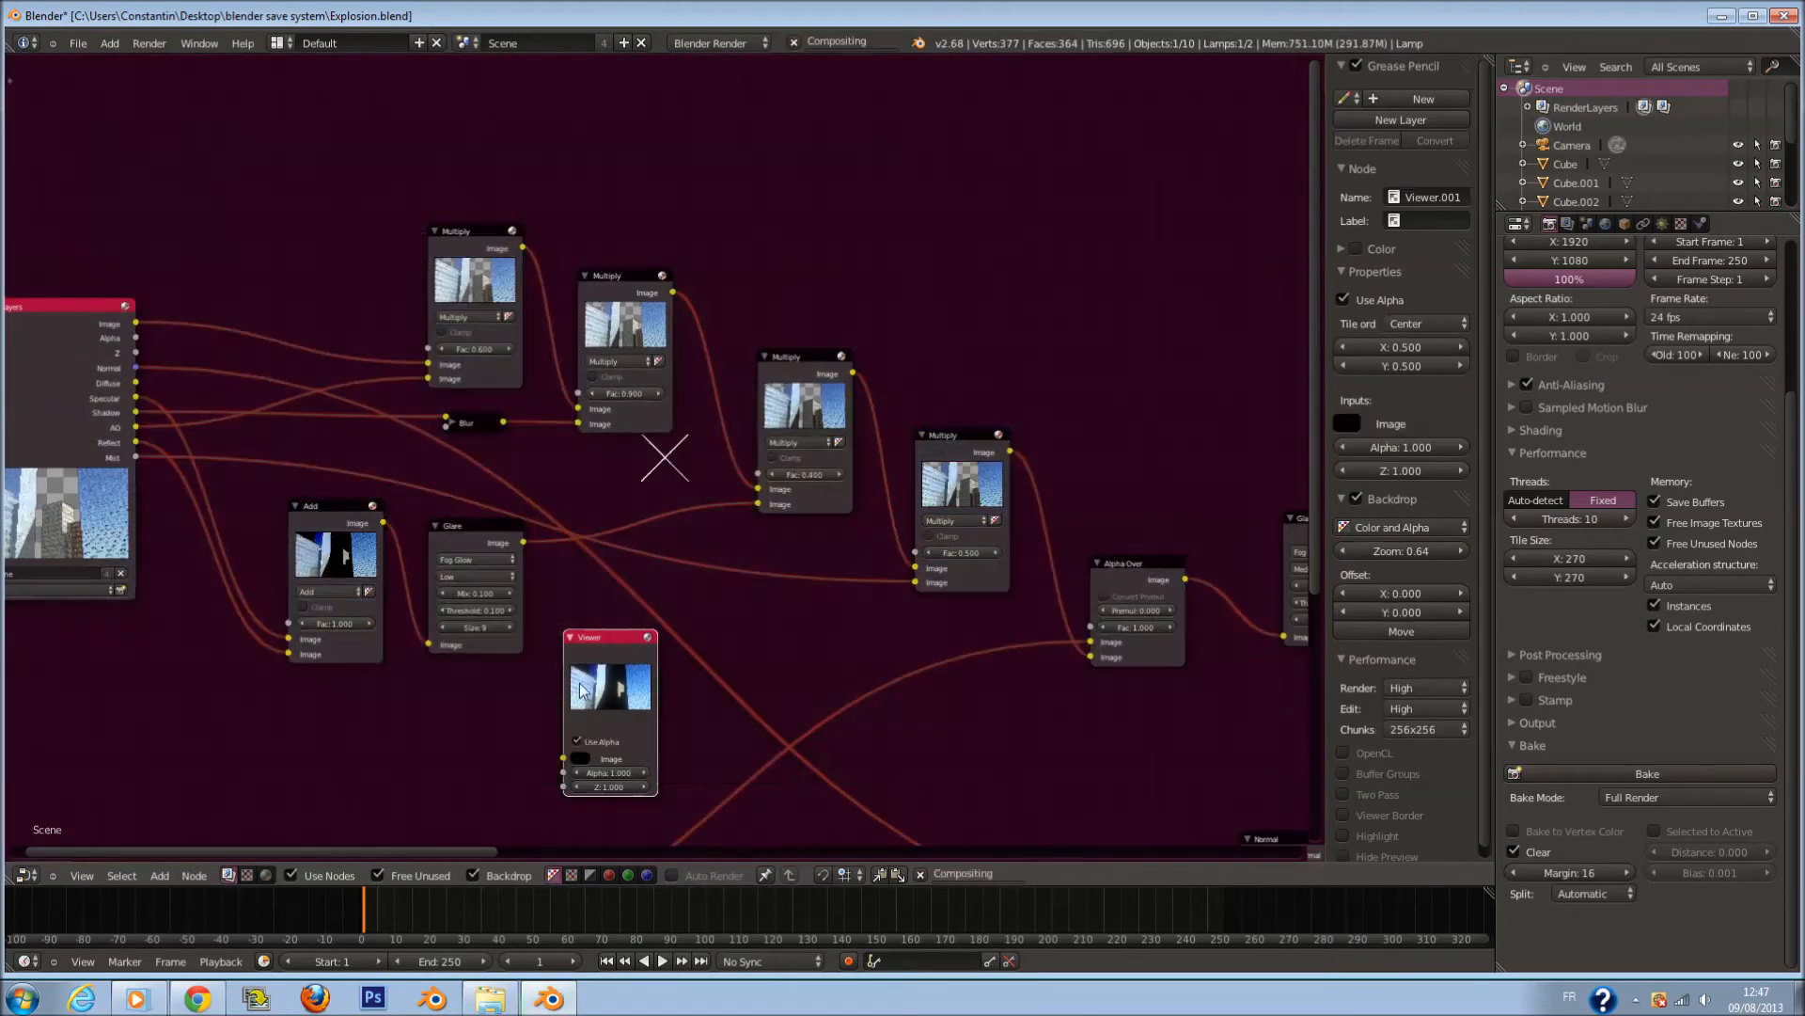
{"action": "left_click_drag", "start_coordinate": [560, 735], "coordinate": [1052, 224]}
Preview the third Multiply node's output in the Viewer node and set that Multiply's Fac to 0.300.
{"action": "scroll", "coordinate": [915, 362], "scroll_direction": "up", "scroll_amount": 2}
{"action": "scroll", "coordinate": [1134, 376], "scroll_direction": "up", "scroll_amount": 1}
{"action": "middle_click_drag", "start_coordinate": [1134, 376], "coordinate": [929, 419]}
{"action": "middle_click_drag", "start_coordinate": [660, 546], "coordinate": [611, 549]}
{"action": "left_click", "coordinate": [580, 535]}
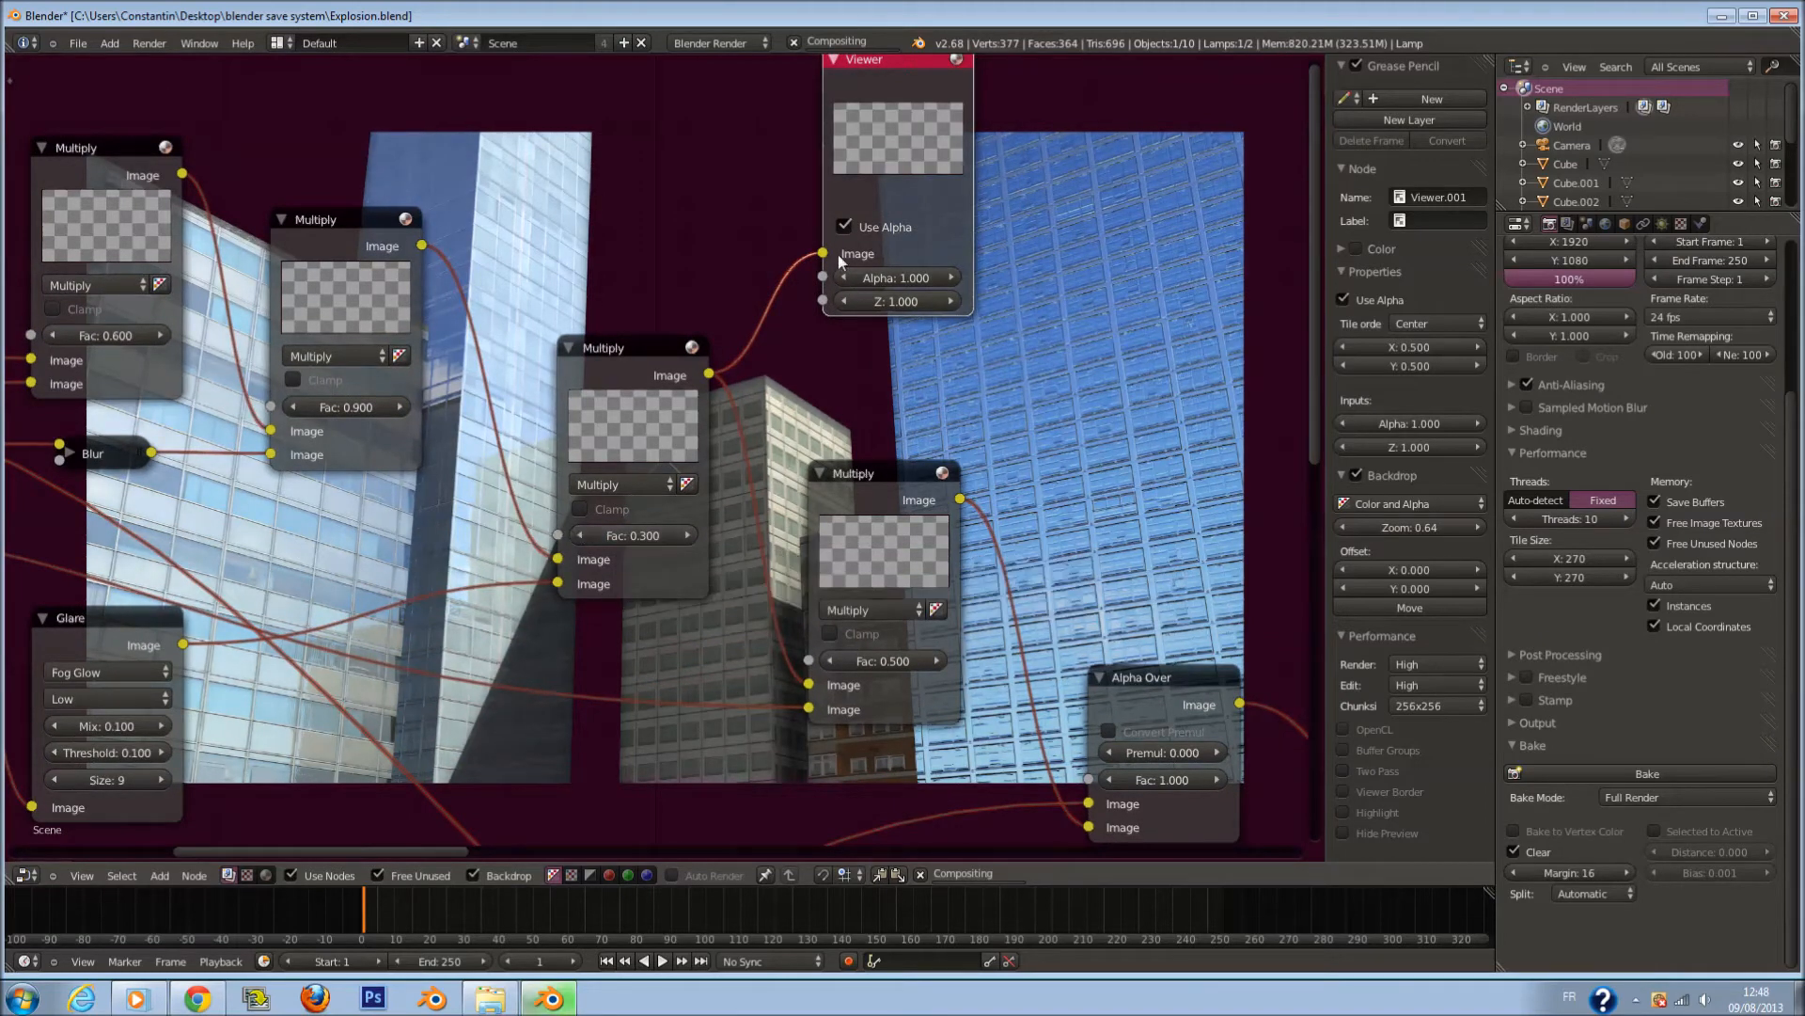
Detach and shift the Viewer node, and connect the fourth Multiply node's output to its image input.
{"action": "left_click_drag", "start_coordinate": [823, 254], "coordinate": [781, 292]}
{"action": "left_click_drag", "start_coordinate": [930, 153], "coordinate": [1157, 281]}
{"action": "left_click_drag", "start_coordinate": [961, 499], "coordinate": [1051, 381]}
{"action": "scroll", "coordinate": [1029, 489], "scroll_direction": "down", "scroll_amount": 2}
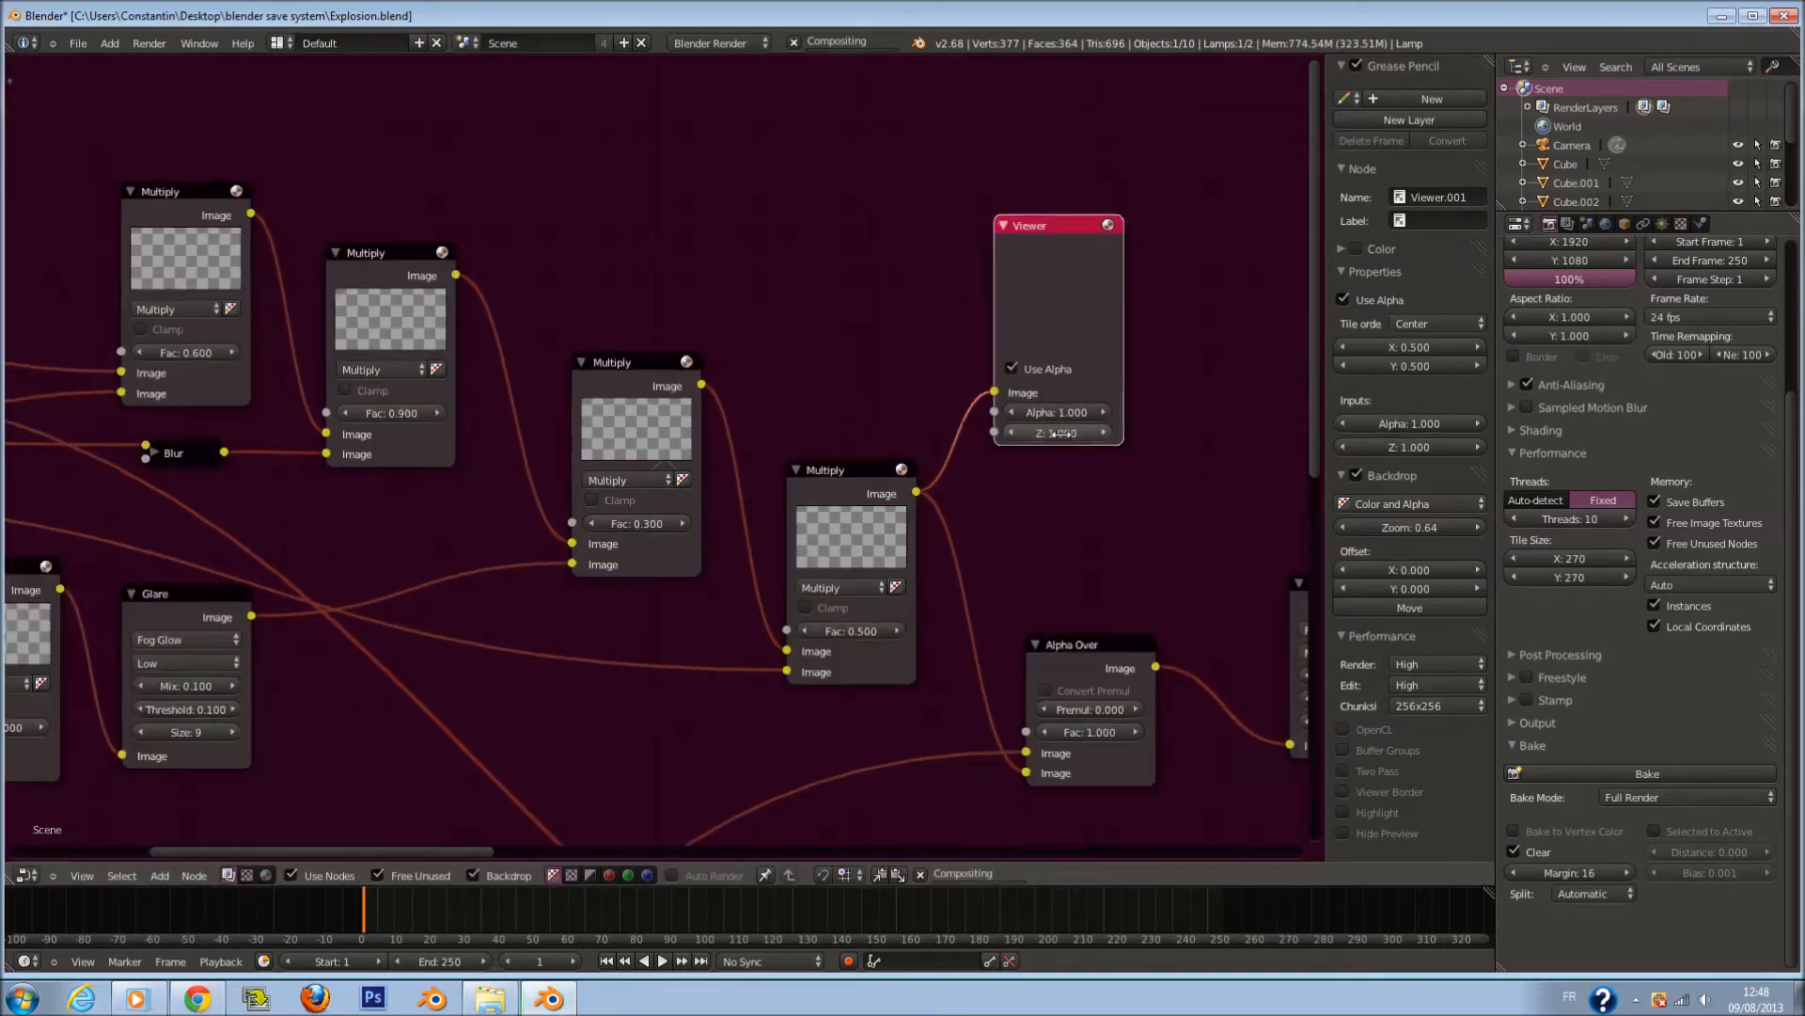
Examine the fourth Multiply node's result and how it and the sky Render Layers node feed the Alpha Over node.
{"action": "middle_click_drag", "start_coordinate": [1021, 519], "coordinate": [920, 430]}
{"action": "scroll", "coordinate": [920, 430], "scroll_direction": "up", "scroll_amount": 3}
{"action": "scroll", "coordinate": [605, 505], "scroll_direction": "down", "scroll_amount": 7}
{"action": "middle_click_drag", "start_coordinate": [502, 485], "coordinate": [773, 491]}
{"action": "scroll", "coordinate": [267, 443], "scroll_direction": "up", "scroll_amount": 1}
{"action": "middle_click_drag", "start_coordinate": [850, 433], "coordinate": [609, 166]}
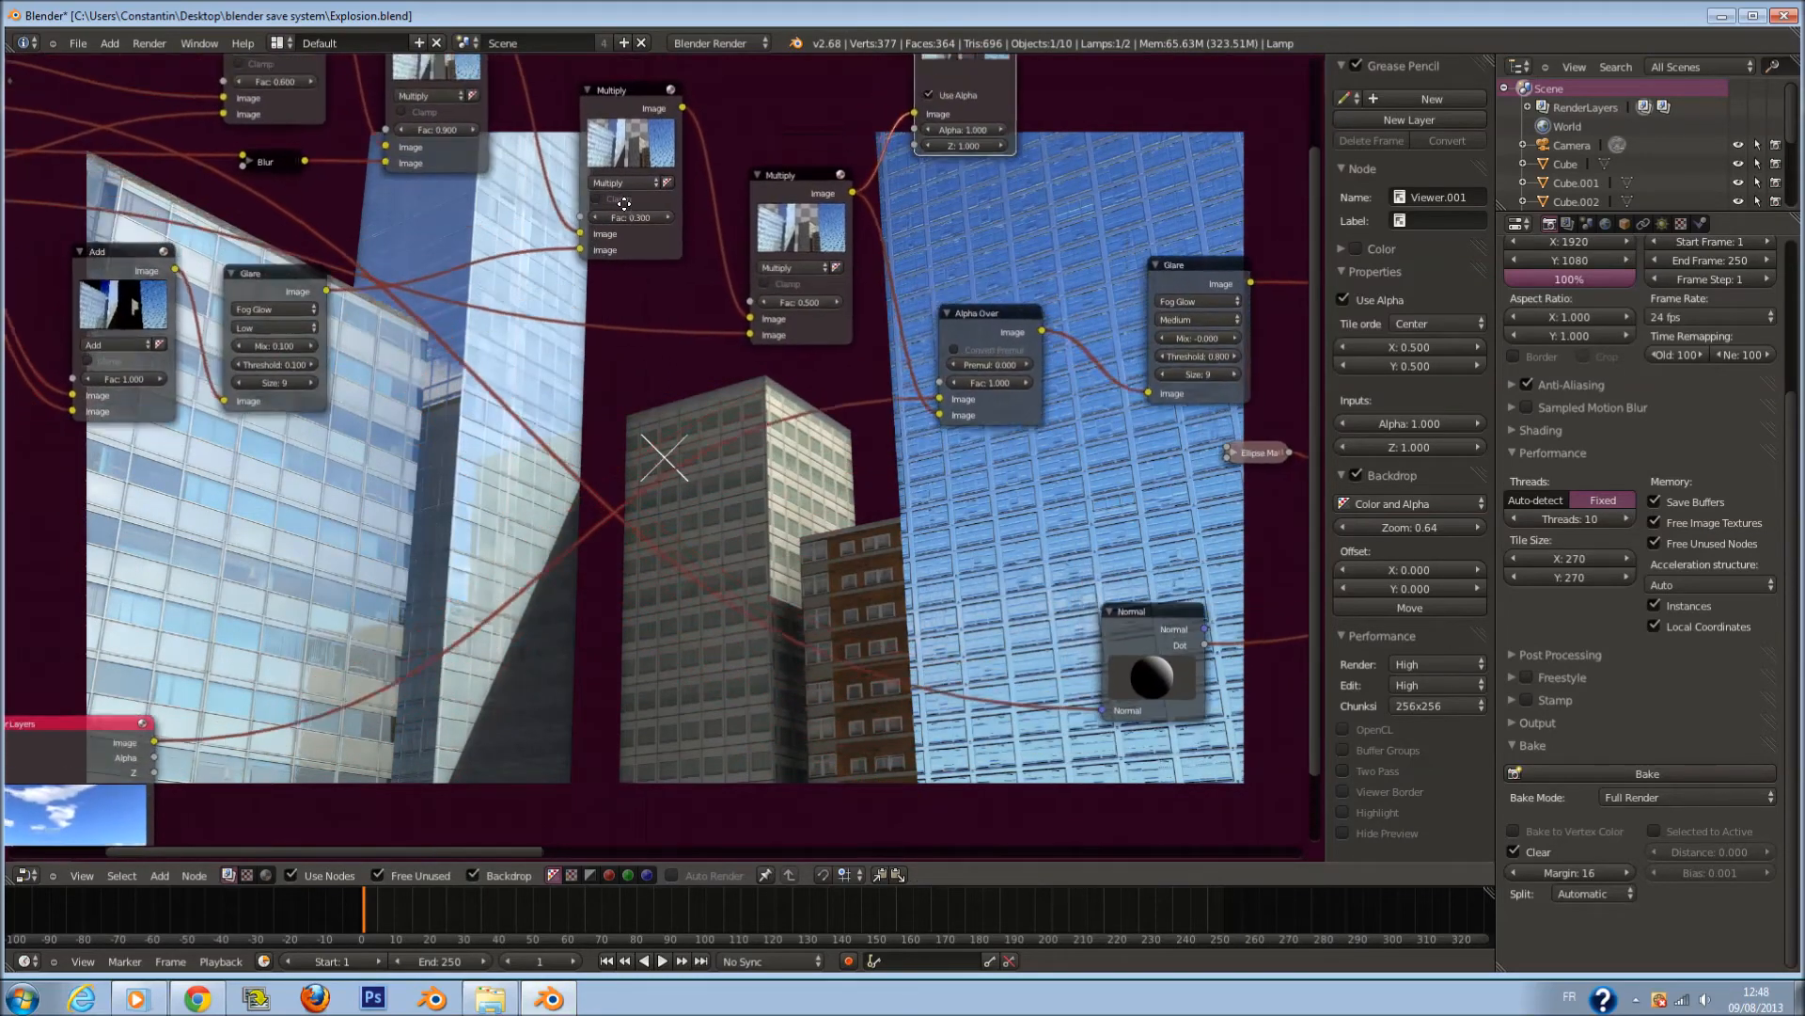
{"action": "scroll", "coordinate": [670, 410], "scroll_direction": "up", "scroll_amount": 3}
{"action": "scroll", "coordinate": [917, 364], "scroll_direction": "down", "scroll_amount": 3}
{"action": "middle_click_drag", "start_coordinate": [917, 364], "coordinate": [839, 537]}
{"action": "scroll", "coordinate": [944, 337], "scroll_direction": "up", "scroll_amount": 1}
Disconnect the Viewer node from the fourth Multiply node and move it above the second Glare node.
{"action": "left_click_drag", "start_coordinate": [931, 333], "coordinate": [888, 338]}
{"action": "middle_click_drag", "start_coordinate": [1037, 392], "coordinate": [834, 371]}
{"action": "left_click_drag", "start_coordinate": [794, 214], "coordinate": [1040, 366]}
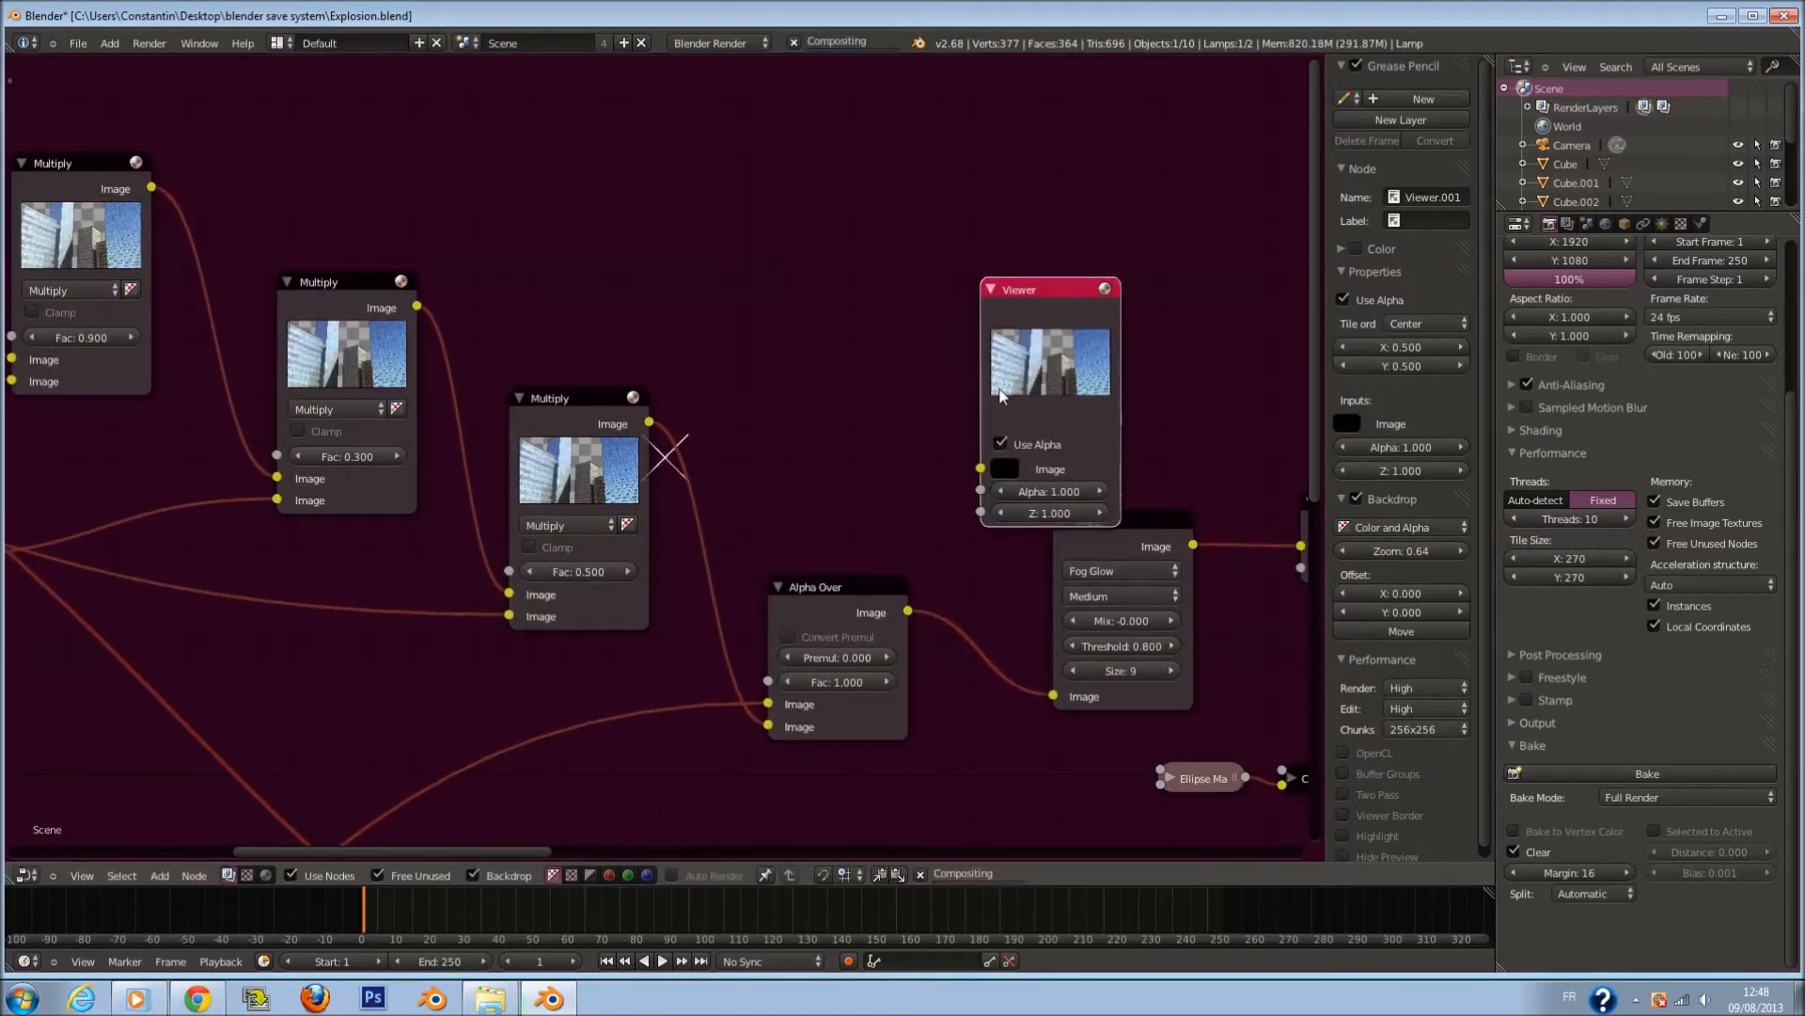
Move the Sky Render Layers node directly below the Ville Render Layers node.
{"action": "scroll", "coordinate": [526, 605], "scroll_direction": "down", "scroll_amount": 10}
{"action": "middle_click_drag", "start_coordinate": [519, 606], "coordinate": [798, 445]}
{"action": "scroll", "coordinate": [489, 645], "scroll_direction": "up", "scroll_amount": 2}
{"action": "left_click_drag", "start_coordinate": [378, 658], "coordinate": [194, 458]}
Duplicate the Ville Render Layers node, switch the copy's layer to Sky, and remove the copy.
{"action": "left_click", "coordinate": [178, 188]}
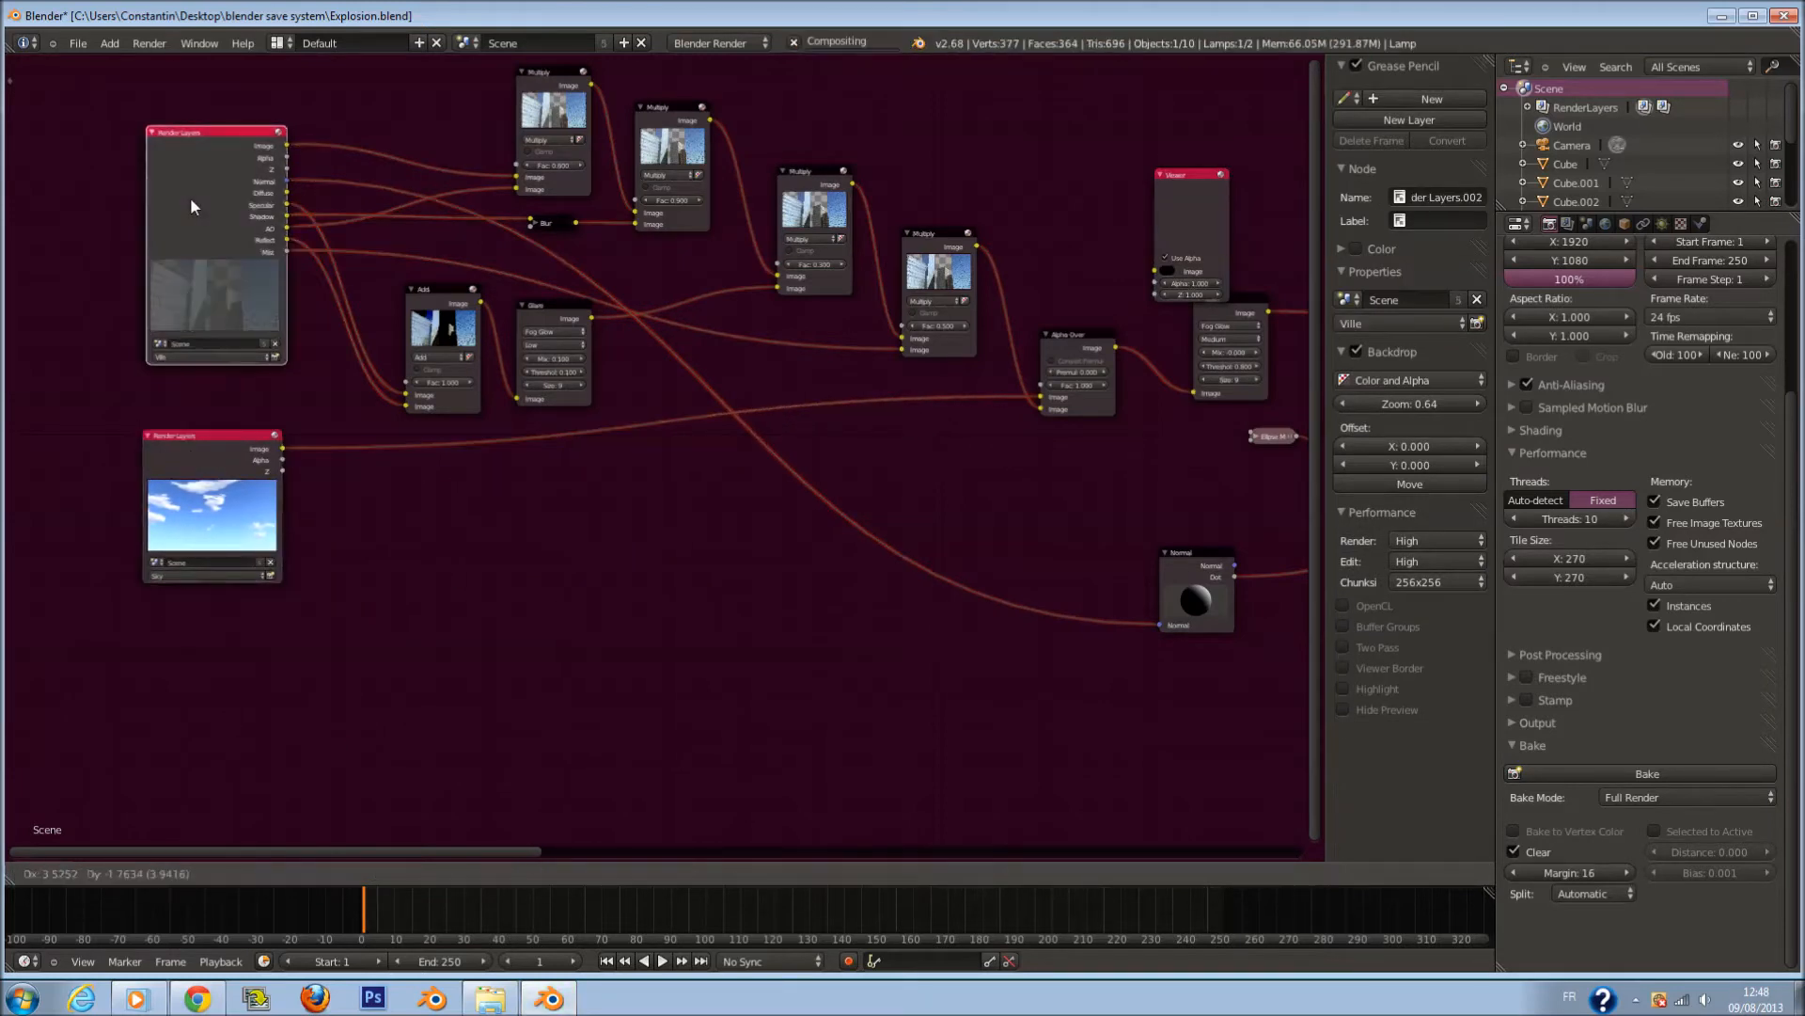
{"action": "key", "text": "shift+d"}
{"action": "left_click", "coordinate": [449, 558]}
{"action": "scroll", "coordinate": [449, 559], "scroll_direction": "up", "scroll_amount": 2}
{"action": "left_click", "coordinate": [416, 805]}
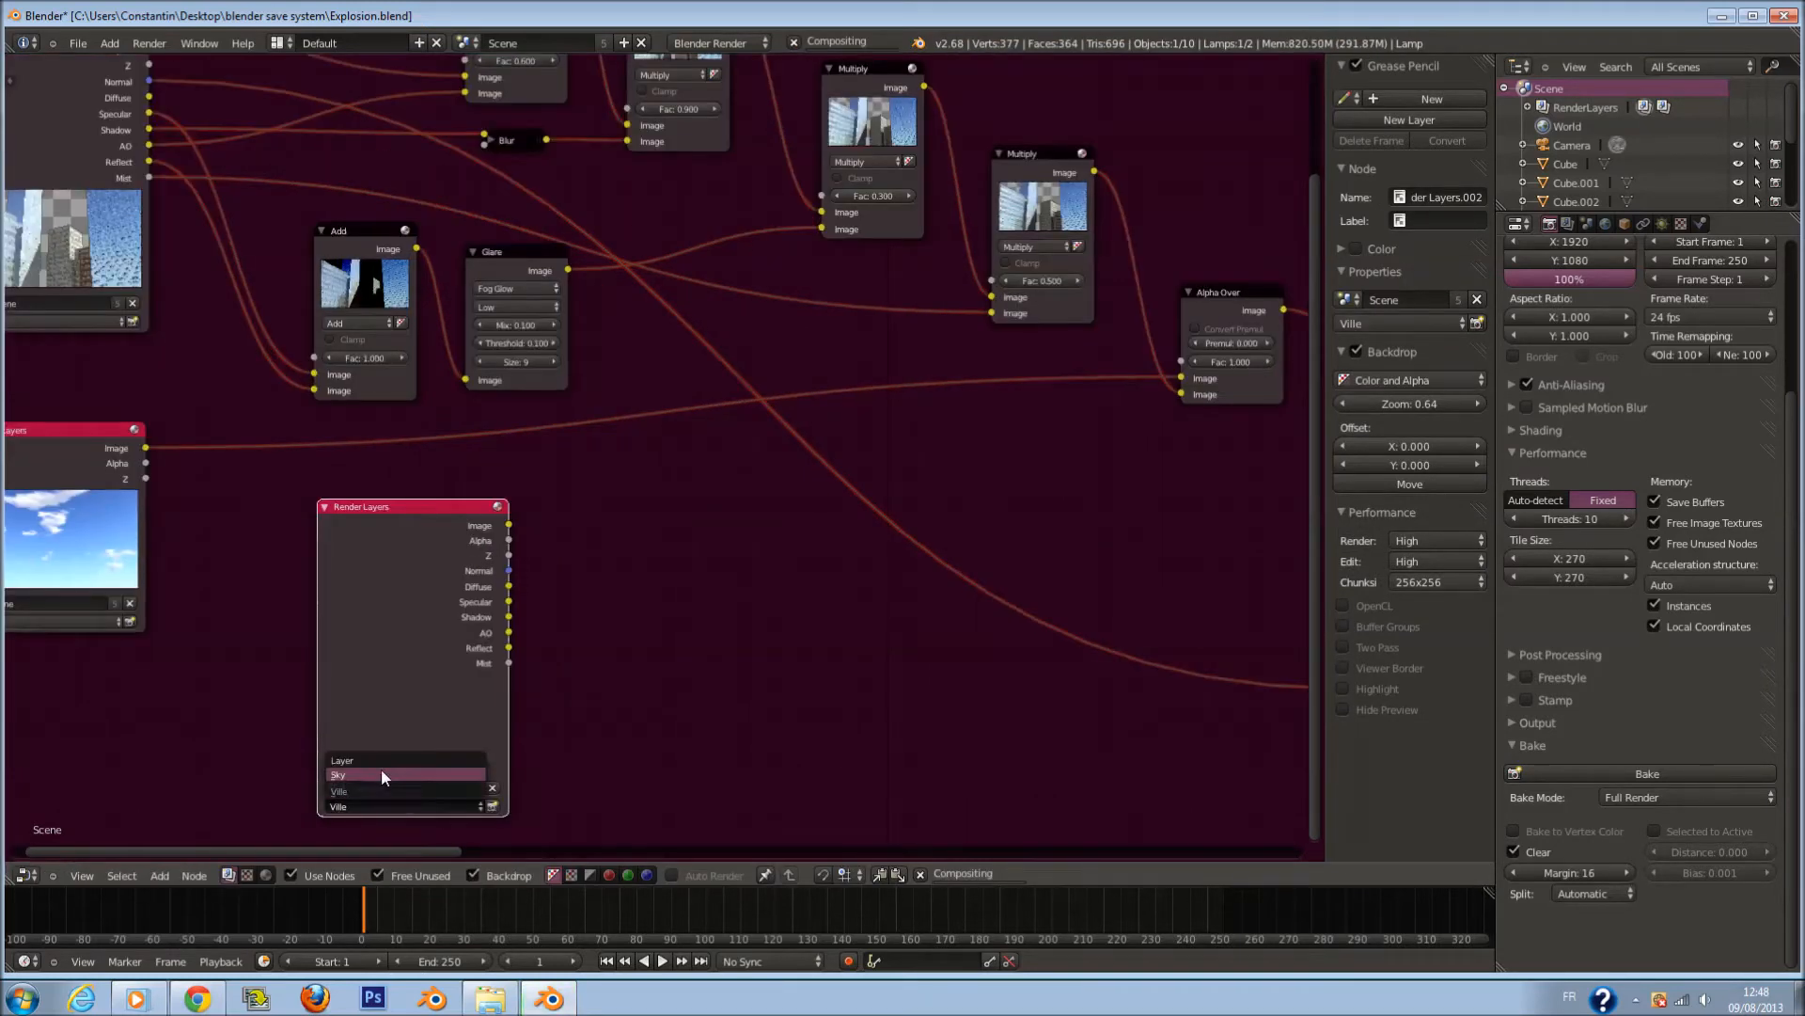
{"action": "left_click", "coordinate": [380, 771]}
{"action": "scroll", "coordinate": [488, 613], "scroll_direction": "down", "scroll_amount": 2}
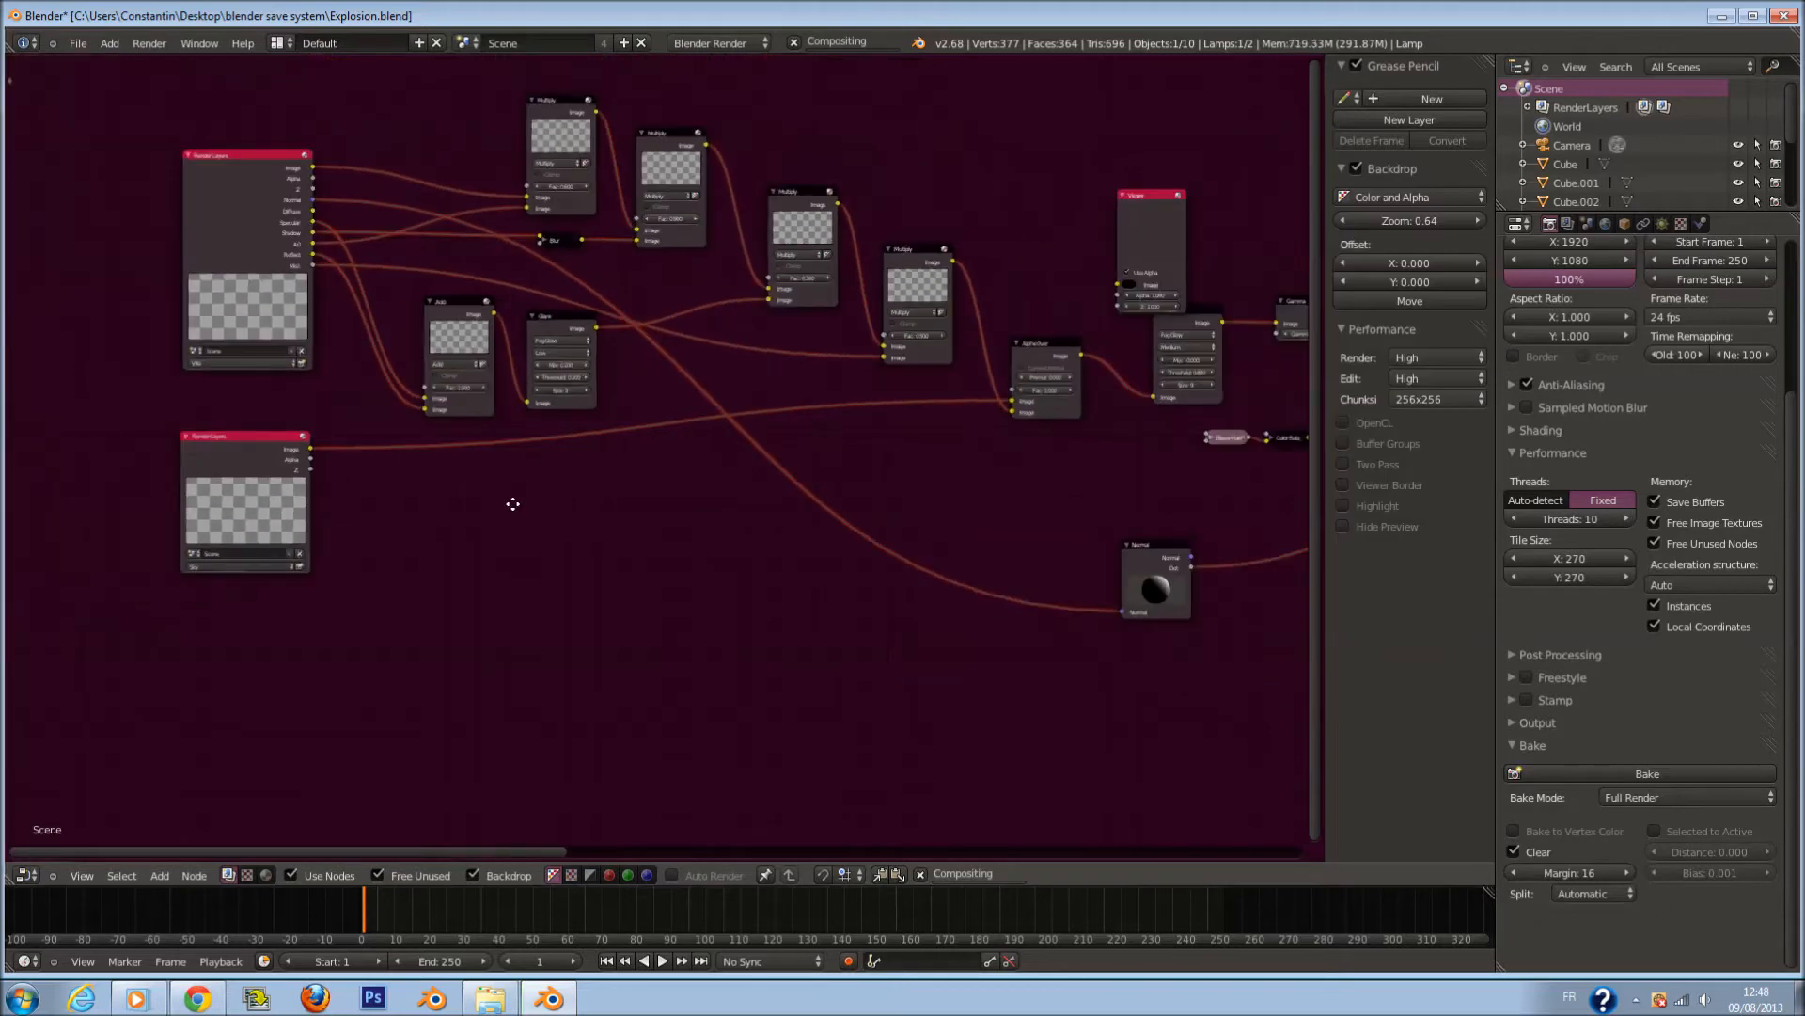
Connect the Alpha Over node's output to the Viewer node's image input and turn off Use Alpha on the Viewer.
{"action": "middle_click_drag", "start_coordinate": [513, 504], "coordinate": [463, 553]}
{"action": "scroll", "coordinate": [321, 524], "scroll_direction": "up", "scroll_amount": 6}
{"action": "middle_click_drag", "start_coordinate": [1231, 376], "coordinate": [802, 471]}
{"action": "scroll", "coordinate": [801, 470], "scroll_direction": "up", "scroll_amount": 3}
{"action": "scroll", "coordinate": [802, 464], "scroll_direction": "up", "scroll_amount": 1}
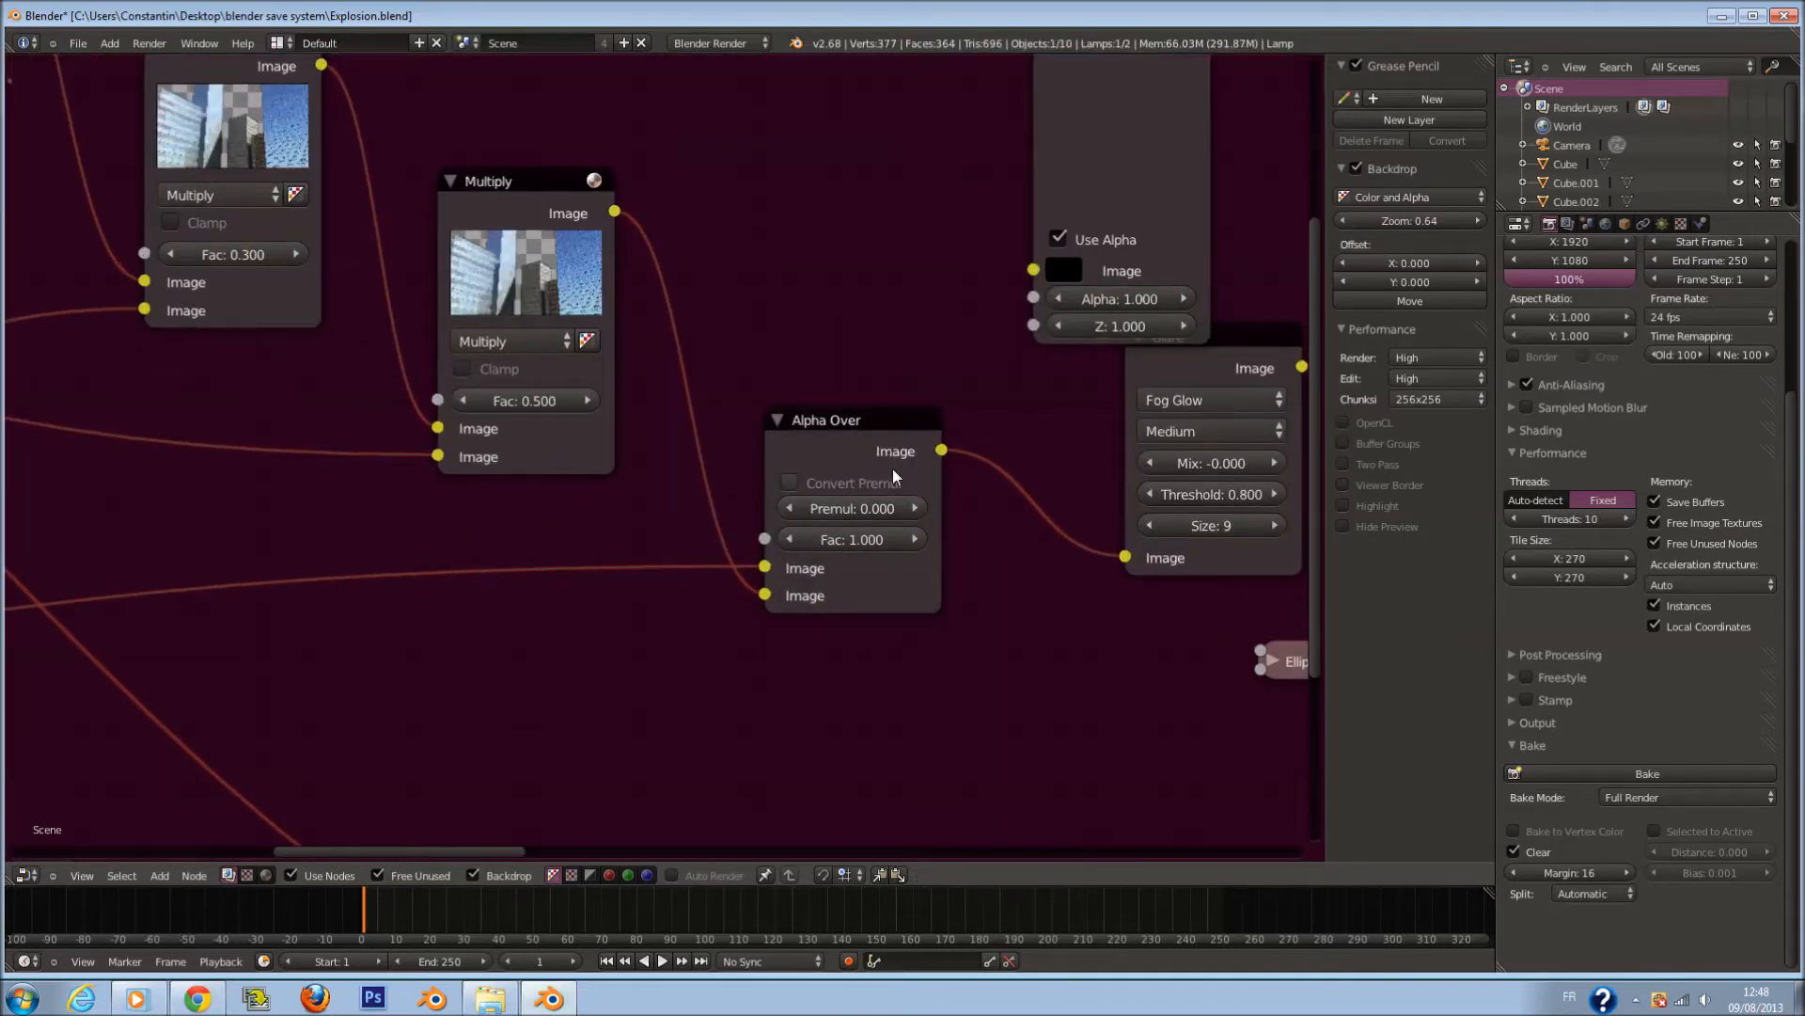
{"action": "middle_click_drag", "start_coordinate": [893, 468], "coordinate": [816, 527]}
{"action": "left_click_drag", "start_coordinate": [867, 508], "coordinate": [958, 330]}
{"action": "left_click", "coordinate": [999, 298]}
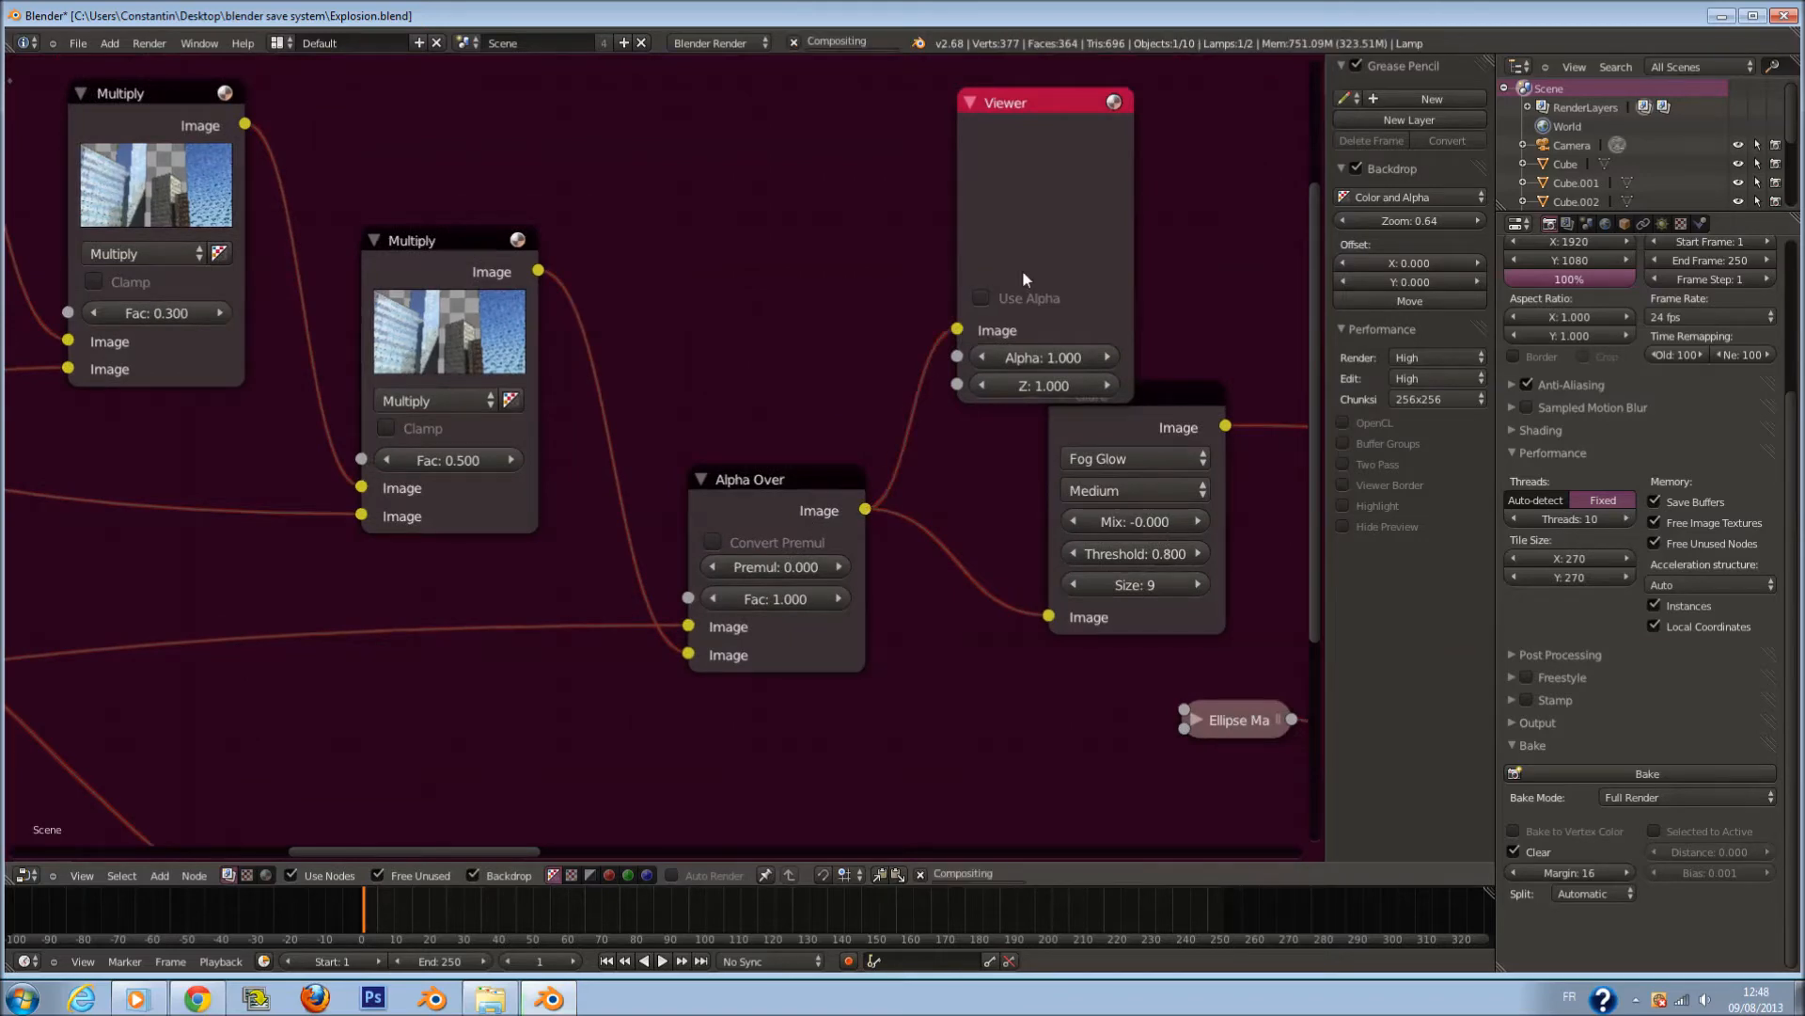
{"action": "left_click_drag", "start_coordinate": [974, 259], "coordinate": [956, 209]}
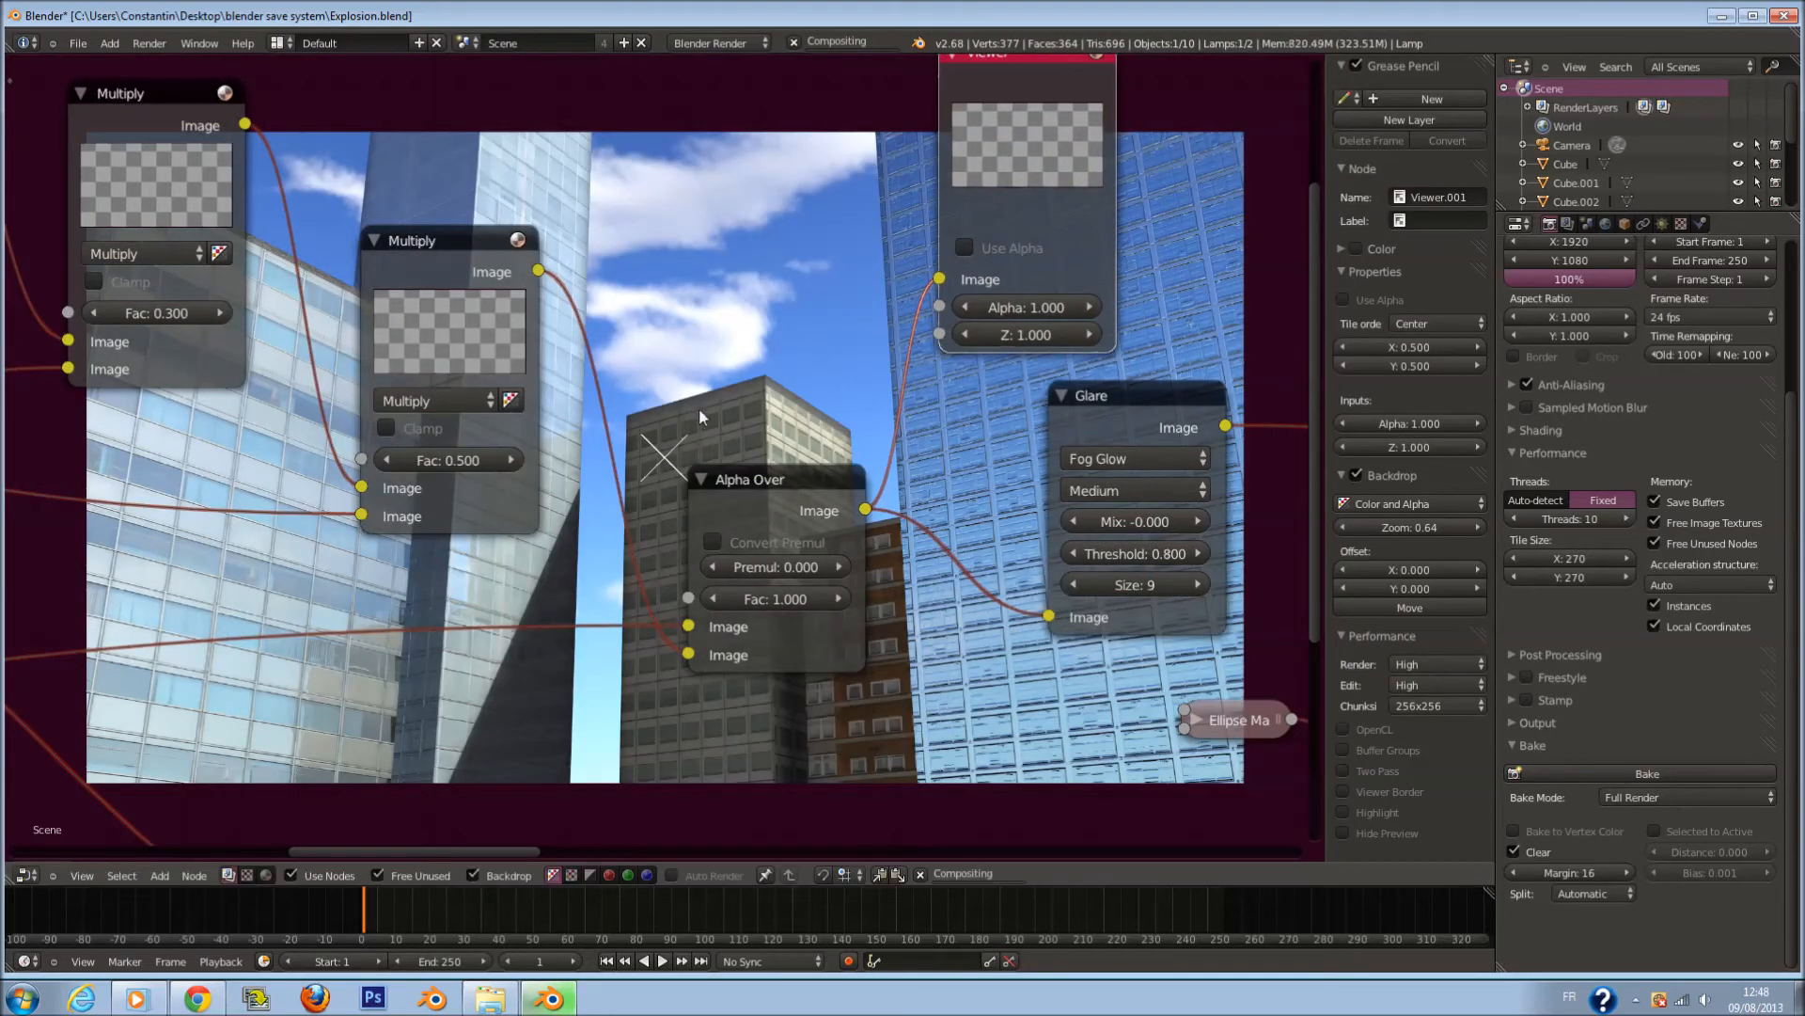
Compare the fourth Multiply output with the Alpha Over output by connecting each in turn to the Viewer node.
{"action": "left_click_drag", "start_coordinate": [537, 270], "coordinate": [939, 279]}
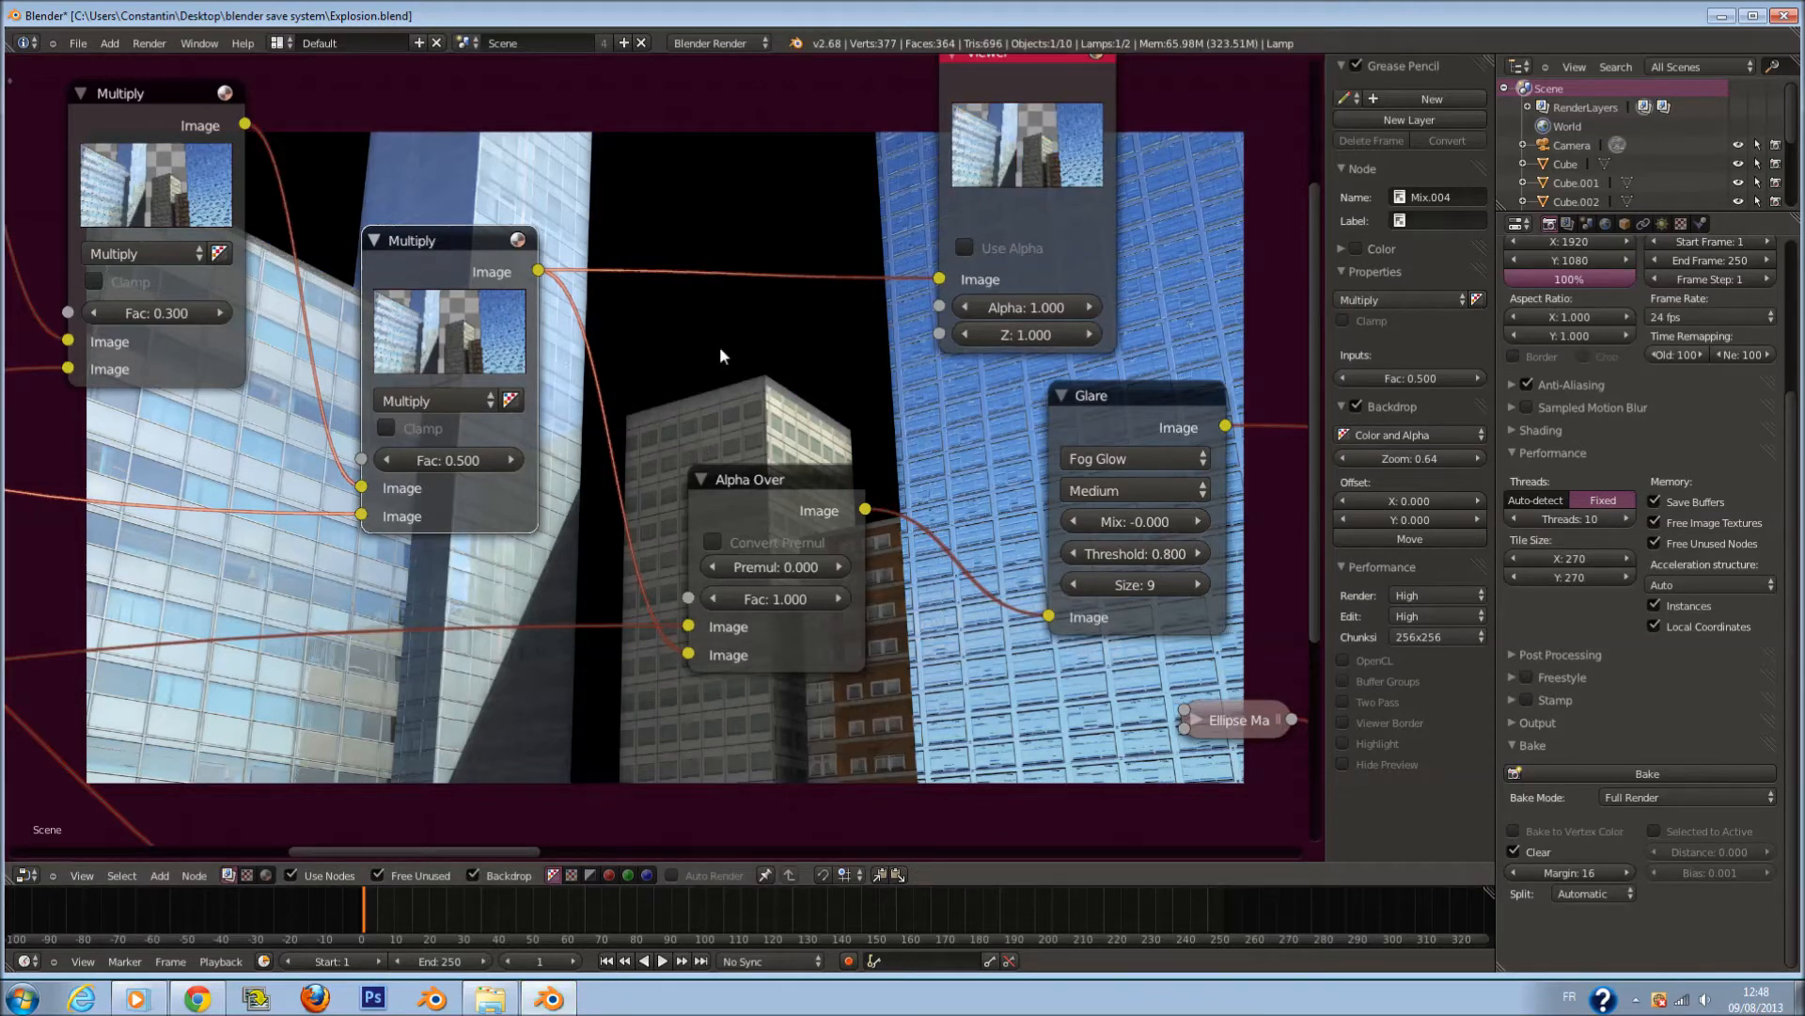
{"action": "left_click_drag", "start_coordinate": [865, 509], "coordinate": [940, 279]}
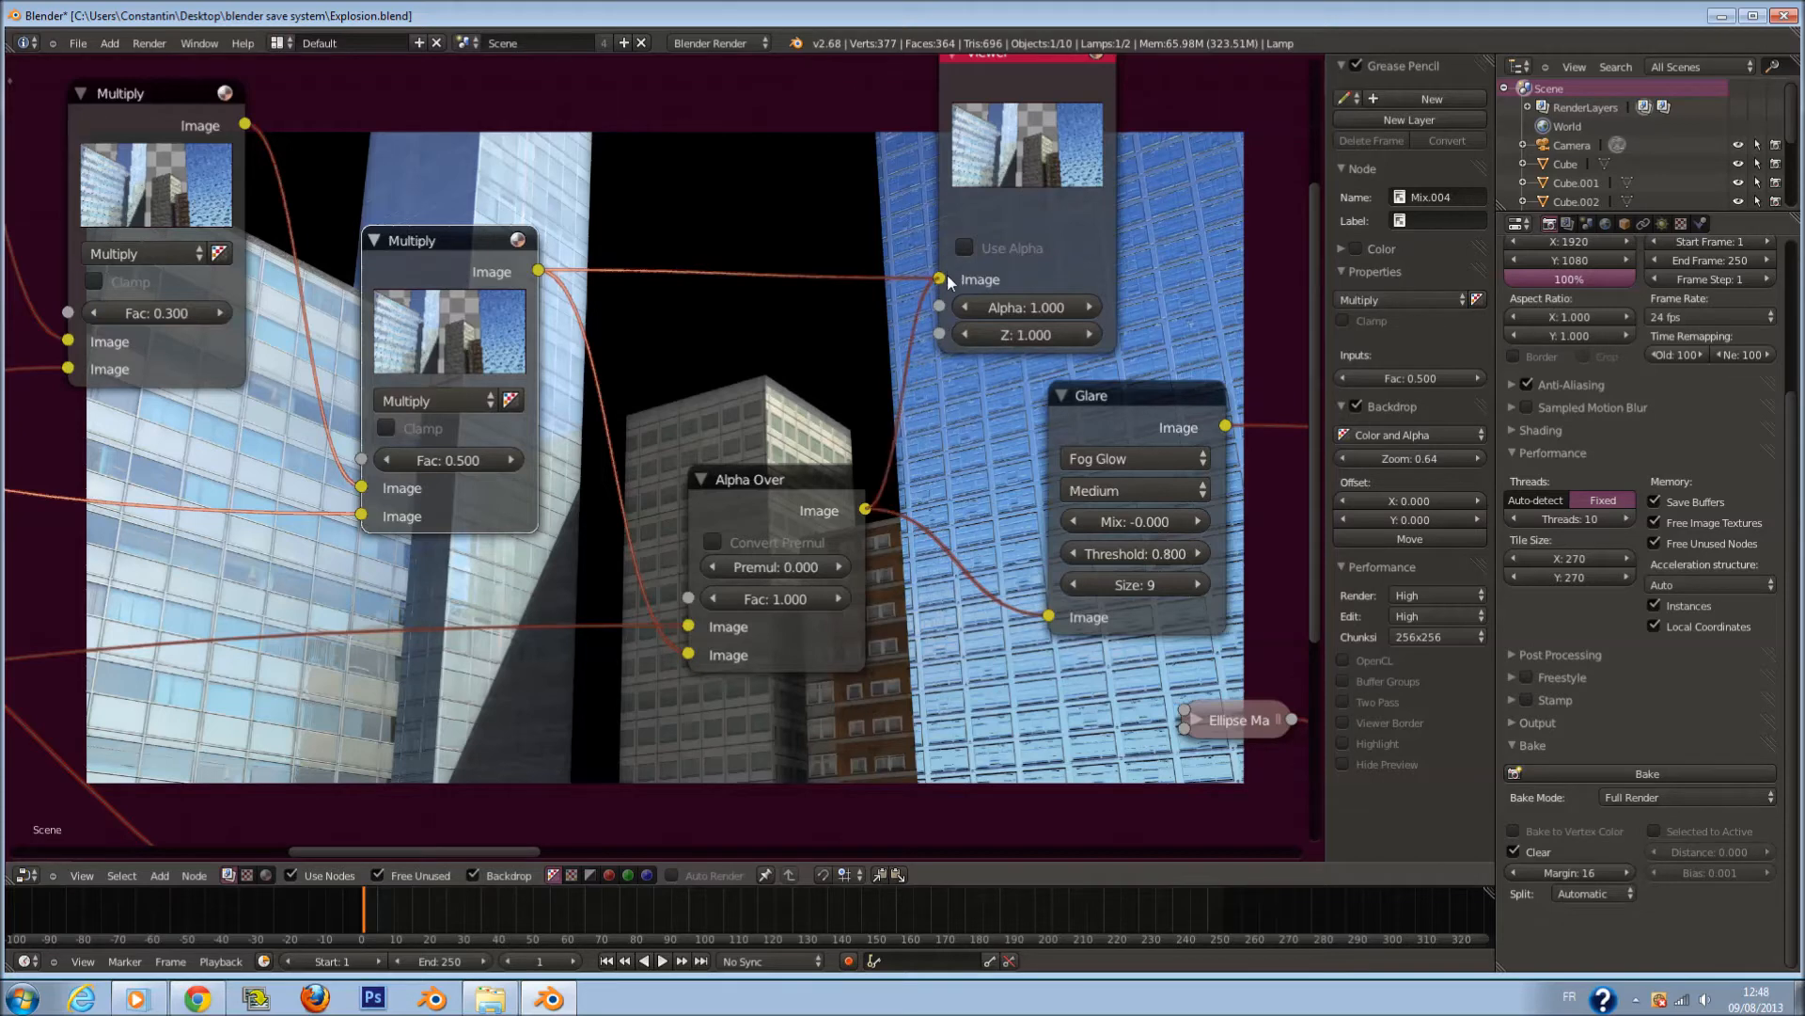
{"action": "key", "text": "Home"}
Preview the second Glare node through the Viewer node above Gamma with Use Alpha on, and examine the Glare settings.
{"action": "left_click_drag", "start_coordinate": [588, 346], "coordinate": [941, 330]}
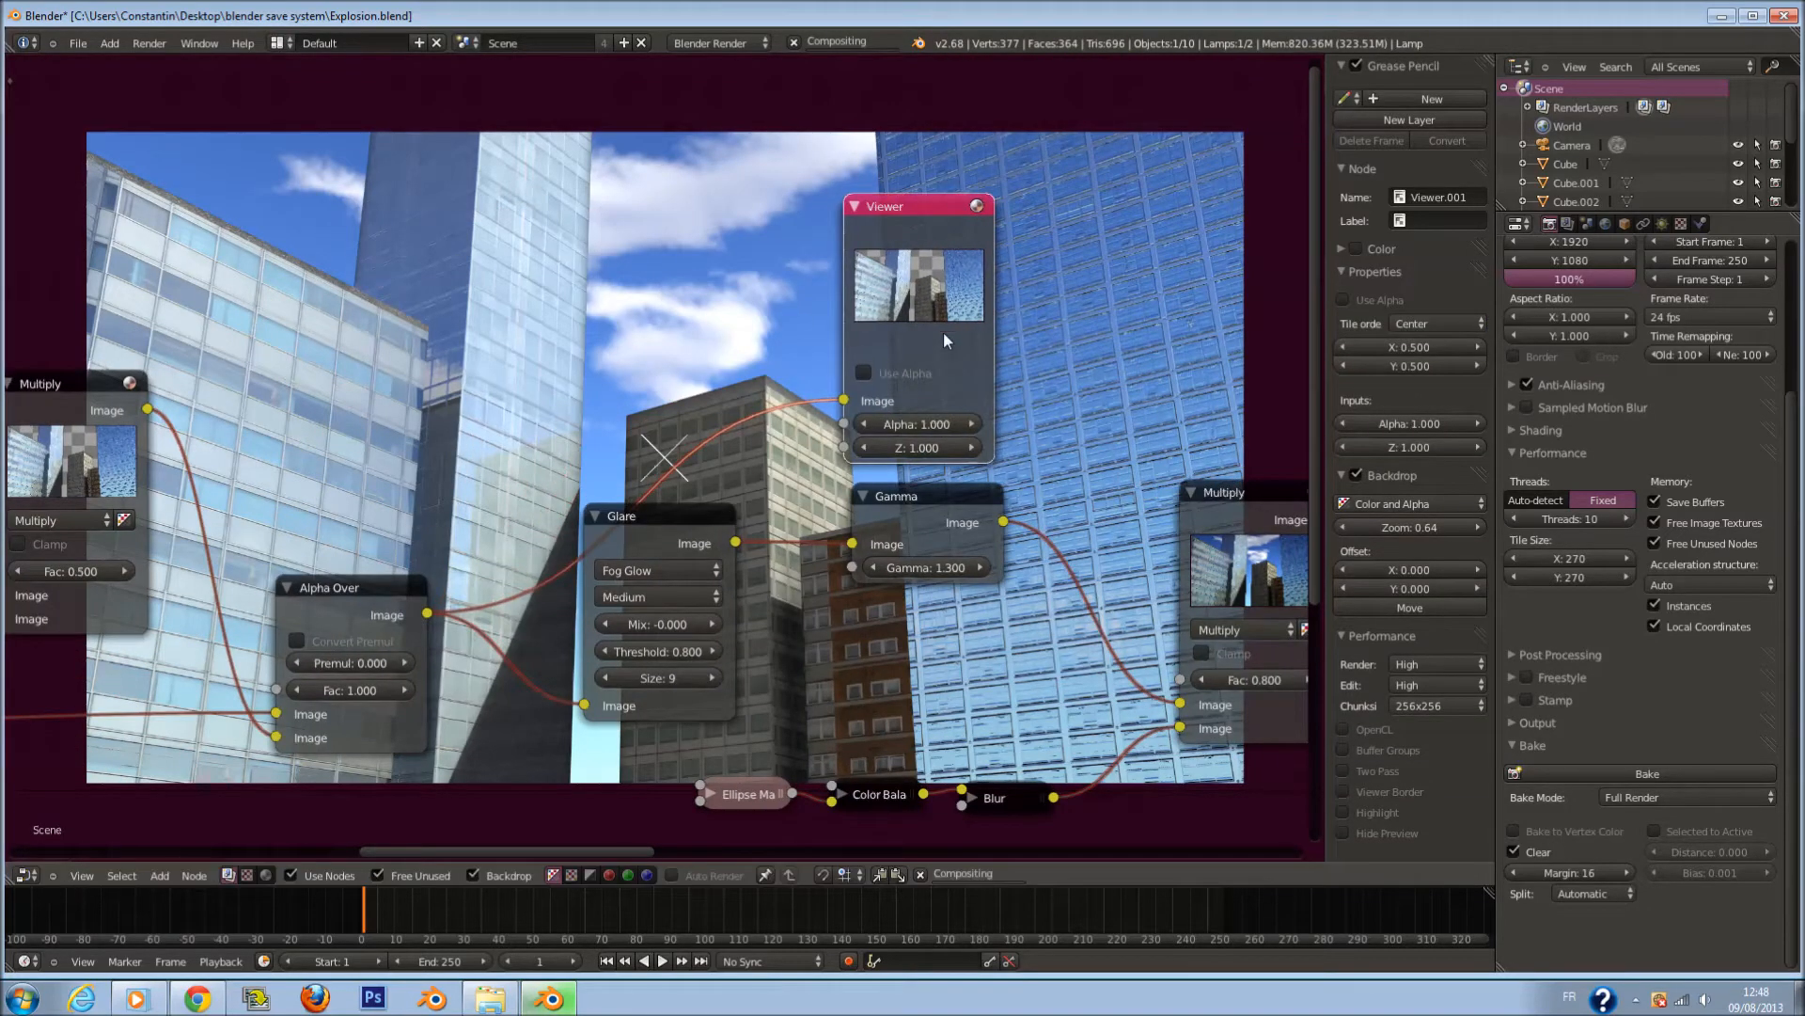
{"action": "left_click", "coordinate": [739, 549]}
{"action": "left_click_drag", "start_coordinate": [739, 550], "coordinate": [841, 395]}
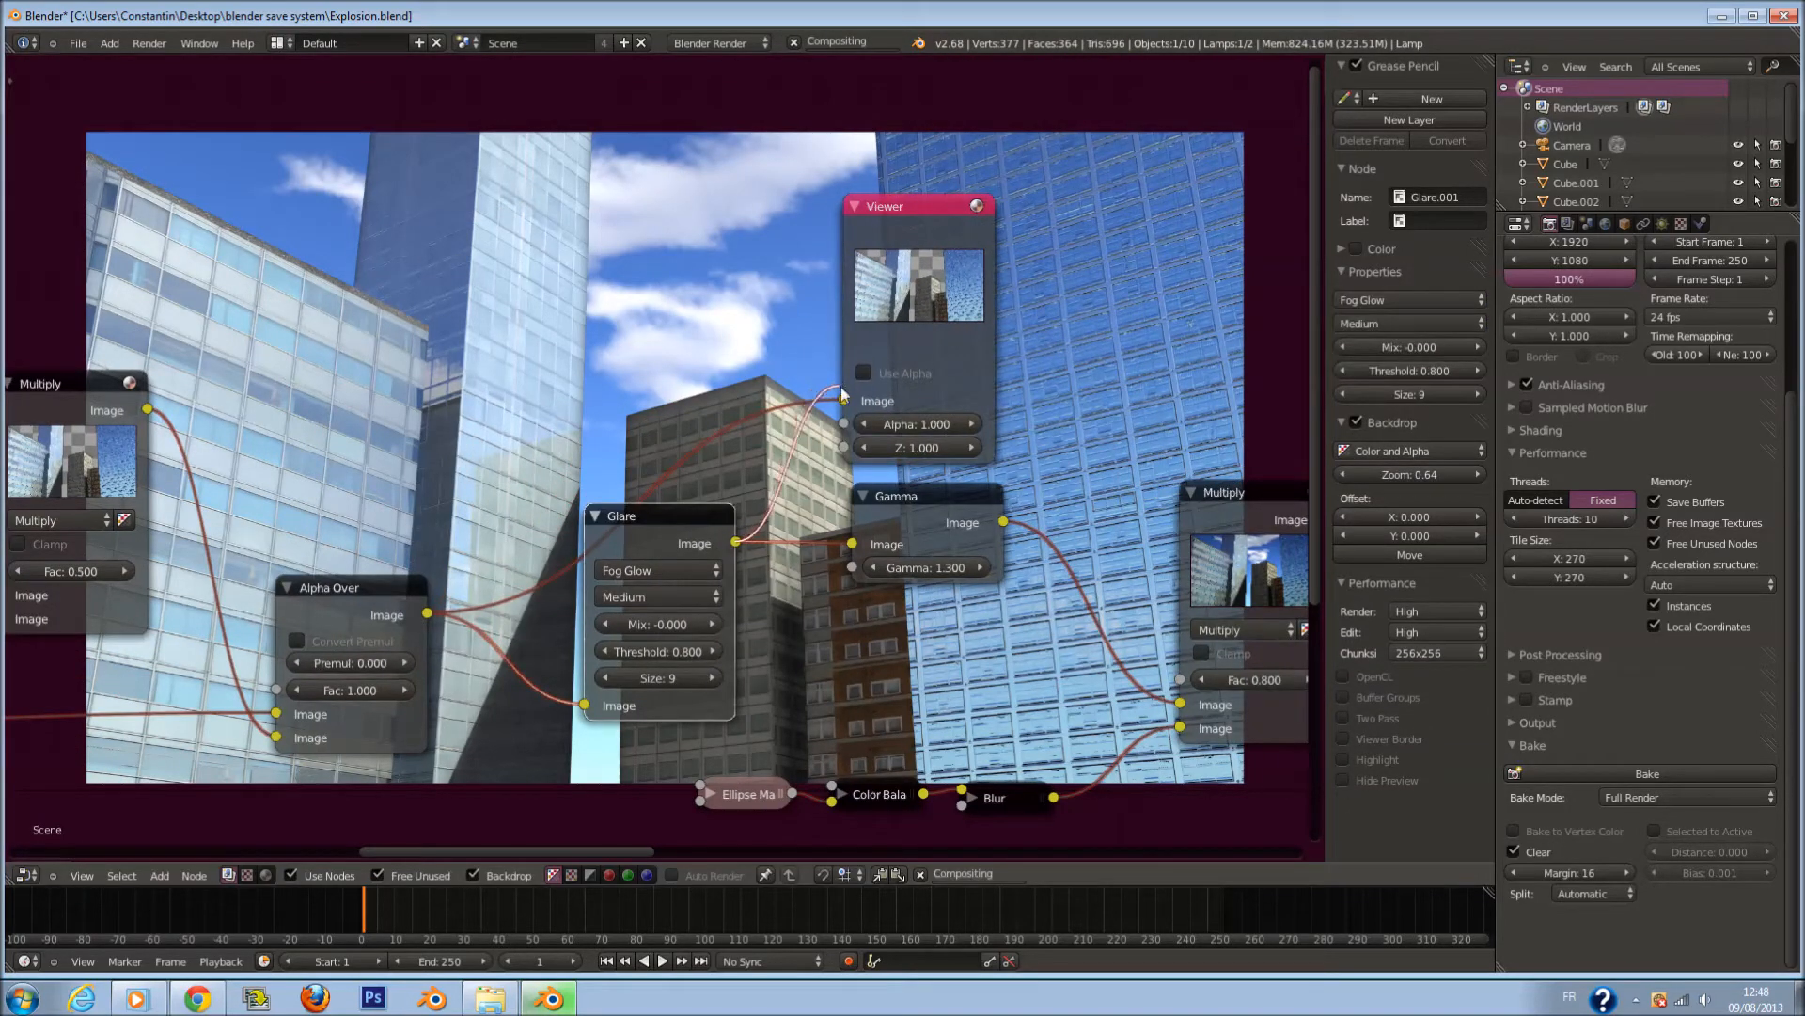
{"action": "left_click", "coordinate": [901, 371]}
{"action": "left_click_drag", "start_coordinate": [944, 336], "coordinate": [916, 310]}
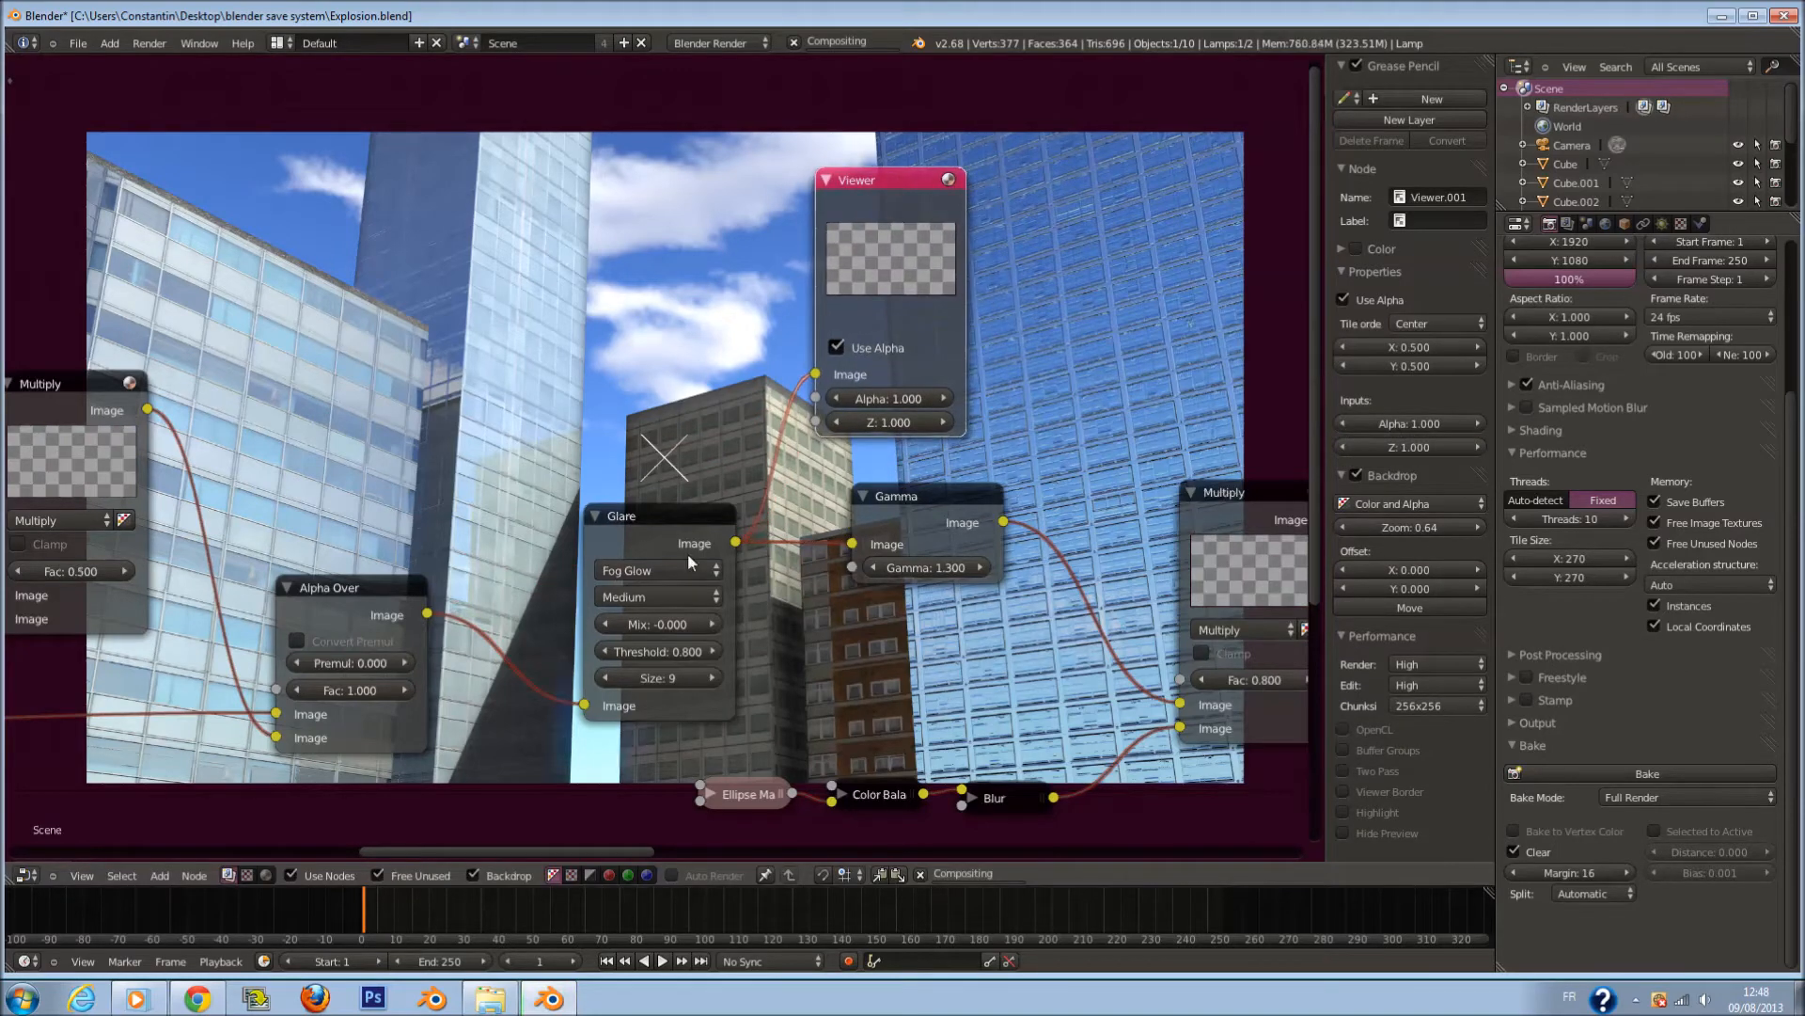
{"action": "scroll", "coordinate": [736, 628], "scroll_direction": "up", "scroll_amount": 3}
{"action": "scroll", "coordinate": [737, 629], "scroll_direction": "down", "scroll_amount": 3}
{"action": "middle_click_drag", "start_coordinate": [833, 630], "coordinate": [844, 537]}
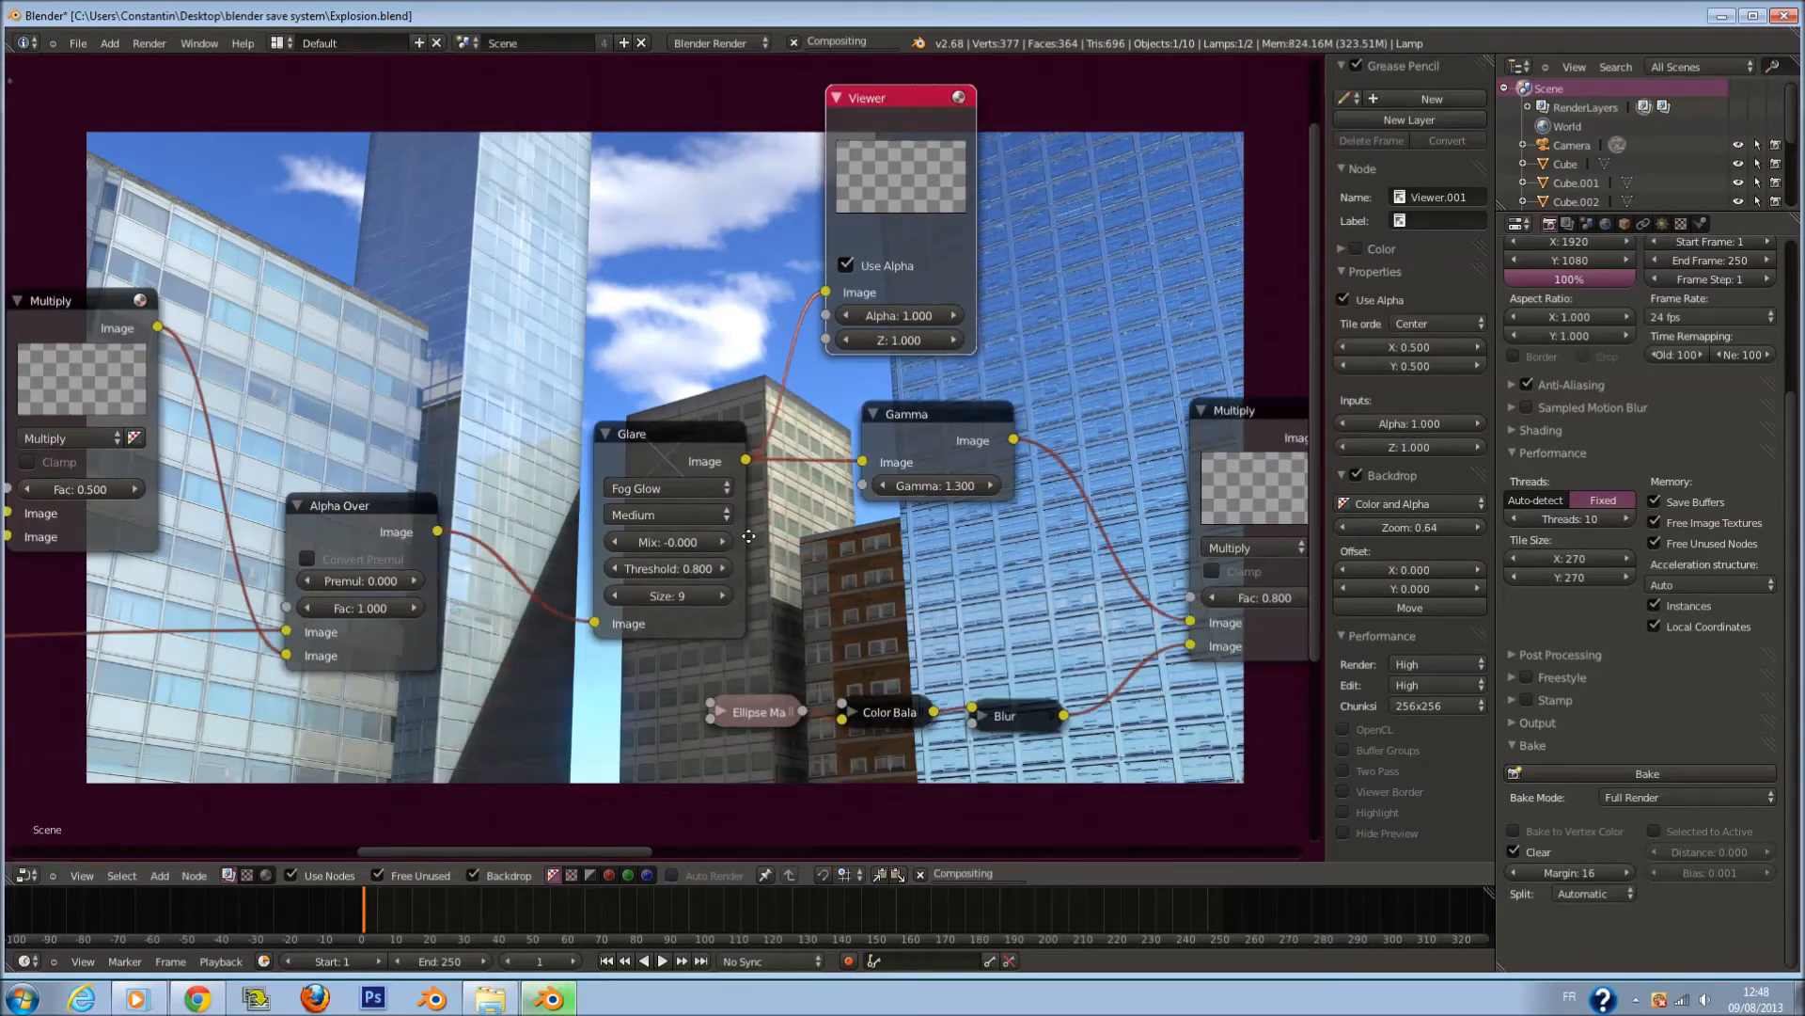
{"action": "scroll", "coordinate": [844, 536], "scroll_direction": "up", "scroll_amount": 1}
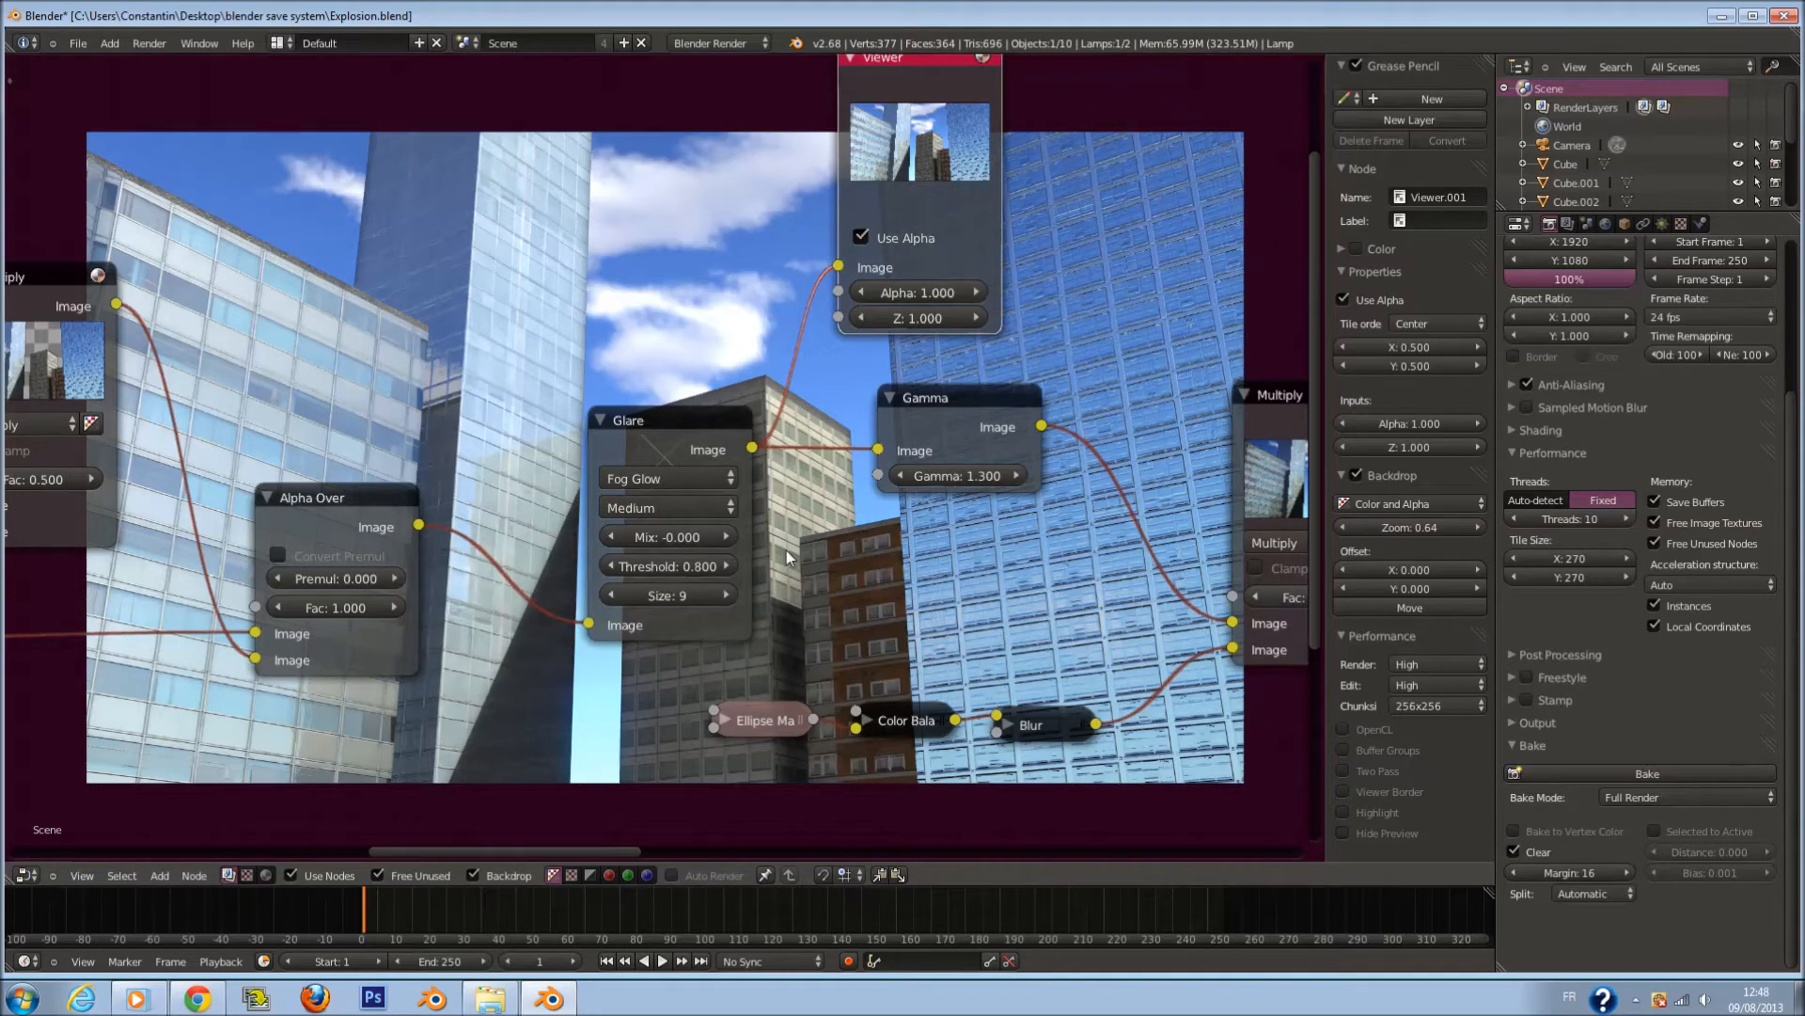
{"action": "scroll", "coordinate": [788, 557], "scroll_direction": "up", "scroll_amount": 1}
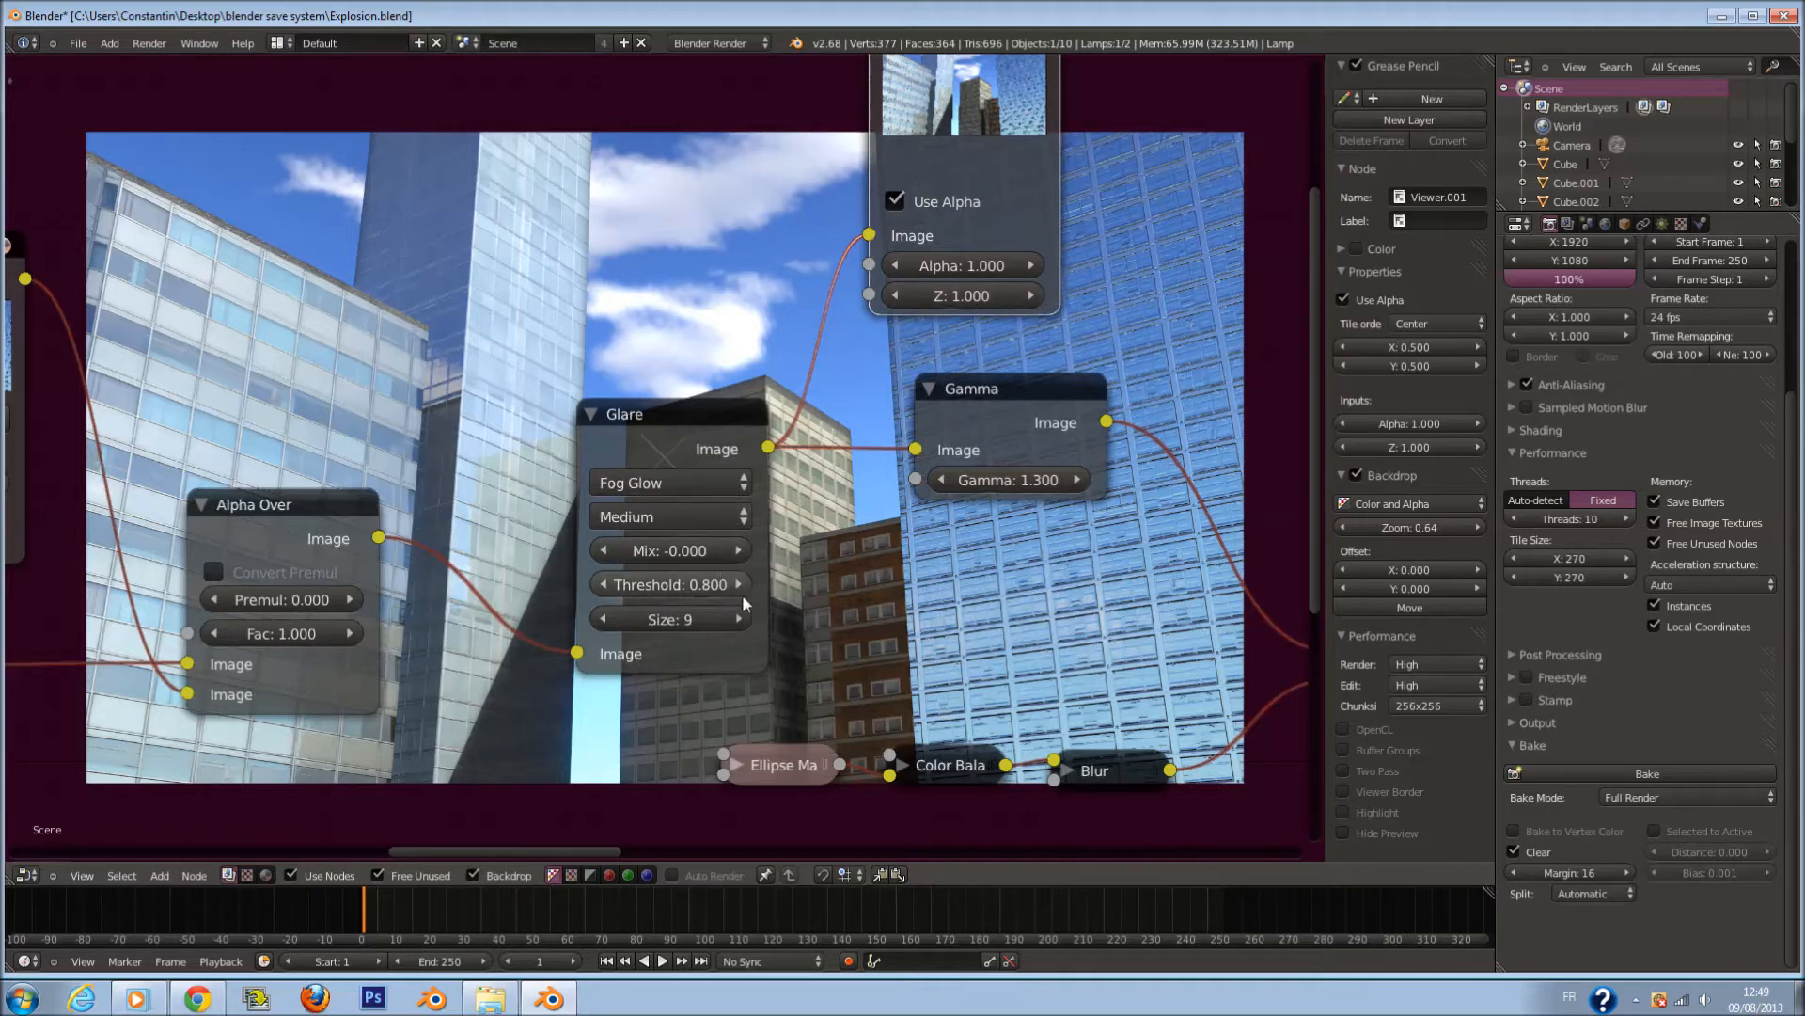
Move the Viewer node past the Gamma node and connect the Gamma node's output to its image input.
{"action": "scroll", "coordinate": [871, 349], "scroll_direction": "down", "scroll_amount": 2}
{"action": "middle_click_drag", "start_coordinate": [871, 357], "coordinate": [689, 460]}
{"action": "scroll", "coordinate": [696, 395], "scroll_direction": "up", "scroll_amount": 1}
{"action": "left_click_drag", "start_coordinate": [724, 291], "coordinate": [1048, 253]}
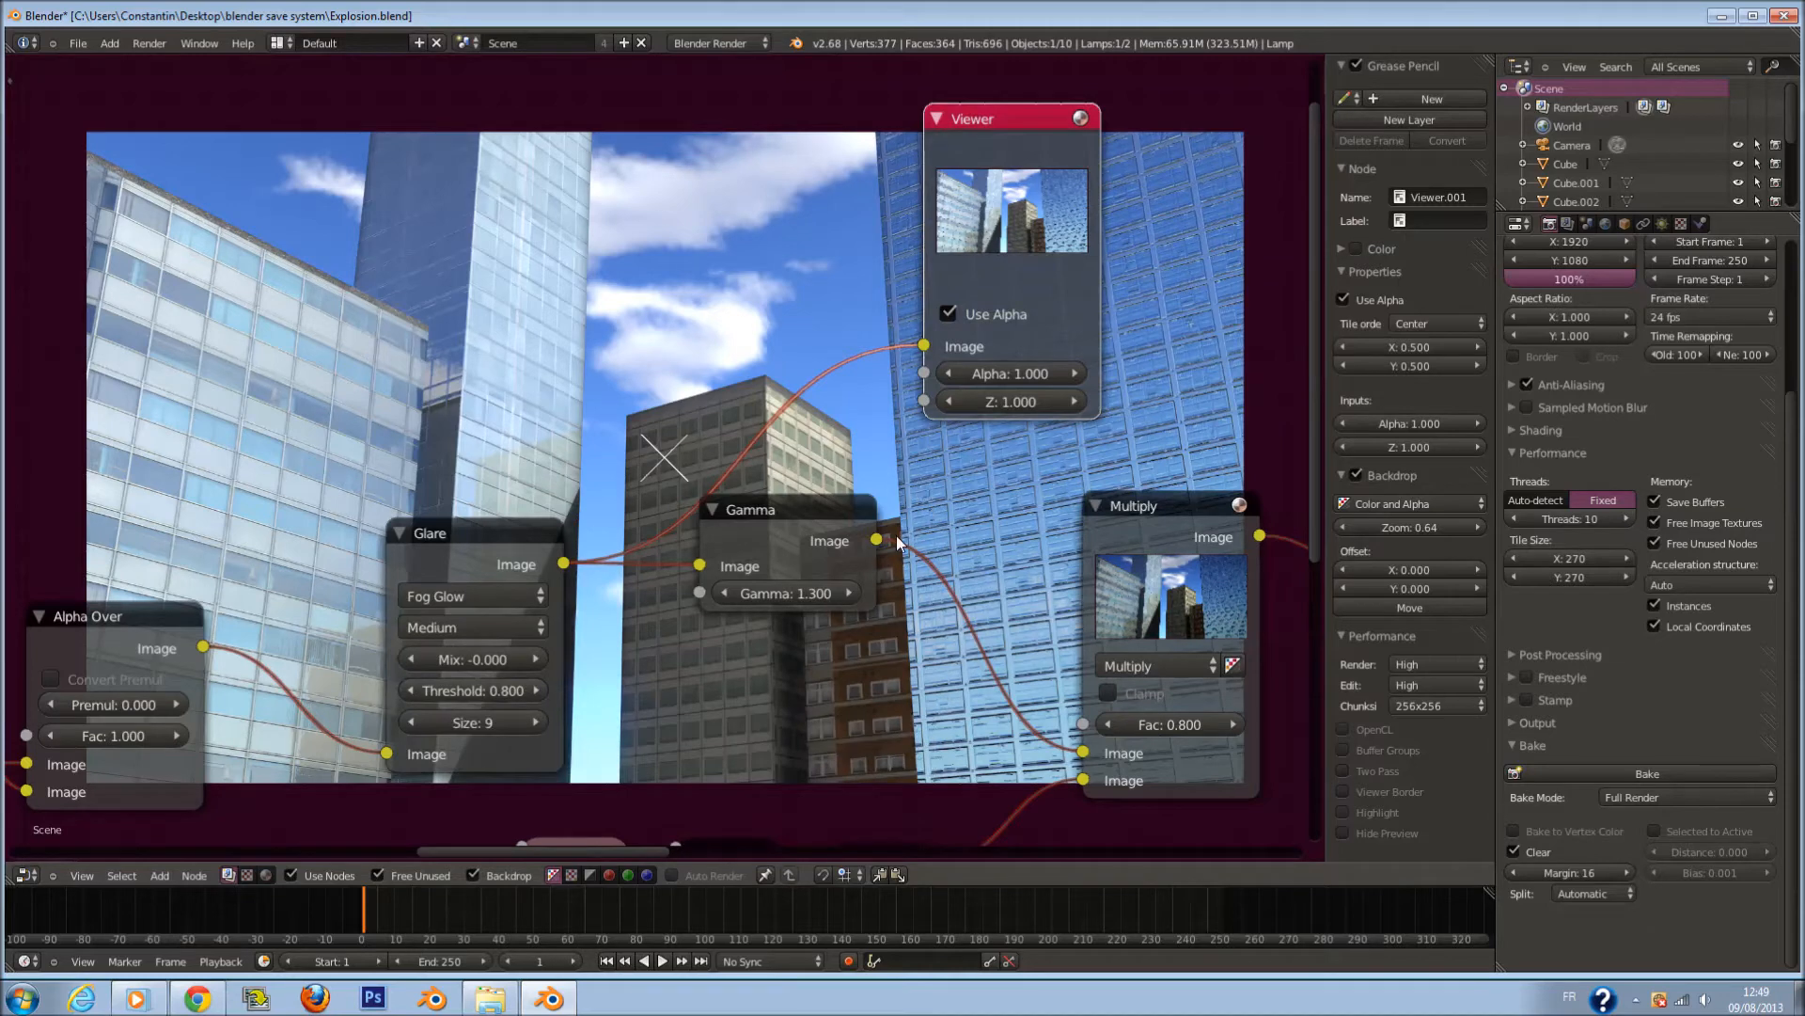
{"action": "left_click_drag", "start_coordinate": [881, 539], "coordinate": [924, 345]}
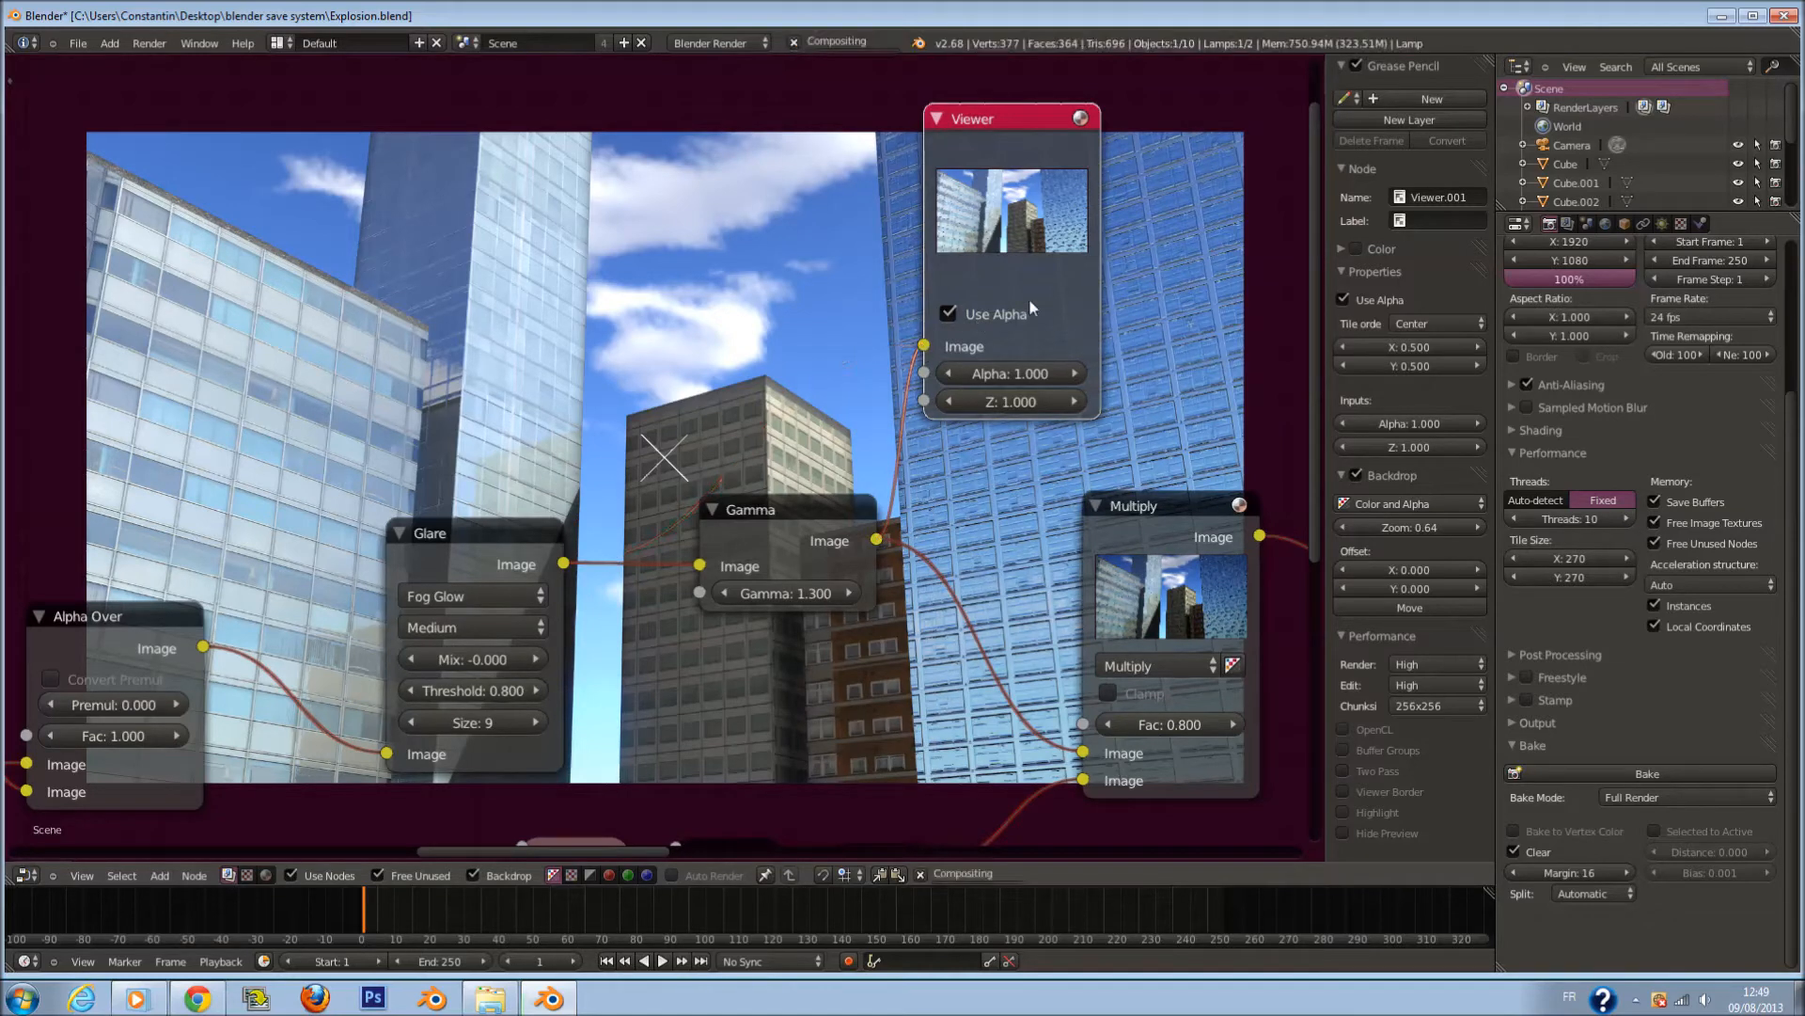
{"action": "scroll", "coordinate": [1011, 291], "scroll_direction": "down", "scroll_amount": 3}
{"action": "middle_click_drag", "start_coordinate": [988, 269], "coordinate": [911, 257]}
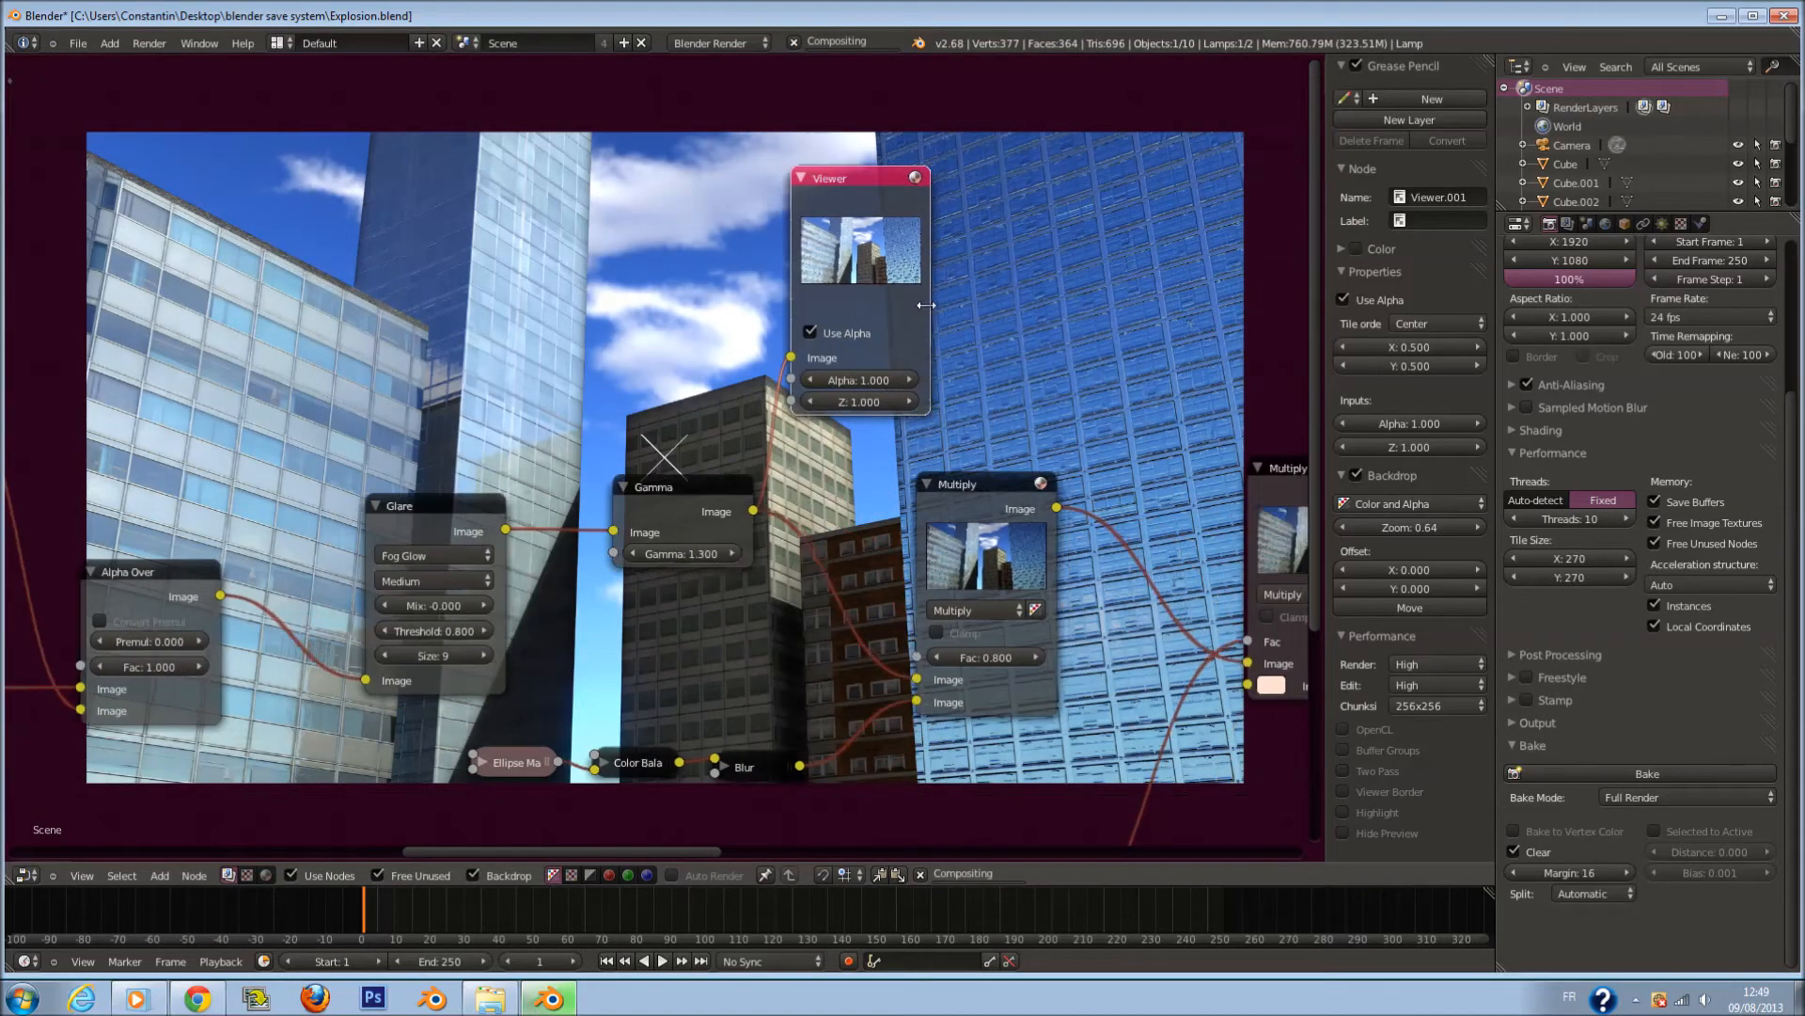
Move the Viewer node beyond the Multiply node that follows Gamma and connect that Multiply's output to its image input.
{"action": "scroll", "coordinate": [911, 256], "scroll_direction": "up", "scroll_amount": 2}
{"action": "left_click_drag", "start_coordinate": [912, 256], "coordinate": [1052, 281]}
{"action": "middle_click_drag", "start_coordinate": [974, 473], "coordinate": [874, 360]}
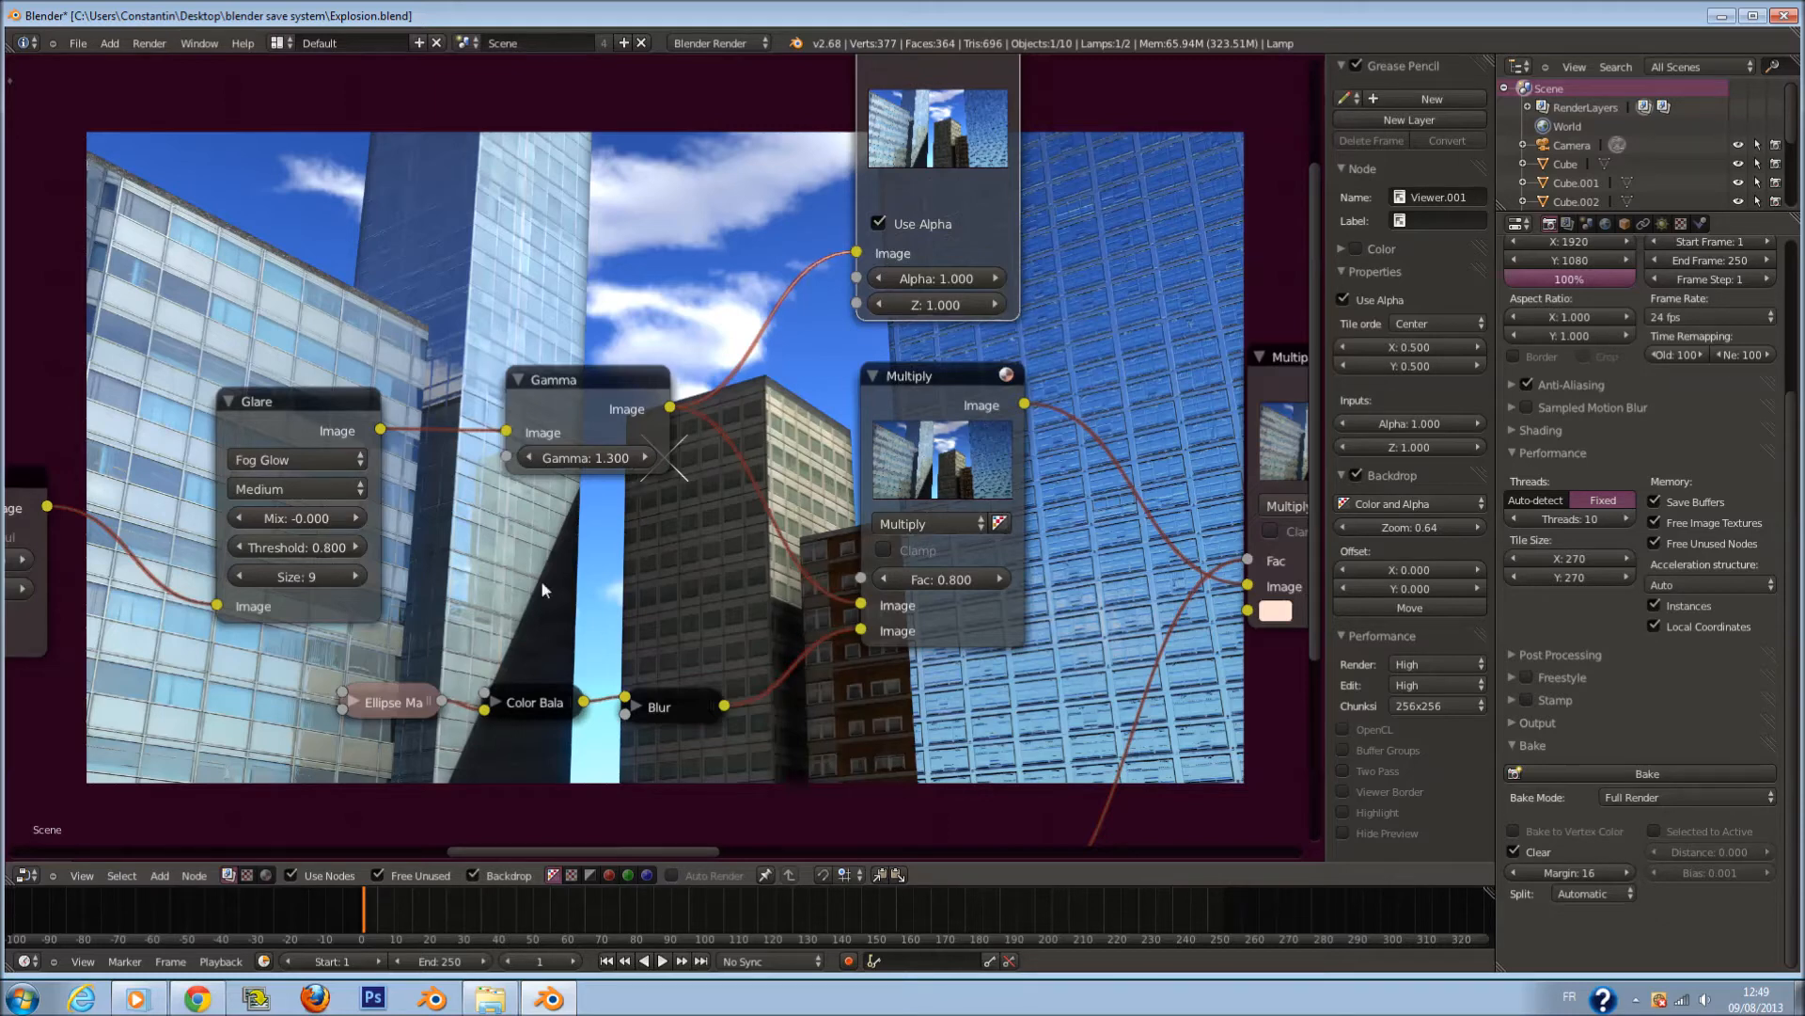
{"action": "scroll", "coordinate": [1023, 459], "scroll_direction": "up", "scroll_amount": 1}
{"action": "left_click_drag", "start_coordinate": [989, 172], "coordinate": [1201, 209]}
{"action": "middle_click_drag", "start_coordinate": [1201, 209], "coordinate": [1020, 238]}
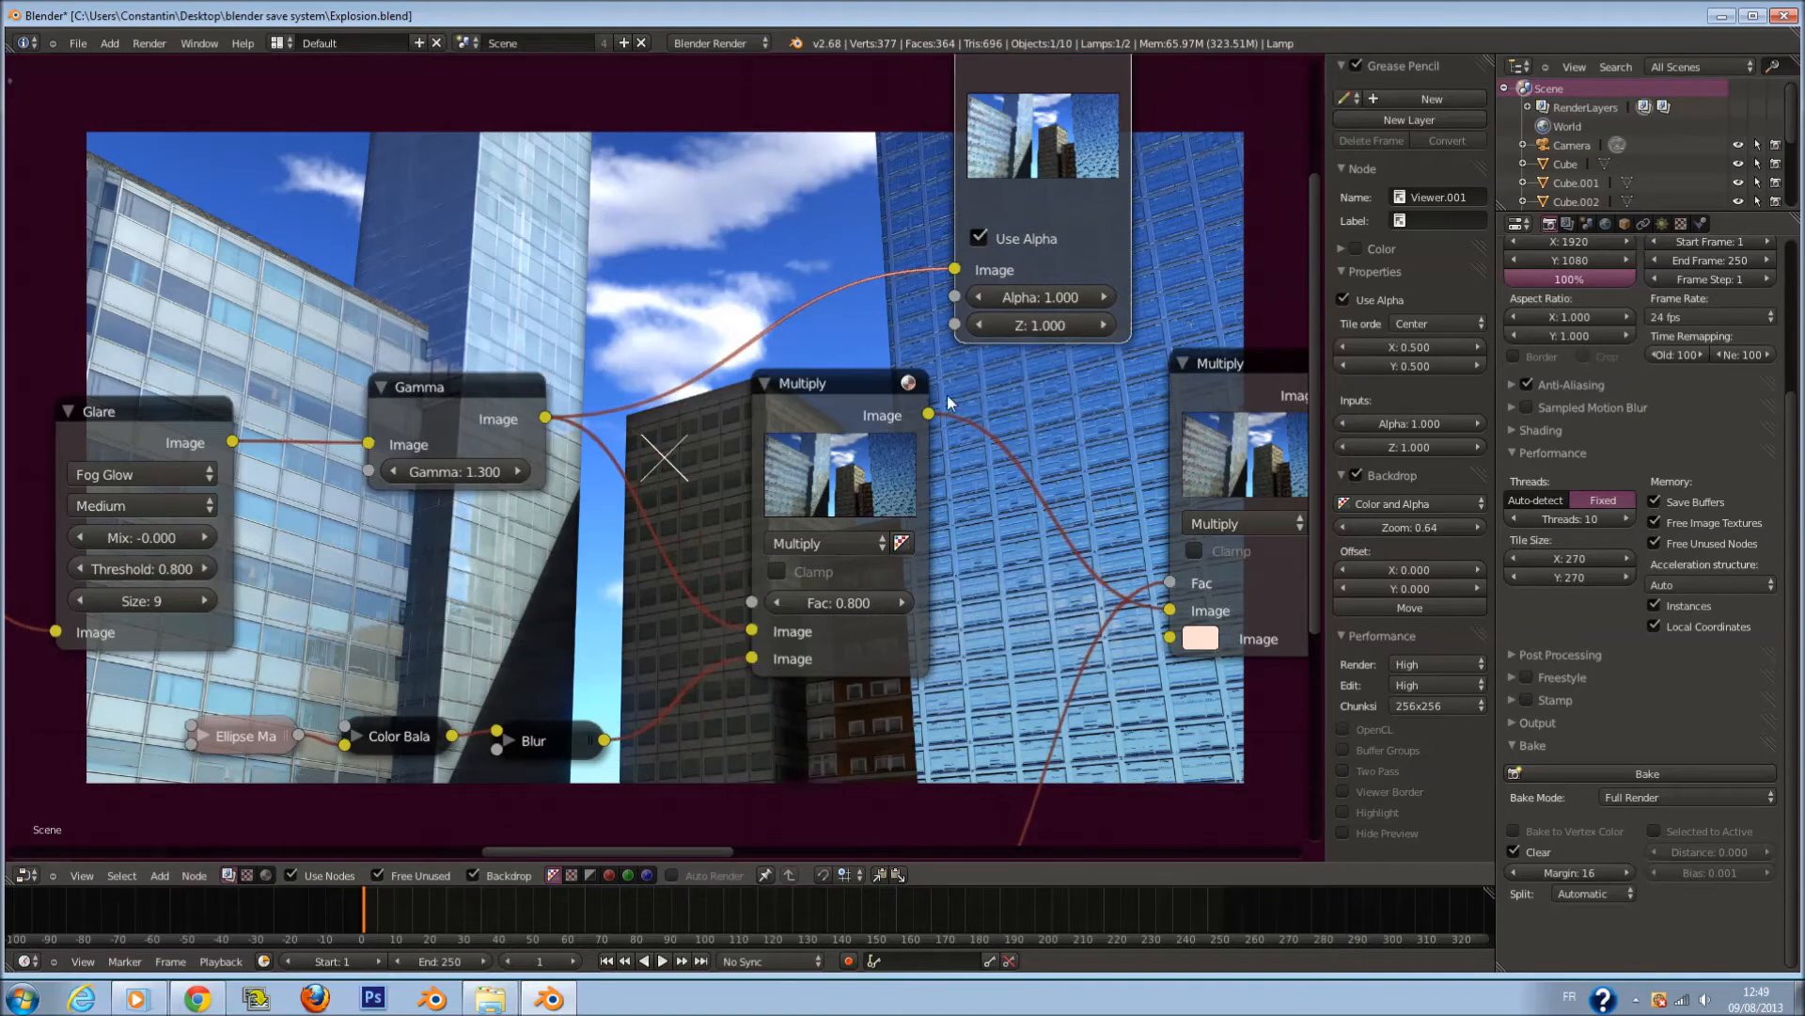
{"action": "left_click_drag", "start_coordinate": [1027, 215], "coordinate": [1209, 177]}
{"action": "scroll", "coordinate": [882, 401], "scroll_direction": "down", "scroll_amount": 1}
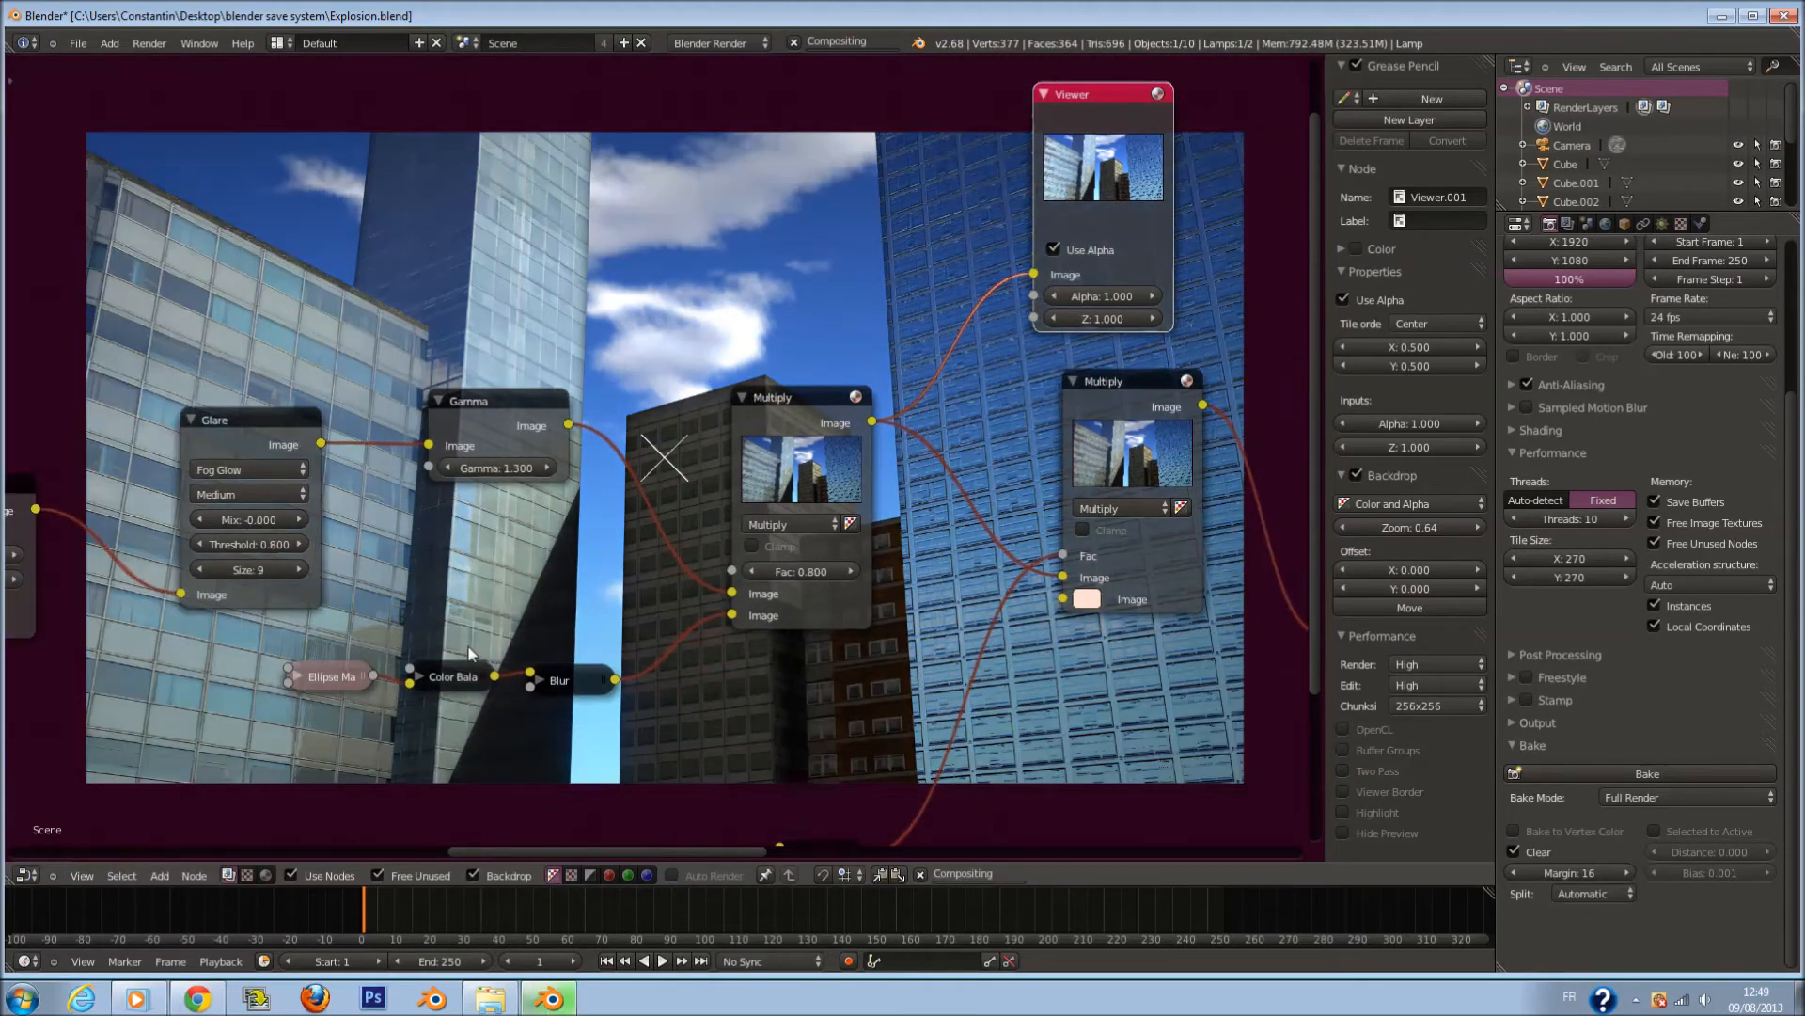
Expand the Ellipse Mask node to examine its position, size and mask type, and collapse it again.
{"action": "scroll", "coordinate": [377, 679], "scroll_direction": "up", "scroll_amount": 4}
{"action": "middle_click_drag", "start_coordinate": [376, 679], "coordinate": [701, 181]}
{"action": "scroll", "coordinate": [478, 252], "scroll_direction": "up", "scroll_amount": 1}
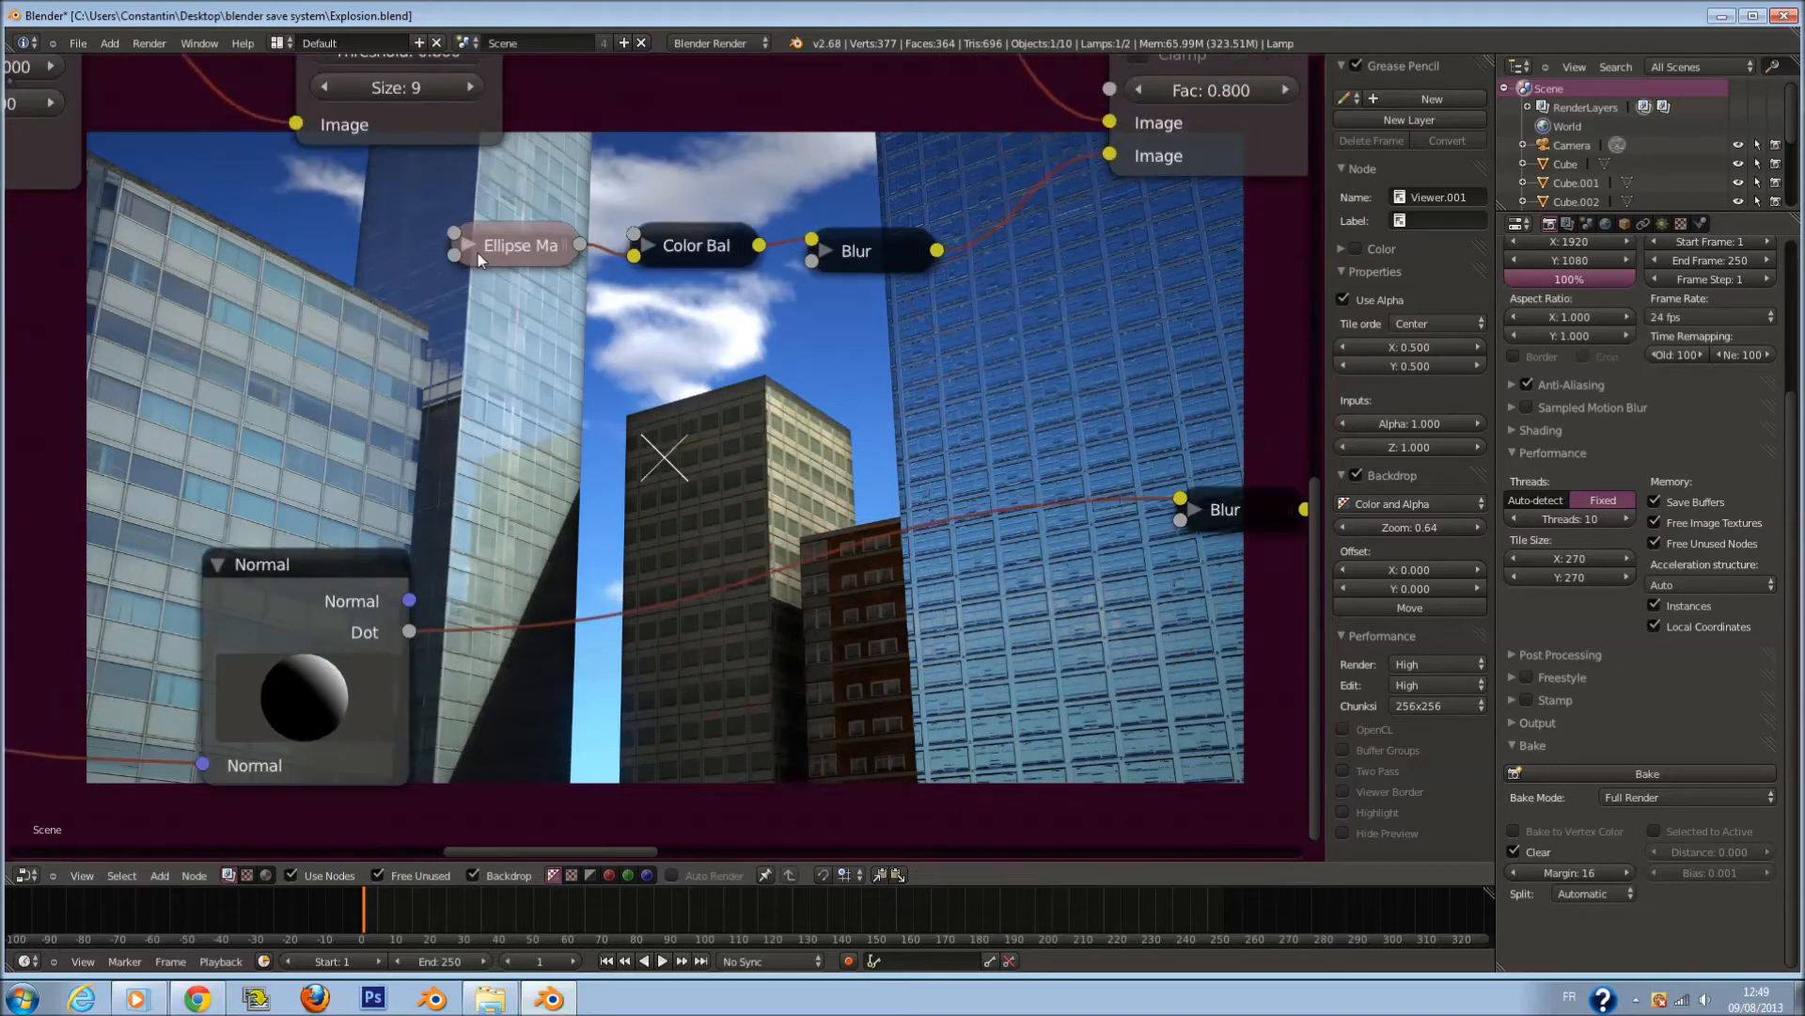
{"action": "left_click", "coordinate": [475, 250]}
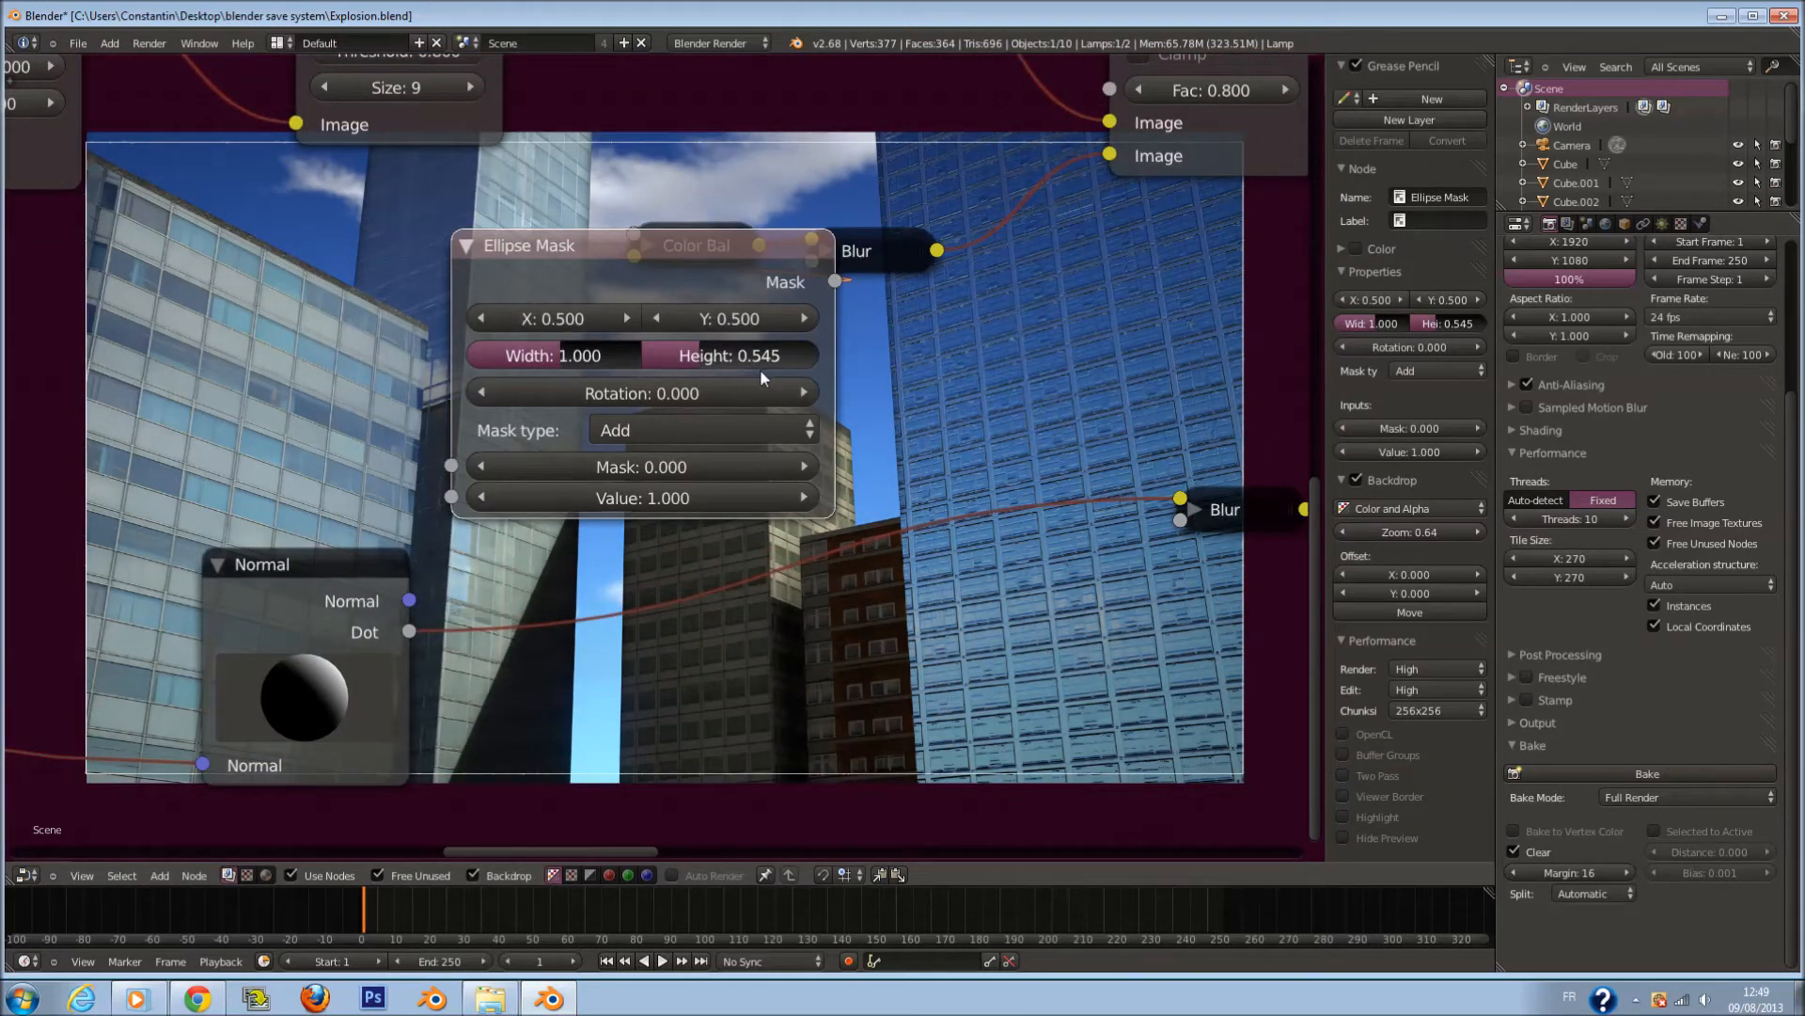
{"action": "left_click", "coordinate": [466, 246]}
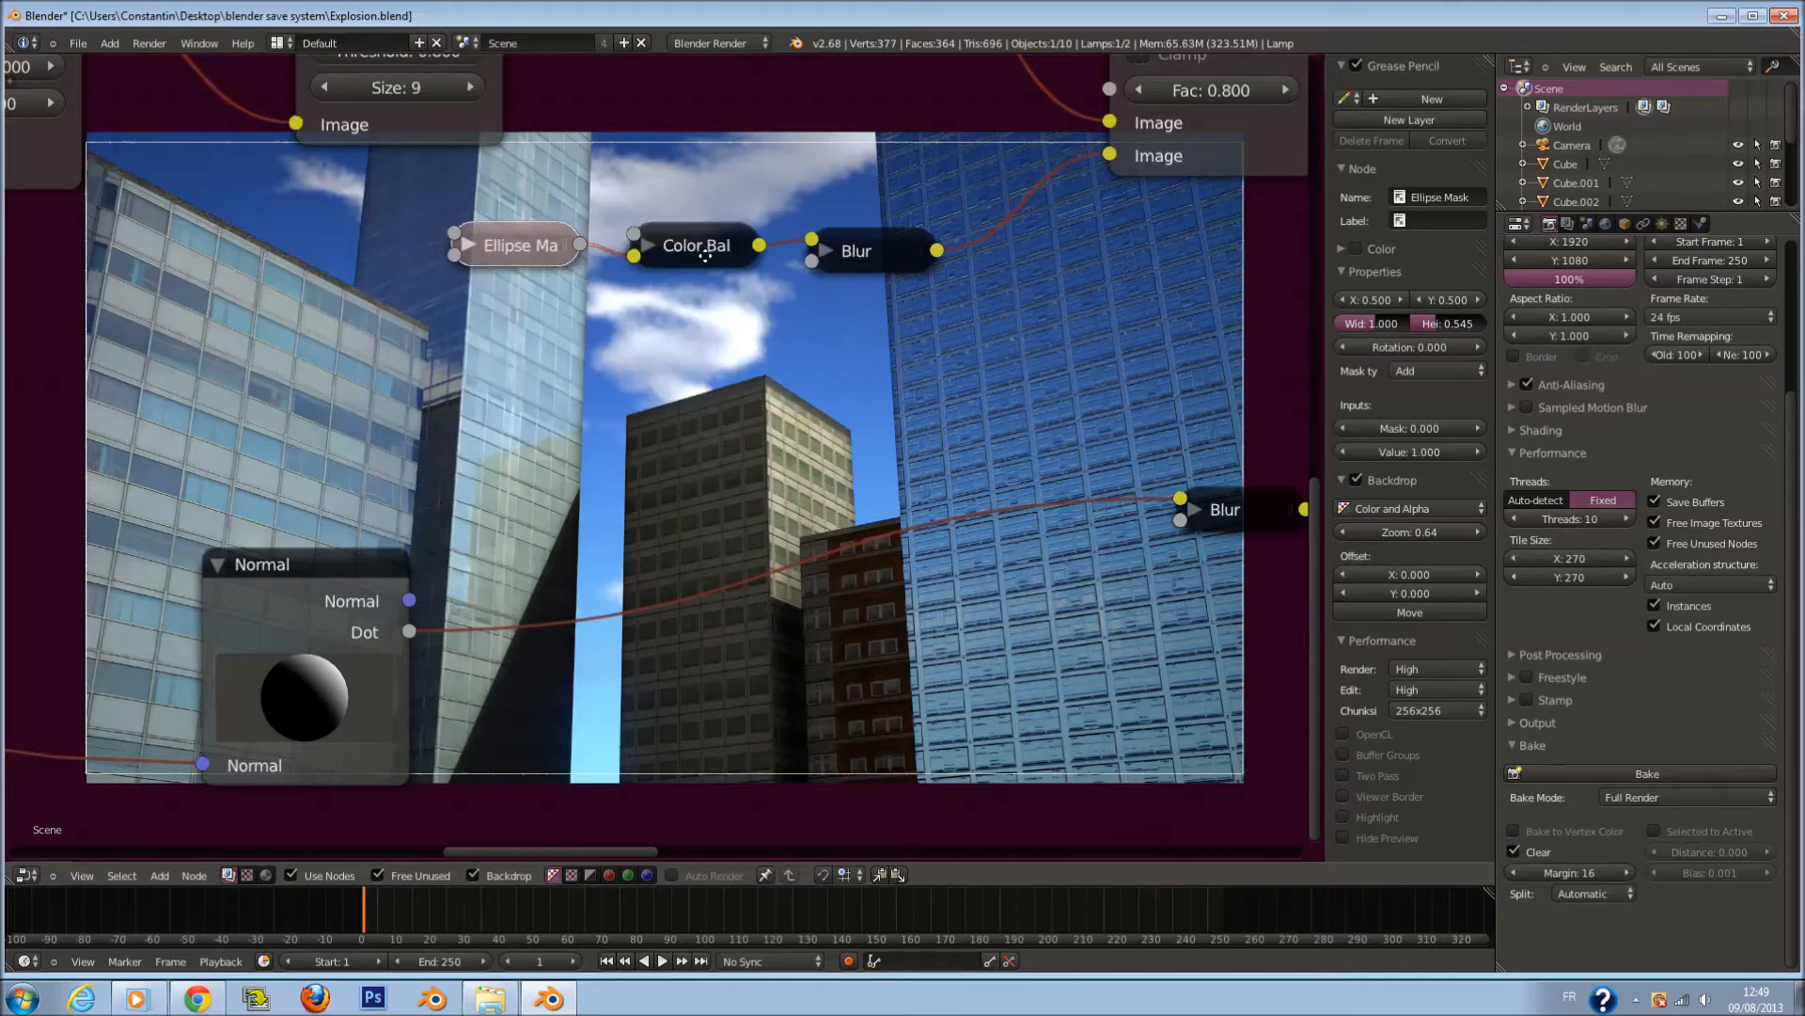
Expand the Color Balance node to examine its lift, gamma and gain colors, and collapse it again.
{"action": "left_click", "coordinate": [642, 284]}
{"action": "scroll", "coordinate": [738, 449], "scroll_direction": "up", "scroll_amount": 1}
{"action": "middle_click_drag", "start_coordinate": [893, 456], "coordinate": [726, 457]}
{"action": "scroll", "coordinate": [772, 446], "scroll_direction": "up", "scroll_amount": 1}
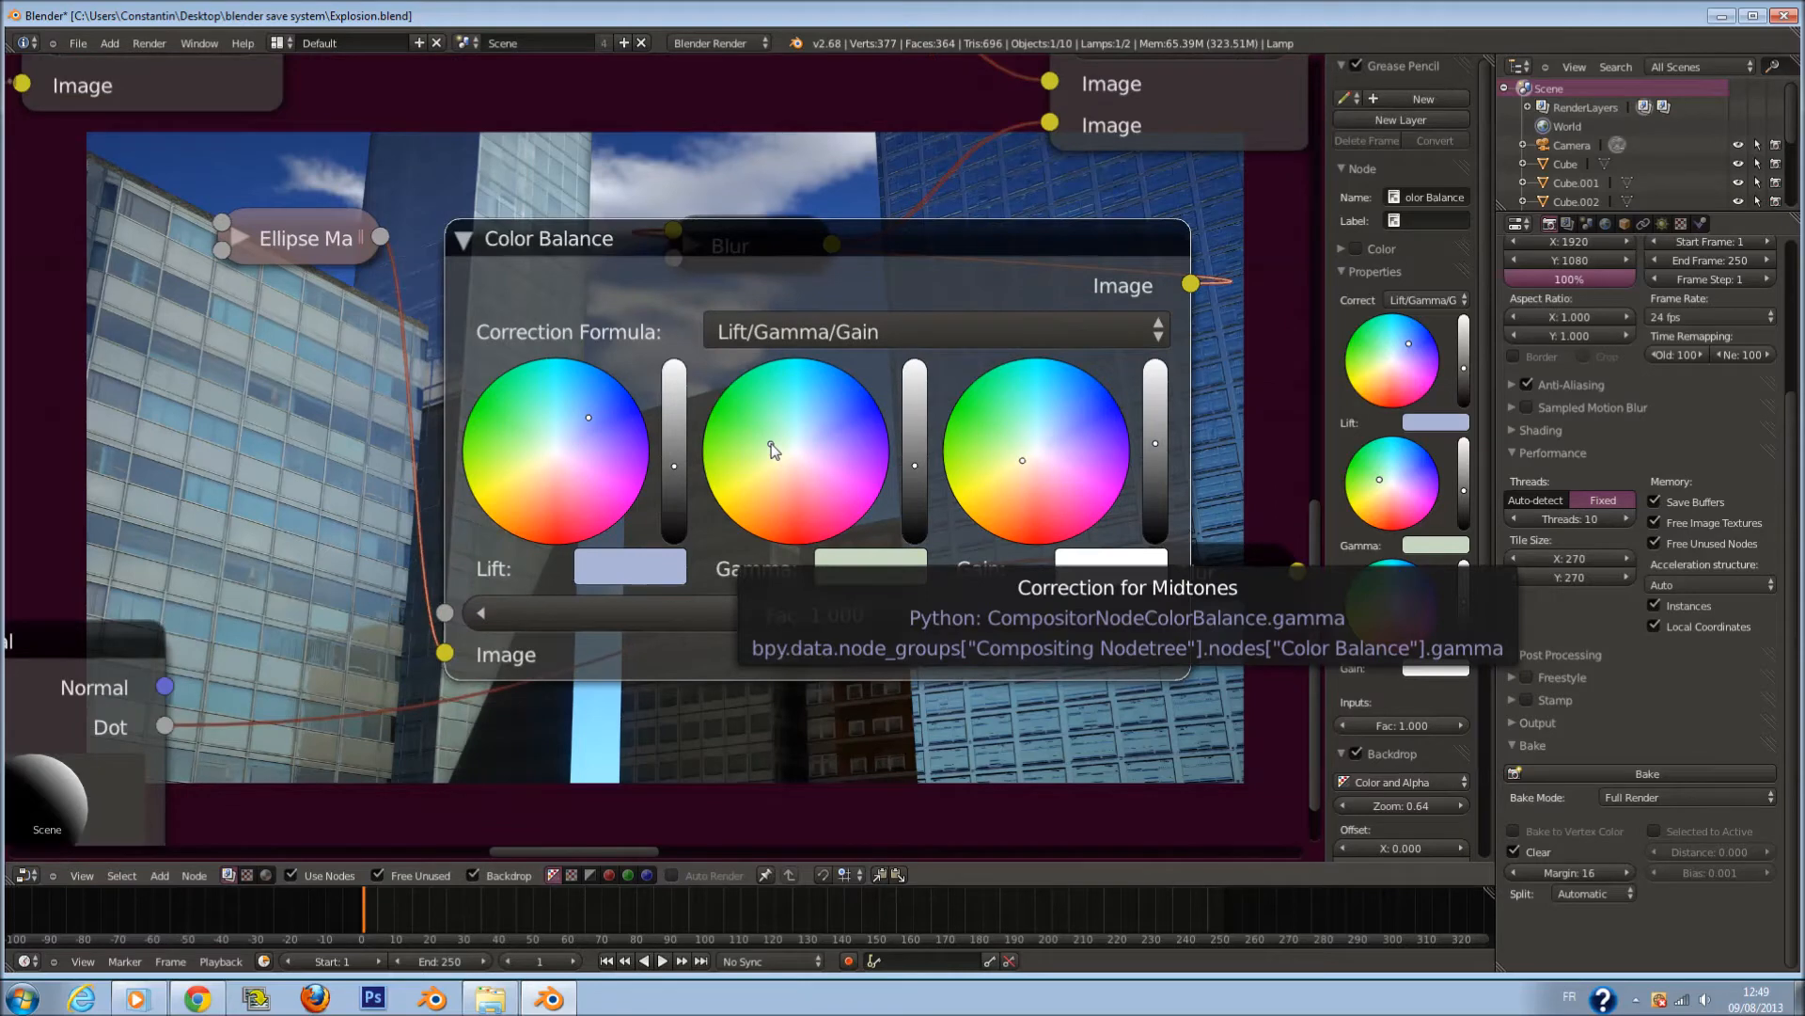
{"action": "left_click", "coordinate": [463, 241]}
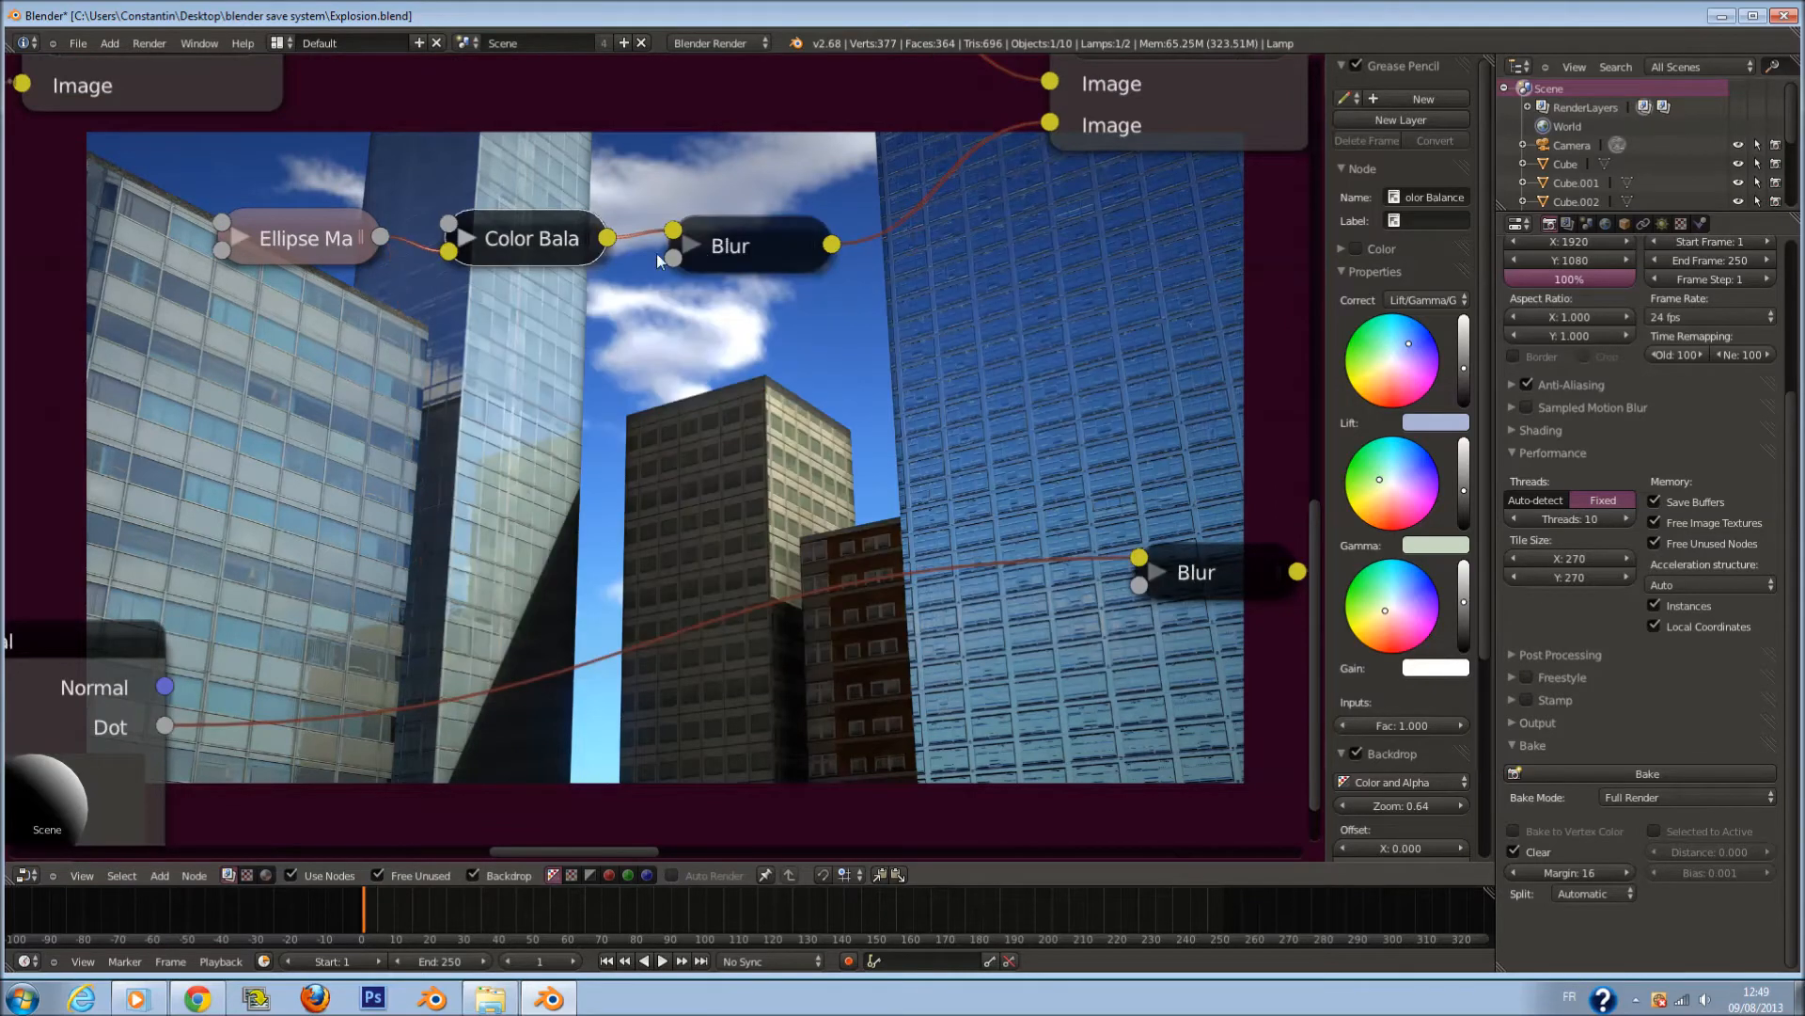
Expand the Blur node after Color Balance to examine its settings, collapse it, and inspect the Multiply node it feeds.
{"action": "left_click", "coordinate": [694, 247]}
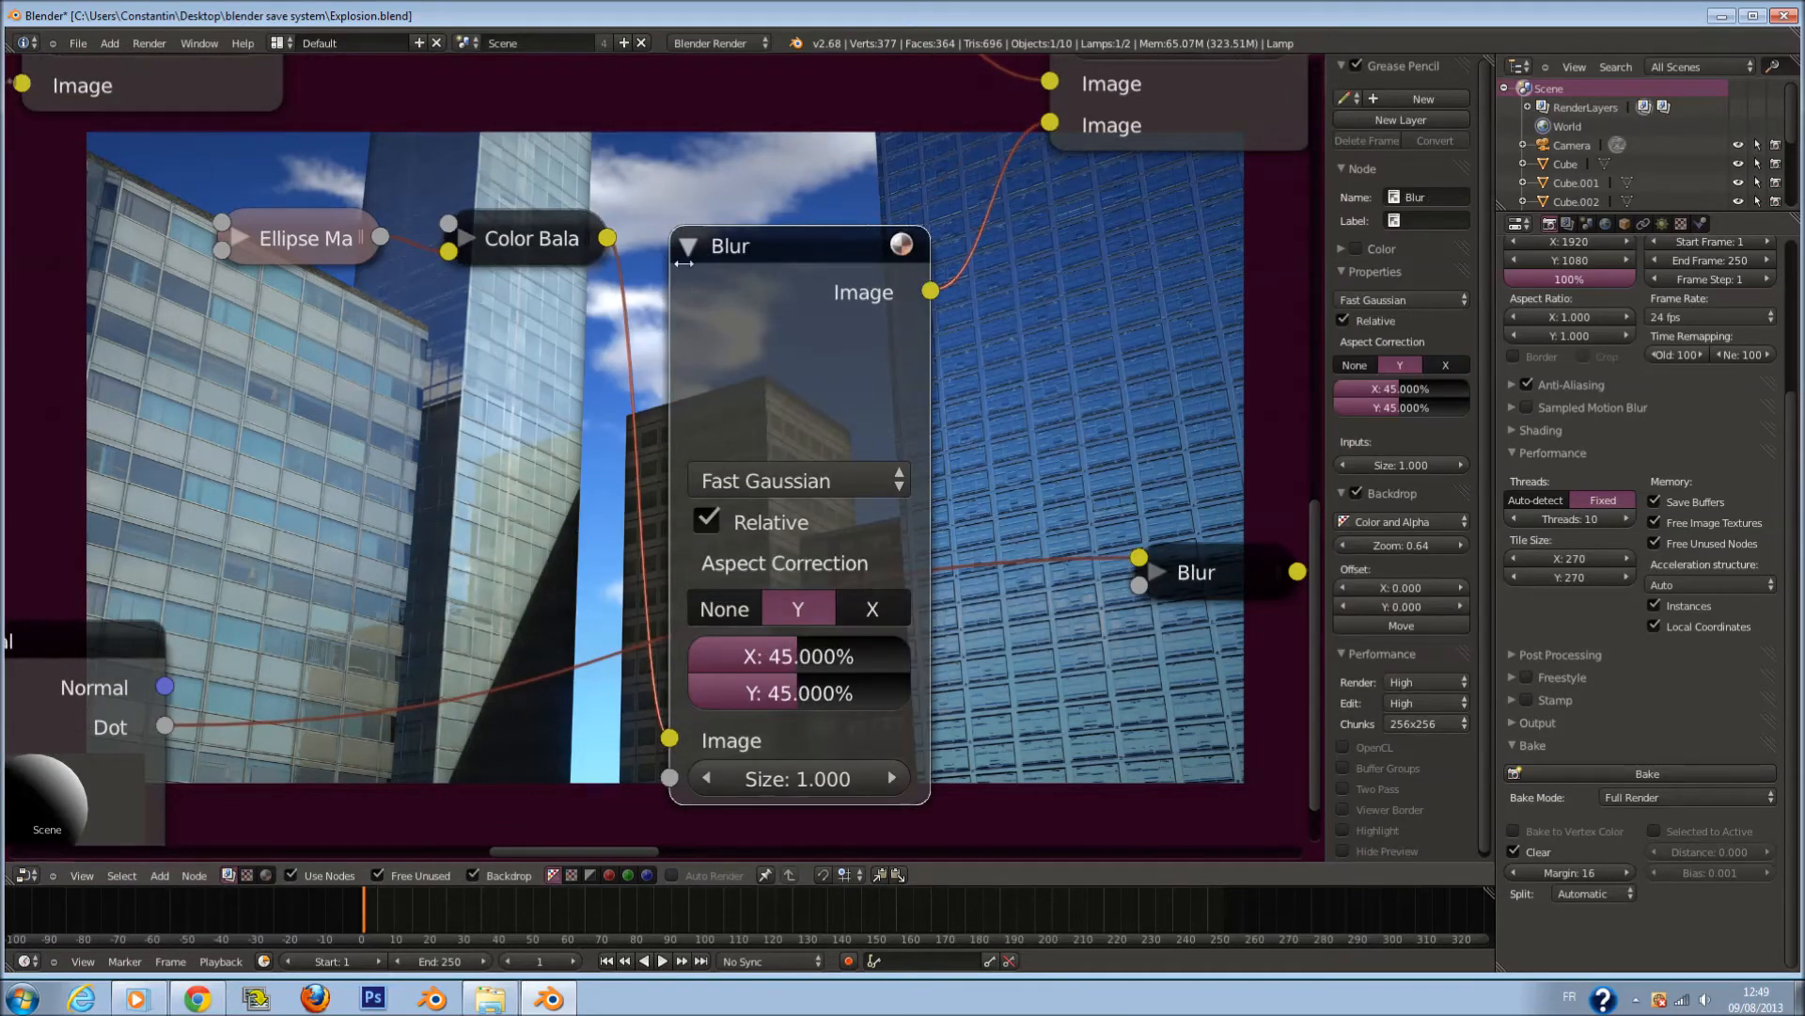
{"action": "key", "text": "h"}
{"action": "scroll", "coordinate": [684, 252], "scroll_direction": "down", "scroll_amount": 3}
{"action": "middle_click_drag", "start_coordinate": [971, 222], "coordinate": [711, 568]}
{"action": "scroll", "coordinate": [711, 570], "scroll_direction": "up", "scroll_amount": 2}
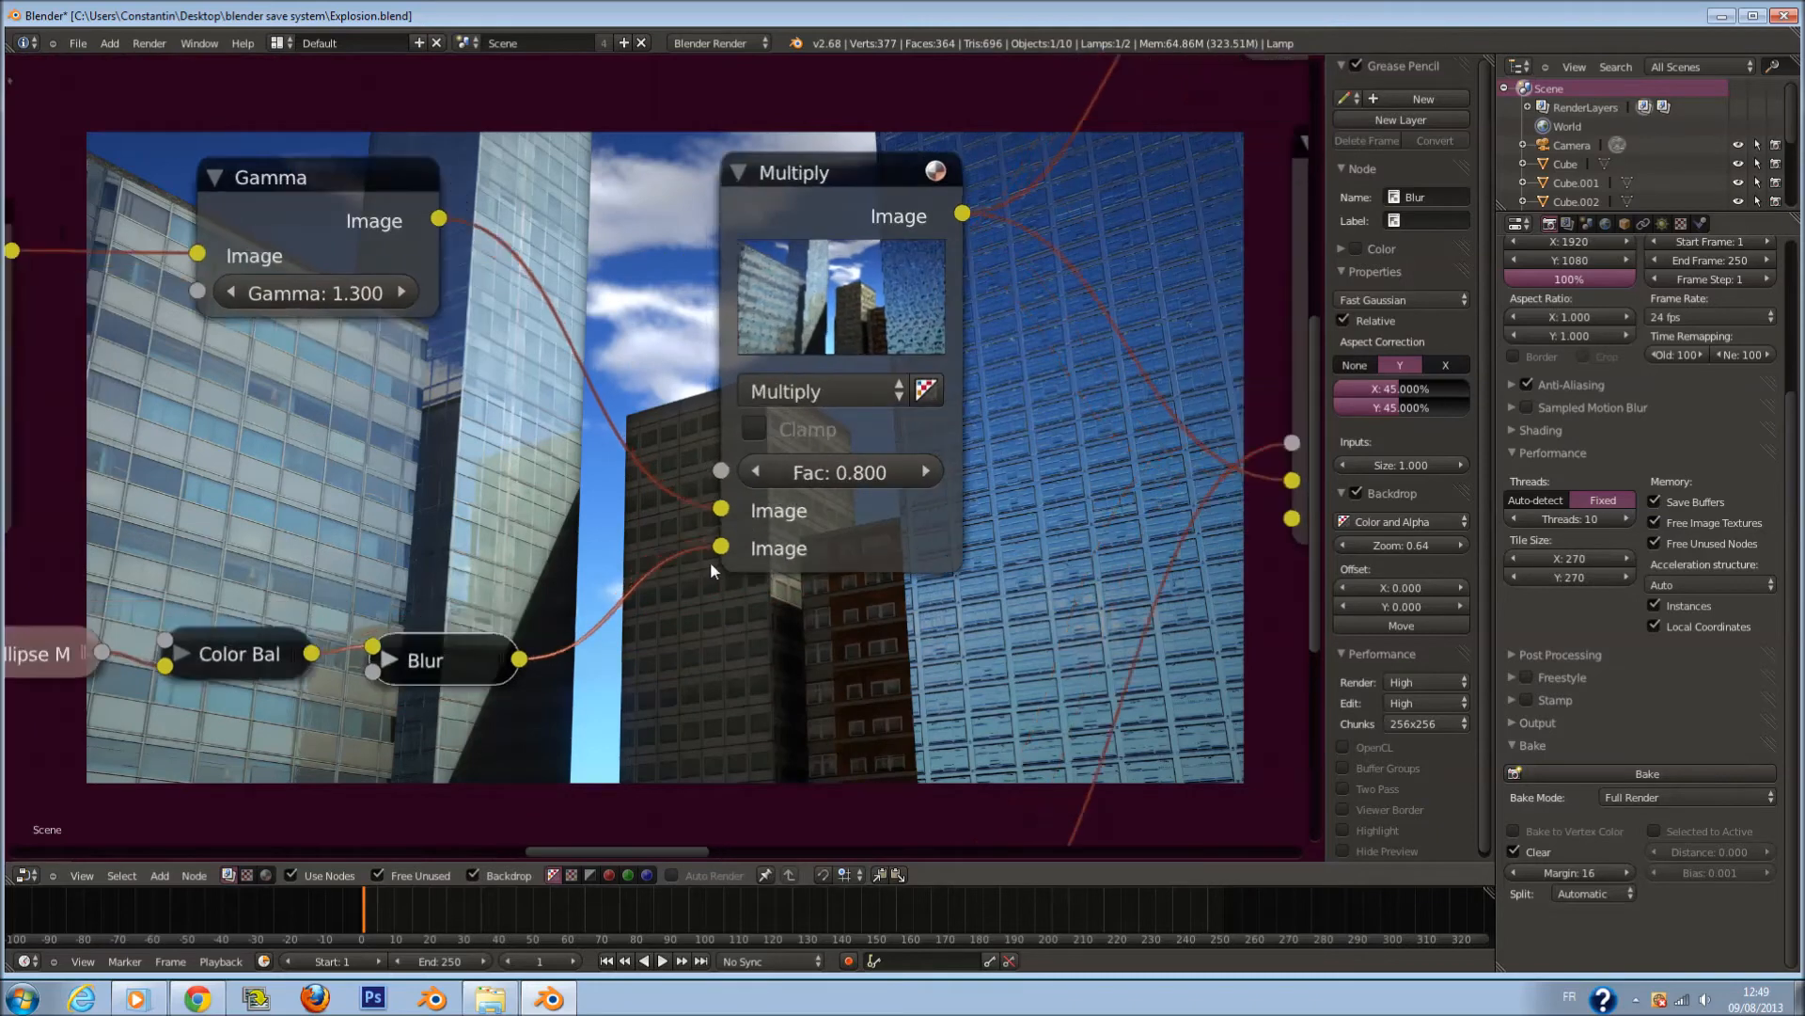
Move the Viewer node directly above the second Multiply node, the one that feeds Color Balance.
{"action": "scroll", "coordinate": [811, 381], "scroll_direction": "down", "scroll_amount": 6}
{"action": "middle_click_drag", "start_coordinate": [886, 301], "coordinate": [862, 425]}
{"action": "scroll", "coordinate": [862, 425], "scroll_direction": "up", "scroll_amount": 3}
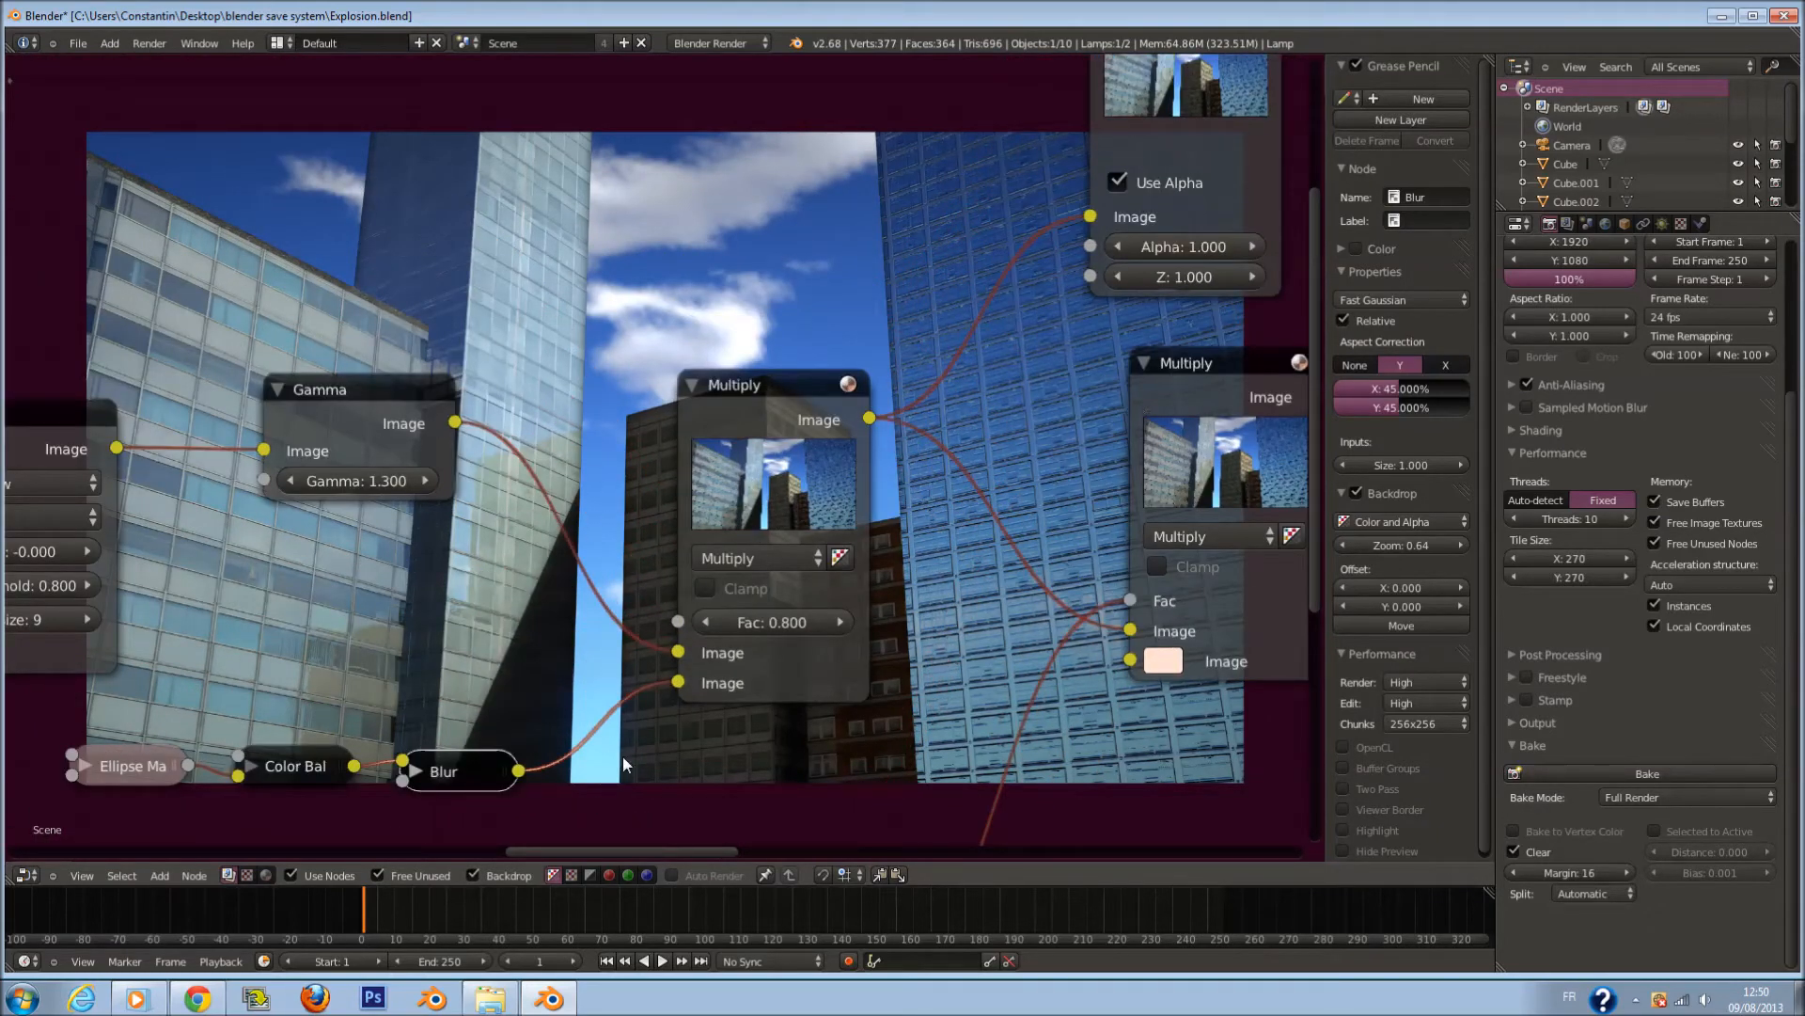
{"action": "middle_click_drag", "start_coordinate": [545, 761], "coordinate": [602, 596]}
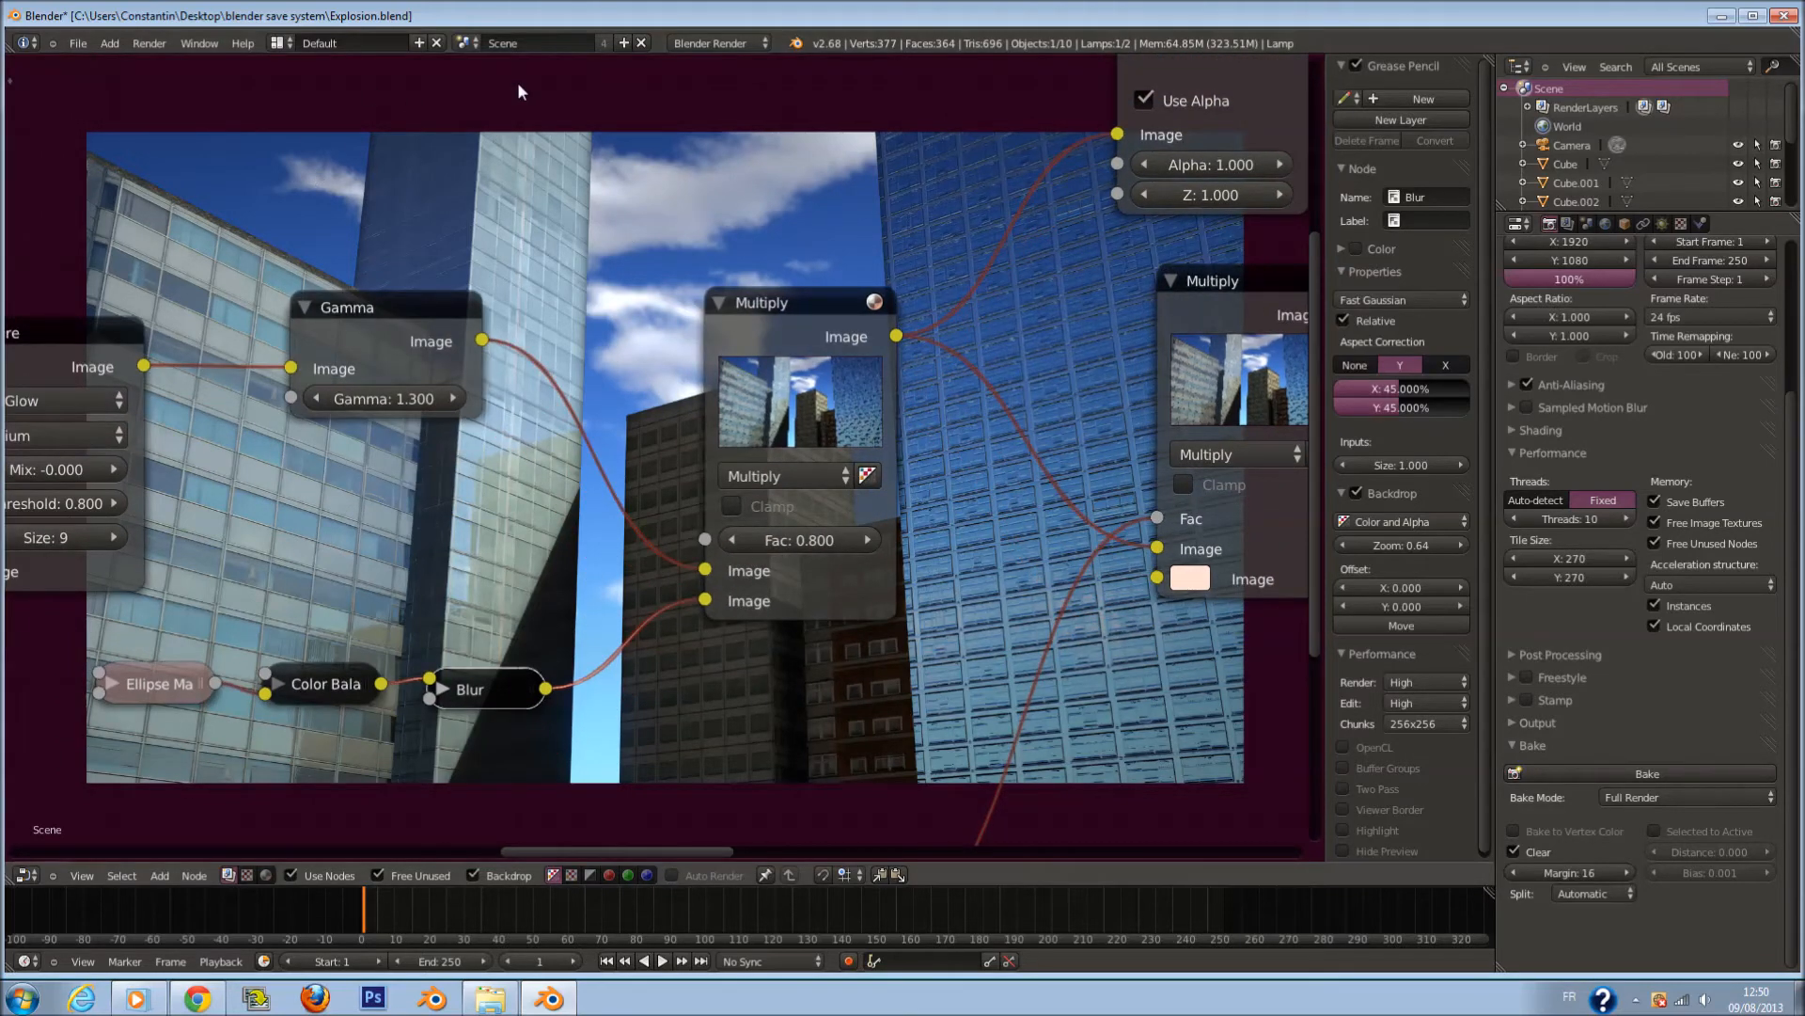
{"action": "scroll", "coordinate": [775, 703], "scroll_direction": "down", "scroll_amount": 3}
{"action": "scroll", "coordinate": [860, 465], "scroll_direction": "up", "scroll_amount": 2}
{"action": "middle_click_drag", "start_coordinate": [860, 465], "coordinate": [632, 685]}
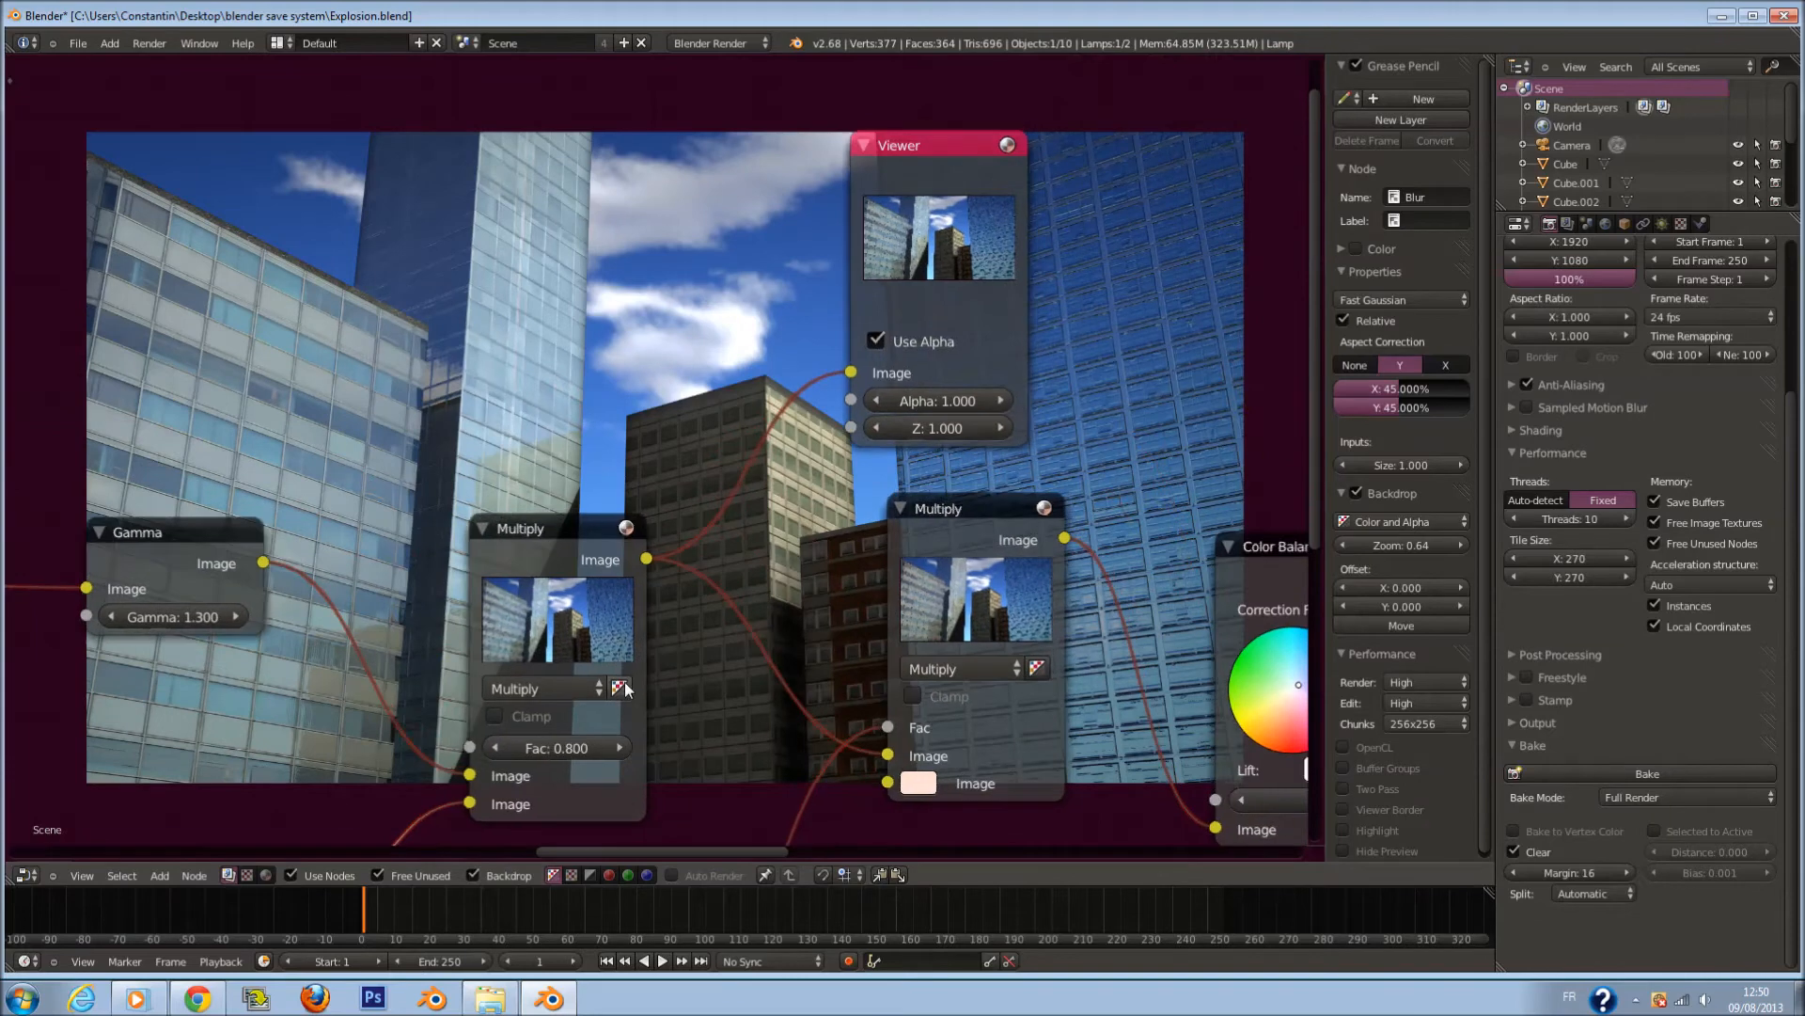
{"action": "mouse_move", "coordinate": [979, 315]}
{"action": "left_mouse_down"}
{"action": "mouse_move", "coordinate": [1008, 316]}
{"action": "mouse_move", "coordinate": [980, 333]}
{"action": "left_mouse_up"}
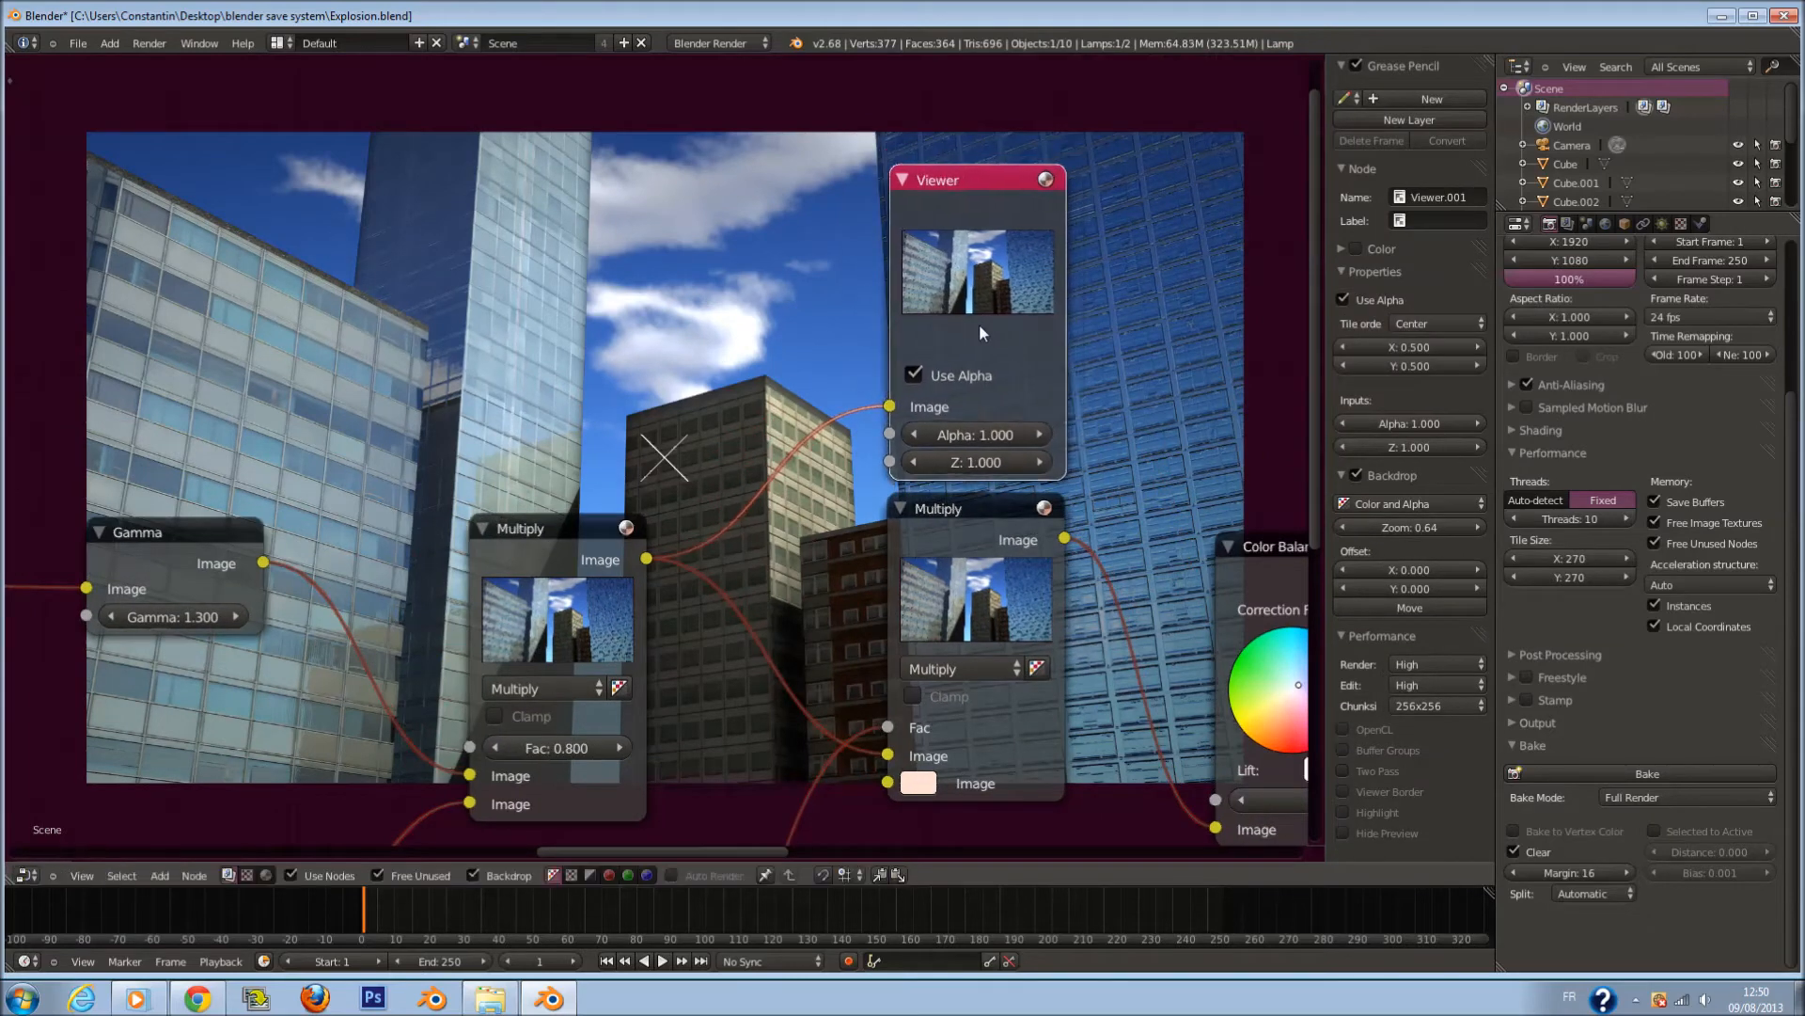
Examine the first Multiply's Gamma and Ellipse Mask branches, and trace the Normal and Blur branch into the second Multiply.
{"action": "middle_click_drag", "start_coordinate": [704, 371], "coordinate": [738, 309]}
{"action": "middle_click_drag", "start_coordinate": [738, 418], "coordinate": [803, 368]}
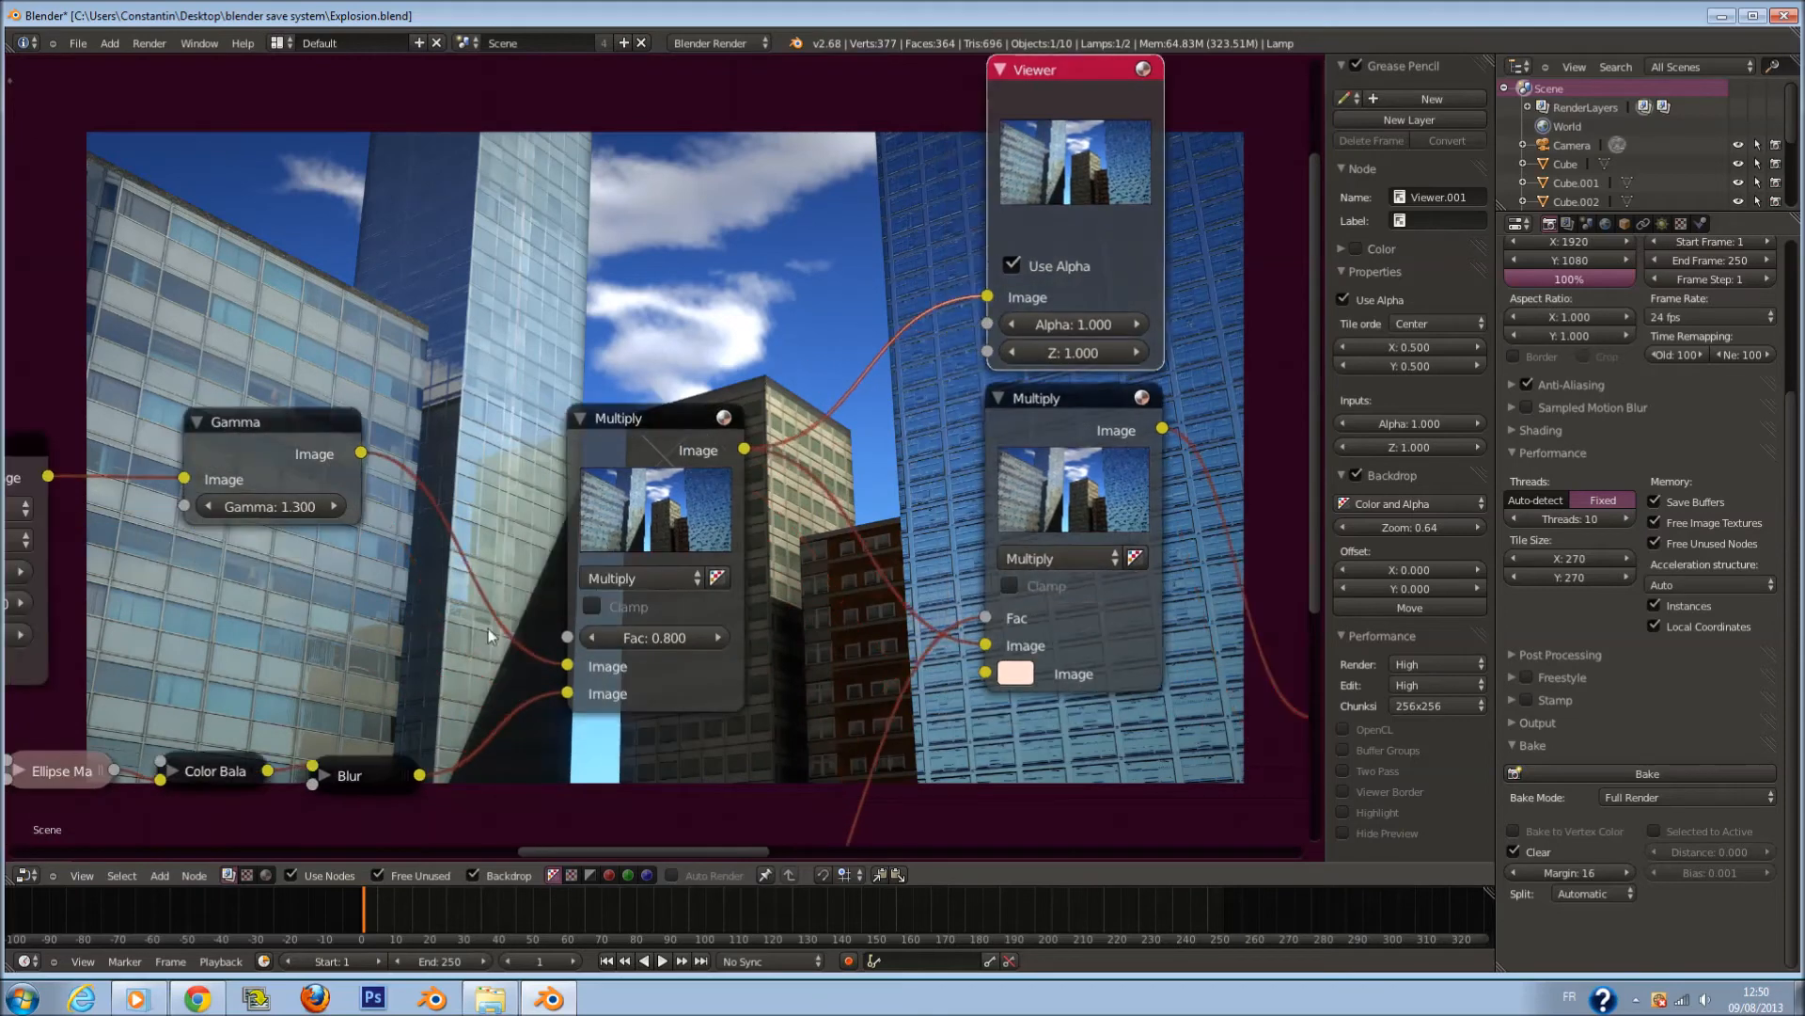
{"action": "middle_click_drag", "start_coordinate": [488, 628], "coordinate": [509, 567]}
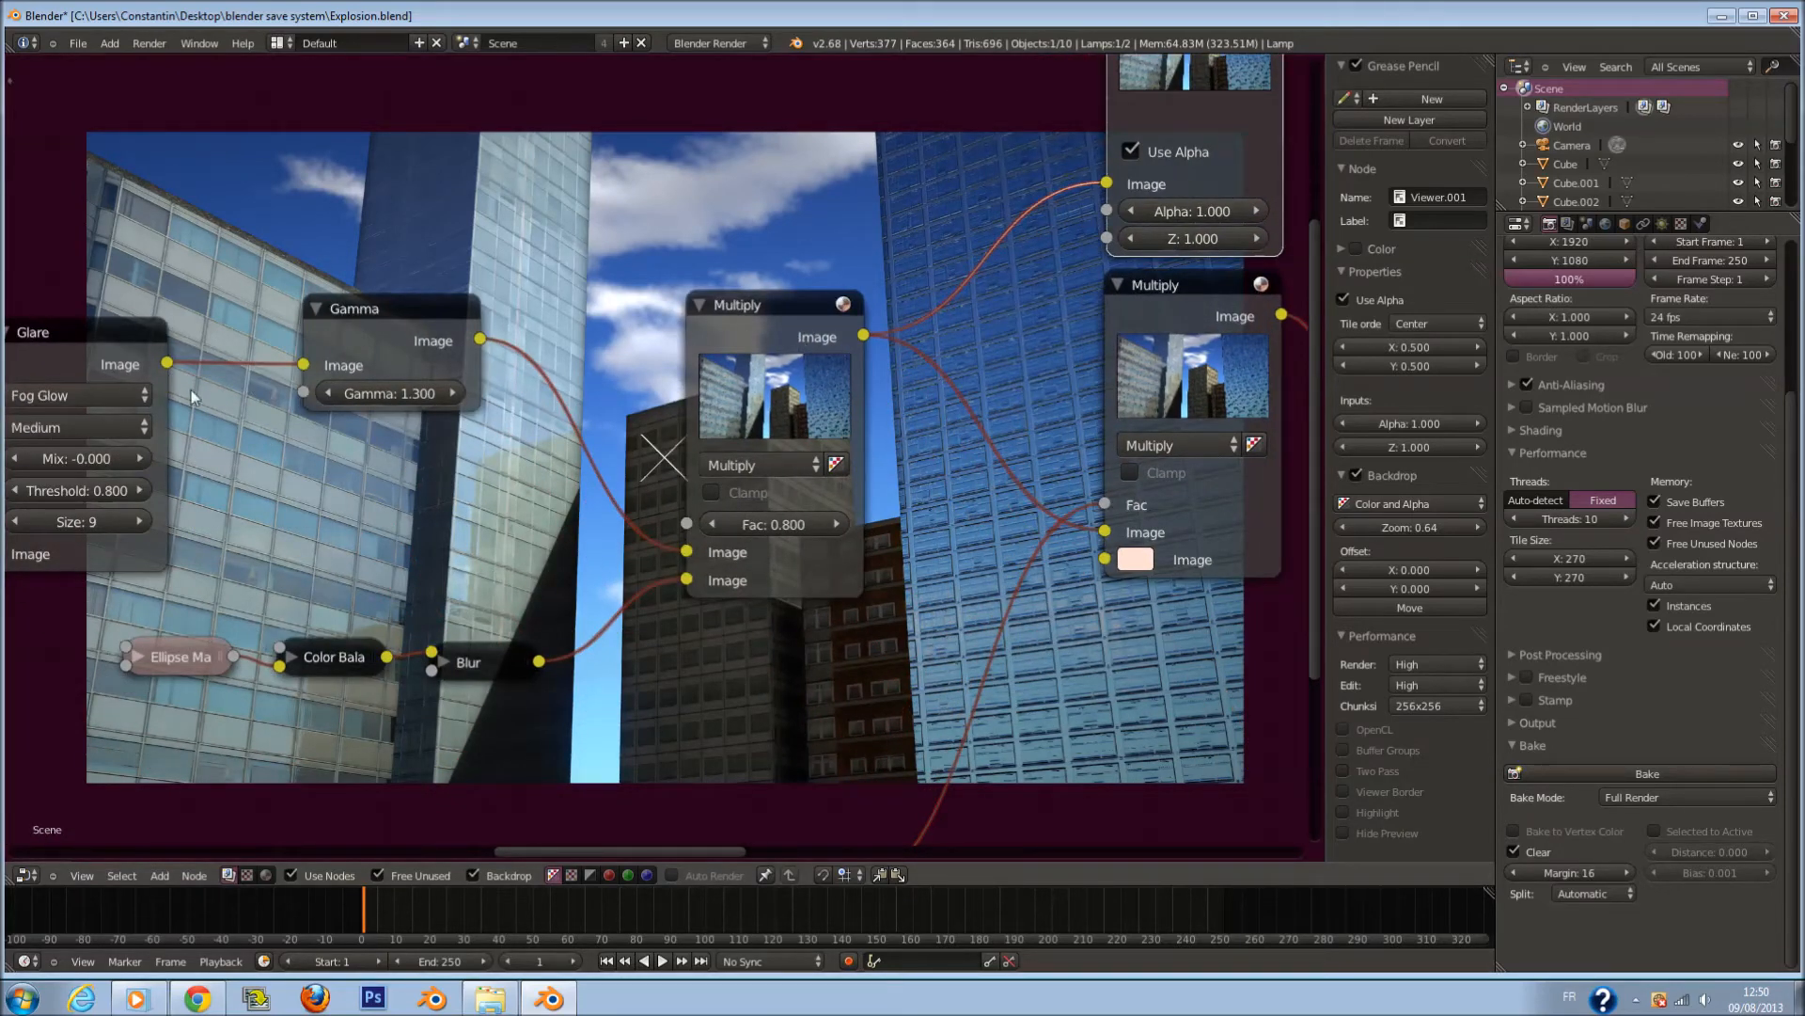
{"action": "scroll", "coordinate": [685, 461], "scroll_direction": "down", "scroll_amount": 2}
{"action": "scroll", "coordinate": [685, 461], "scroll_direction": "up", "scroll_amount": 1}
{"action": "middle_click_drag", "start_coordinate": [685, 460], "coordinate": [397, 677]}
{"action": "scroll", "coordinate": [955, 386], "scroll_direction": "up", "scroll_amount": 1}
{"action": "scroll", "coordinate": [955, 386], "scroll_direction": "down", "scroll_amount": 2}
{"action": "scroll", "coordinate": [863, 352], "scroll_direction": "up", "scroll_amount": 1}
{"action": "middle_click_drag", "start_coordinate": [863, 351], "coordinate": [697, 363]}
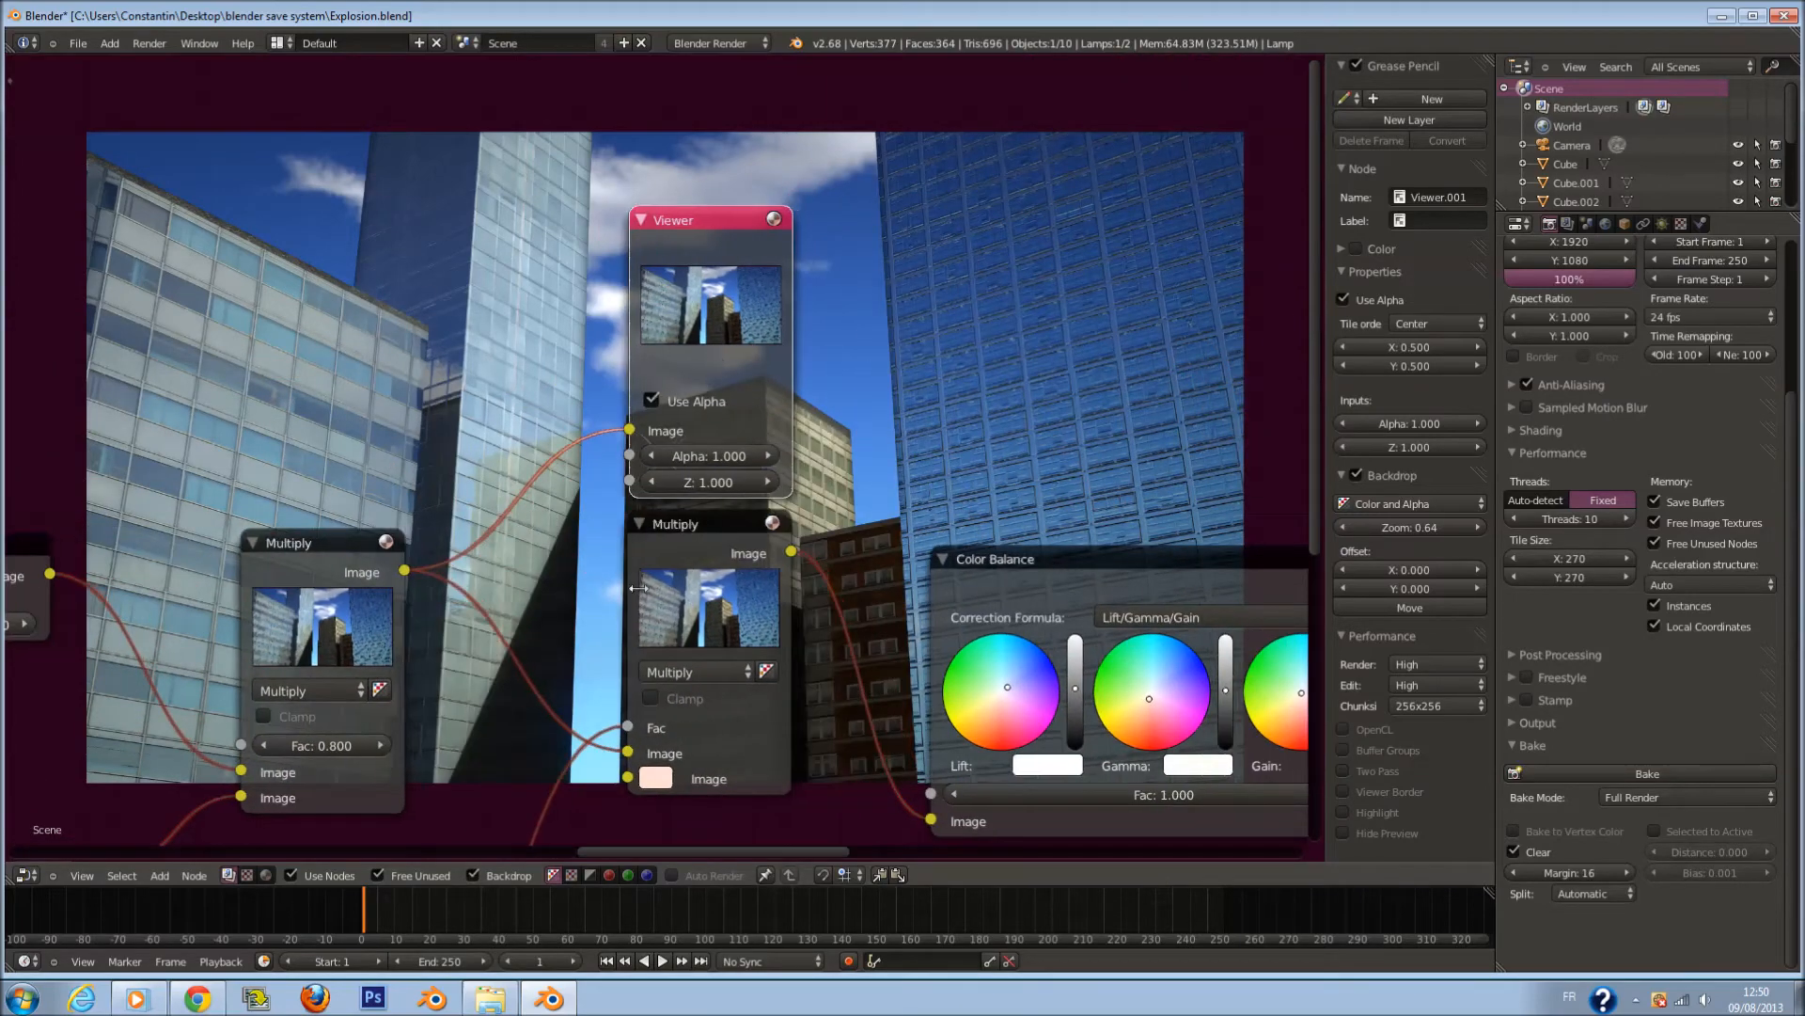
{"action": "scroll", "coordinate": [635, 598], "scroll_direction": "down", "scroll_amount": 8}
{"action": "middle_click_drag", "start_coordinate": [471, 746], "coordinate": [559, 517]}
{"action": "scroll", "coordinate": [559, 517], "scroll_direction": "up", "scroll_amount": 2}
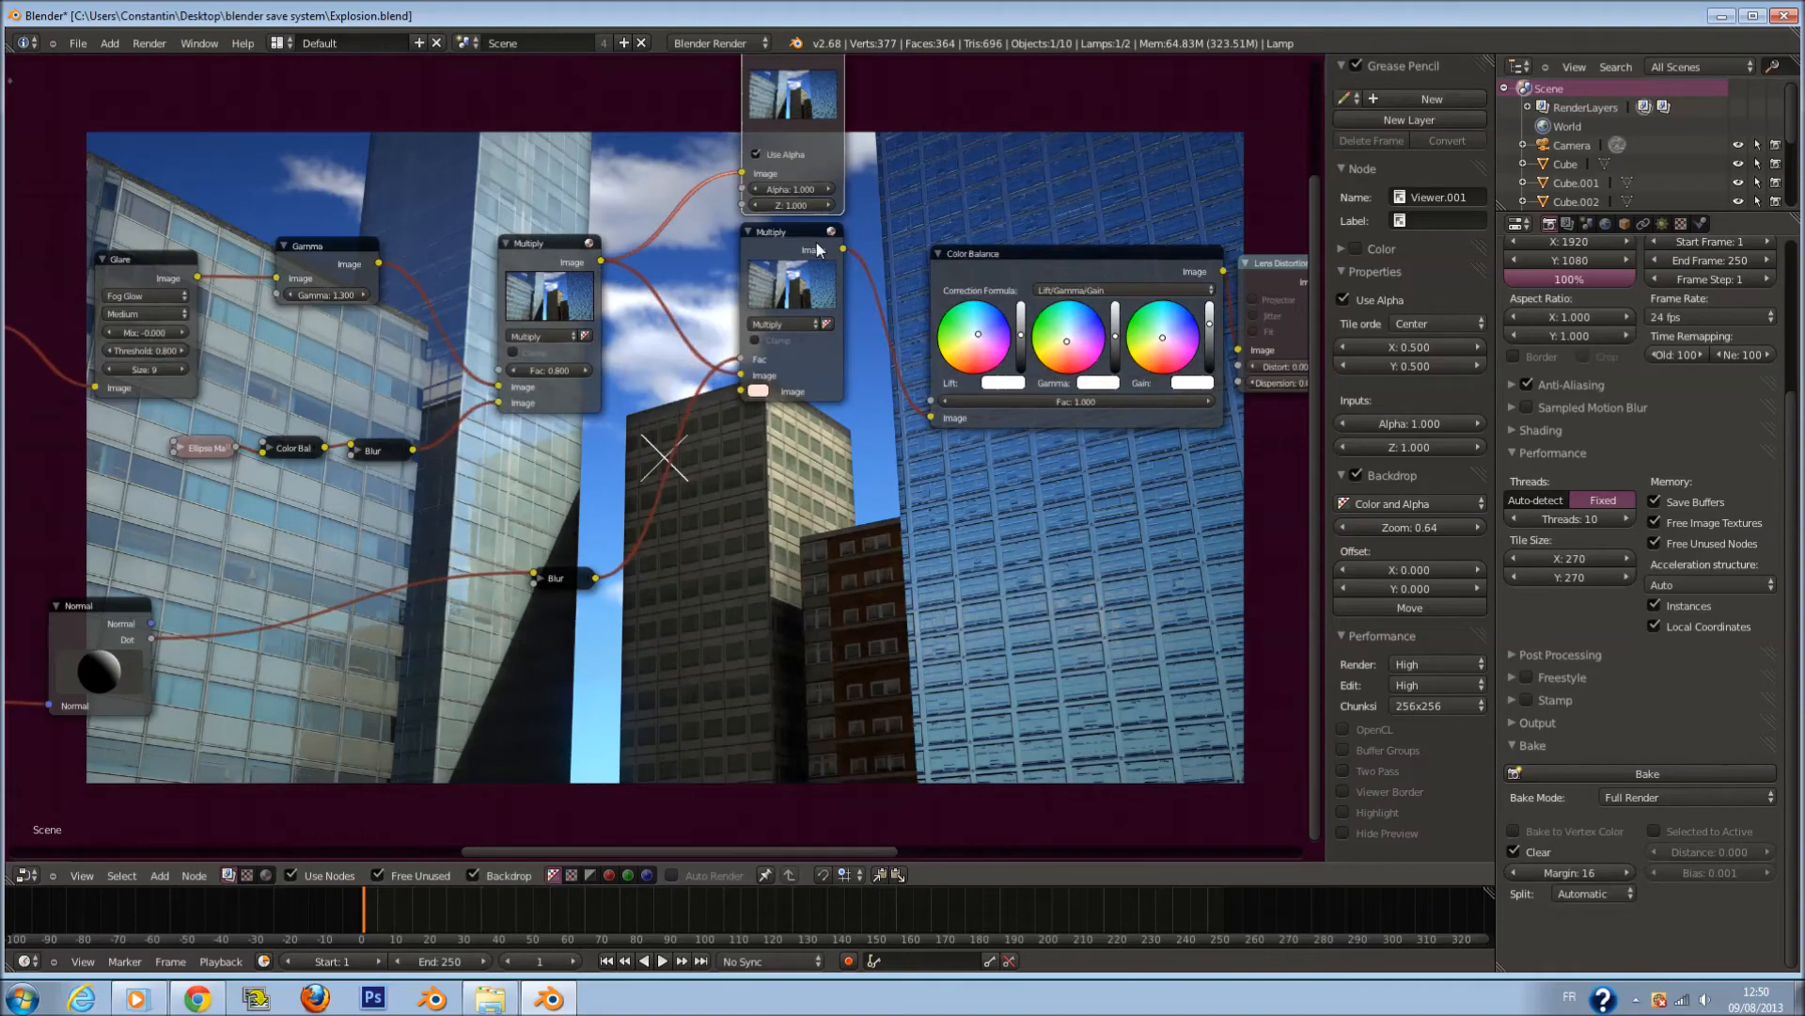
Move the Viewer node beyond the second Multiply, above Color Balance, and connect that Multiply's output to the Viewer's image input.
{"action": "left_click_drag", "start_coordinate": [783, 118], "coordinate": [941, 131]}
{"action": "scroll", "coordinate": [477, 472], "scroll_direction": "down", "scroll_amount": 7}
{"action": "middle_click_drag", "start_coordinate": [263, 452], "coordinate": [591, 370]}
{"action": "scroll", "coordinate": [592, 371], "scroll_direction": "up", "scroll_amount": 3}
{"action": "scroll", "coordinate": [184, 369], "scroll_direction": "down", "scroll_amount": 1}
{"action": "middle_click_drag", "start_coordinate": [261, 382], "coordinate": [479, 422]}
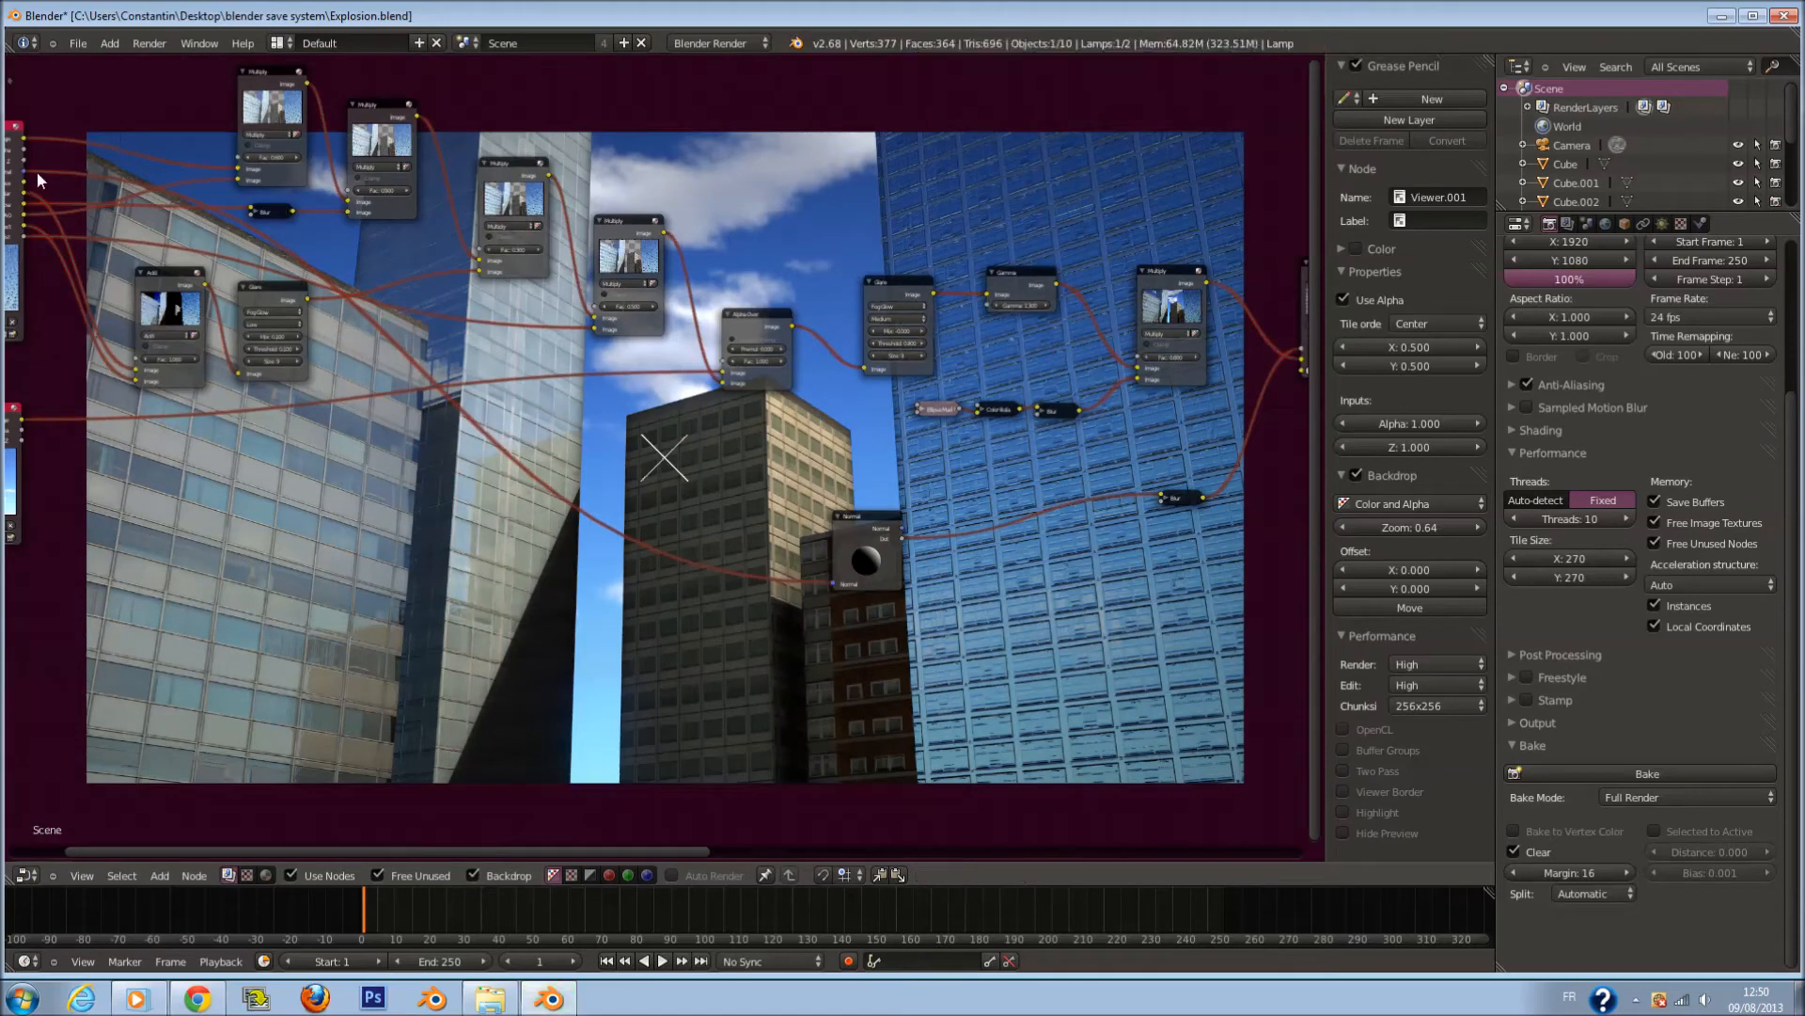
{"action": "middle_click_drag", "start_coordinate": [756, 538], "coordinate": [541, 508]}
{"action": "scroll", "coordinate": [658, 492], "scroll_direction": "up", "scroll_amount": 3}
{"action": "middle_click_drag", "start_coordinate": [1006, 336], "coordinate": [715, 431]}
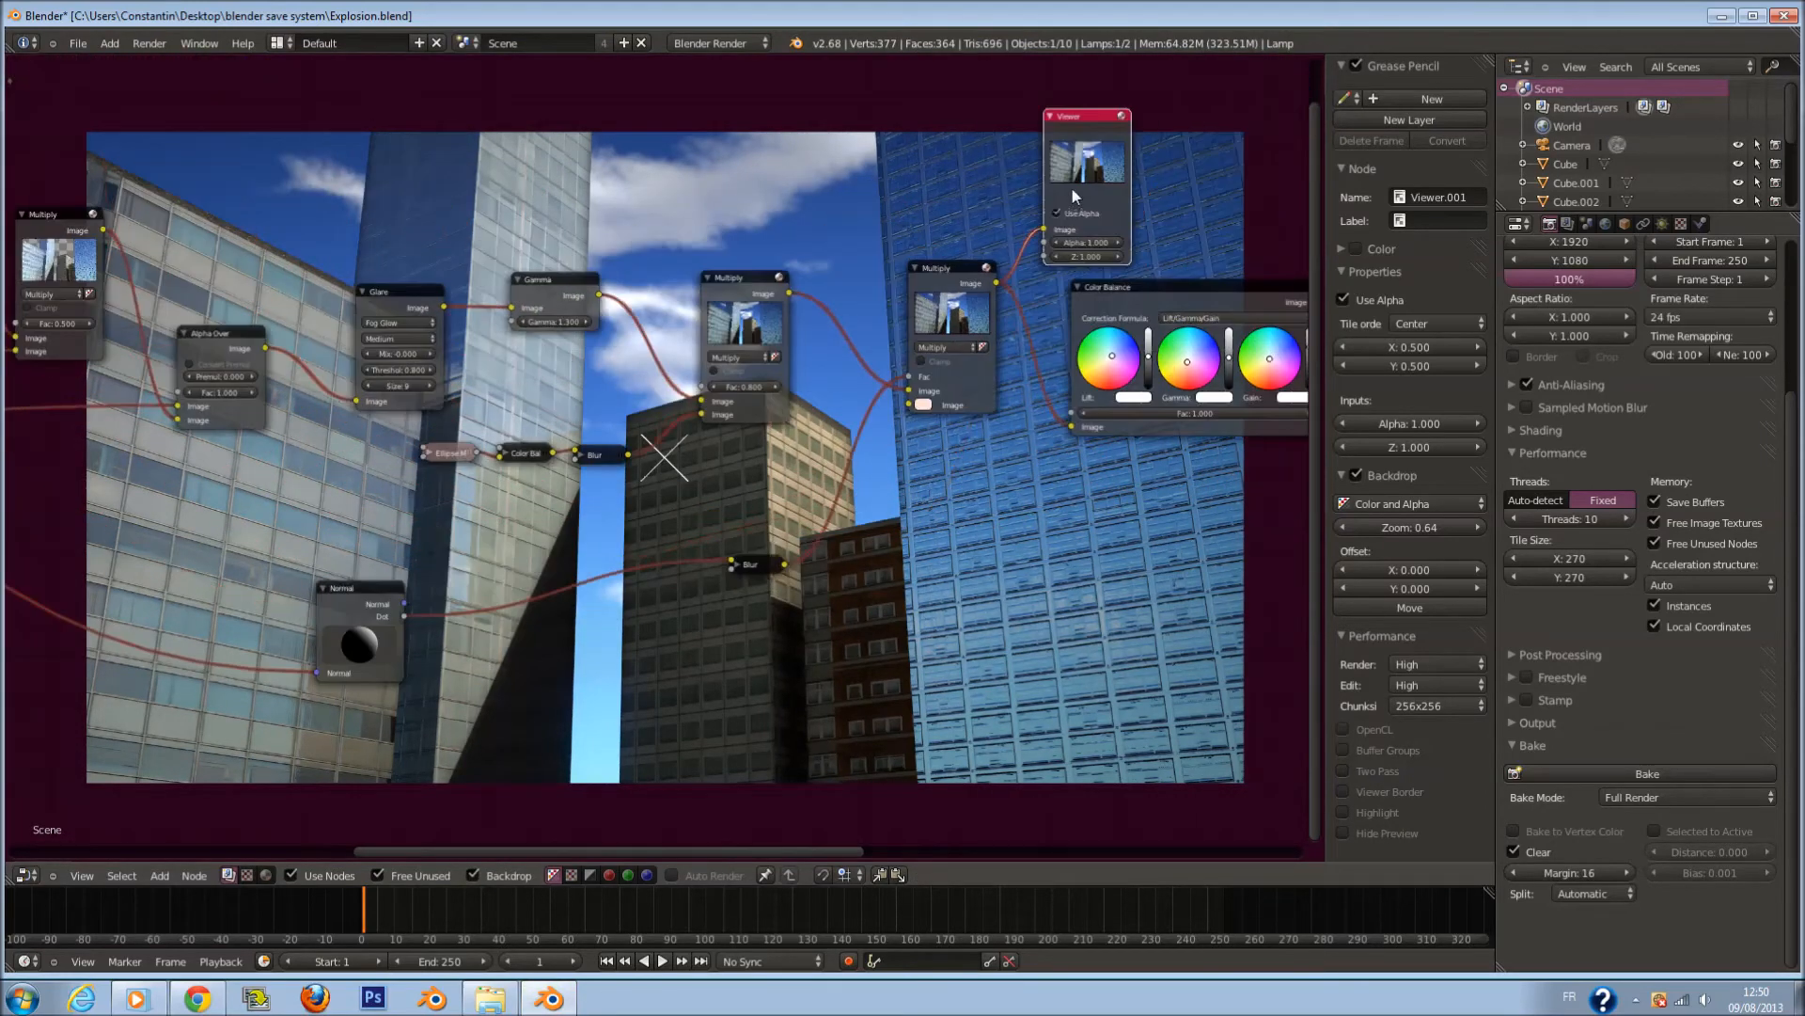
{"action": "left_click_drag", "start_coordinate": [1070, 186], "coordinate": [1101, 156]}
Expand the Blur node that follows the Normal node to examine its settings, and collapse it again.
{"action": "scroll", "coordinate": [957, 402], "scroll_direction": "up", "scroll_amount": 4}
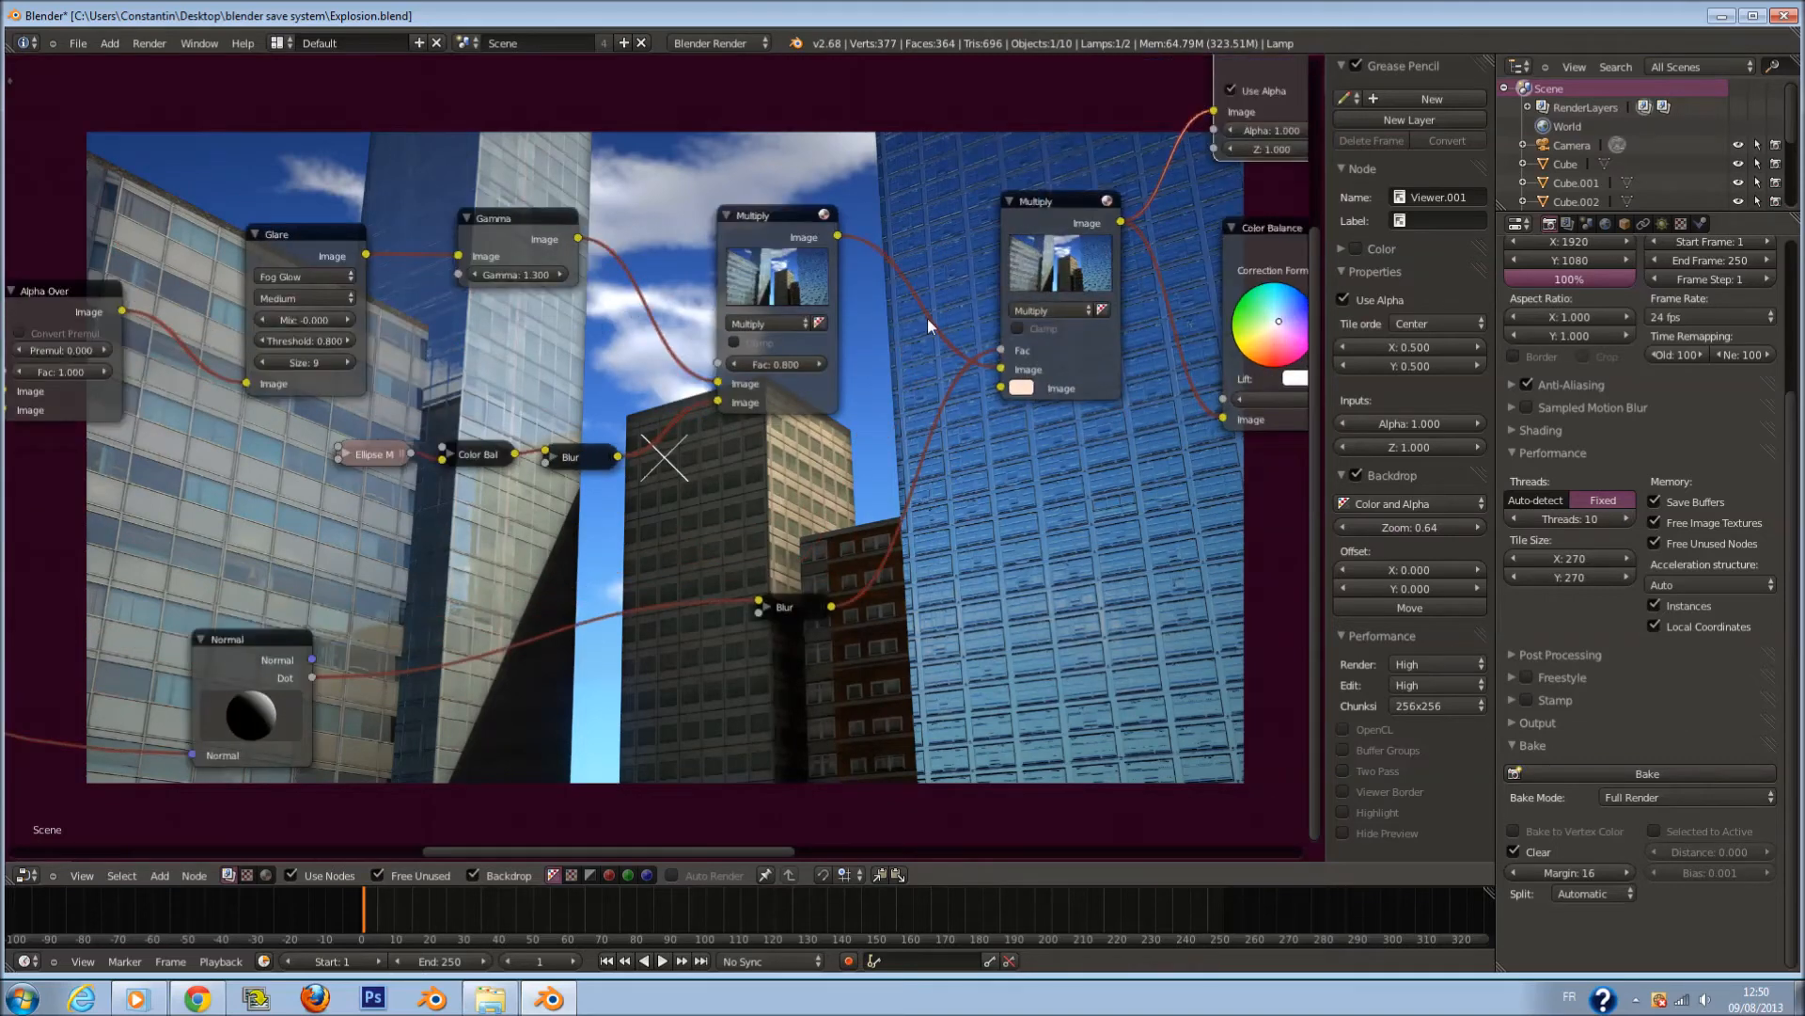
{"action": "middle_click_drag", "start_coordinate": [760, 538], "coordinate": [820, 439]}
{"action": "middle_click_drag", "start_coordinate": [338, 612], "coordinate": [513, 508]}
{"action": "scroll", "coordinate": [512, 508], "scroll_direction": "up", "scroll_amount": 4}
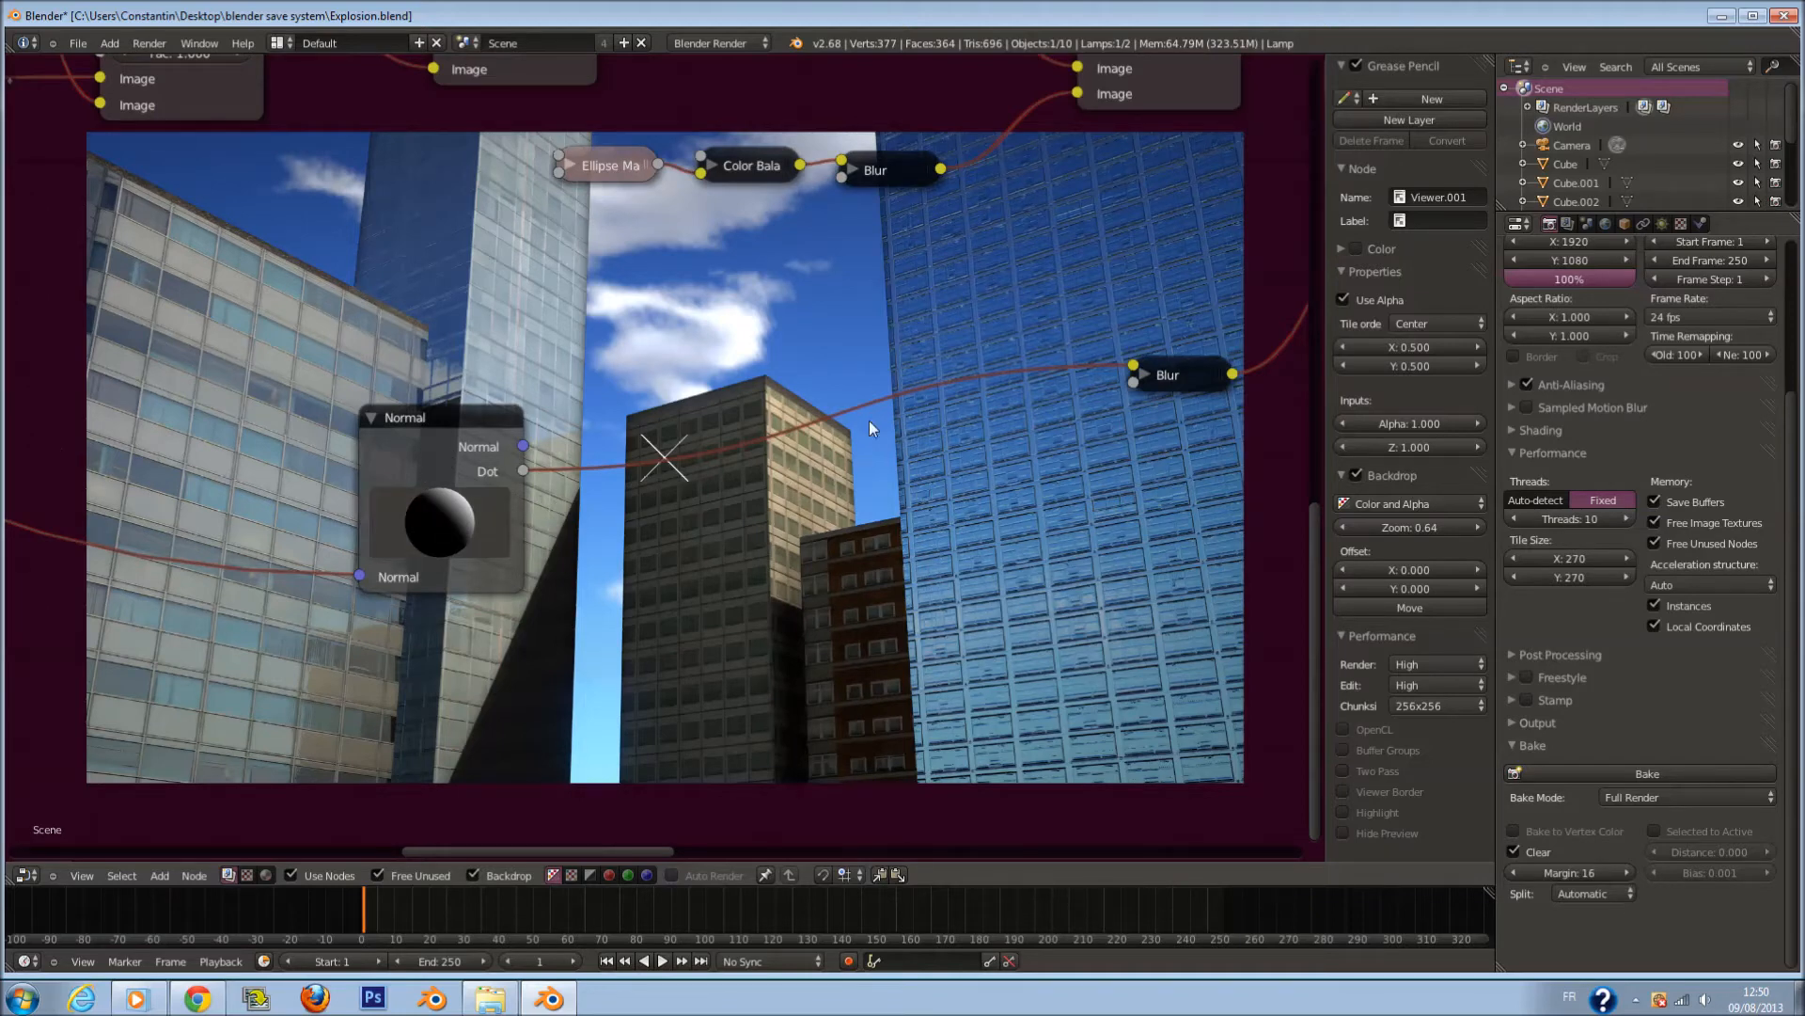
{"action": "left_click", "coordinate": [1142, 380]}
{"action": "middle_click_drag", "start_coordinate": [1207, 645], "coordinate": [994, 620]}
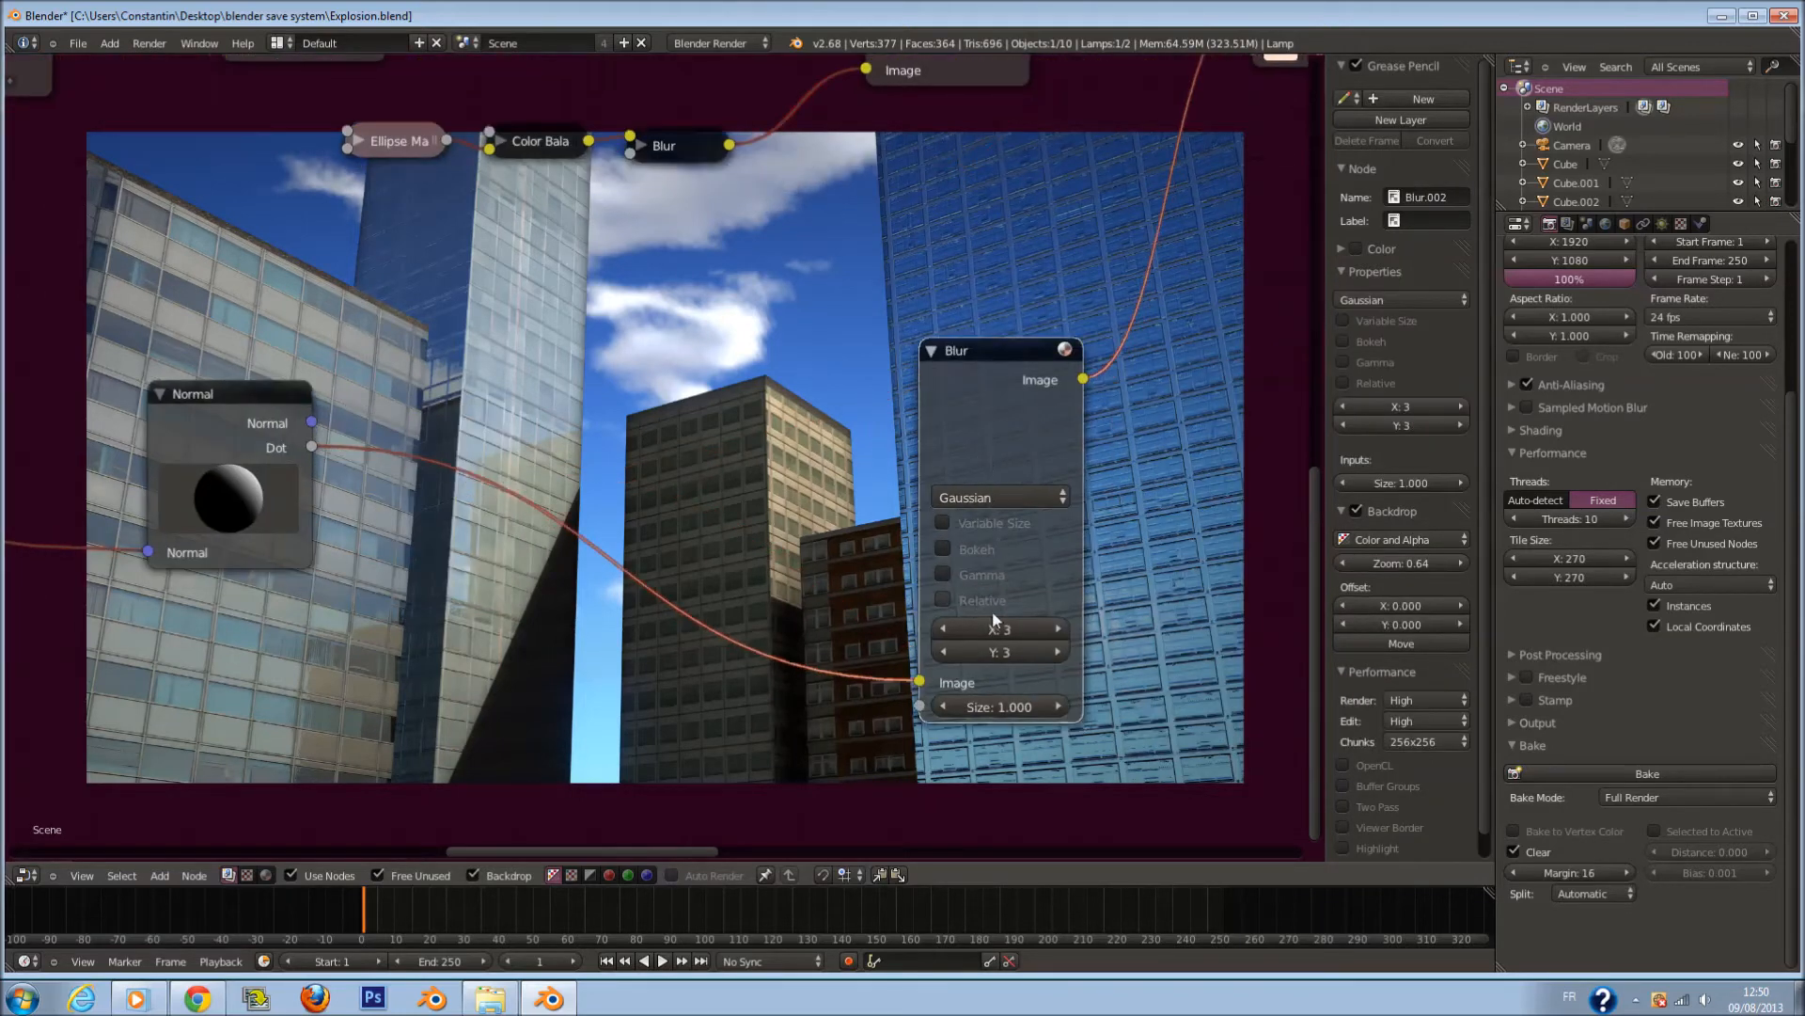
{"action": "scroll", "coordinate": [922, 324], "scroll_direction": "down", "scroll_amount": 1}
{"action": "left_click", "coordinate": [908, 356]}
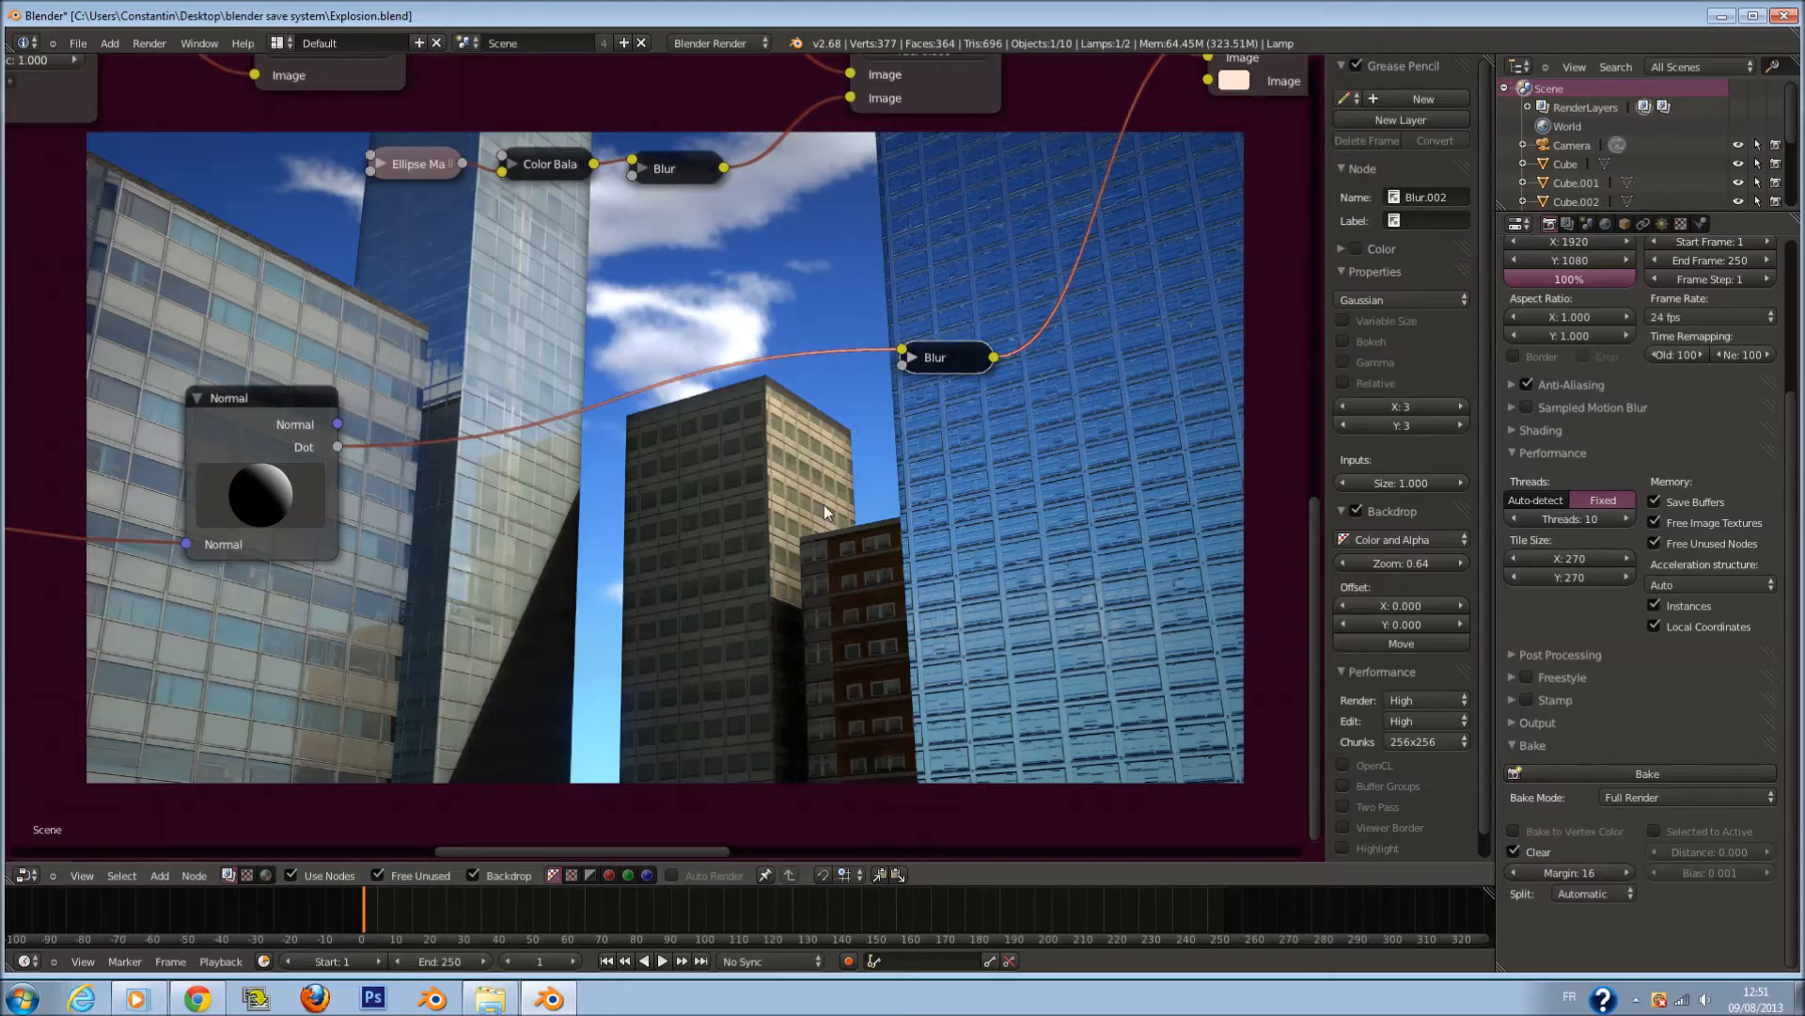
{"action": "left_click", "coordinate": [912, 357]}
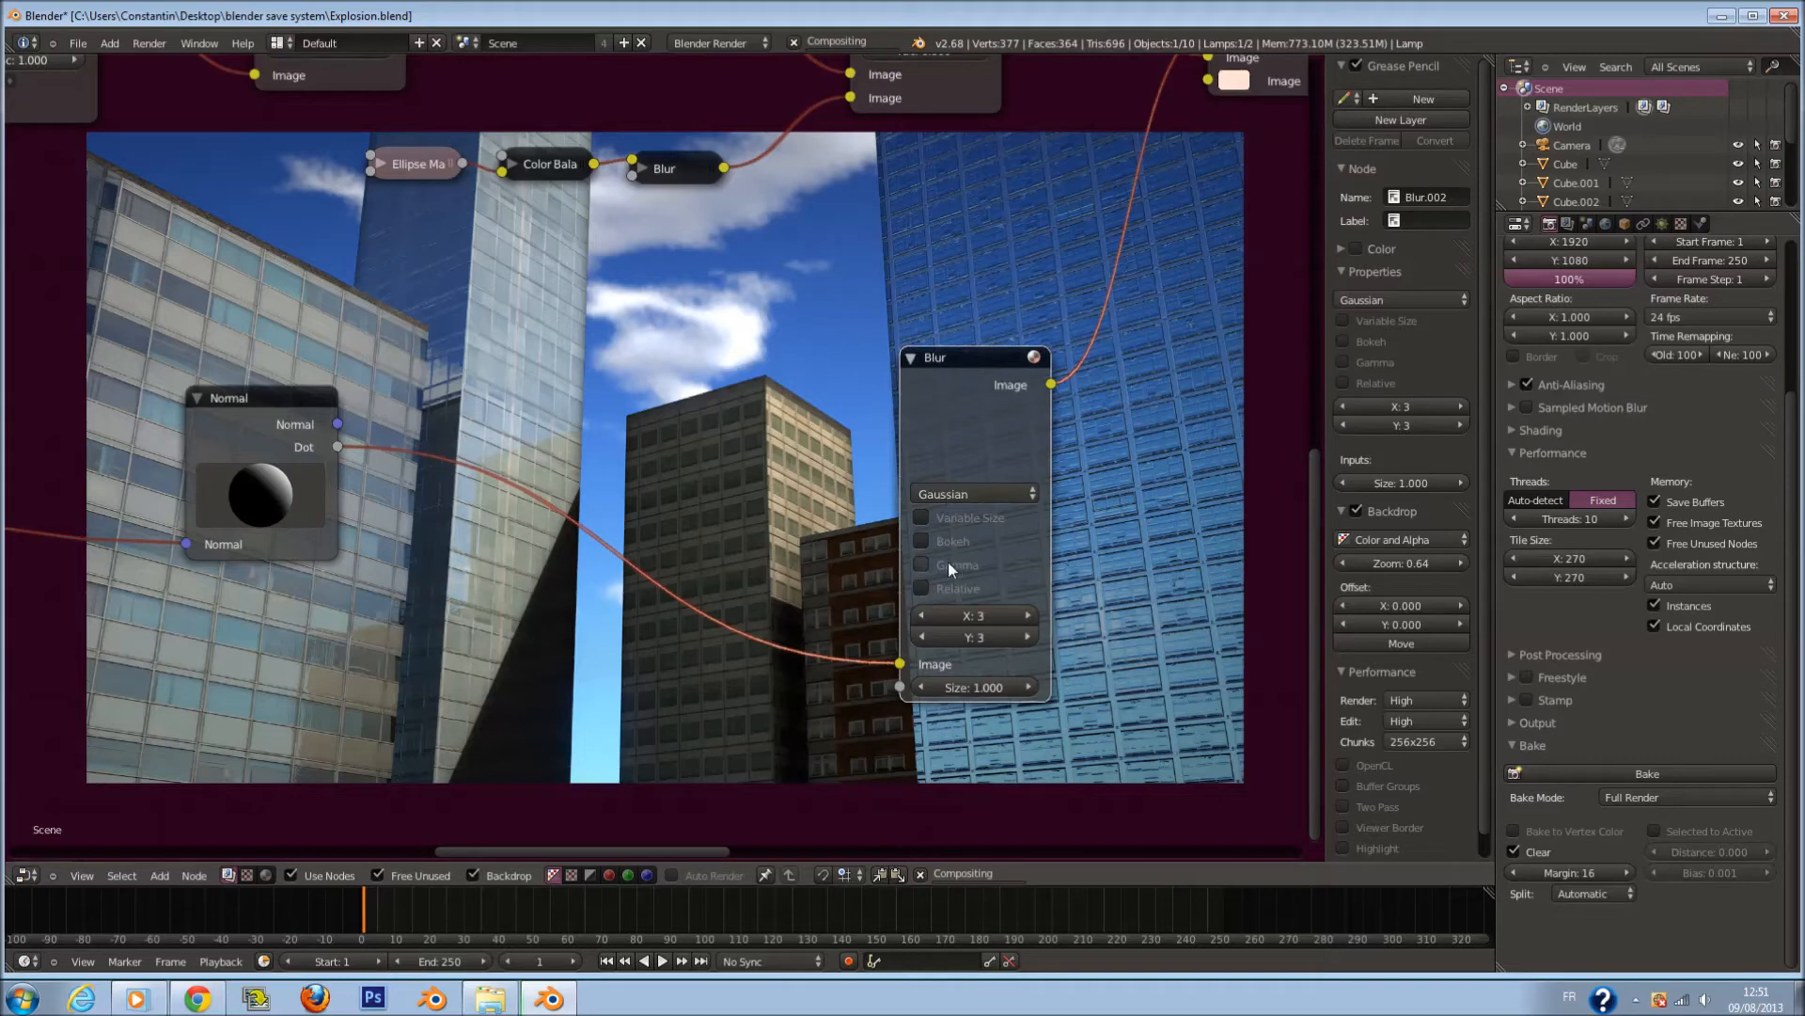
{"action": "left_click", "coordinate": [914, 358]}
Examine the second Multiply node's factor, image and color inputs and the branches that feed them.
{"action": "middle_click_drag", "start_coordinate": [1010, 274], "coordinate": [856, 425]}
{"action": "scroll", "coordinate": [856, 425], "scroll_direction": "up", "scroll_amount": 3}
{"action": "middle_click_drag", "start_coordinate": [1294, 163], "coordinate": [1210, 251]}
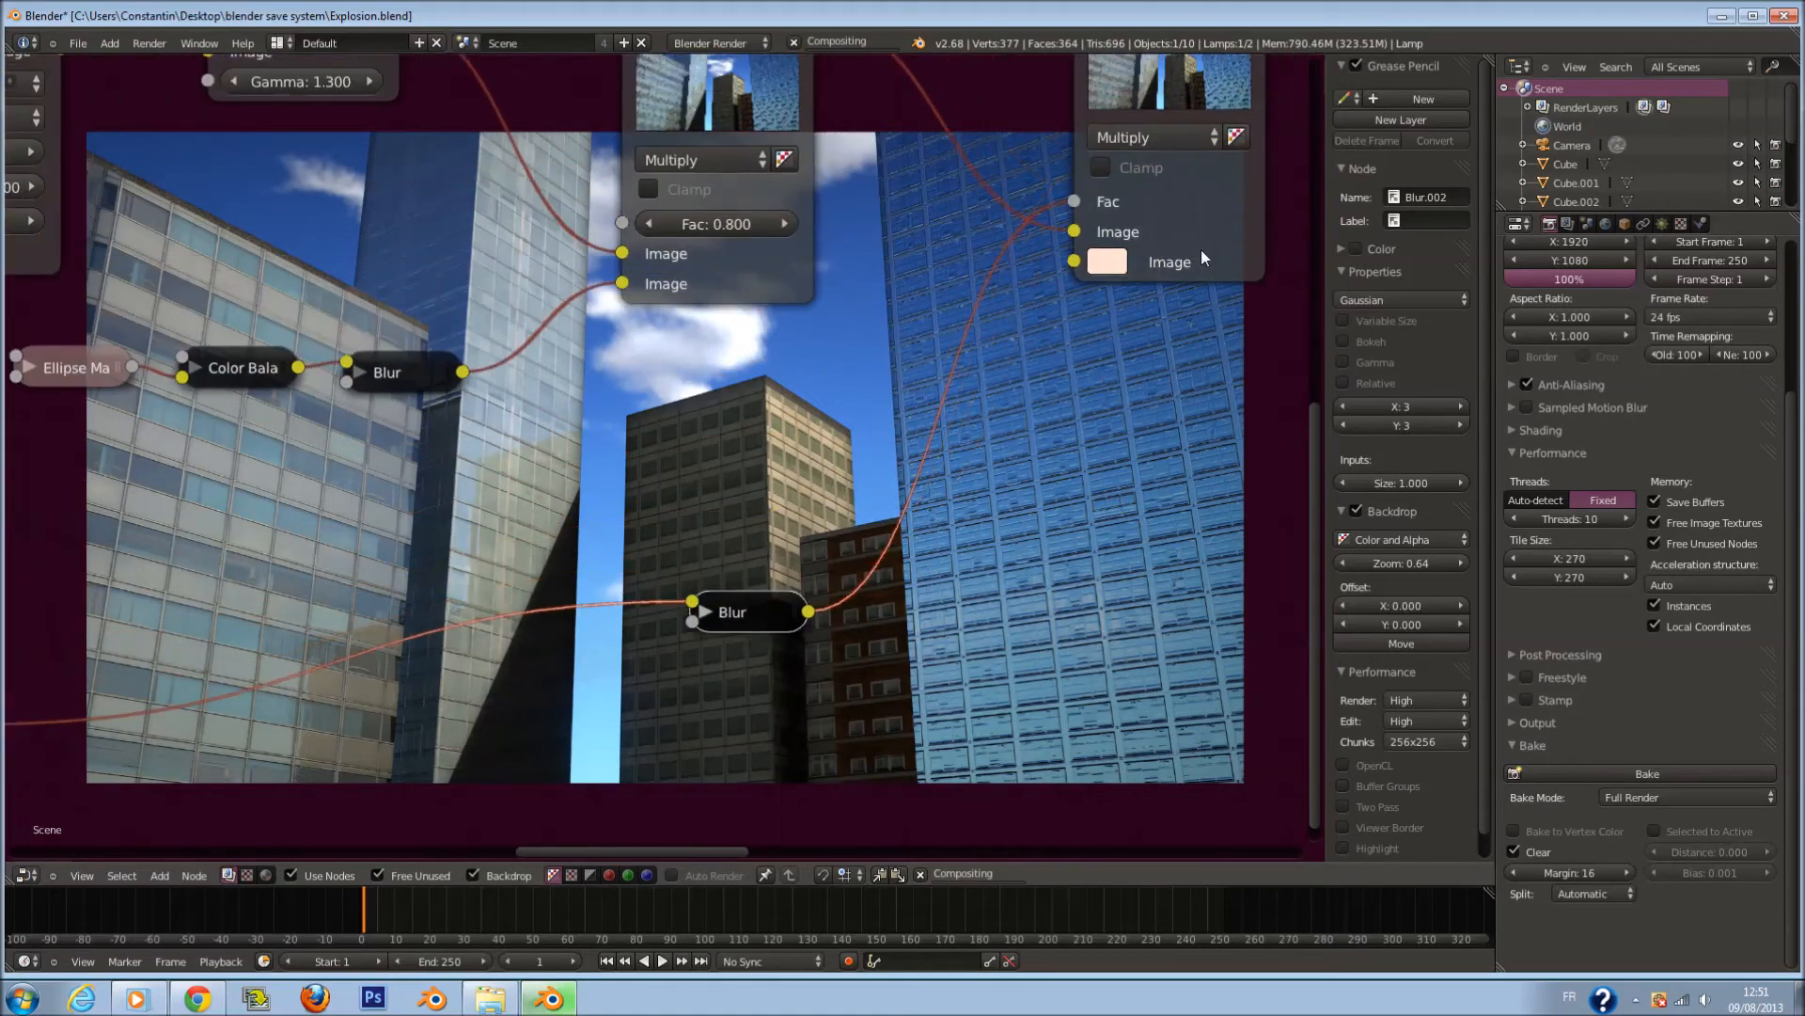
{"action": "scroll", "coordinate": [1110, 270], "scroll_direction": "down", "scroll_amount": 2}
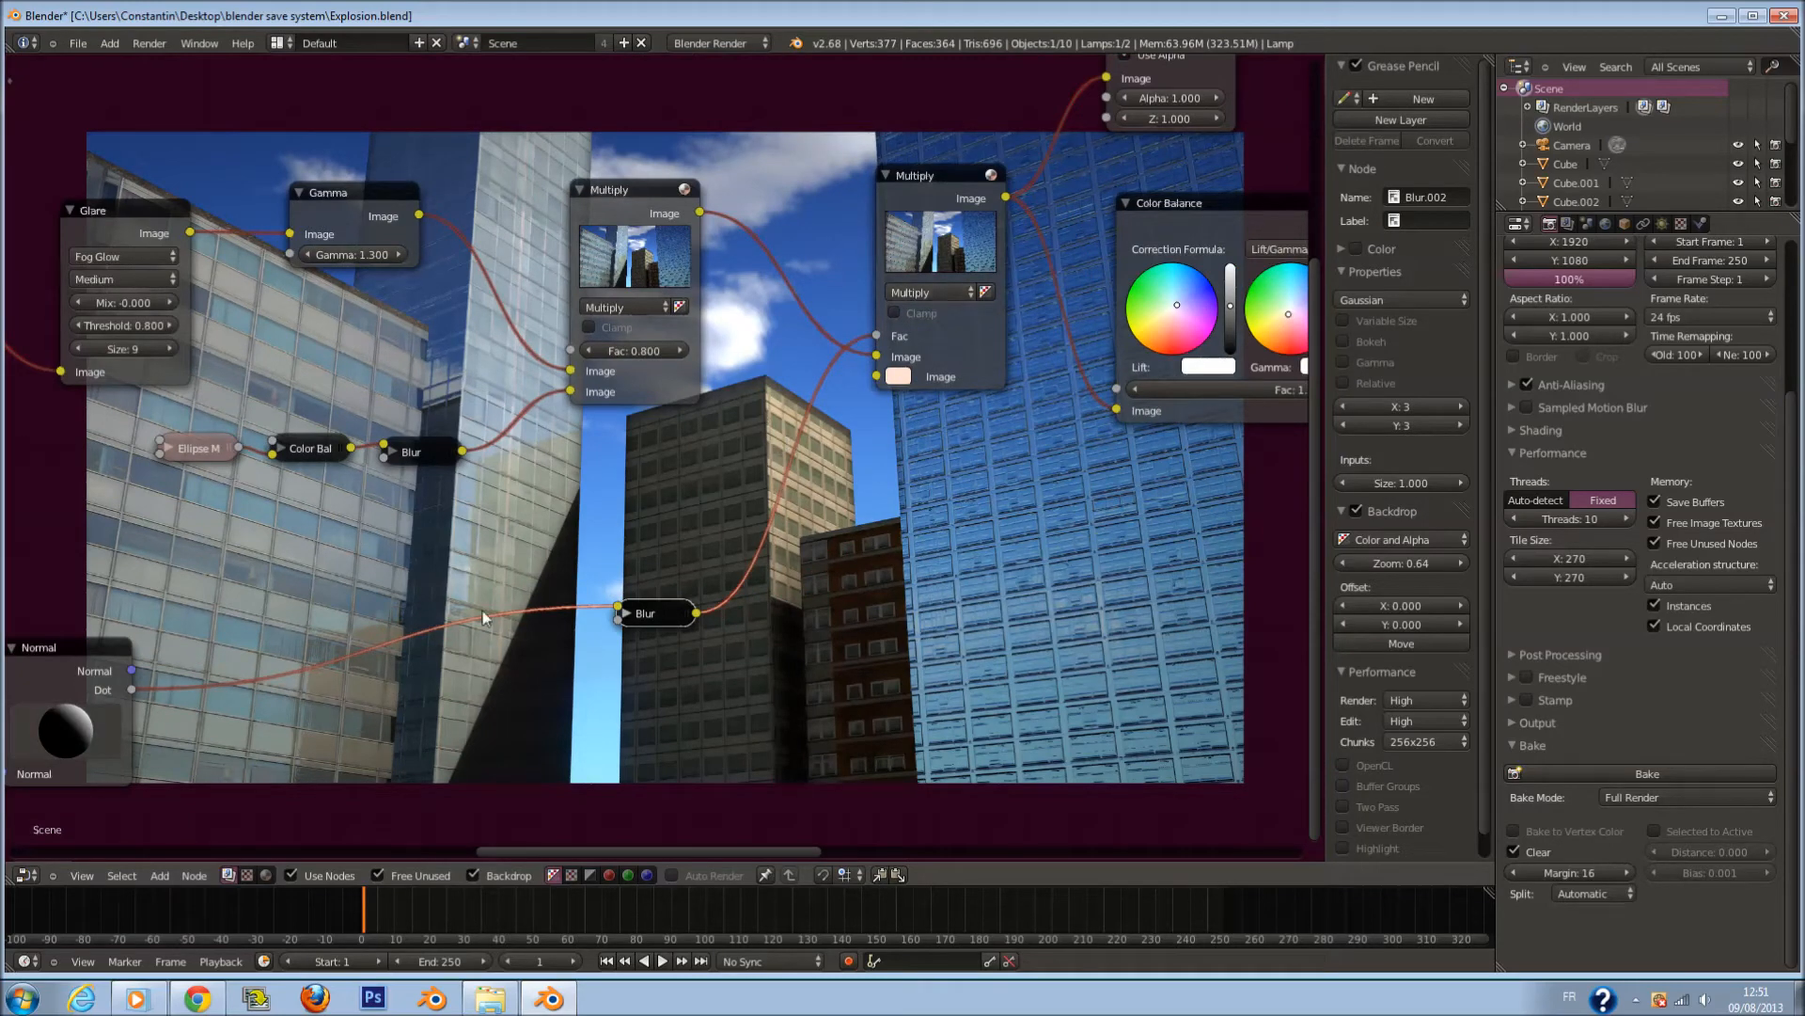
{"action": "scroll", "coordinate": [766, 229], "scroll_direction": "down", "scroll_amount": 1}
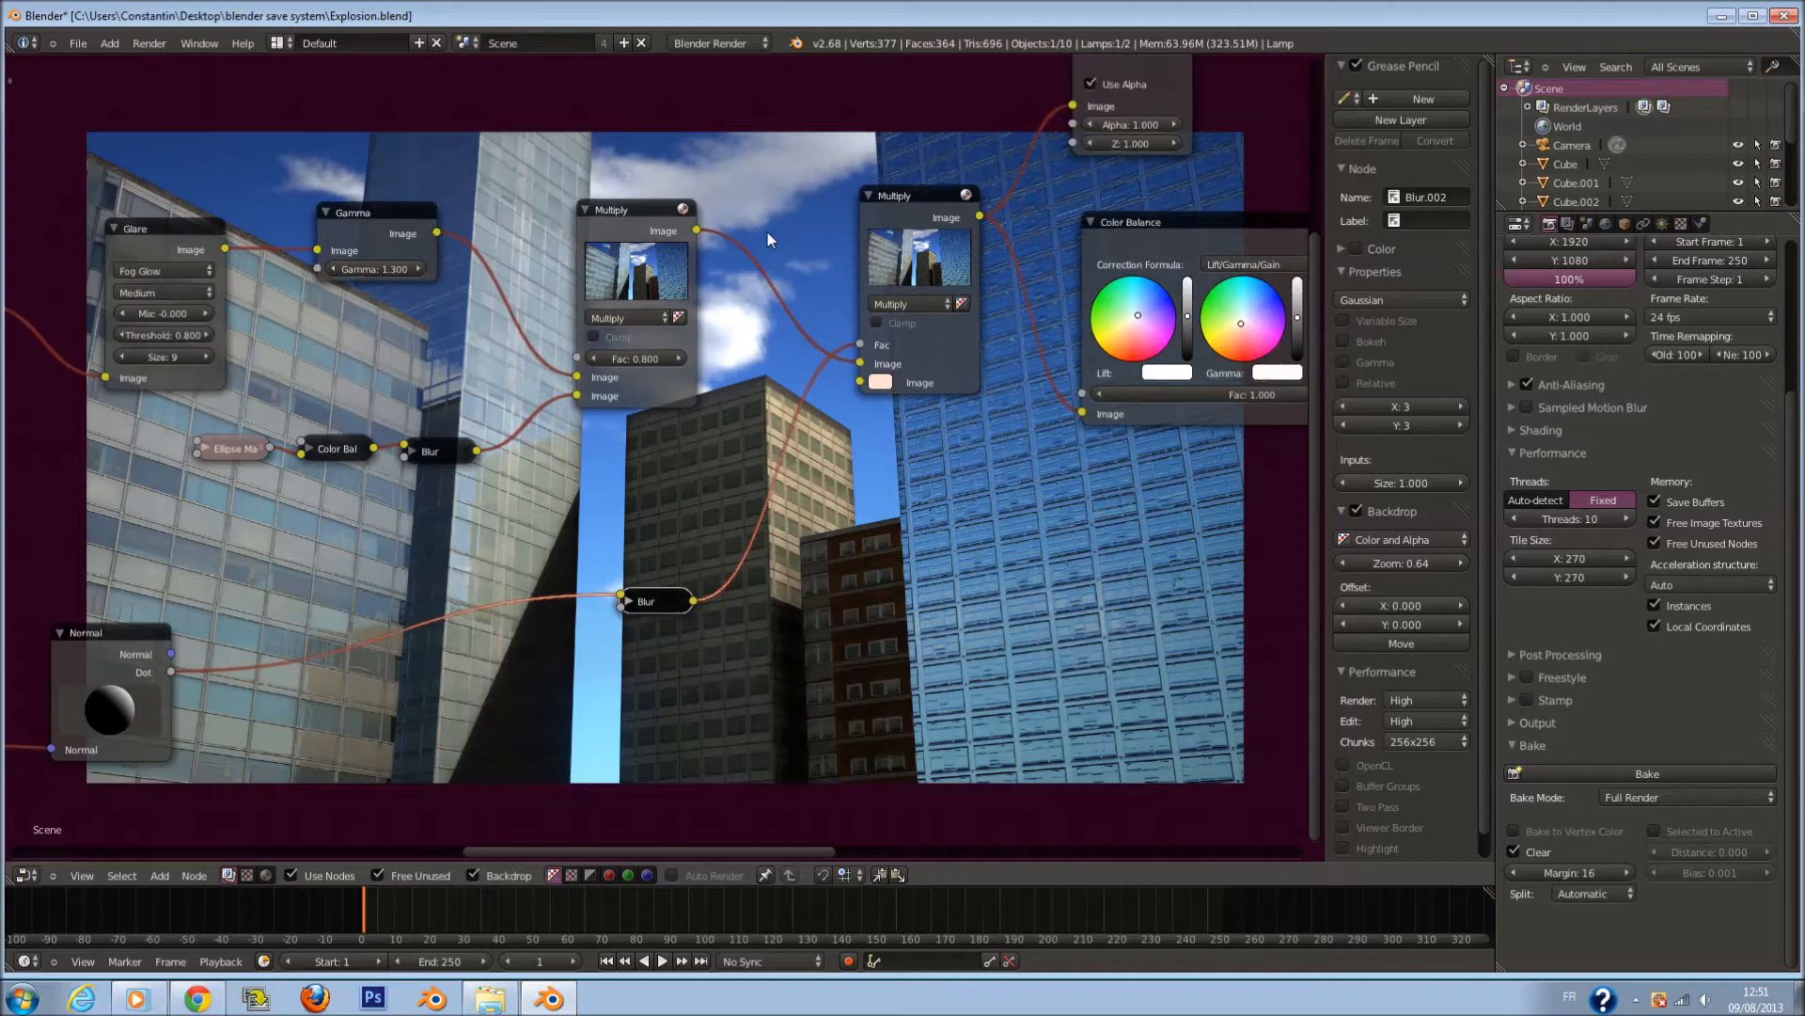
Move the Viewer node above Lens Distortion and connect the output of Color Balance to its image input.
{"action": "middle_click_drag", "start_coordinate": [1006, 214], "coordinate": [542, 526]}
{"action": "scroll", "coordinate": [541, 527], "scroll_direction": "up", "scroll_amount": 2}
{"action": "scroll", "coordinate": [541, 526], "scroll_direction": "down", "scroll_amount": 1}
{"action": "middle_click_drag", "start_coordinate": [799, 485], "coordinate": [623, 533]}
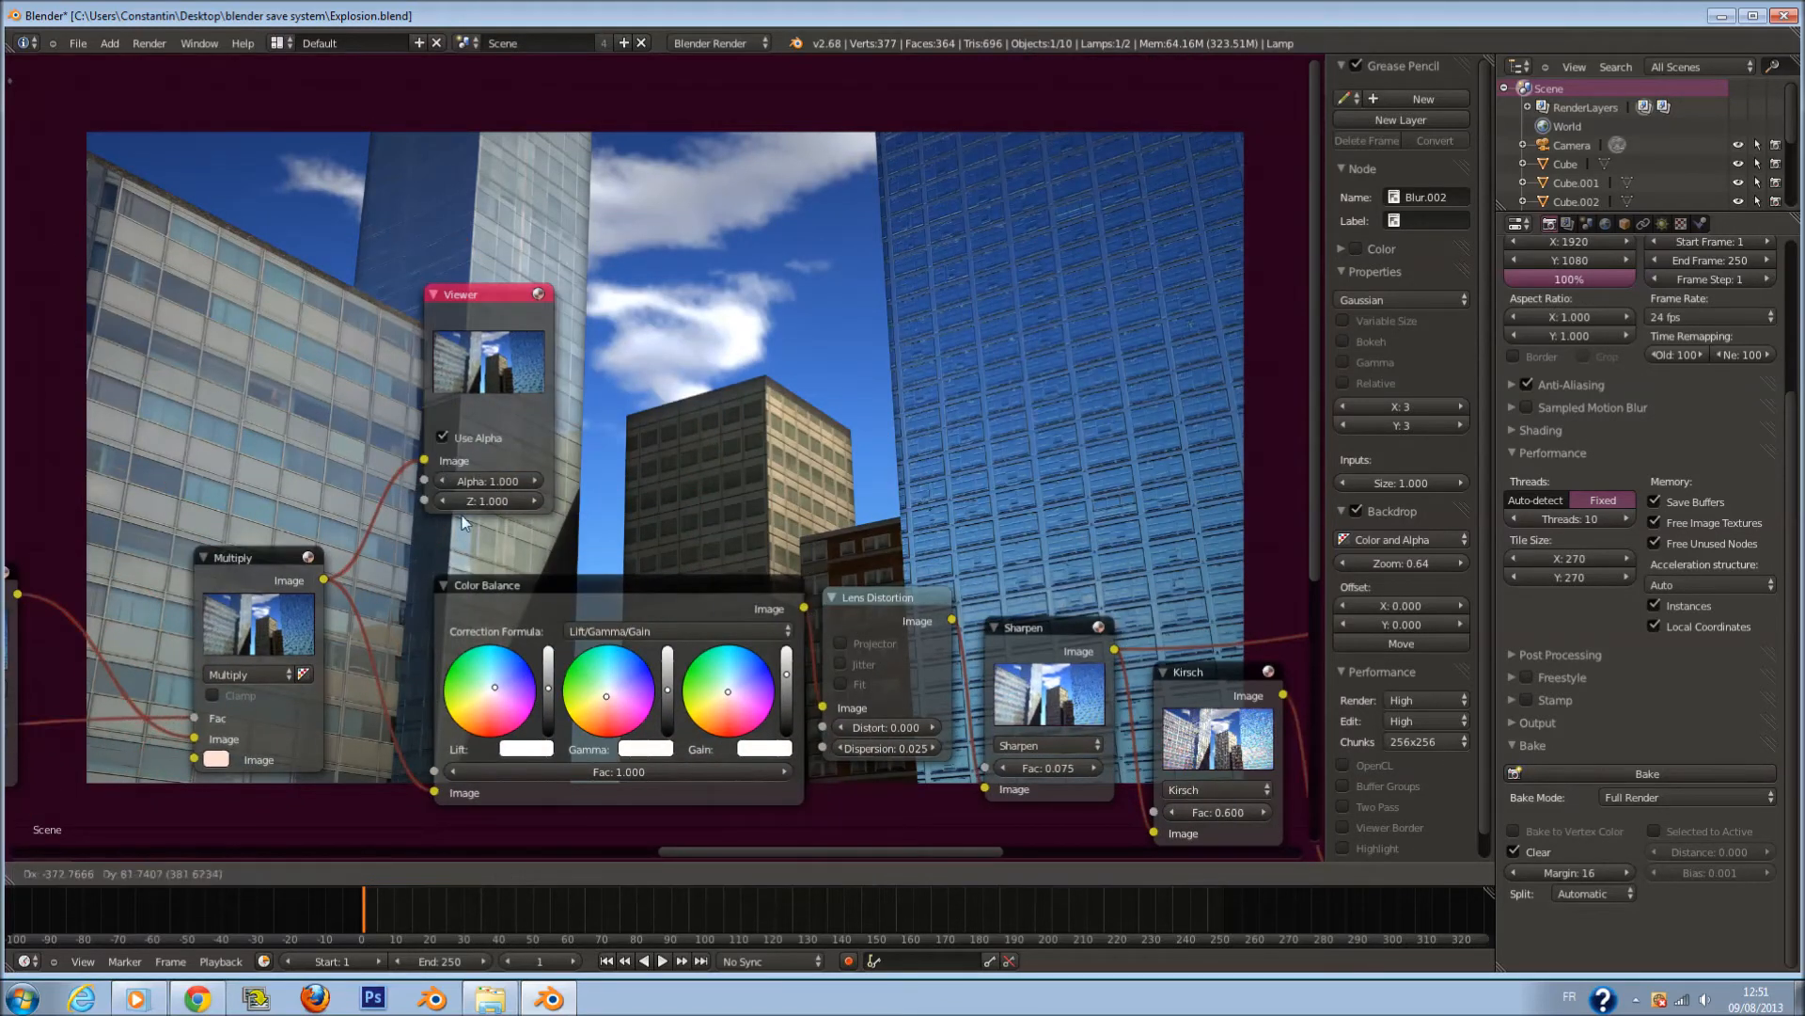
{"action": "left_click_drag", "start_coordinate": [507, 357], "coordinate": [924, 347]}
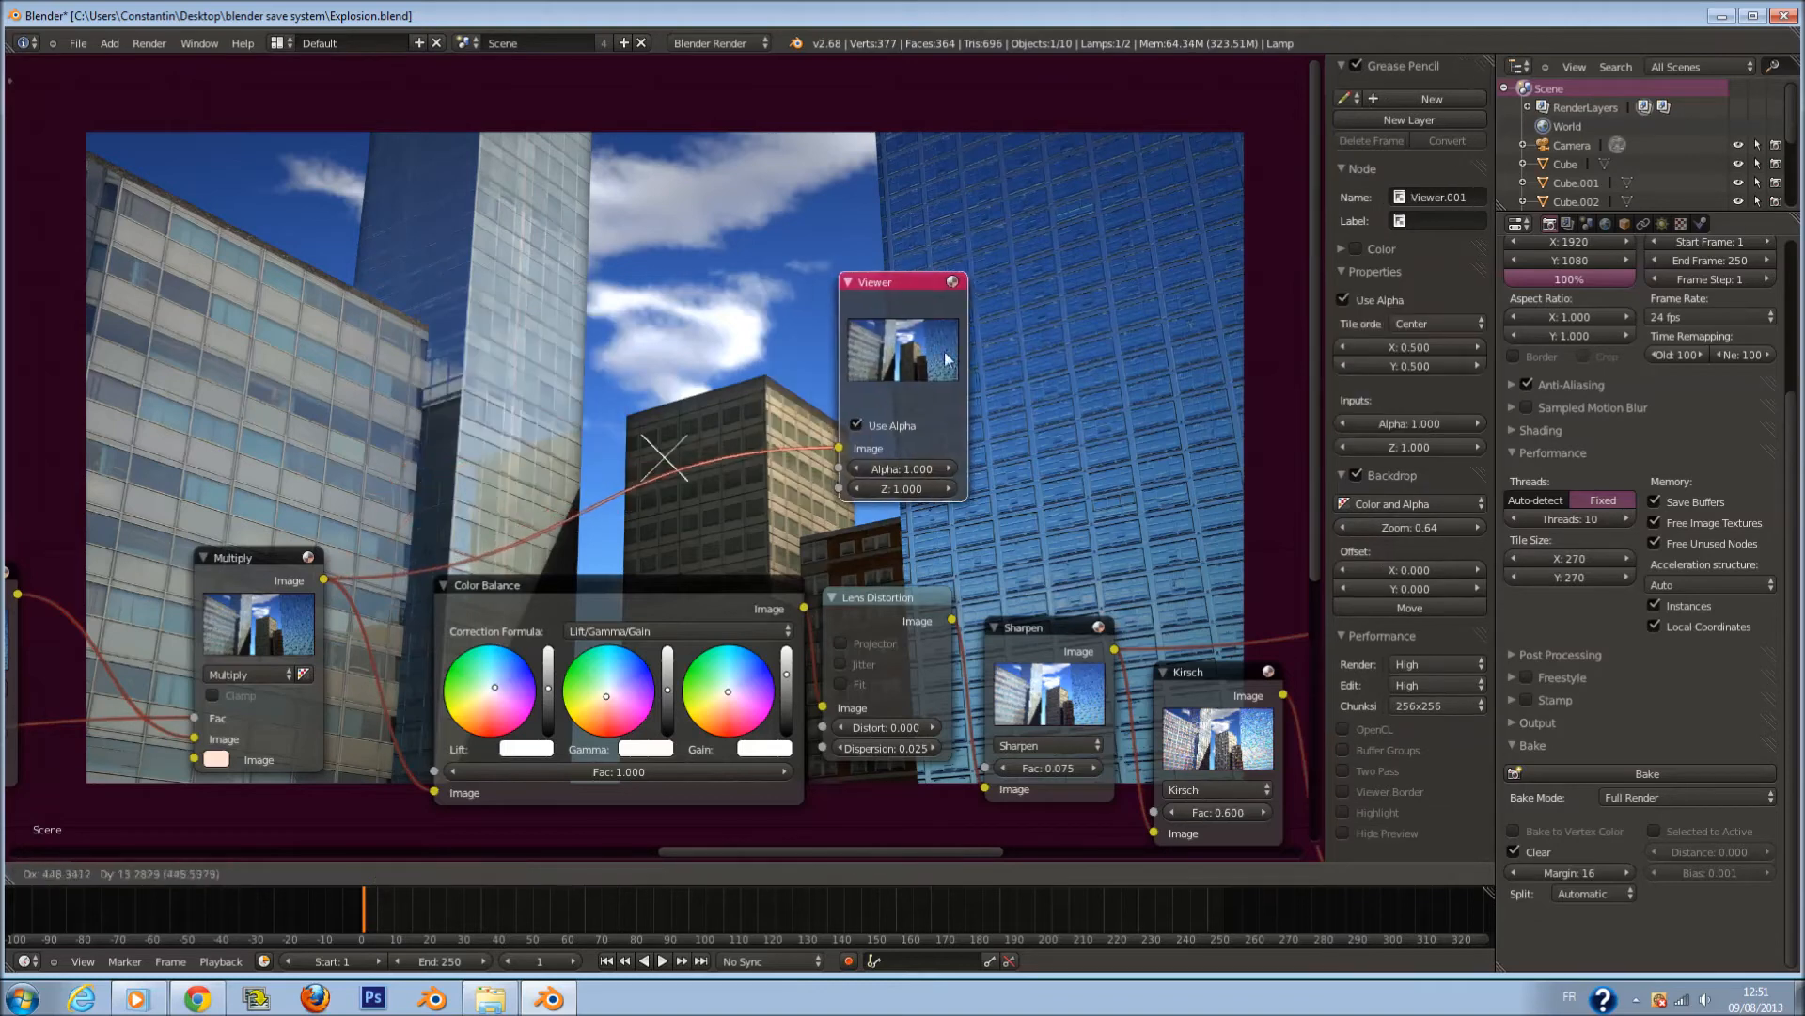
{"action": "left_click_drag", "start_coordinate": [812, 606], "coordinate": [822, 601]}
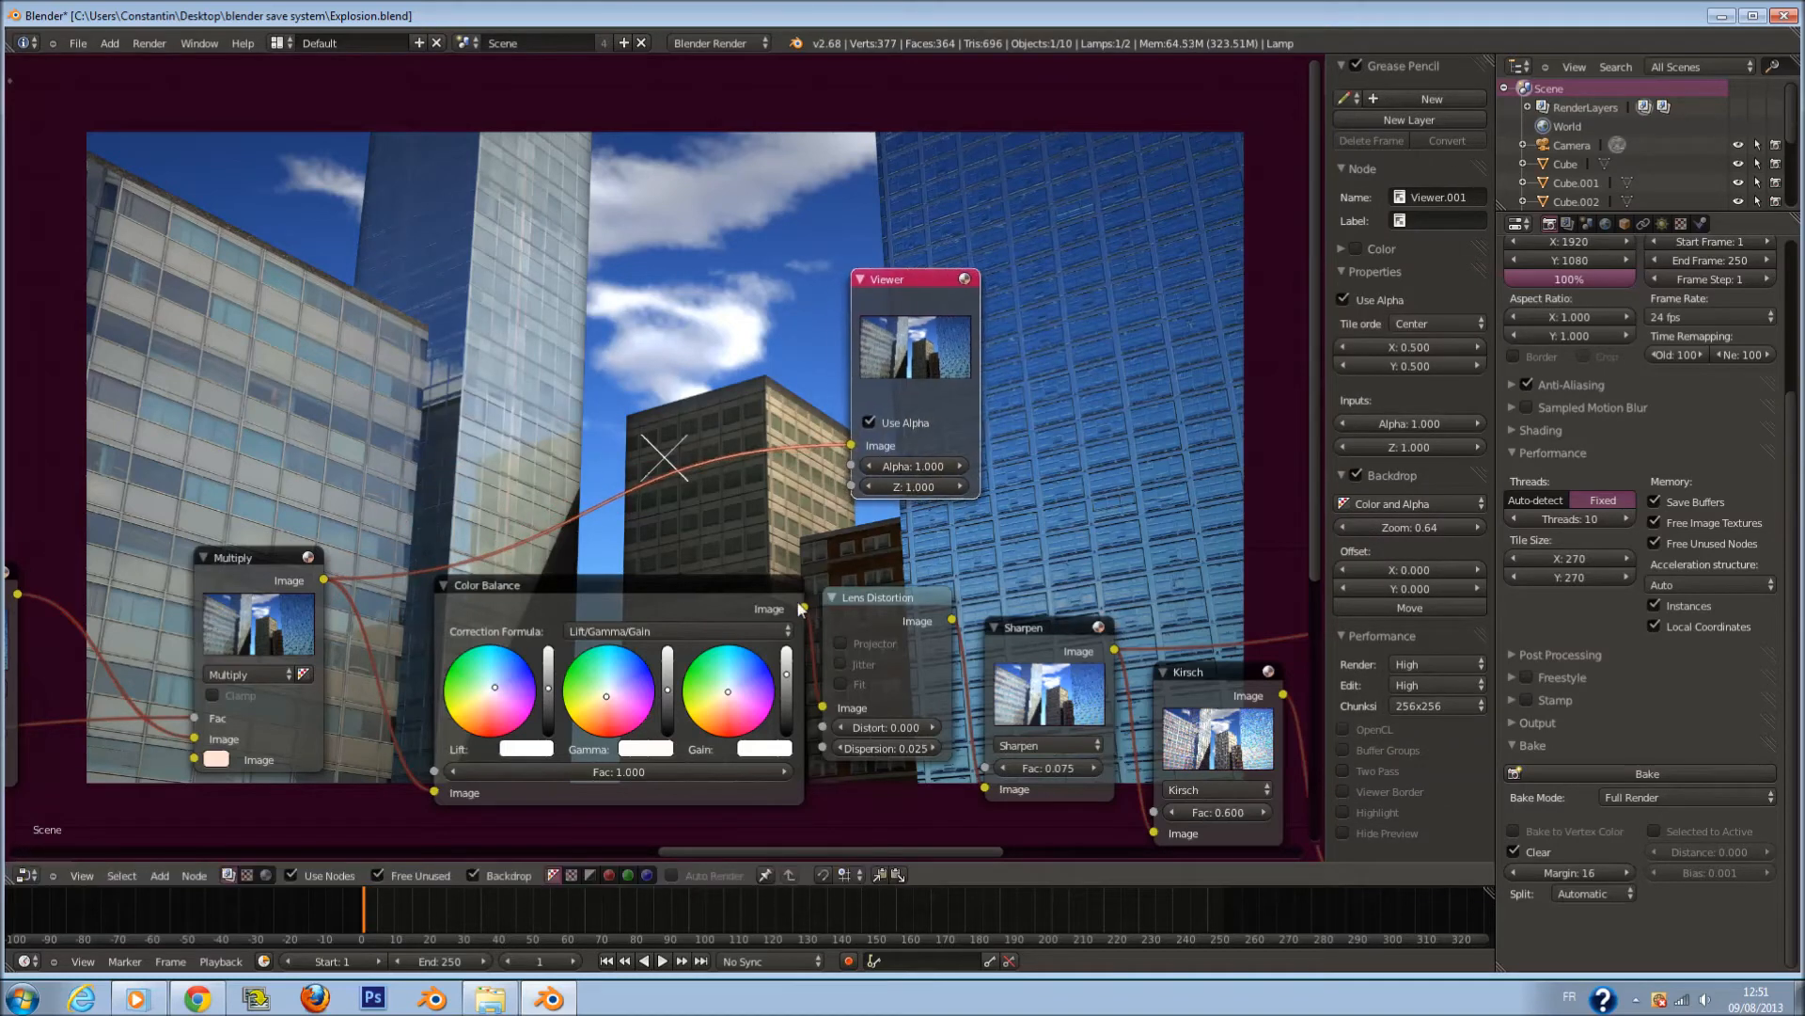
{"action": "left_click", "coordinate": [806, 614], "text": "ctrl+shift"}
Shift the Color Balance node away from Lens Distortion to widen the gap between them.
{"action": "scroll", "coordinate": [905, 519], "scroll_direction": "up", "scroll_amount": 2}
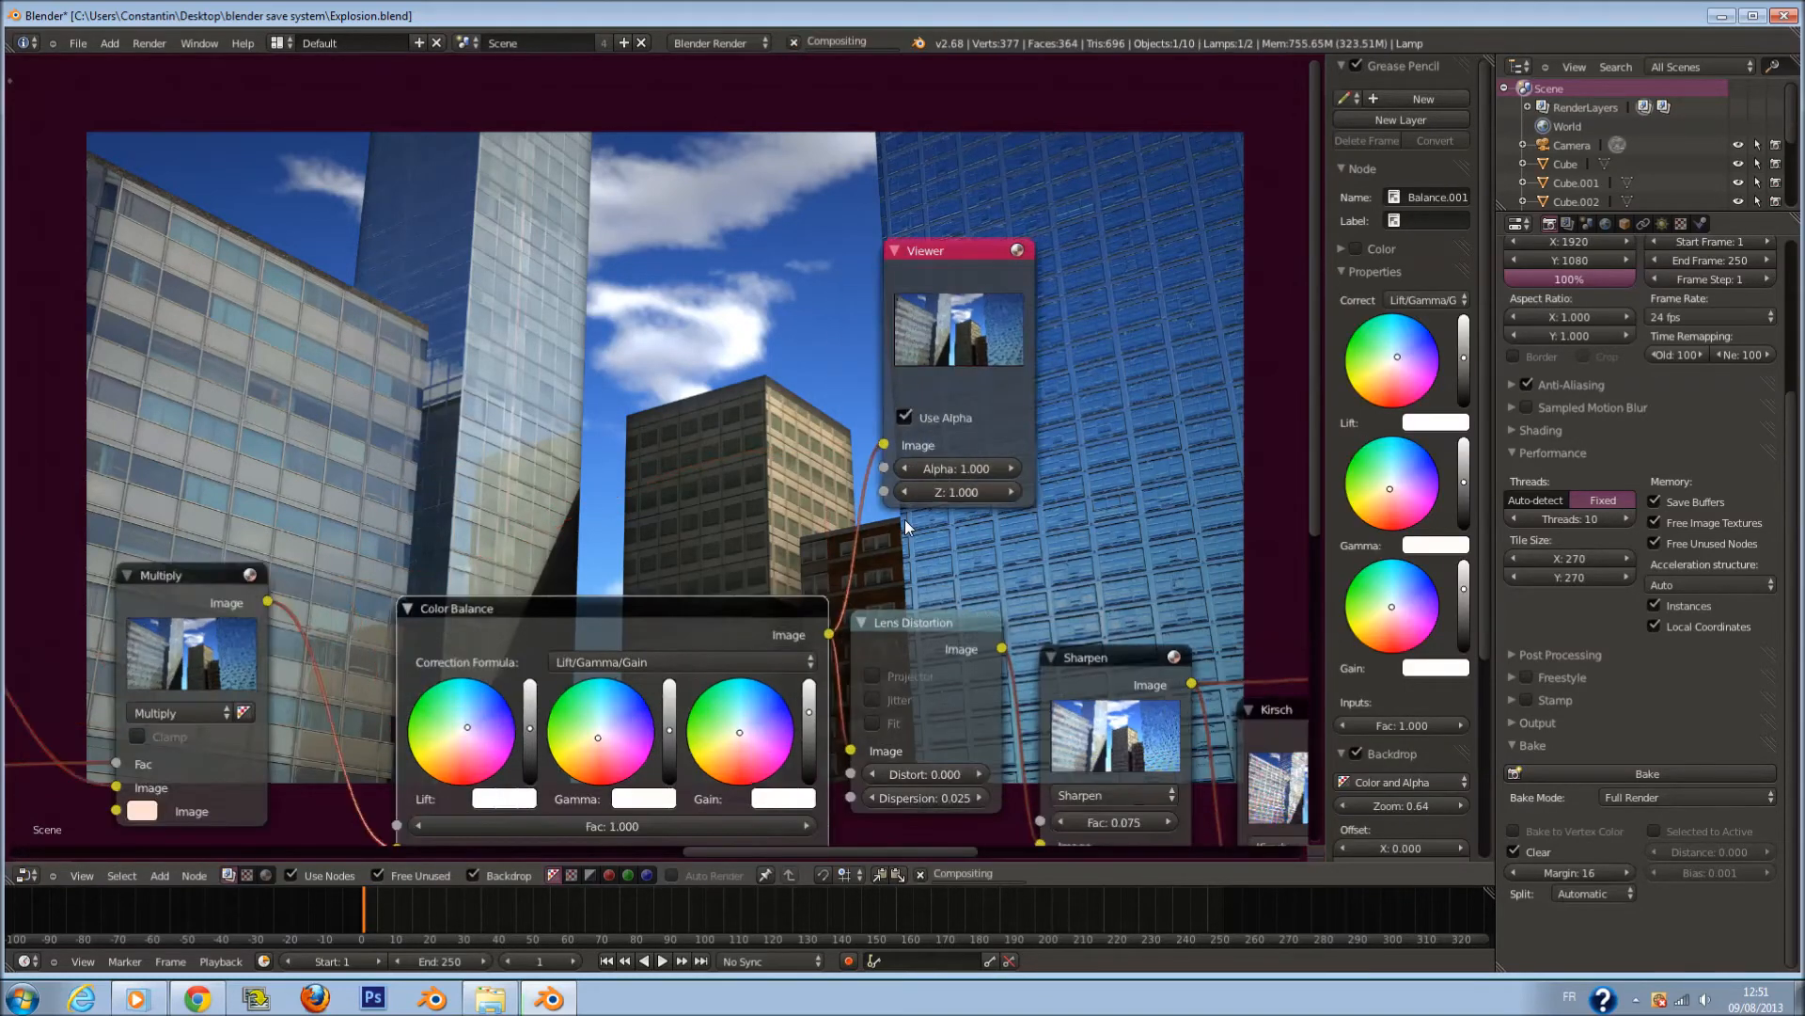
{"action": "middle_click_drag", "start_coordinate": [905, 519], "coordinate": [929, 327]}
{"action": "left_click_drag", "start_coordinate": [796, 429], "coordinate": [703, 419]}
Examine the Color Balance node's lift, gamma and gain wheels and its effect on the backdrop image.
{"action": "middle_click_drag", "start_coordinate": [962, 539], "coordinate": [862, 203]}
{"action": "scroll", "coordinate": [907, 386], "scroll_direction": "up", "scroll_amount": 3}
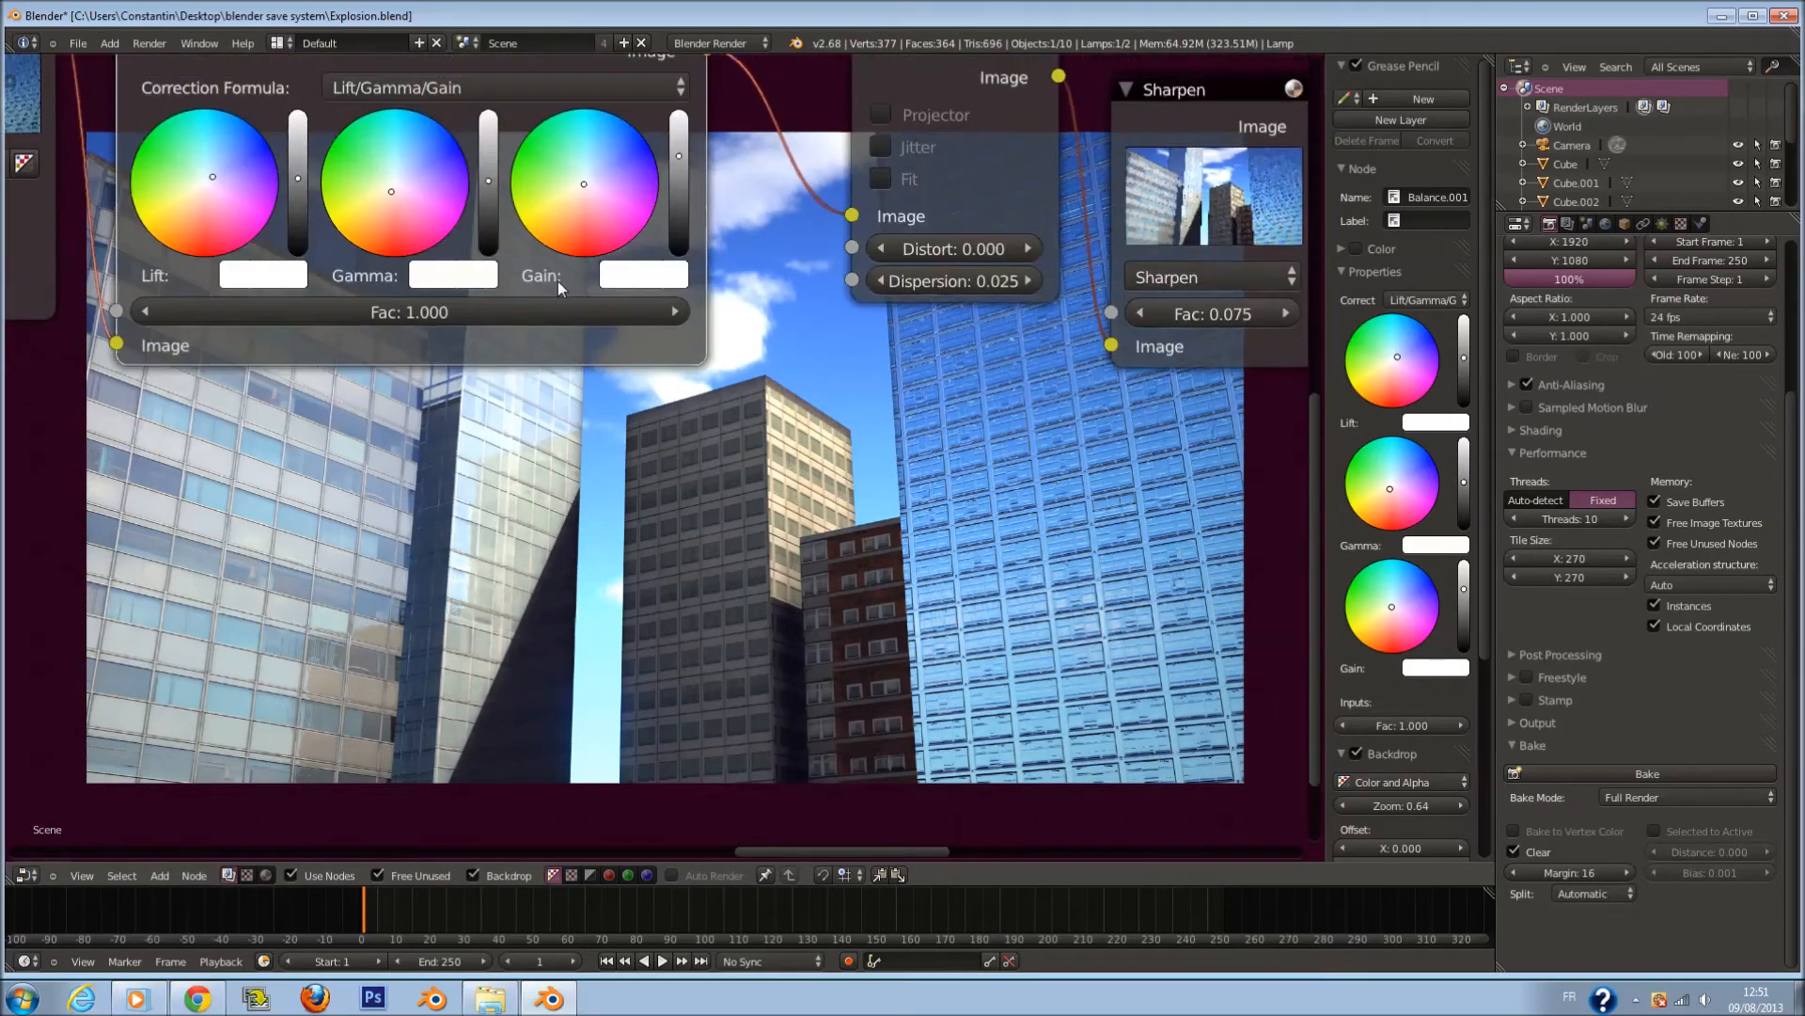
{"action": "scroll", "coordinate": [662, 193], "scroll_direction": "down", "scroll_amount": 2}
{"action": "middle_click_drag", "start_coordinate": [662, 192], "coordinate": [726, 399]}
{"action": "scroll", "coordinate": [727, 399], "scroll_direction": "up", "scroll_amount": 3}
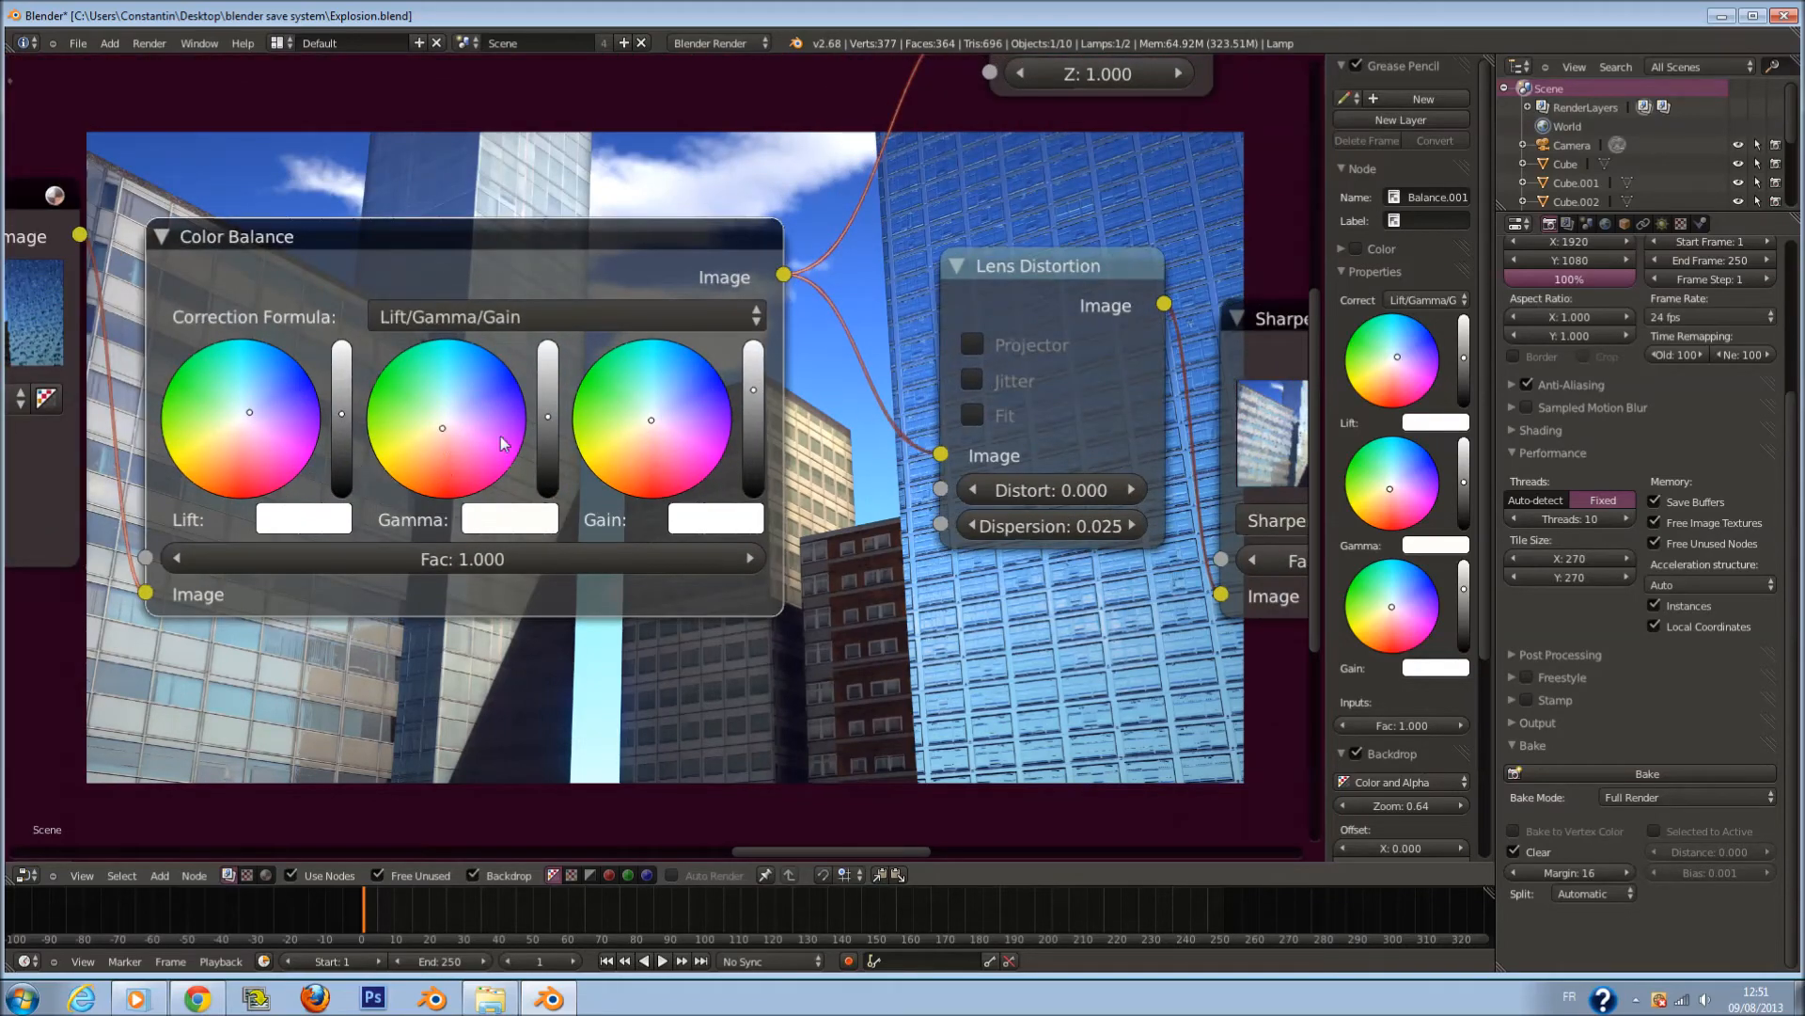
{"action": "scroll", "coordinate": [425, 440], "scroll_direction": "up", "scroll_amount": 3}
{"action": "scroll", "coordinate": [421, 433], "scroll_direction": "up", "scroll_amount": 1}
{"action": "middle_click_drag", "start_coordinate": [505, 466], "coordinate": [570, 331]}
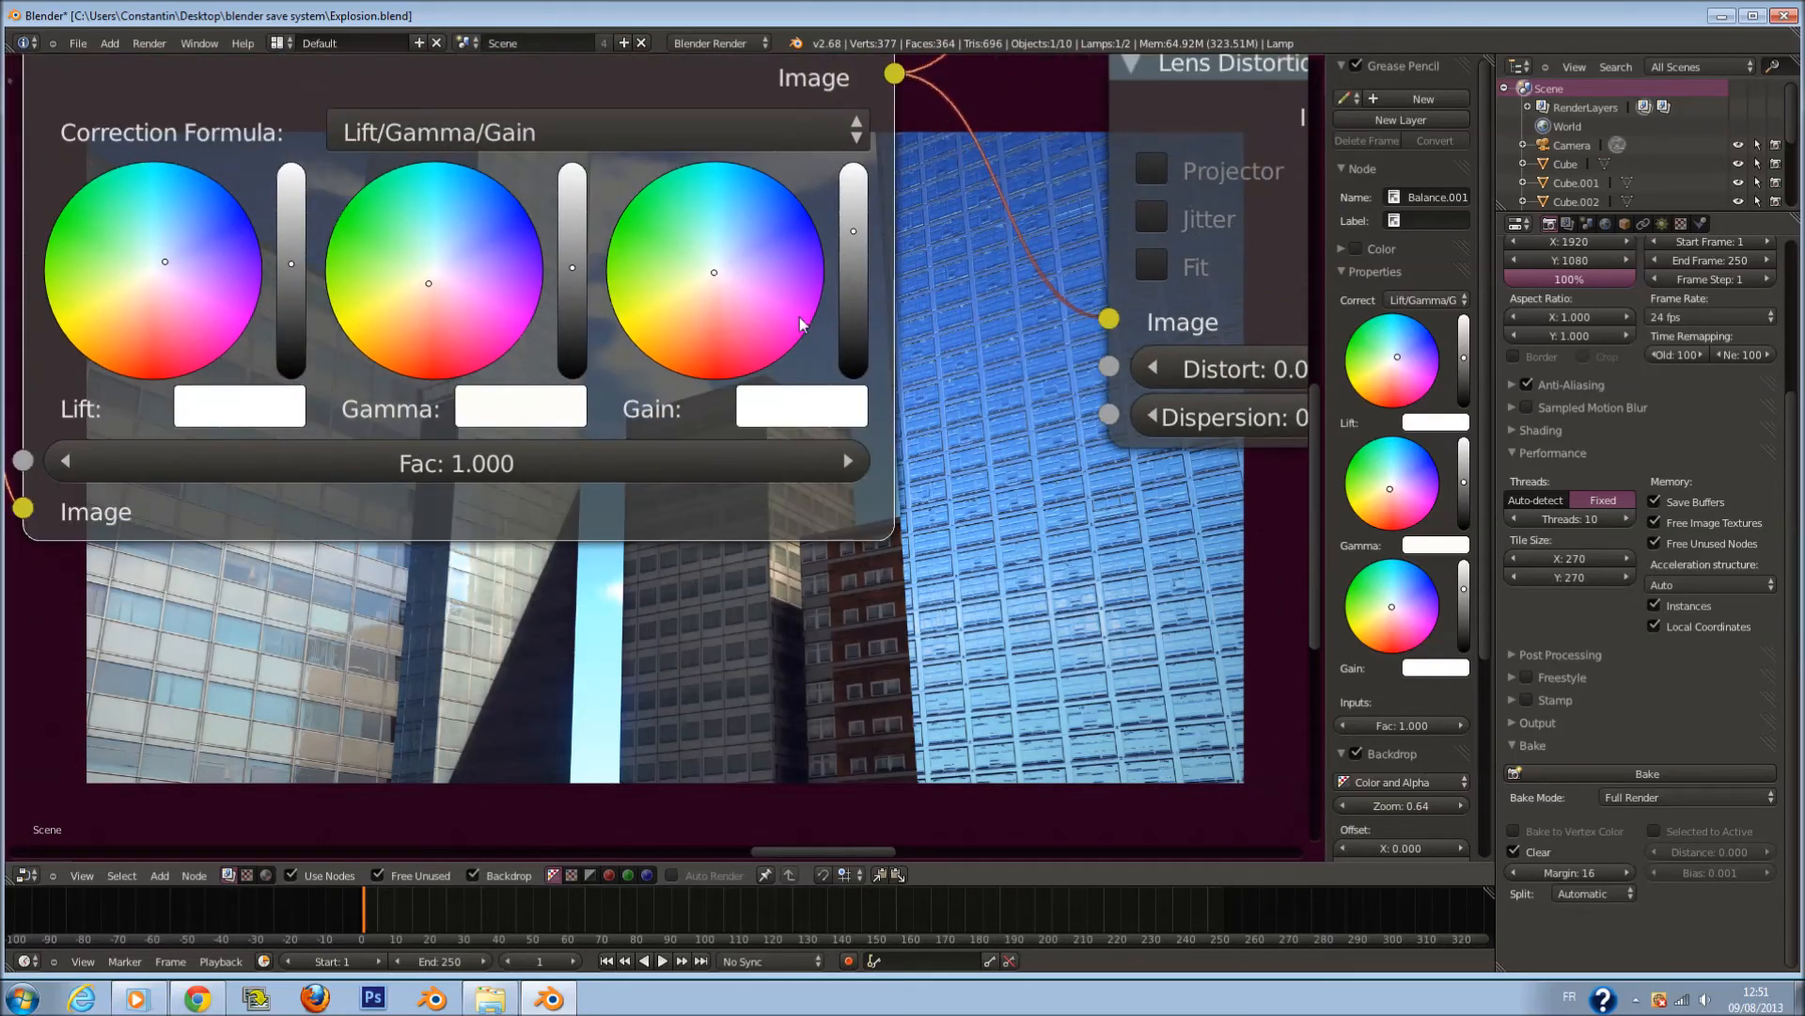
{"action": "scroll", "coordinate": [1075, 182], "scroll_direction": "down", "scroll_amount": 4}
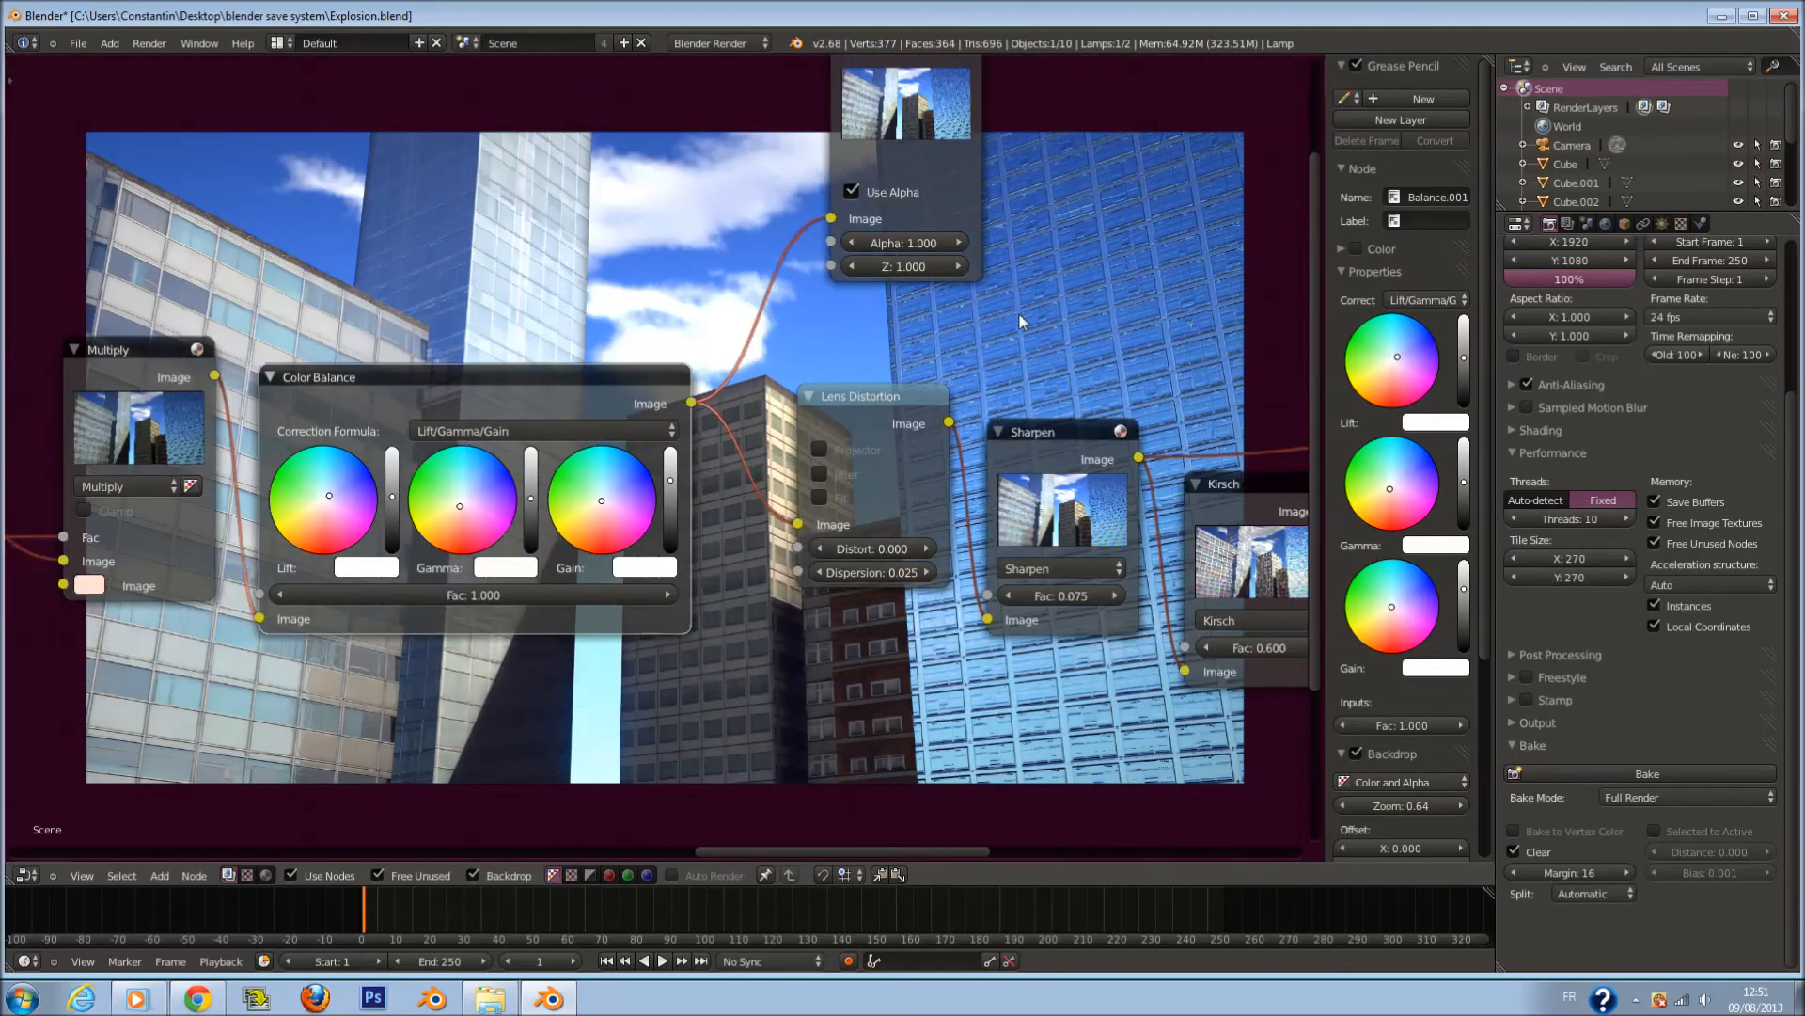
Move the Viewer above Sharpen and Kirsch, and connect the slightly shifted Lens Distortion node's output to the Viewer's image input.
{"action": "middle_click_drag", "start_coordinate": [1019, 314], "coordinate": [898, 463]}
{"action": "left_click_drag", "start_coordinate": [780, 264], "coordinate": [1030, 286]}
{"action": "left_click_drag", "start_coordinate": [753, 548], "coordinate": [713, 525]}
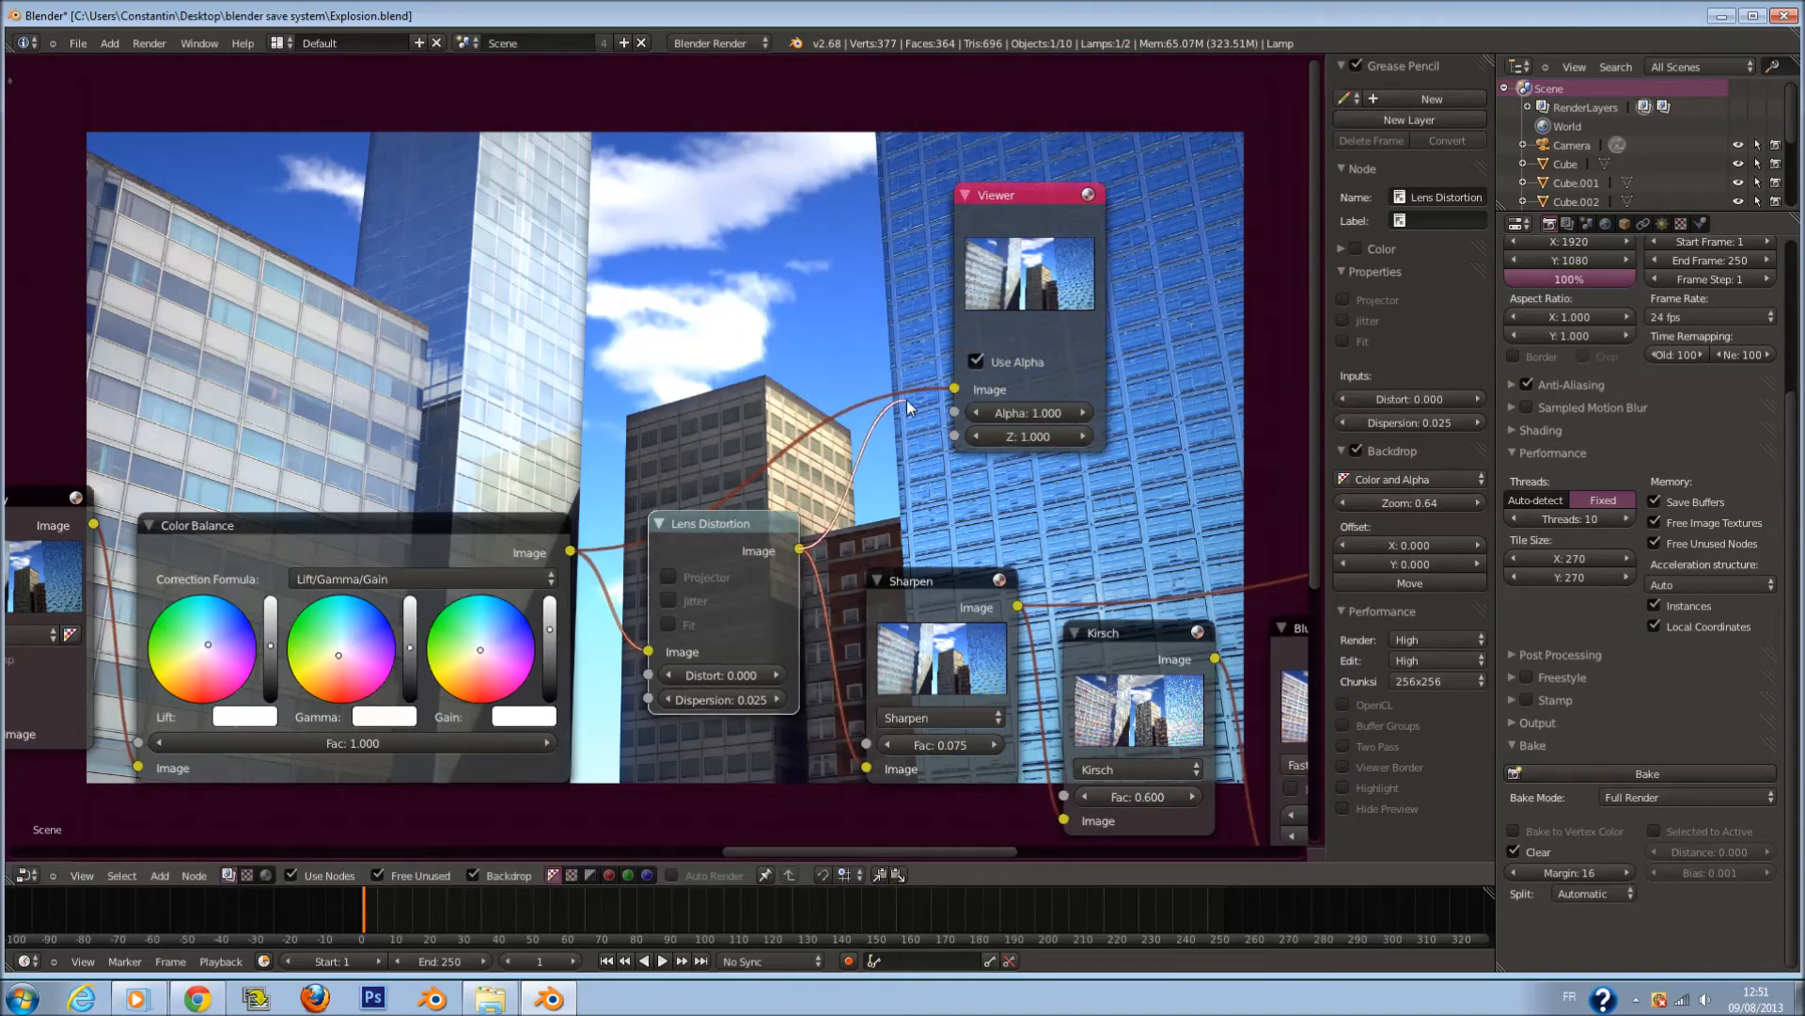
Examine the Lens Distortion settings and the Sharpen, Kirsch and Blur nodes that follow it.
{"action": "scroll", "coordinate": [987, 459], "scroll_direction": "up", "scroll_amount": 2}
{"action": "middle_click_drag", "start_coordinate": [987, 459], "coordinate": [688, 388]}
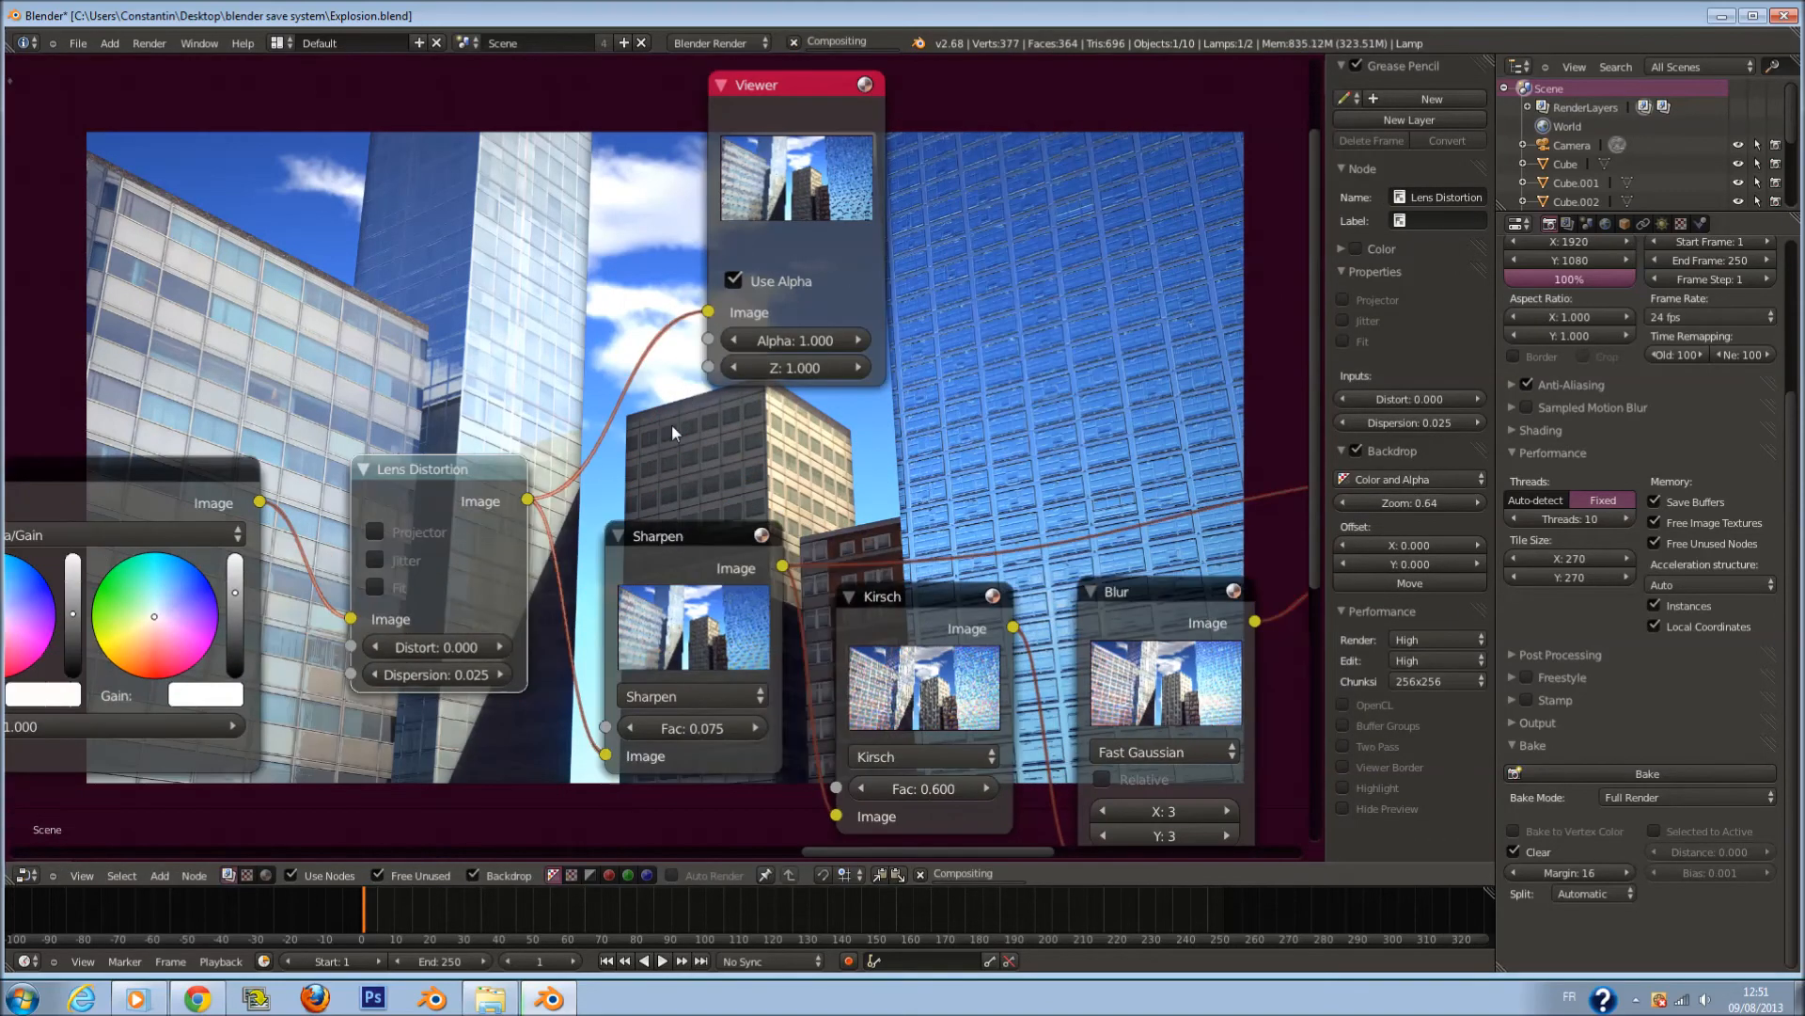
{"action": "scroll", "coordinate": [847, 598], "scroll_direction": "up", "scroll_amount": 1}
{"action": "middle_click_drag", "start_coordinate": [881, 608], "coordinate": [950, 318]}
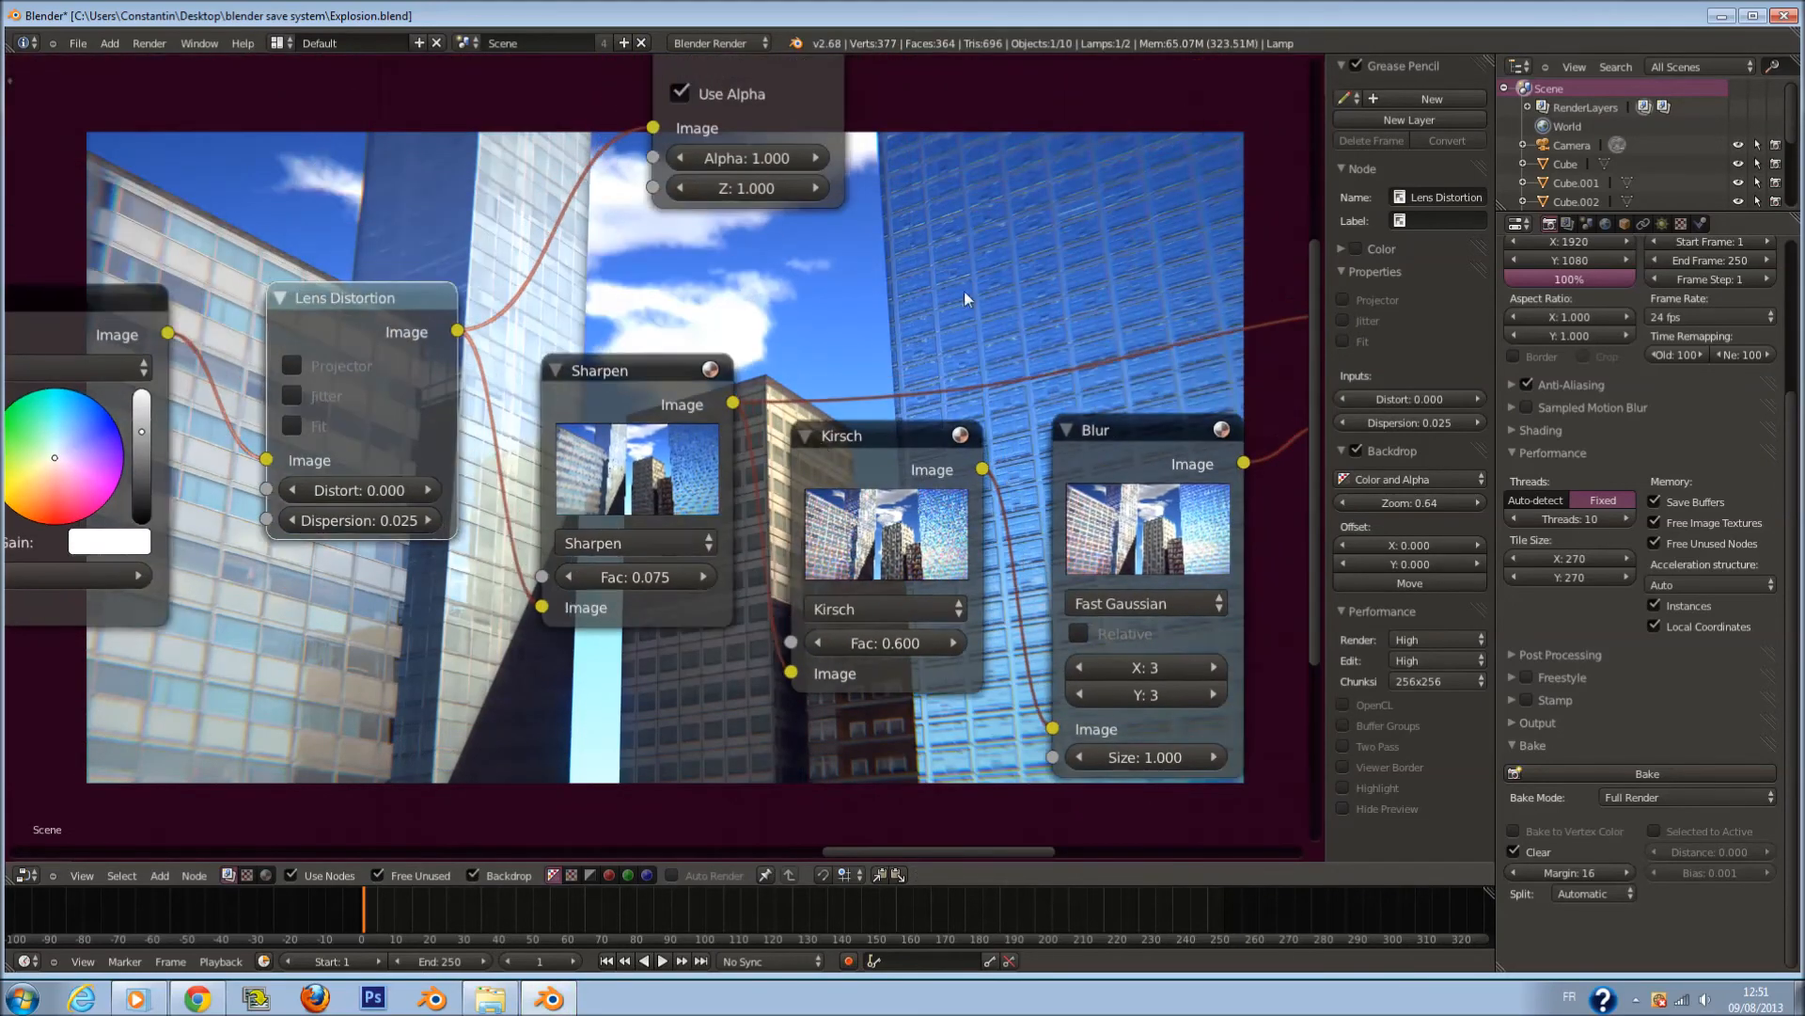
{"action": "scroll", "coordinate": [832, 498], "scroll_direction": "down", "scroll_amount": 1}
{"action": "middle_click_drag", "start_coordinate": [831, 498], "coordinate": [963, 378]}
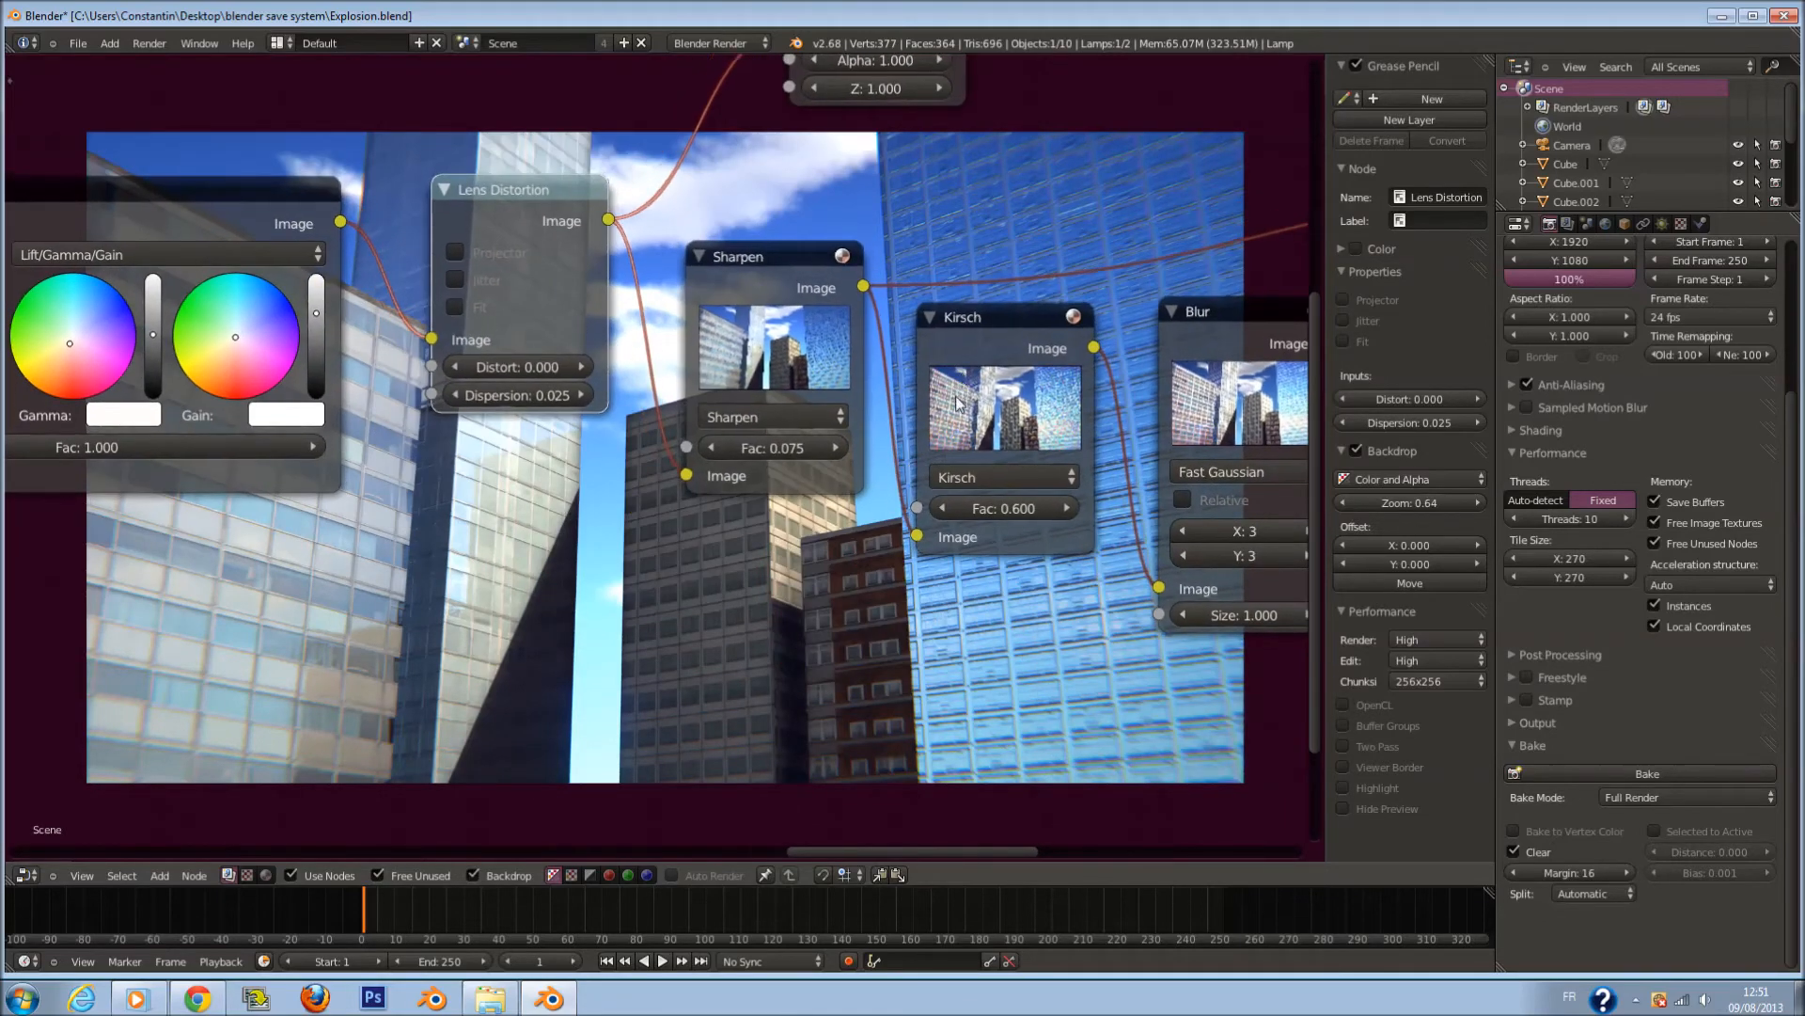
Move the Viewer node beyond Sharpen and connect the Sharpen filter's output to its image input.
{"action": "middle_click_drag", "start_coordinate": [792, 384], "coordinate": [490, 678]}
{"action": "left_click_drag", "start_coordinate": [627, 260], "coordinate": [854, 300]}
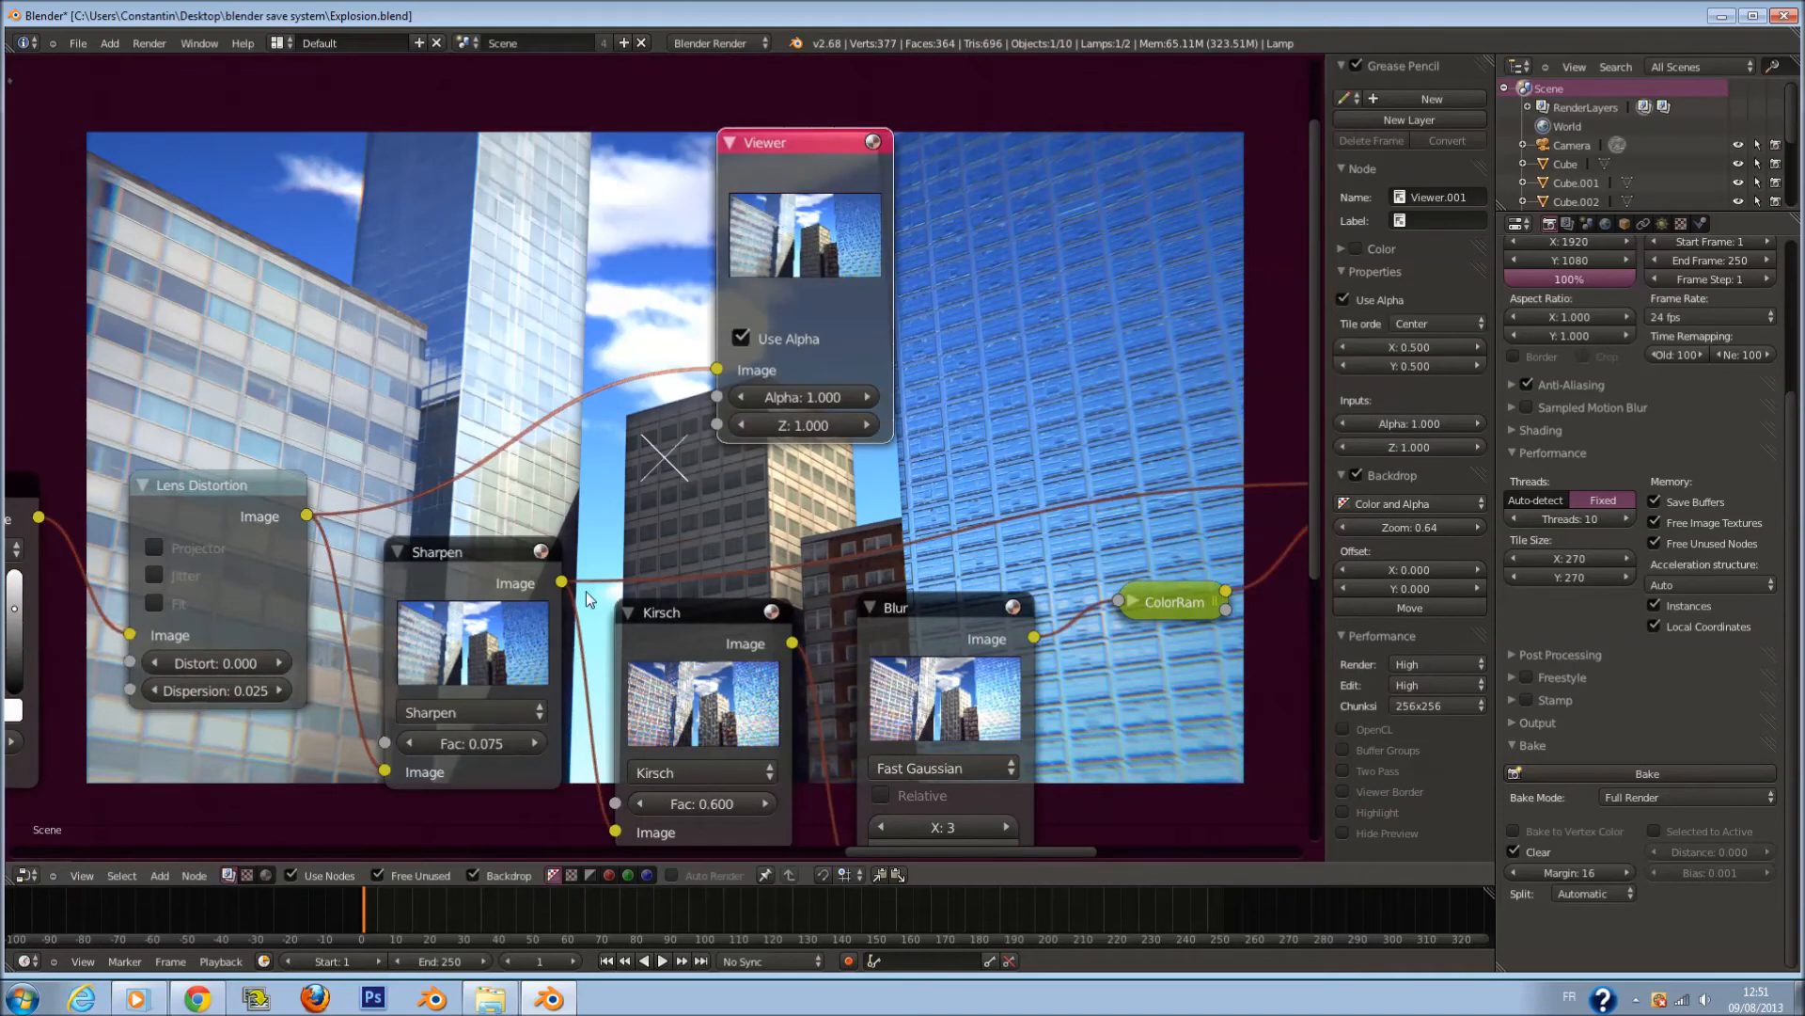
{"action": "left_click_drag", "start_coordinate": [563, 582], "coordinate": [716, 369]}
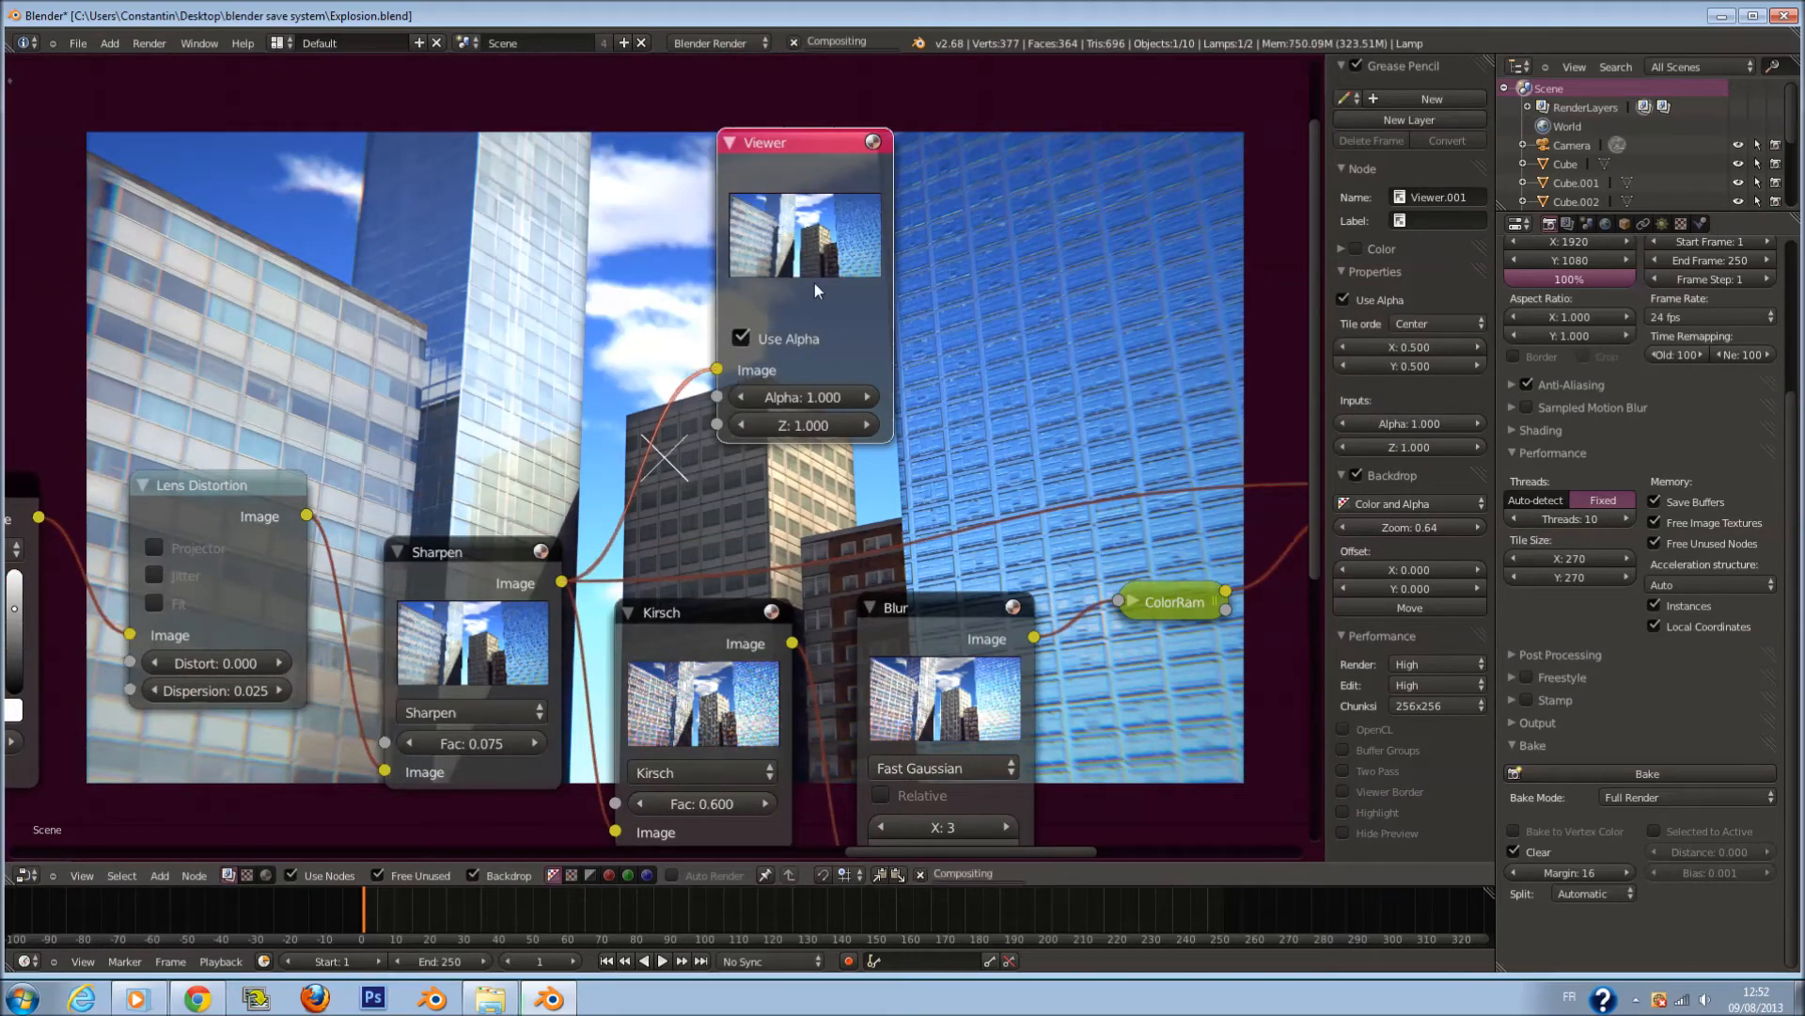
{"action": "left_click_drag", "start_coordinate": [815, 284], "coordinate": [861, 269]}
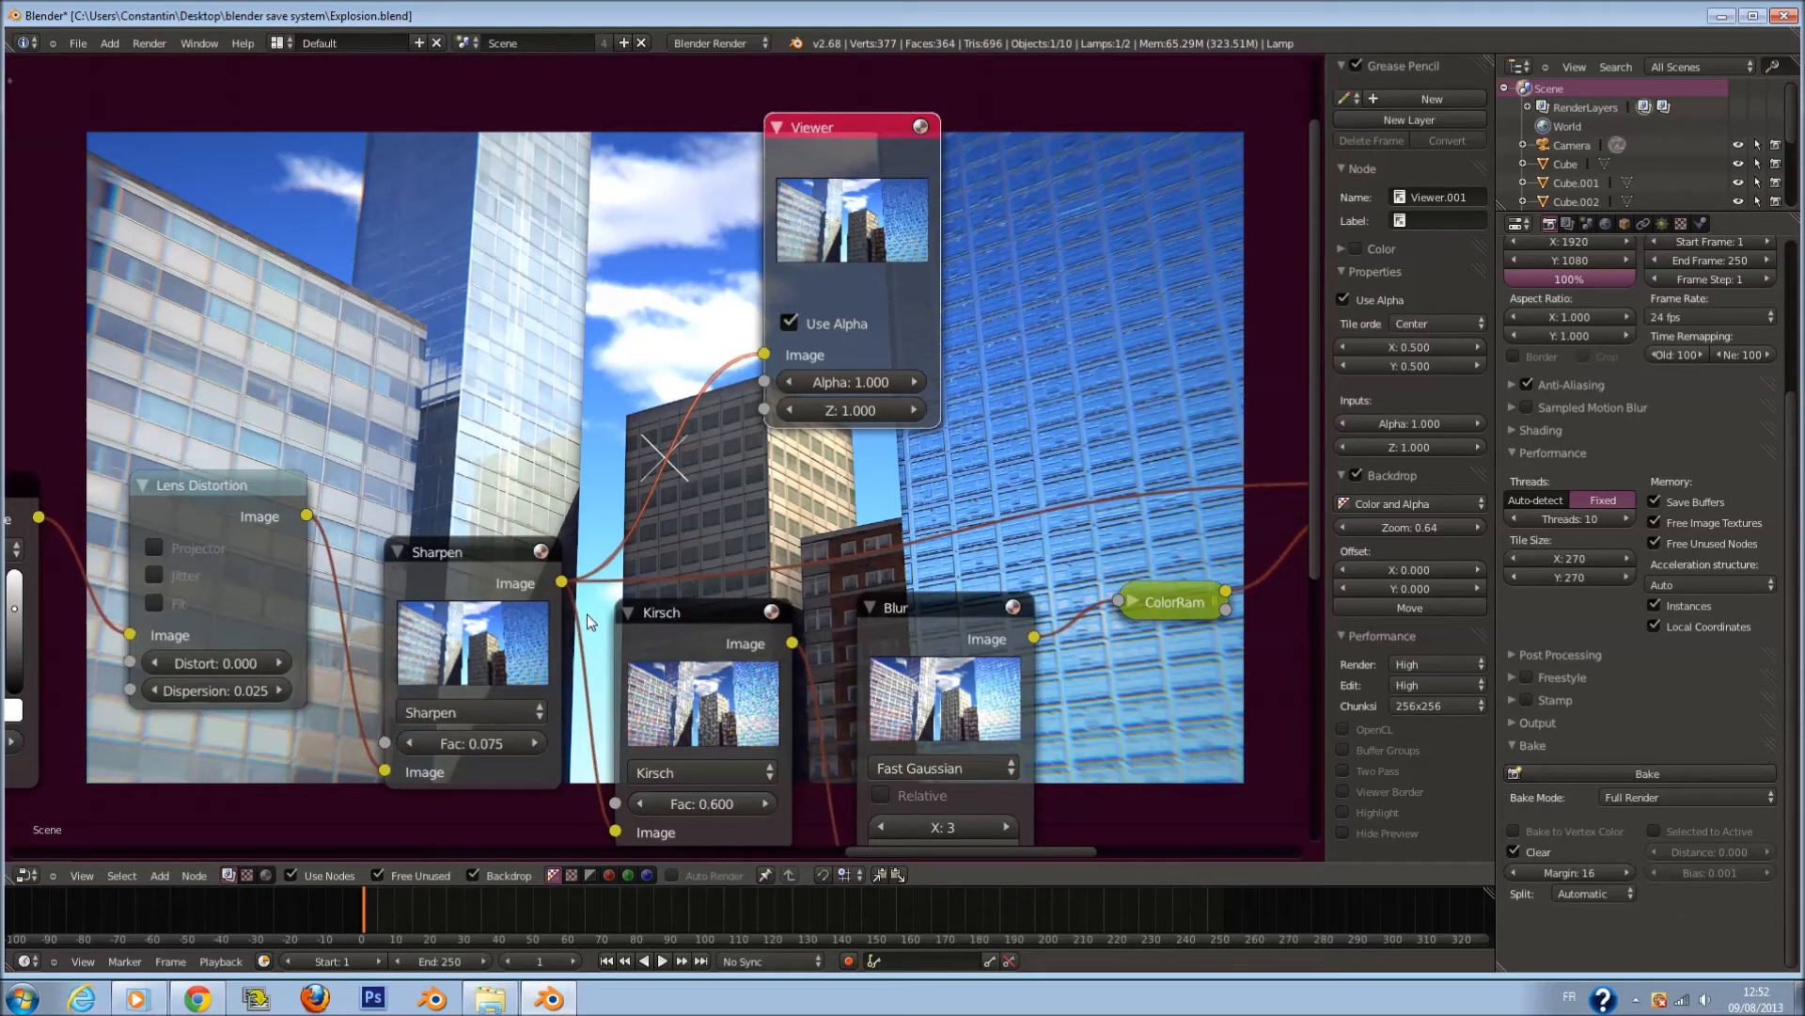
Connect the Kirsch filter's output to the Viewer's image input and move the Viewer node beyond Kirsch, above Blur and ColorRamp.
{"action": "middle_click_drag", "start_coordinate": [607, 618], "coordinate": [641, 361]}
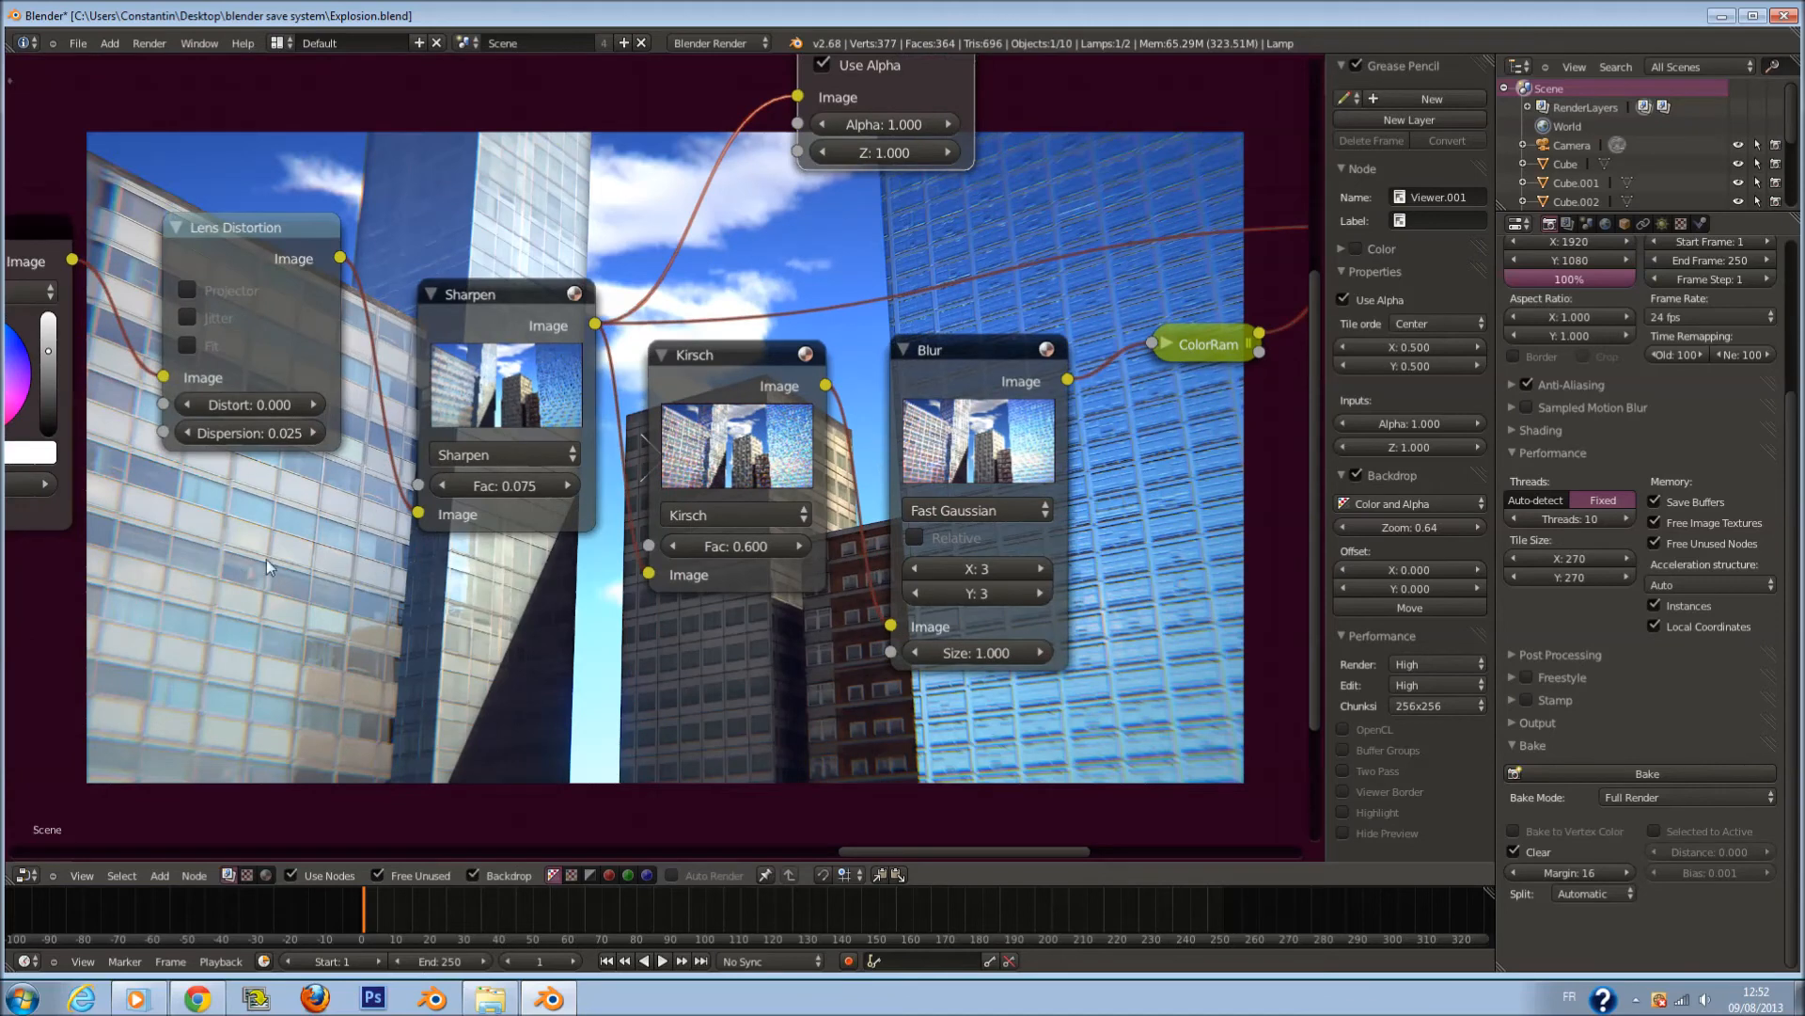
{"action": "middle_click_drag", "start_coordinate": [890, 425], "coordinate": [662, 619]}
{"action": "left_click_drag", "start_coordinate": [690, 592], "coordinate": [635, 359]}
{"action": "left_click_drag", "start_coordinate": [705, 300], "coordinate": [898, 267]}
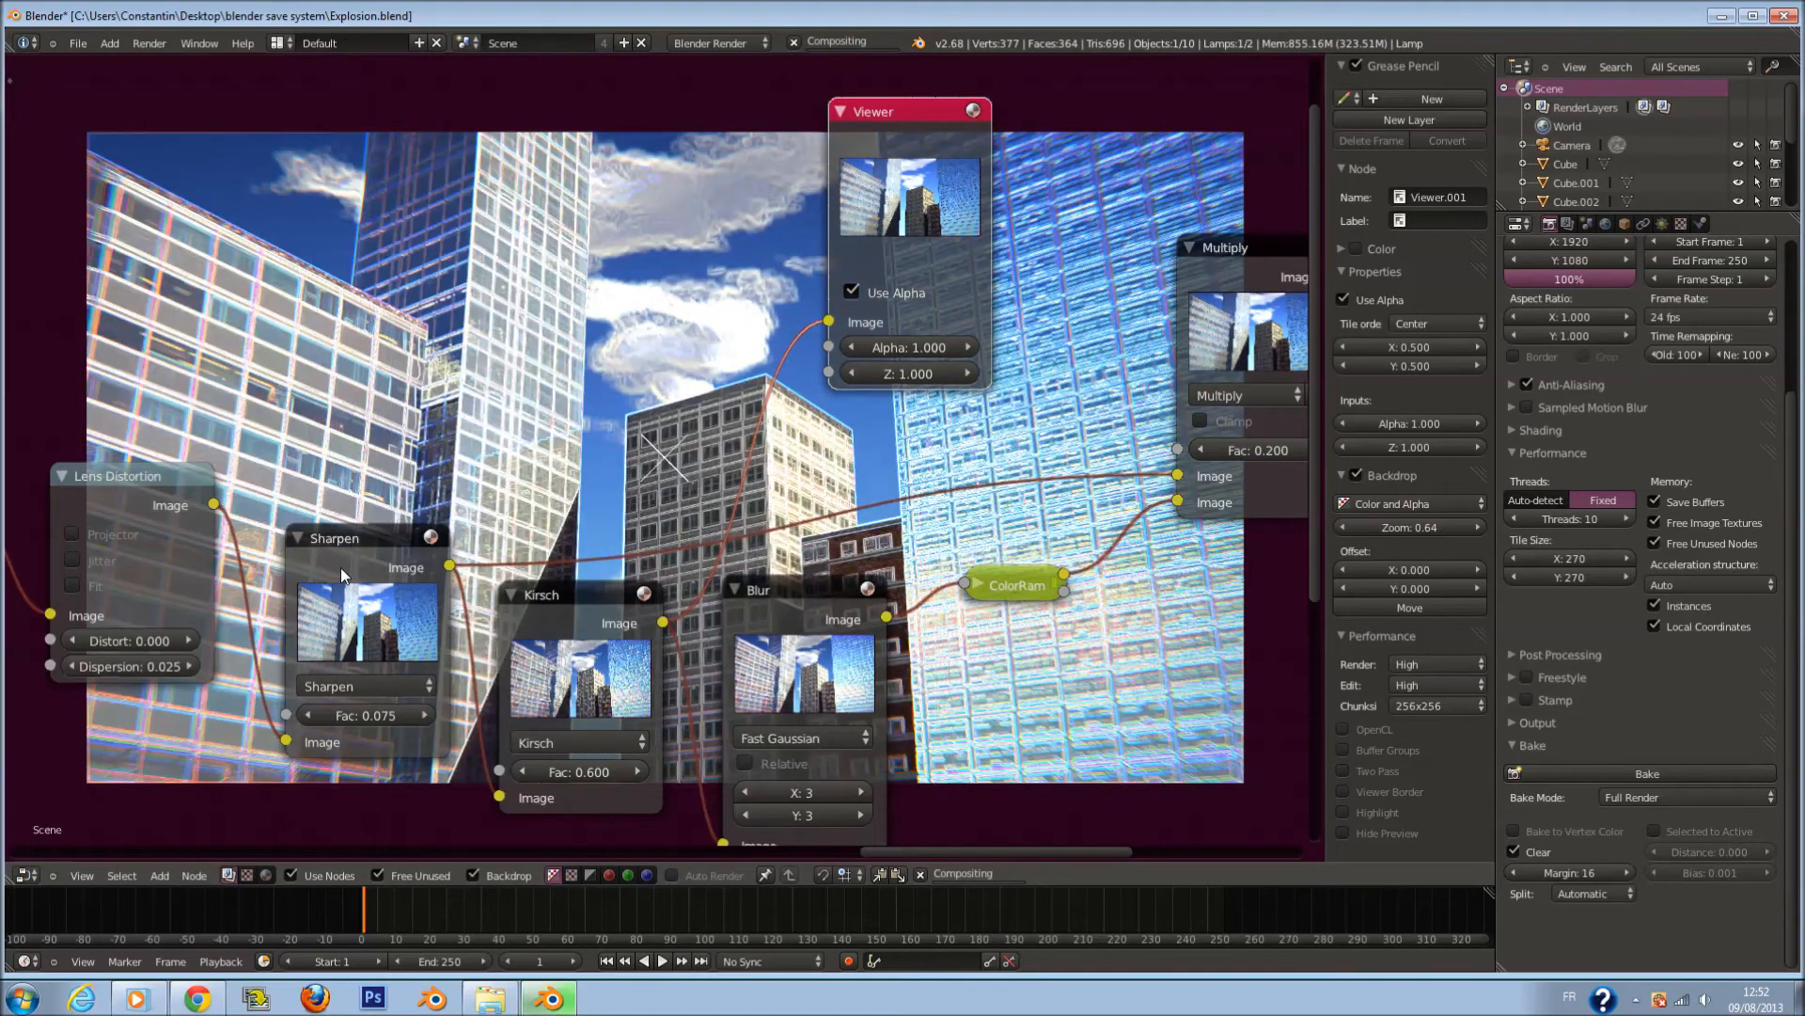
Preview the Blur node's output by connecting it to the Viewer's image input, and move the Viewer closer to Multiply.
{"action": "middle_click_drag", "start_coordinate": [382, 713], "coordinate": [450, 635]}
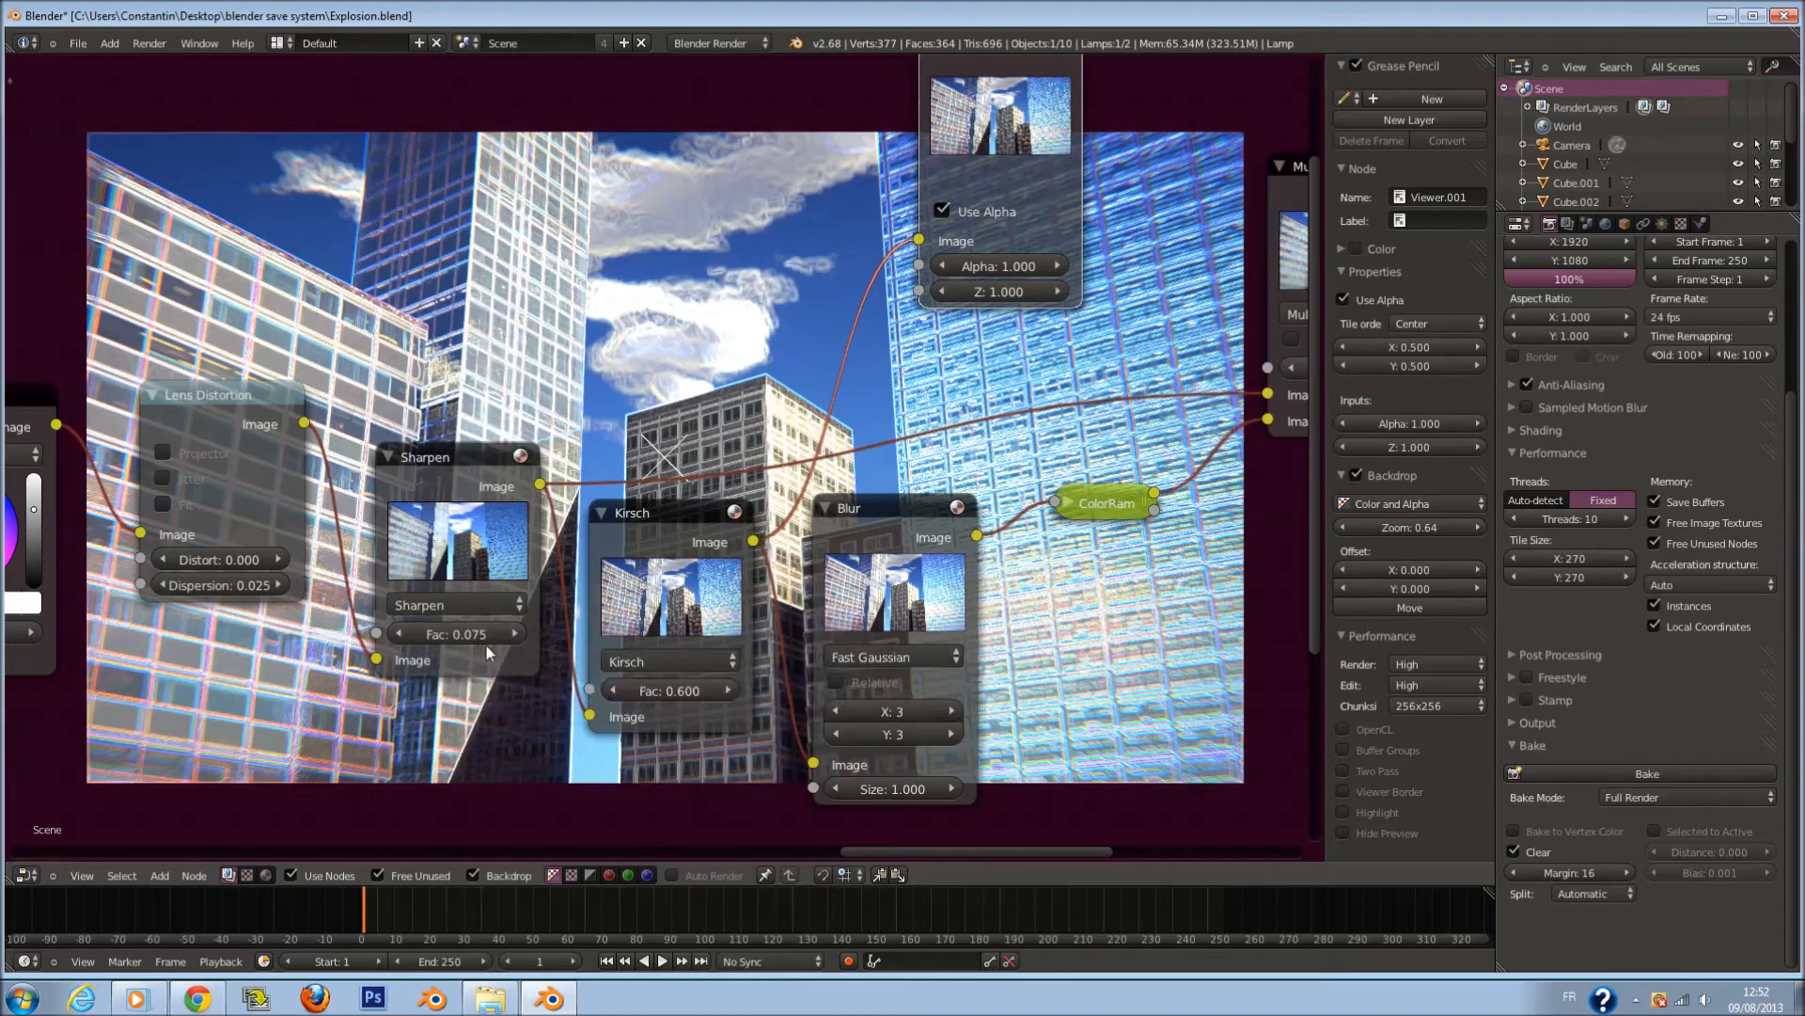
{"action": "scroll", "coordinate": [961, 508], "scroll_direction": "down", "scroll_amount": 1}
{"action": "middle_click_drag", "start_coordinate": [961, 508], "coordinate": [675, 611]}
{"action": "left_click_drag", "start_coordinate": [668, 635], "coordinate": [613, 360]}
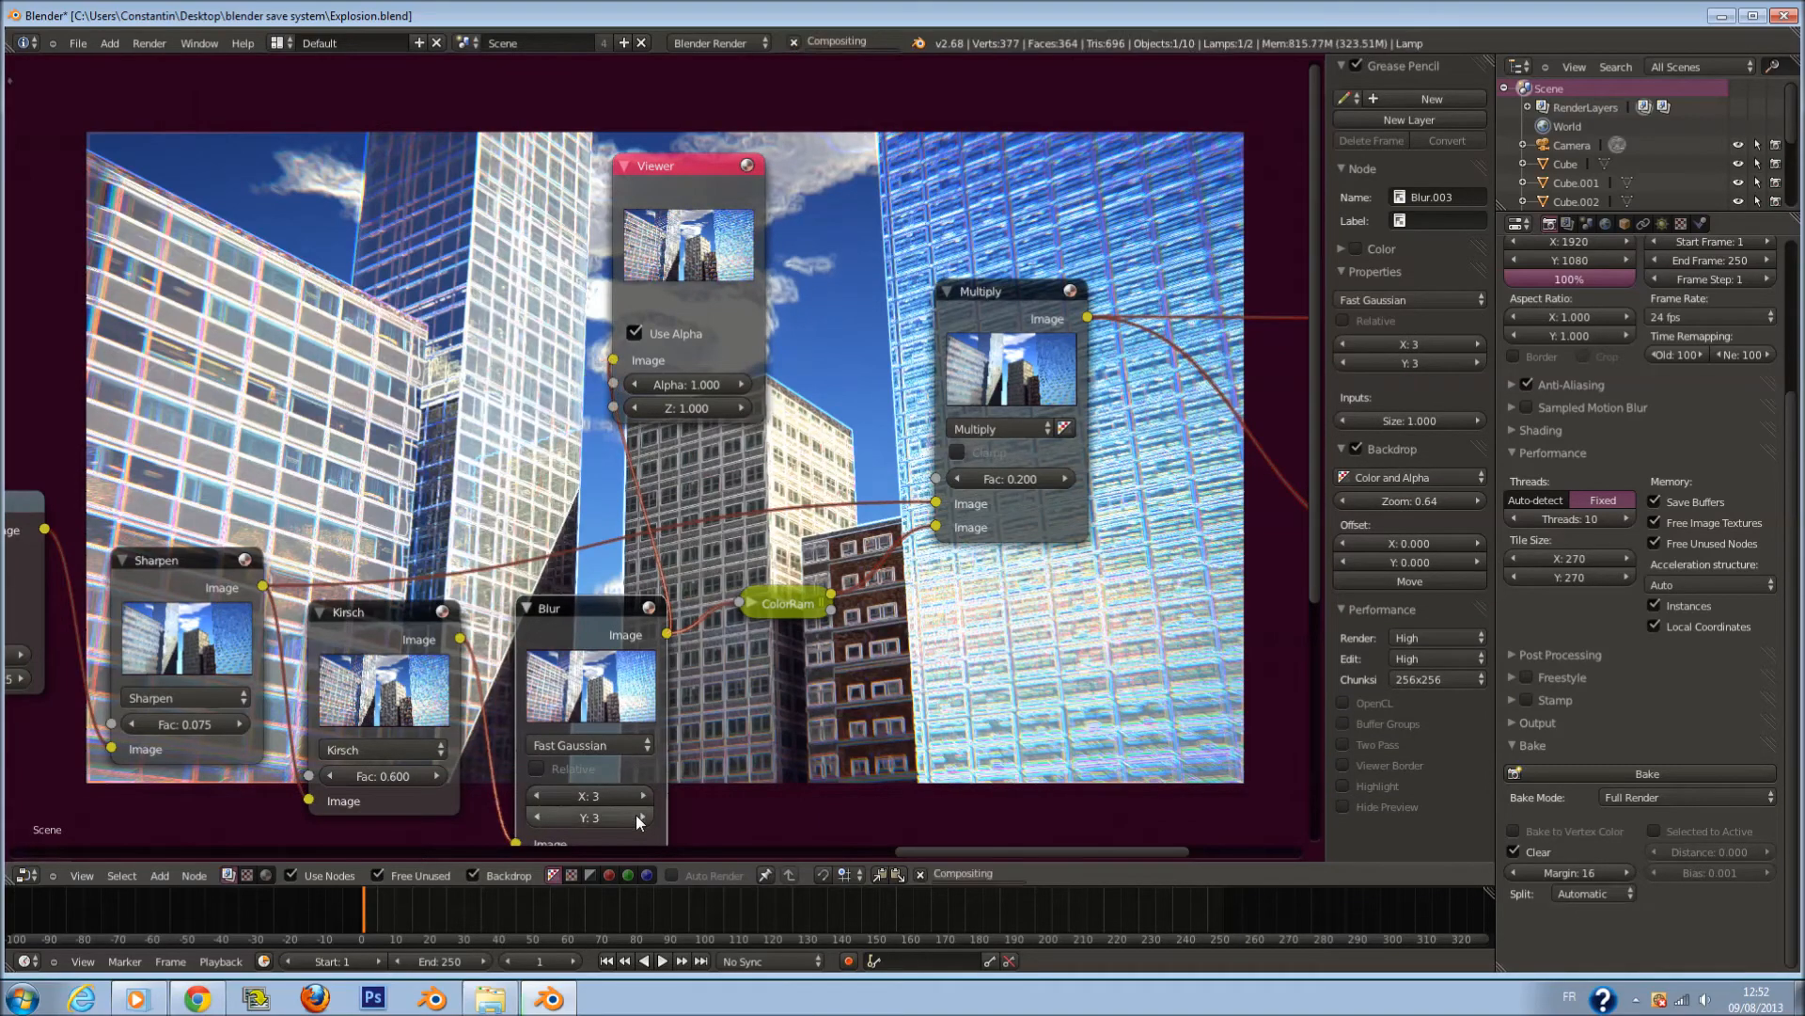
{"action": "left_click_drag", "start_coordinate": [712, 252], "coordinate": [823, 240]}
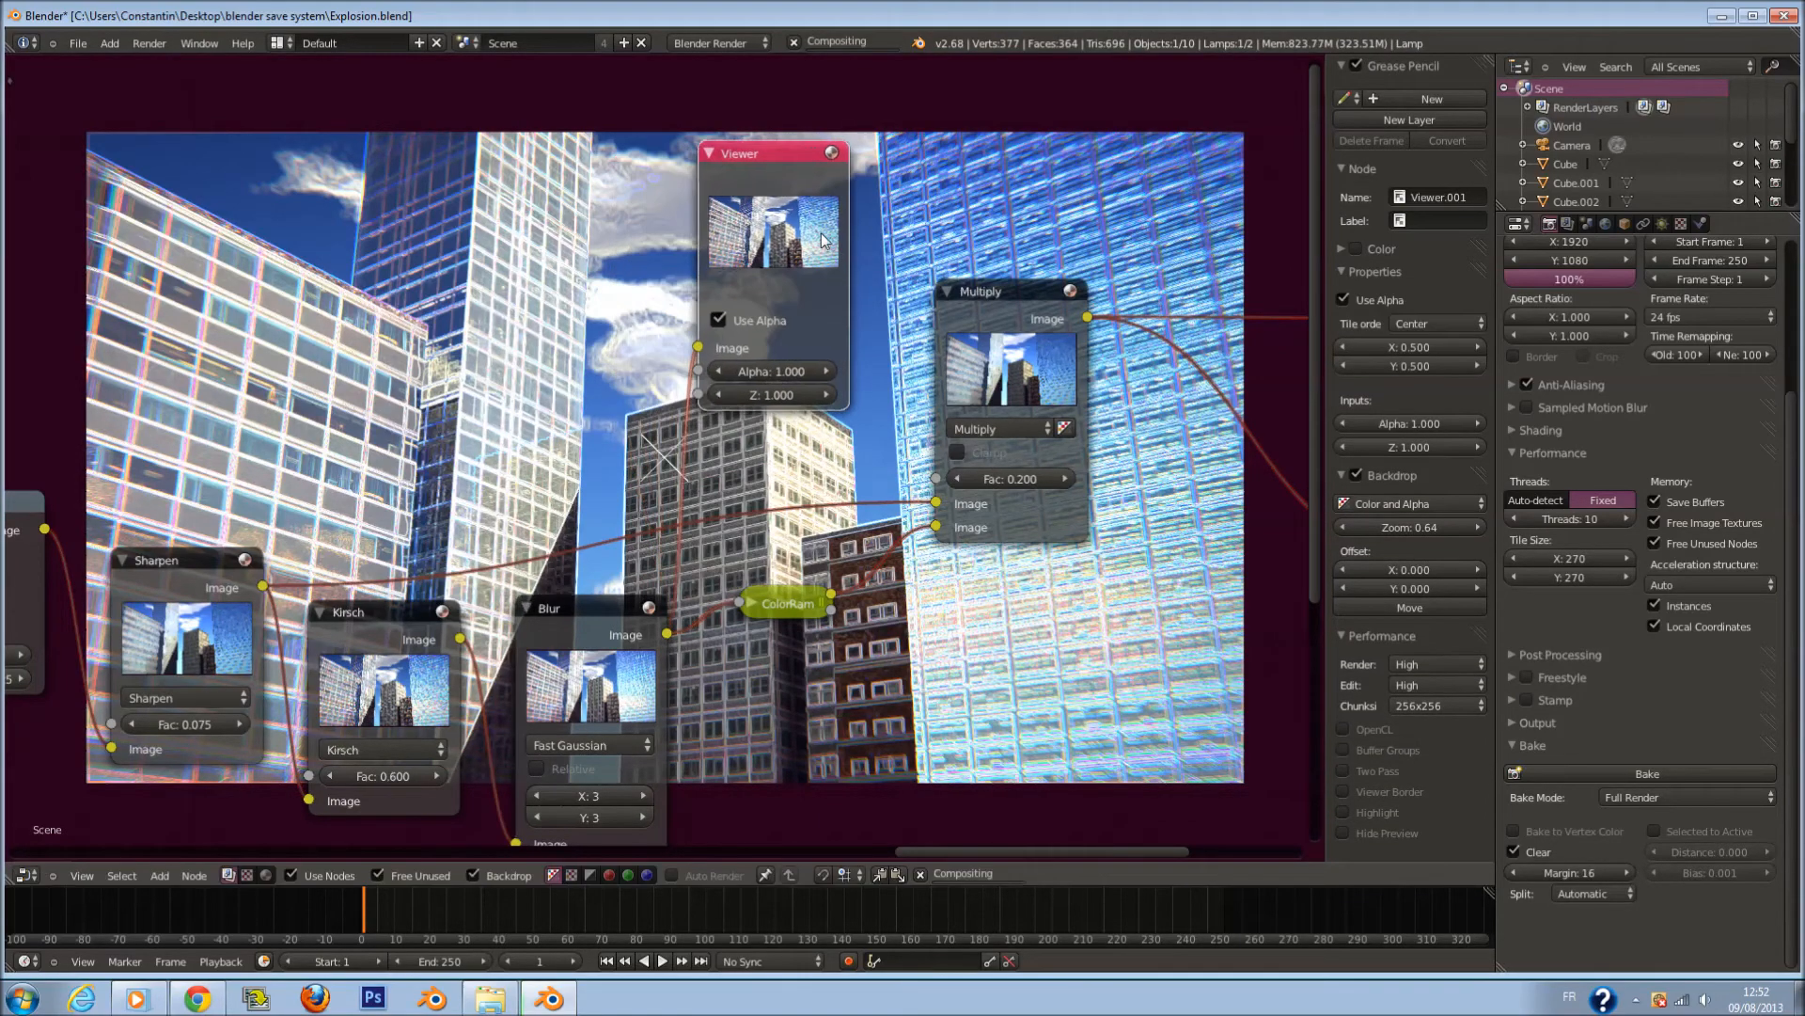
Connect the ColorRamp's image output to the Viewer, and briefly expand the ColorRamp node to check its gradient before collapsing it.
{"action": "middle_click_drag", "start_coordinate": [950, 432], "coordinate": [799, 397]}
{"action": "scroll", "coordinate": [701, 553], "scroll_direction": "up", "scroll_amount": 1}
{"action": "left_click_drag", "start_coordinate": [691, 580], "coordinate": [529, 287]}
{"action": "left_click", "coordinate": [592, 588]}
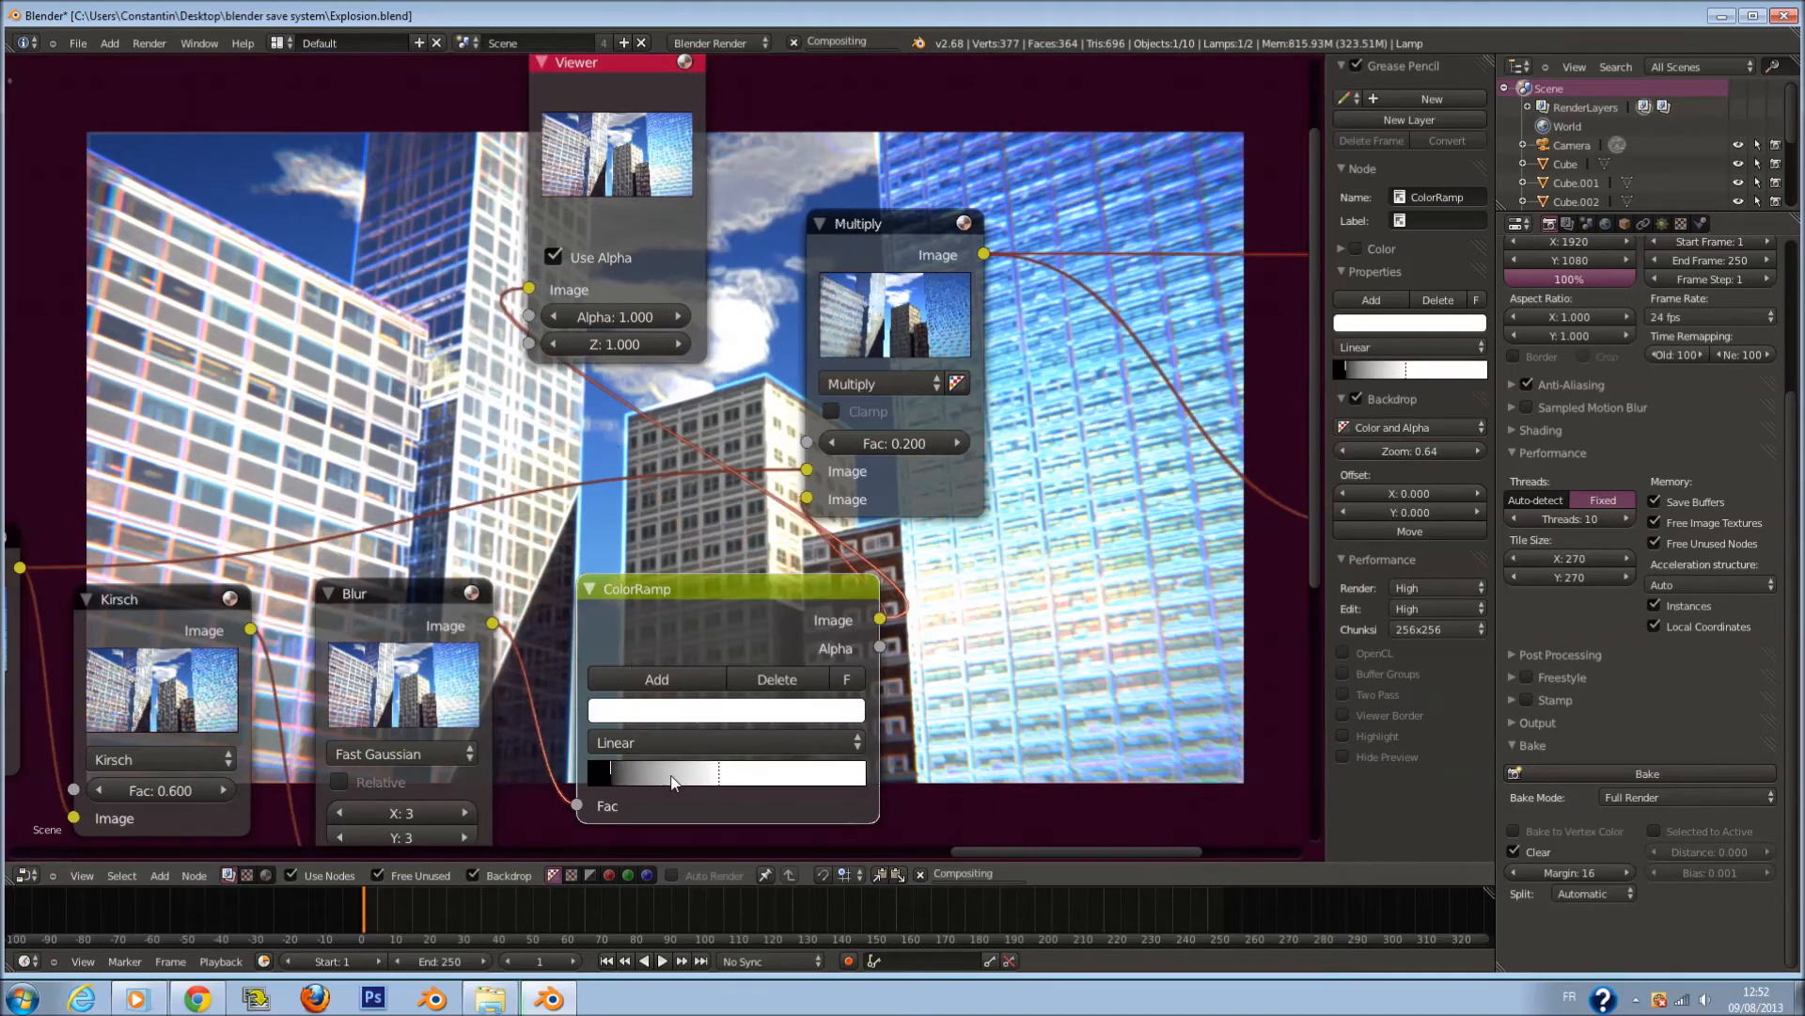
{"action": "left_click", "coordinate": [583, 587]}
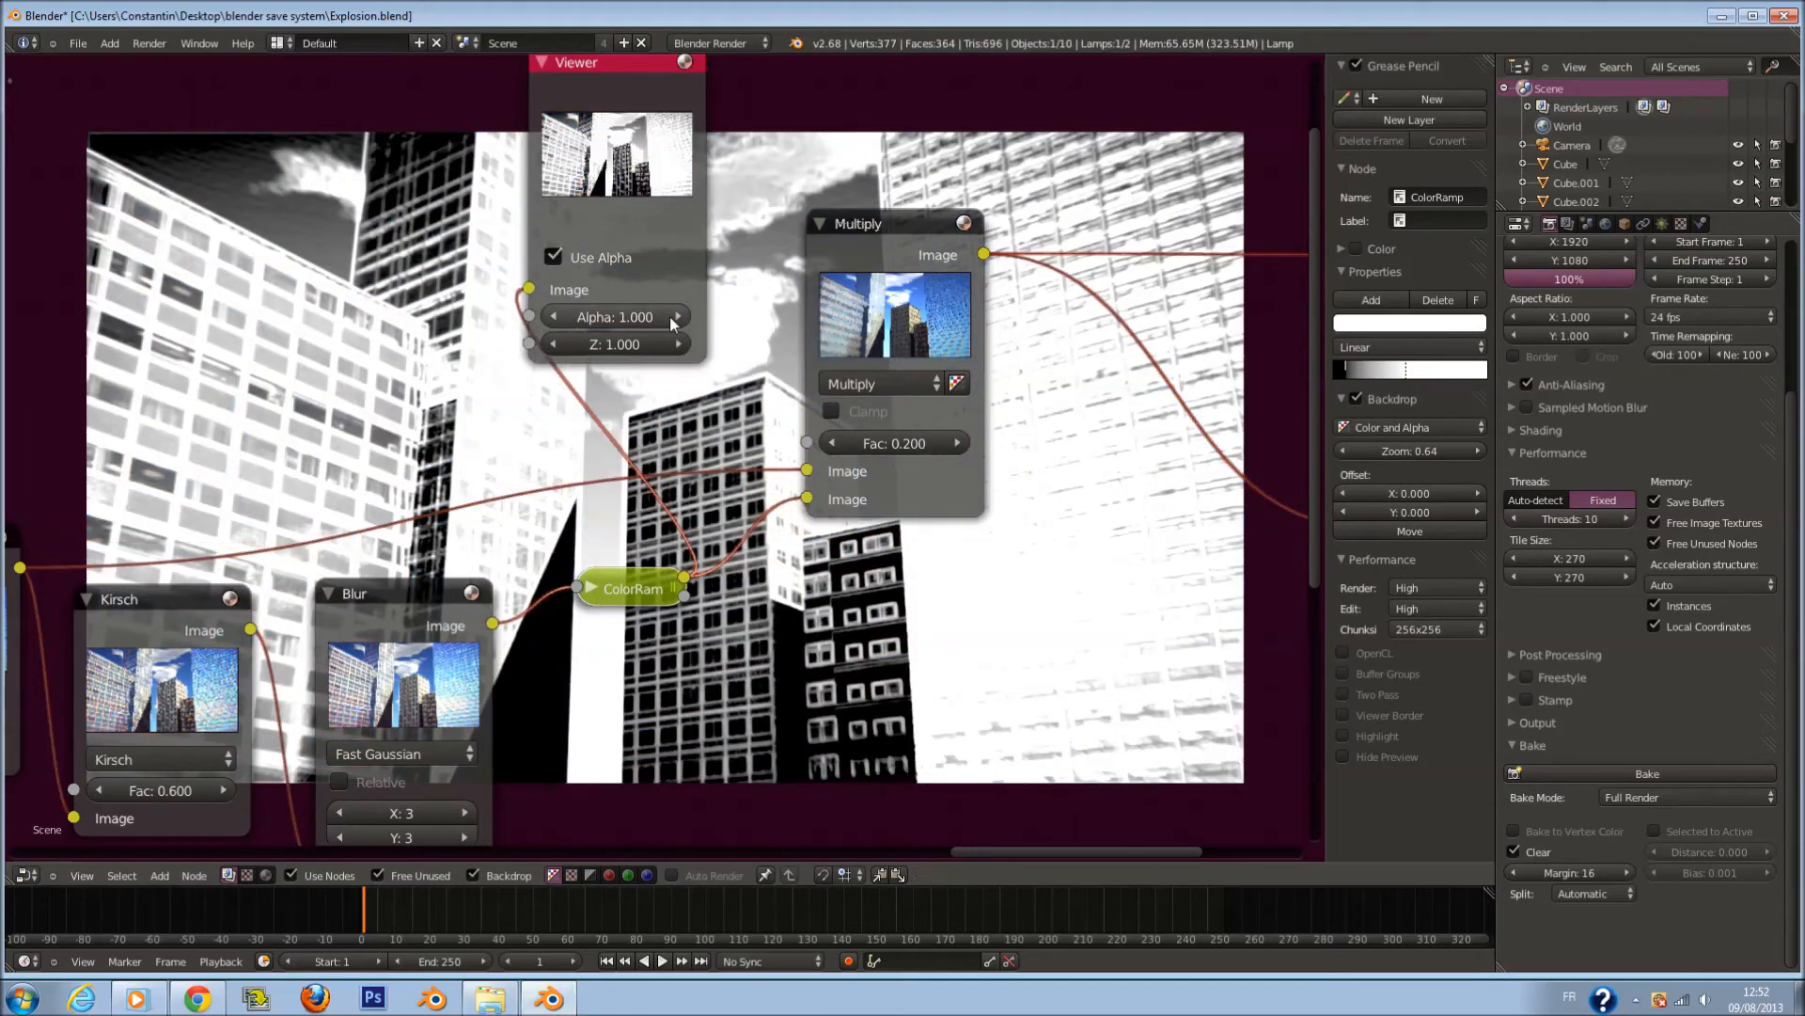
Move the Viewer beyond Multiply and connect the Multiply node's output to its image input to preview the final result.
{"action": "middle_click_drag", "start_coordinate": [669, 314], "coordinate": [525, 448]}
{"action": "left_click_drag", "start_coordinate": [461, 352], "coordinate": [739, 176]}
{"action": "left_click_drag", "start_coordinate": [736, 288], "coordinate": [997, 319]}
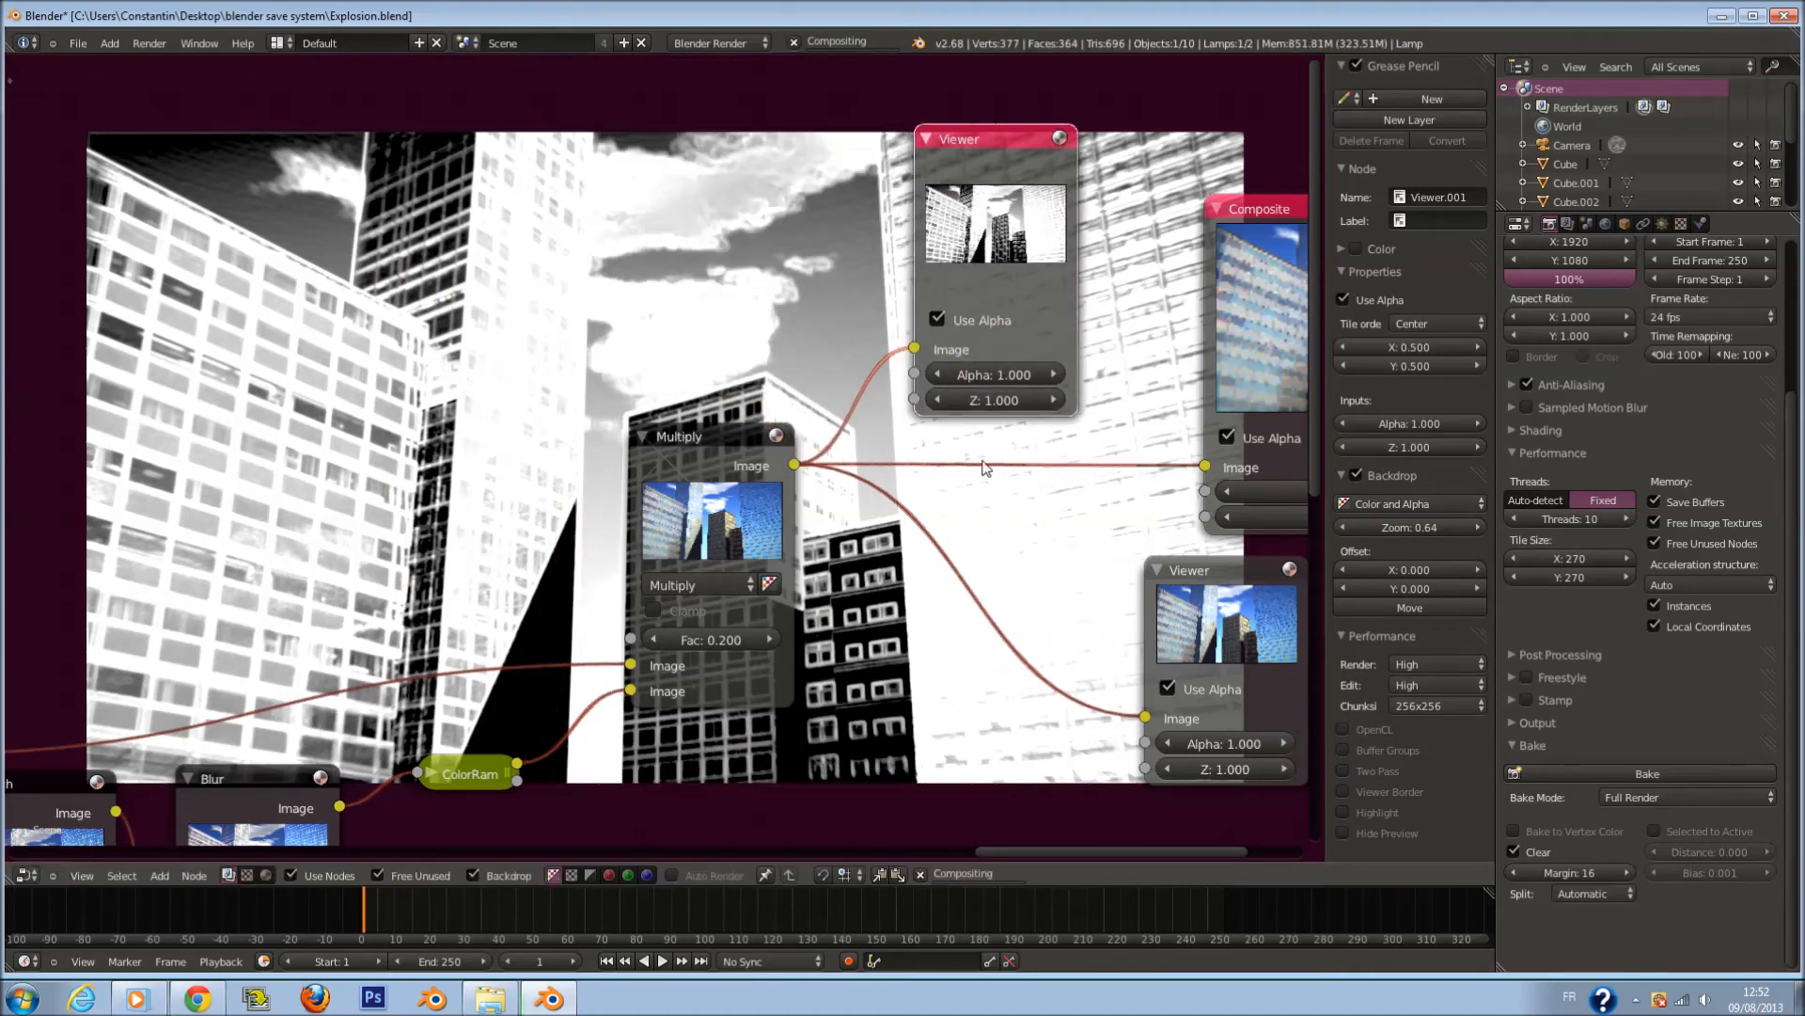
{"action": "scroll", "coordinate": [847, 635], "scroll_direction": "up", "scroll_amount": 2}
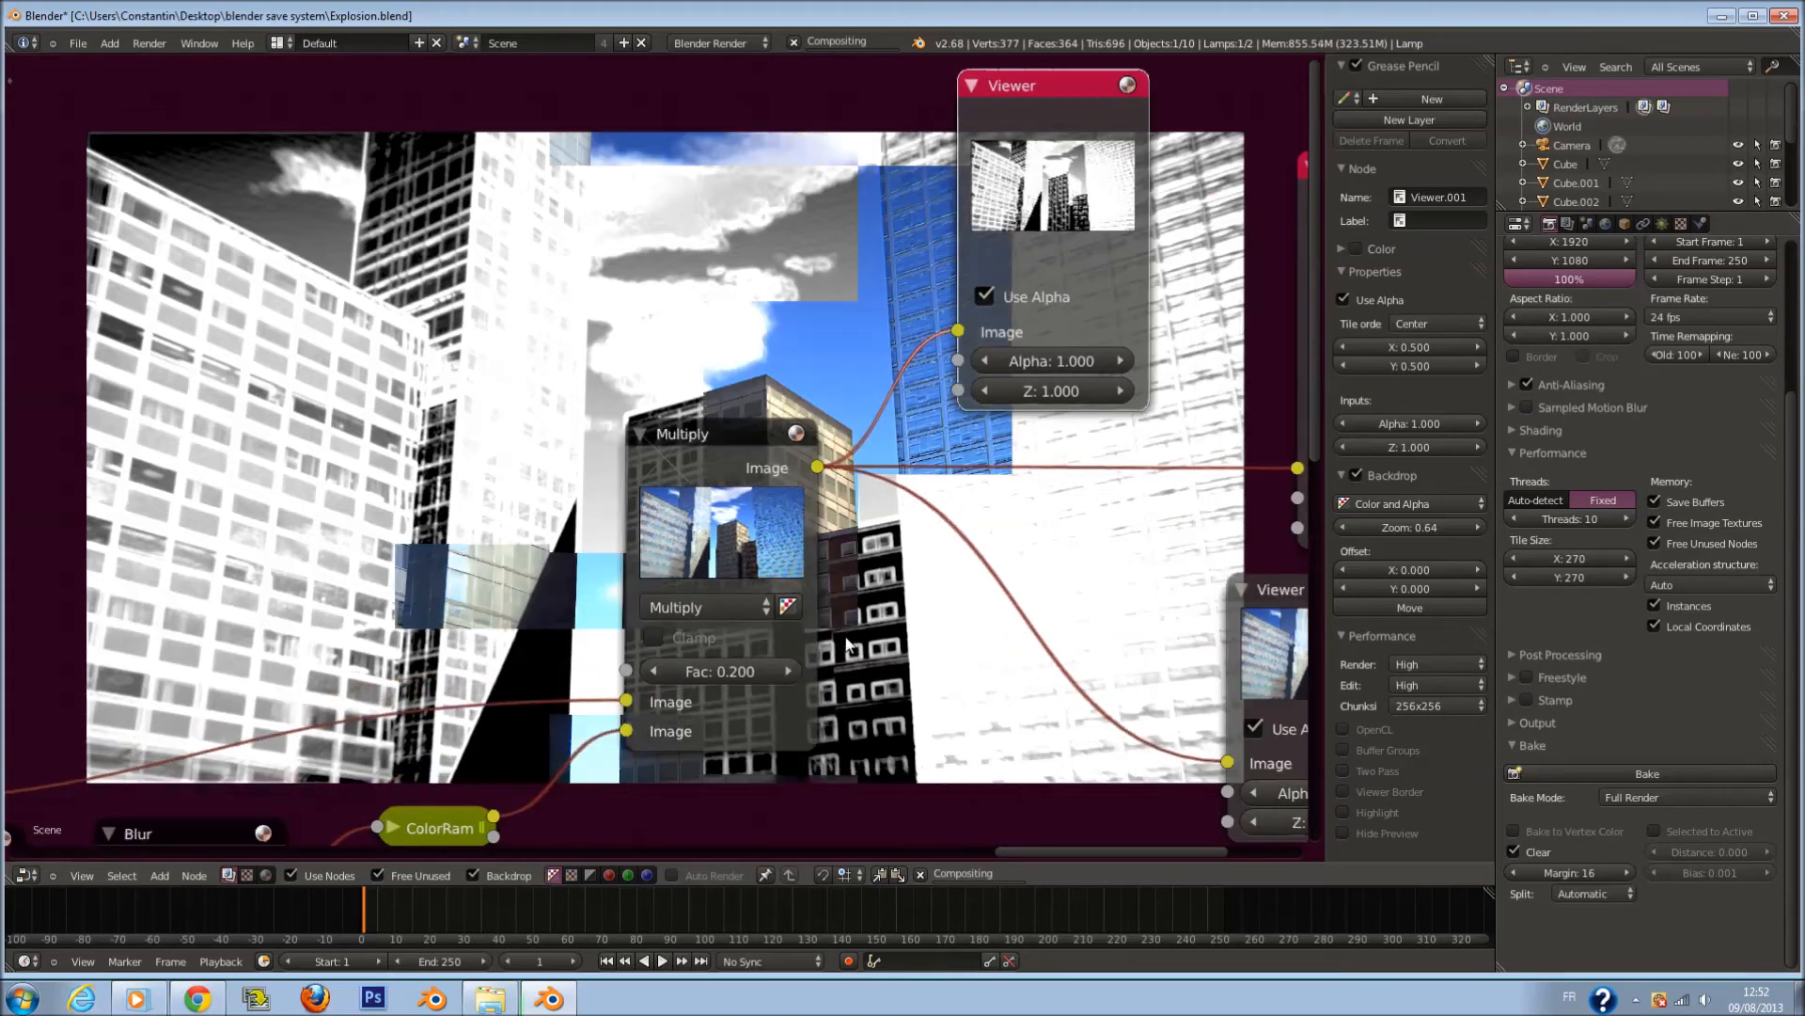
{"action": "scroll", "coordinate": [707, 642], "scroll_direction": "down", "scroll_amount": 2}
{"action": "middle_click_drag", "start_coordinate": [707, 641], "coordinate": [721, 558]}
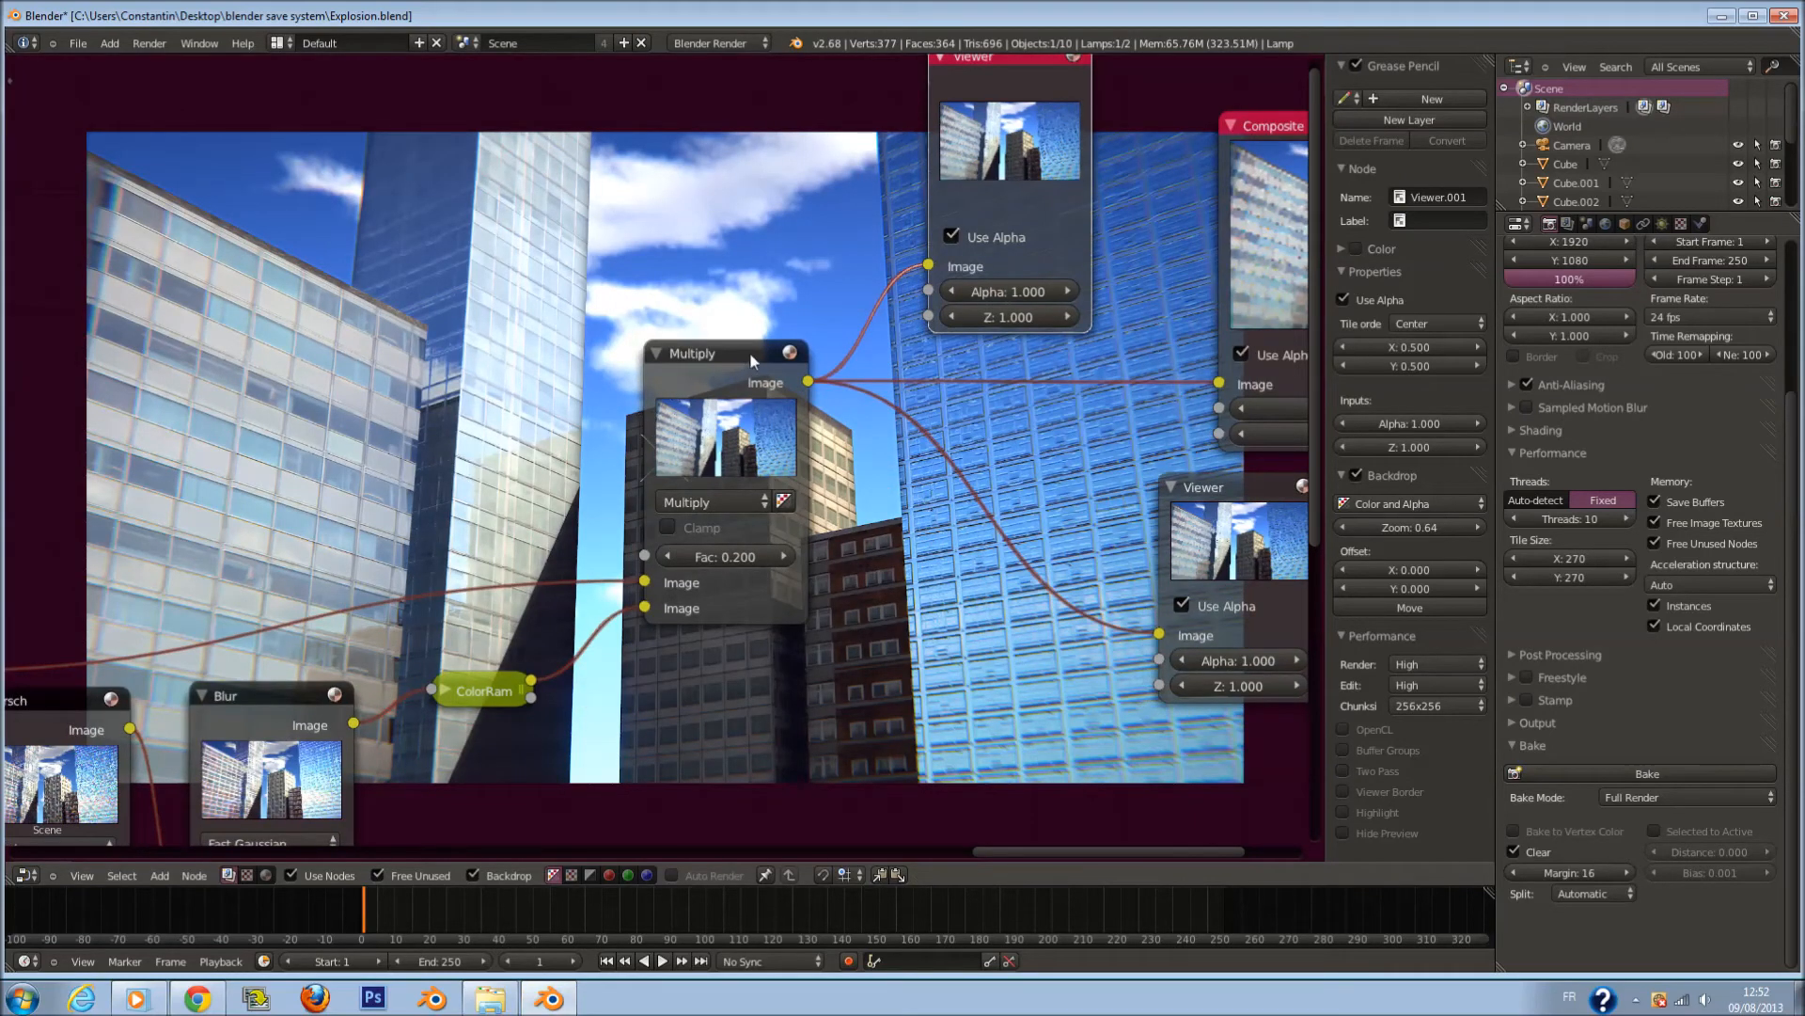
{"action": "scroll", "coordinate": [889, 412], "scroll_direction": "down", "scroll_amount": 1}
Delete the temporary Viewer node used for the previews and move the Composite node closer to Multiply.
{"action": "mouse_move", "coordinate": [911, 475]}
{"action": "middle_mouse_down"}
{"action": "mouse_move", "coordinate": [911, 382]}
{"action": "mouse_move", "coordinate": [858, 274]}
{"action": "mouse_move", "coordinate": [878, 463]}
{"action": "middle_mouse_up"}
{"action": "scroll", "coordinate": [884, 463], "scroll_direction": "up", "scroll_amount": 2}
{"action": "scroll", "coordinate": [875, 414], "scroll_direction": "down", "scroll_amount": 5}
{"action": "middle_click_drag", "start_coordinate": [860, 374], "coordinate": [759, 451]}
{"action": "left_click_drag", "start_coordinate": [730, 375], "coordinate": [771, 329]}
{"action": "key", "text": "x"}
{"action": "scroll", "coordinate": [1033, 320], "scroll_direction": "down", "scroll_amount": 1}
{"action": "left_click_drag", "start_coordinate": [983, 354], "coordinate": [876, 361]}
Reposition the Normal node slightly and save the project over the existing Explosion.blend file.
{"action": "scroll", "coordinate": [367, 542], "scroll_direction": "down", "scroll_amount": 1}
{"action": "middle_click_drag", "start_coordinate": [336, 583], "coordinate": [647, 440]}
{"action": "scroll", "coordinate": [629, 471], "scroll_direction": "down", "scroll_amount": 8}
{"action": "middle_click_drag", "start_coordinate": [398, 534], "coordinate": [637, 551]}
{"action": "scroll", "coordinate": [236, 592], "scroll_direction": "up", "scroll_amount": 2}
{"action": "left_click_drag", "start_coordinate": [436, 599], "coordinate": [384, 540]}
{"action": "scroll", "coordinate": [649, 448], "scroll_direction": "down", "scroll_amount": 2}
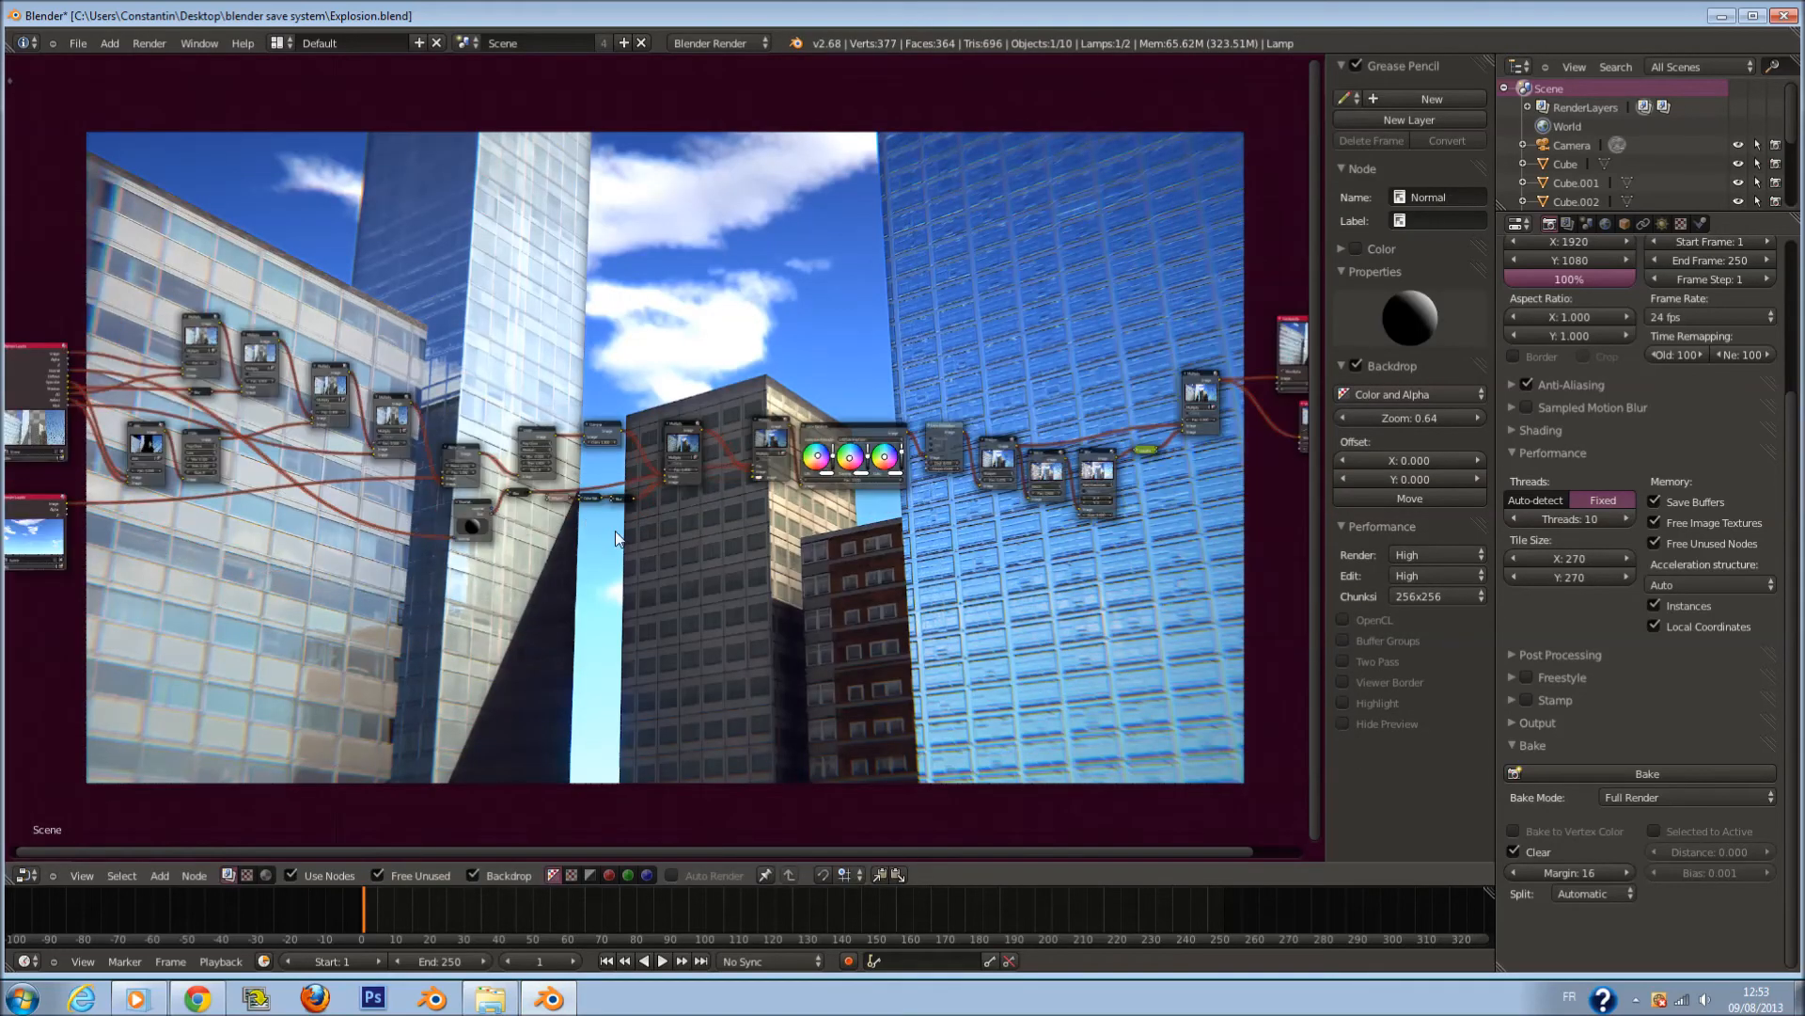
{"action": "key", "text": "ctrl+s"}
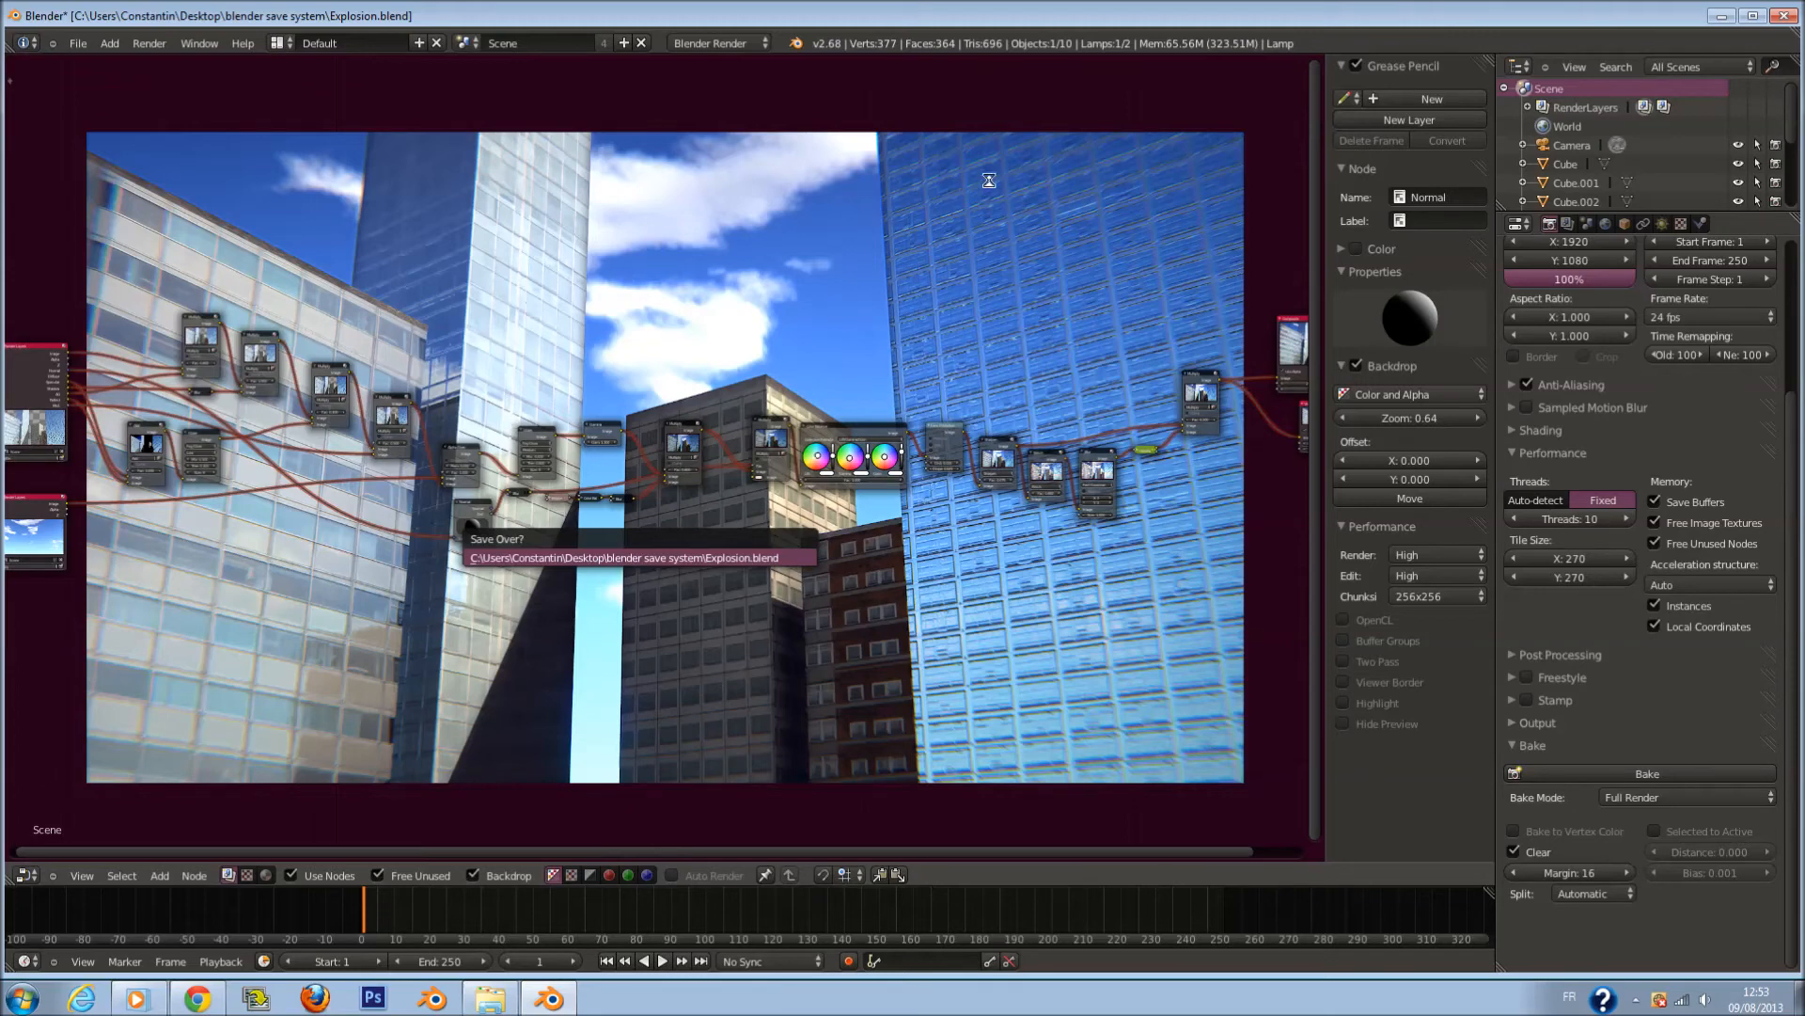
{"action": "key", "text": "Return"}
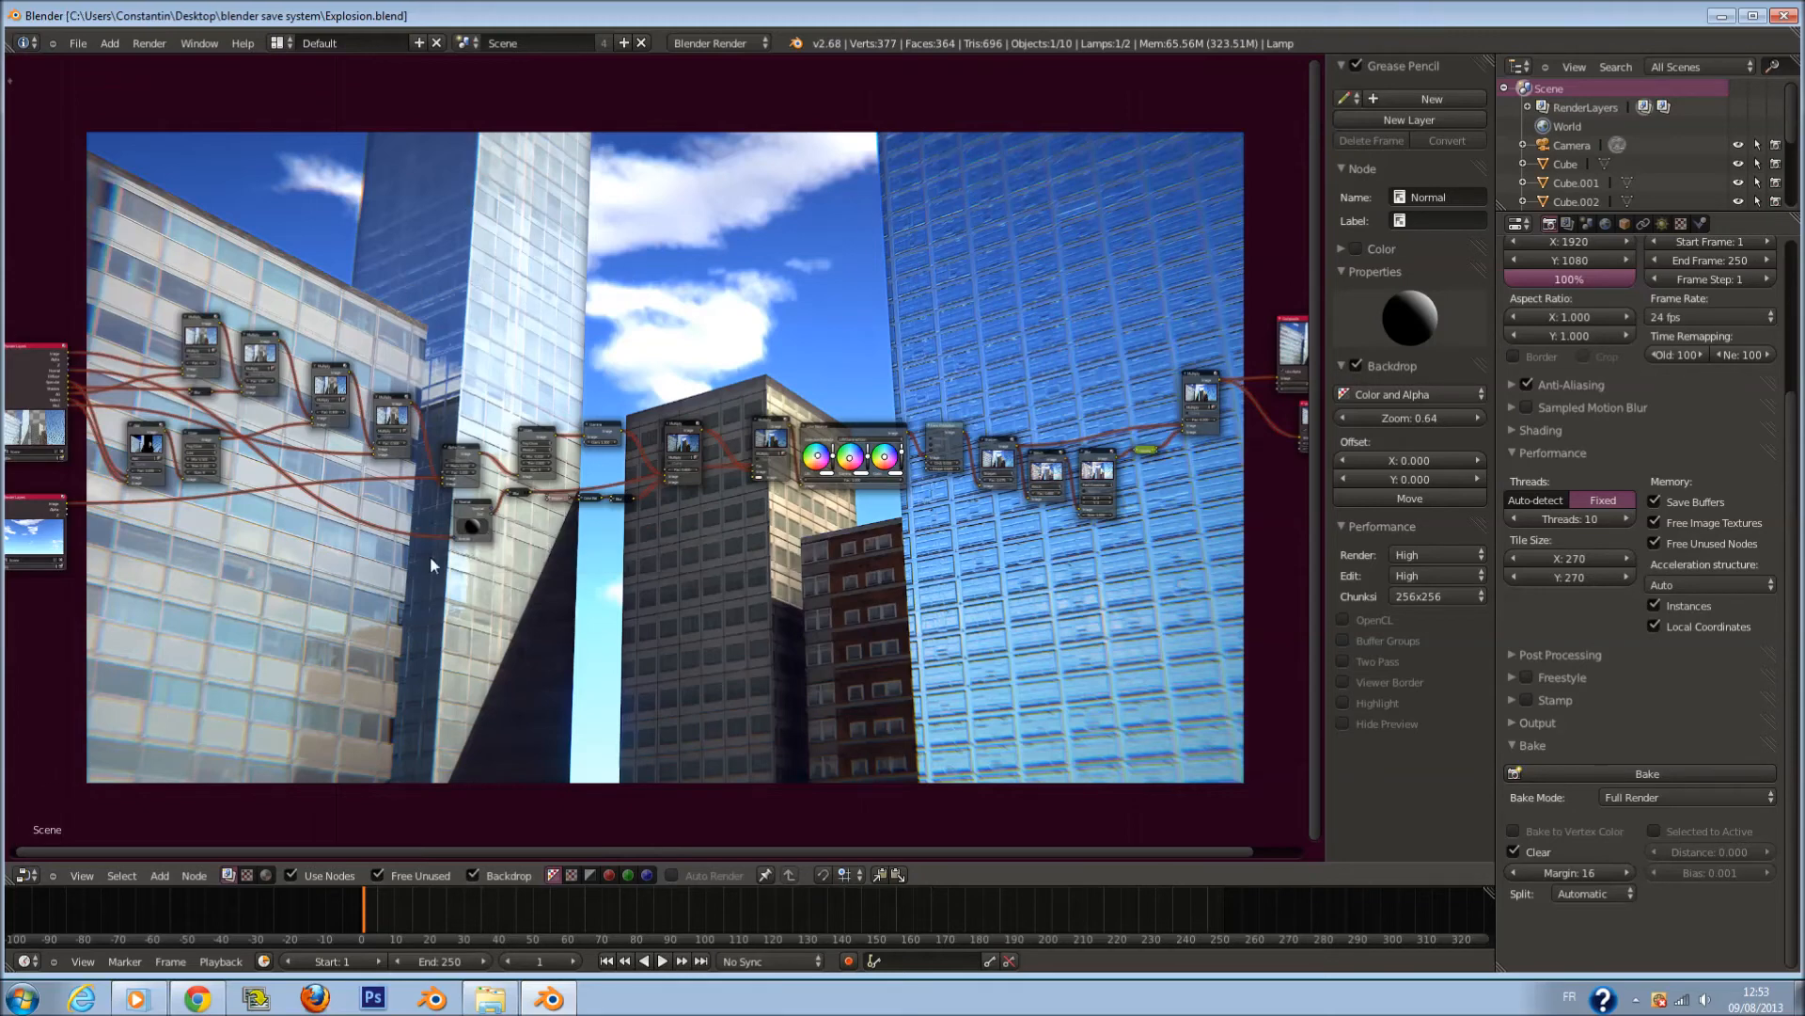
Widen the remaining Viewer node to match the Composite node and align it directly beneath.
{"action": "scroll", "coordinate": [686, 493], "scroll_direction": "down", "scroll_amount": 2}
{"action": "scroll", "coordinate": [686, 493], "scroll_direction": "up", "scroll_amount": 2}
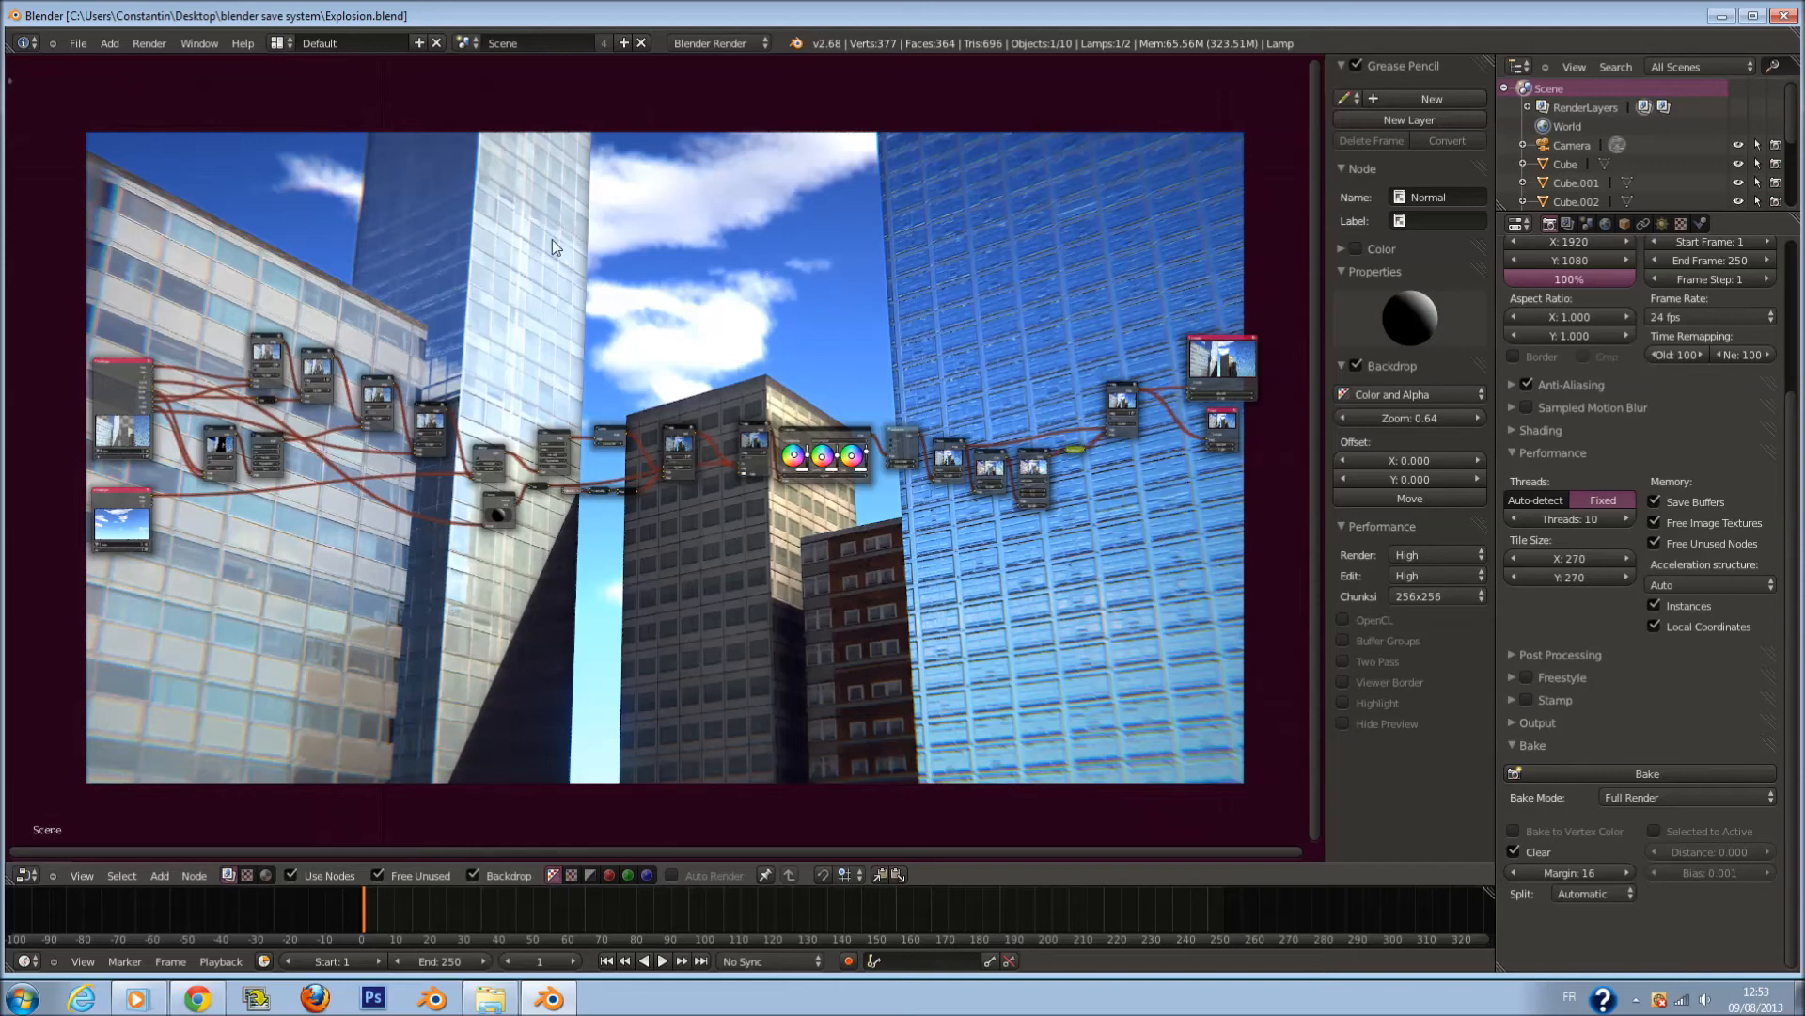
{"action": "scroll", "coordinate": [537, 264], "scroll_direction": "down", "scroll_amount": 3}
{"action": "scroll", "coordinate": [613, 350], "scroll_direction": "up", "scroll_amount": 4}
{"action": "middle_click_drag", "start_coordinate": [979, 399], "coordinate": [824, 428]}
{"action": "scroll", "coordinate": [1078, 459], "scroll_direction": "up", "scroll_amount": 3}
{"action": "scroll", "coordinate": [1078, 458], "scroll_direction": "up", "scroll_amount": 1}
{"action": "middle_click_drag", "start_coordinate": [1077, 459], "coordinate": [734, 508]}
{"action": "scroll", "coordinate": [1076, 587], "scroll_direction": "up", "scroll_amount": 3}
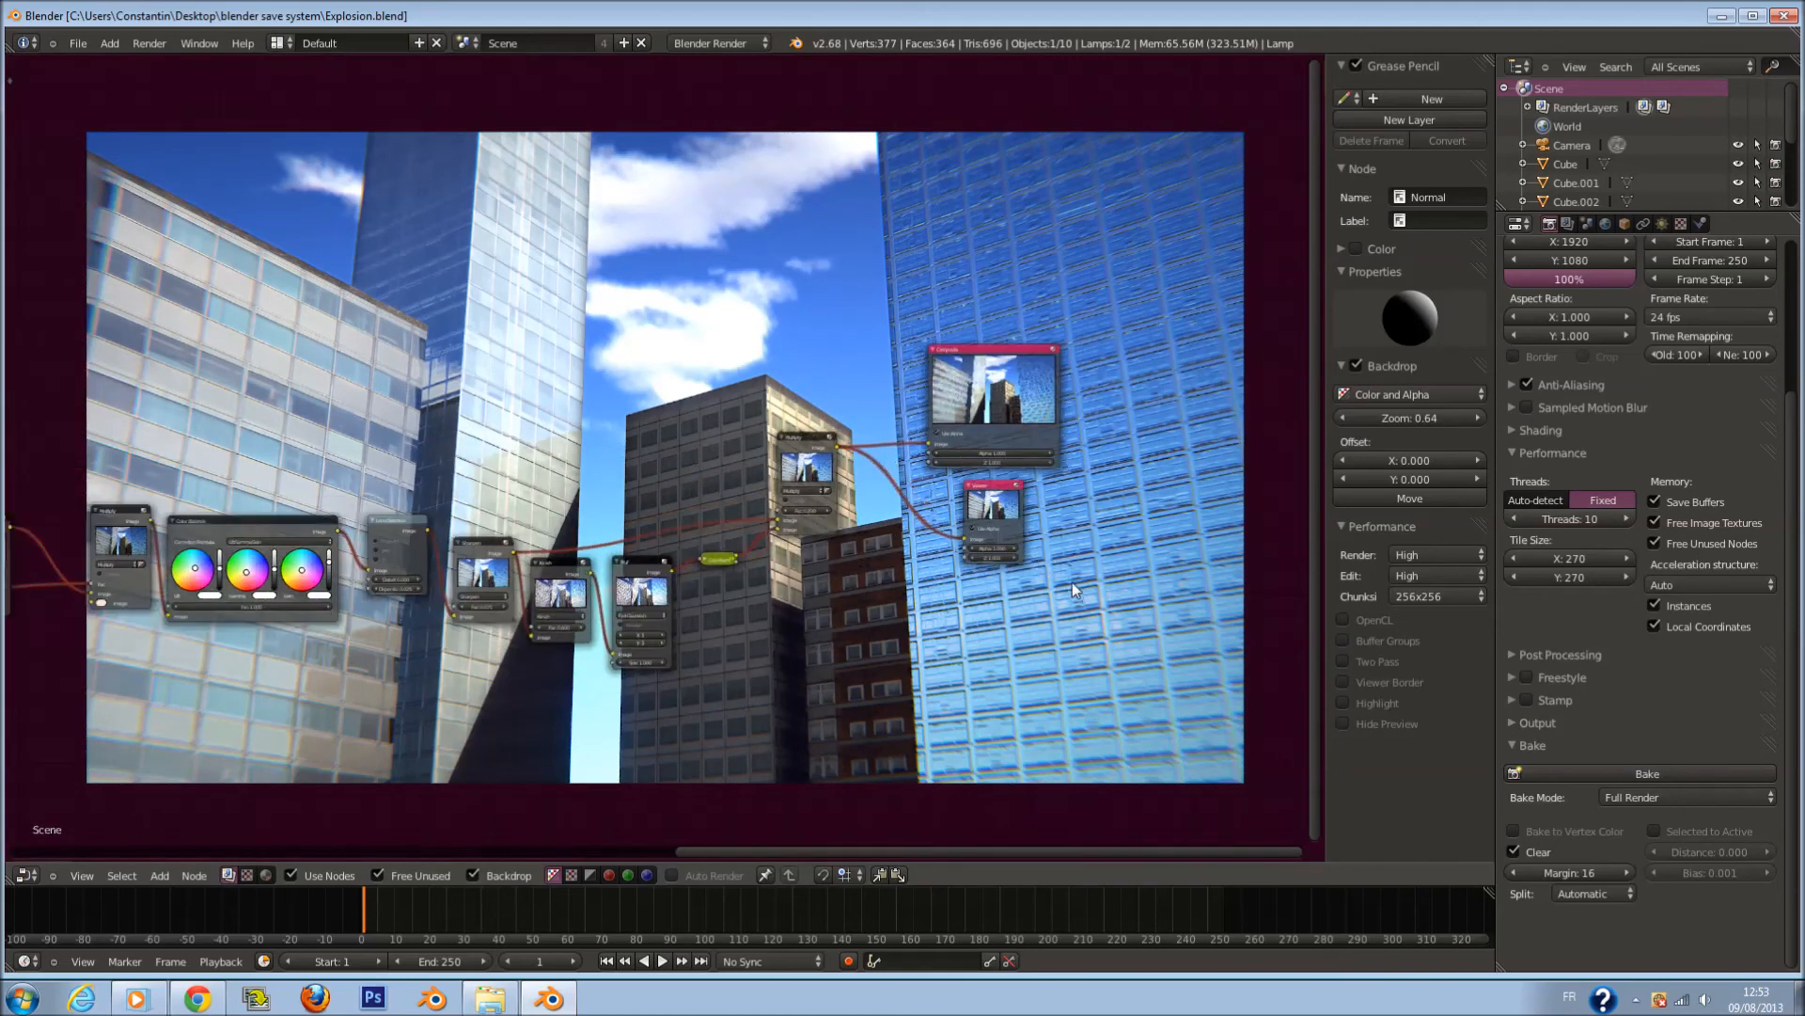
{"action": "mouse_move", "coordinate": [1020, 557]}
{"action": "left_mouse_down"}
{"action": "mouse_move", "coordinate": [1098, 564]}
{"action": "mouse_move", "coordinate": [1025, 536]}
{"action": "left_mouse_up"}
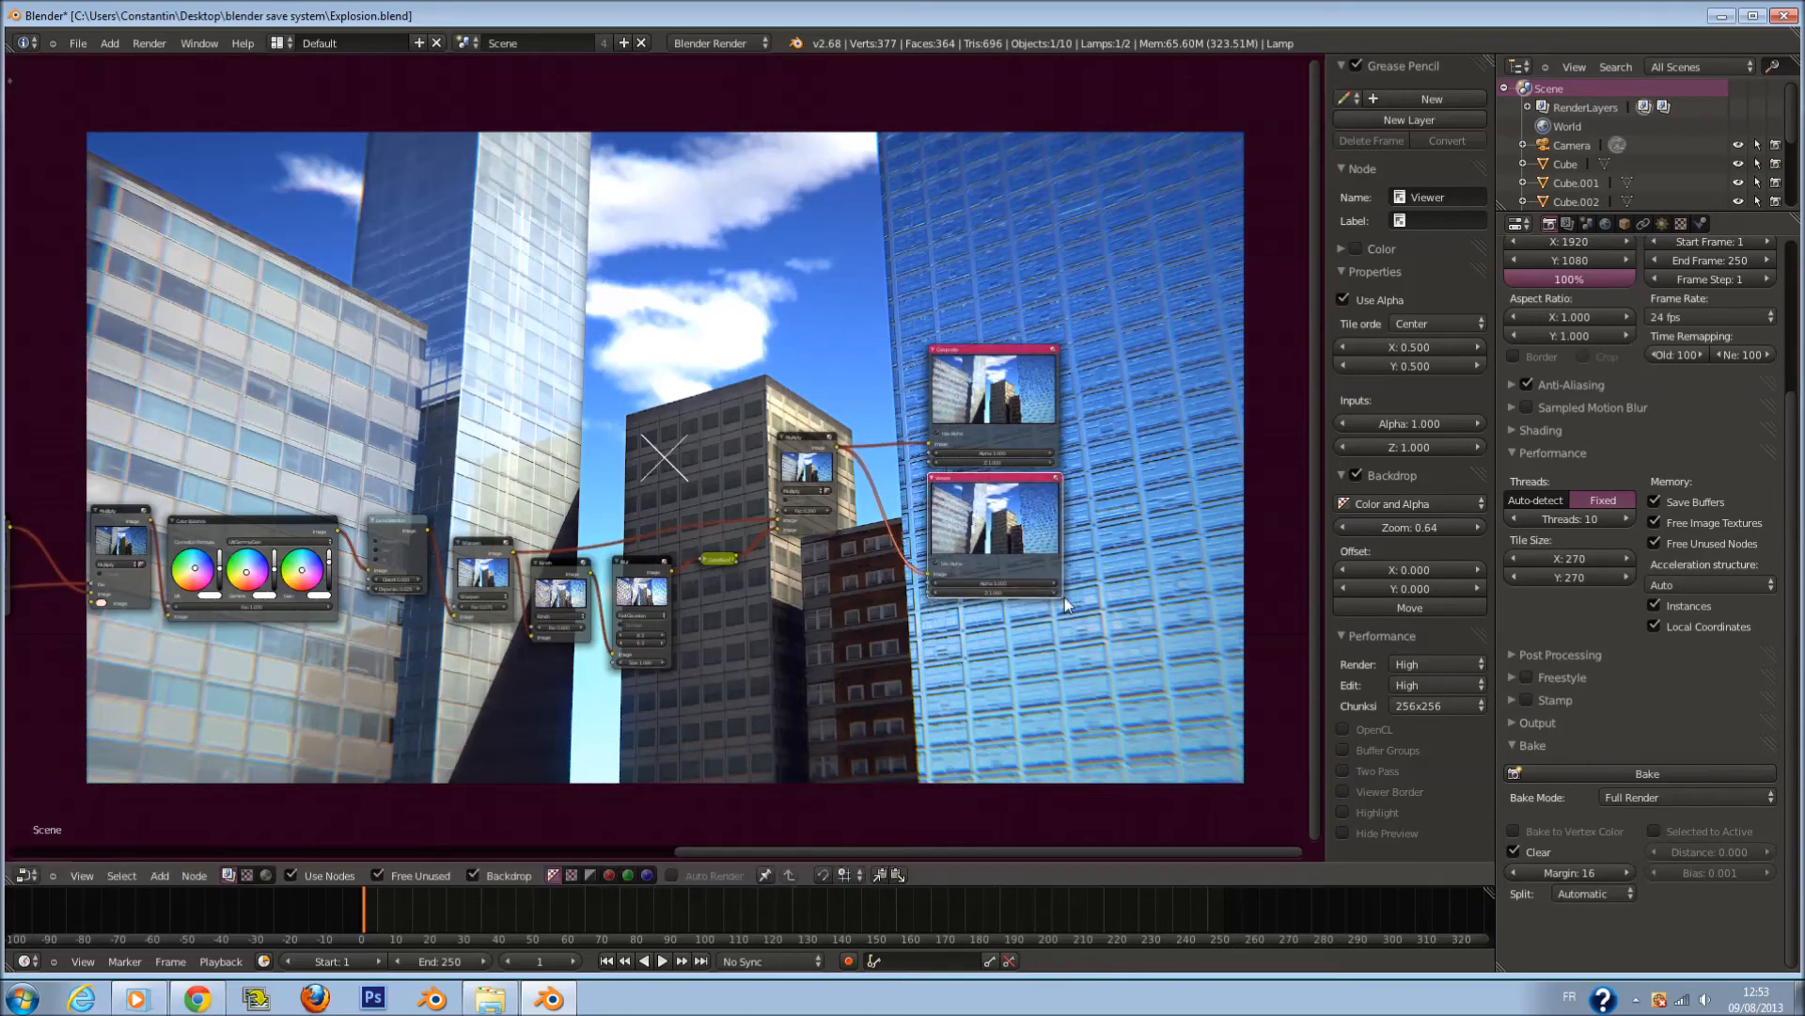
Switch the node editor to the 3D View, look around the city, return to the camera view and deselect everything.
{"action": "left_click", "coordinate": [27, 874]}
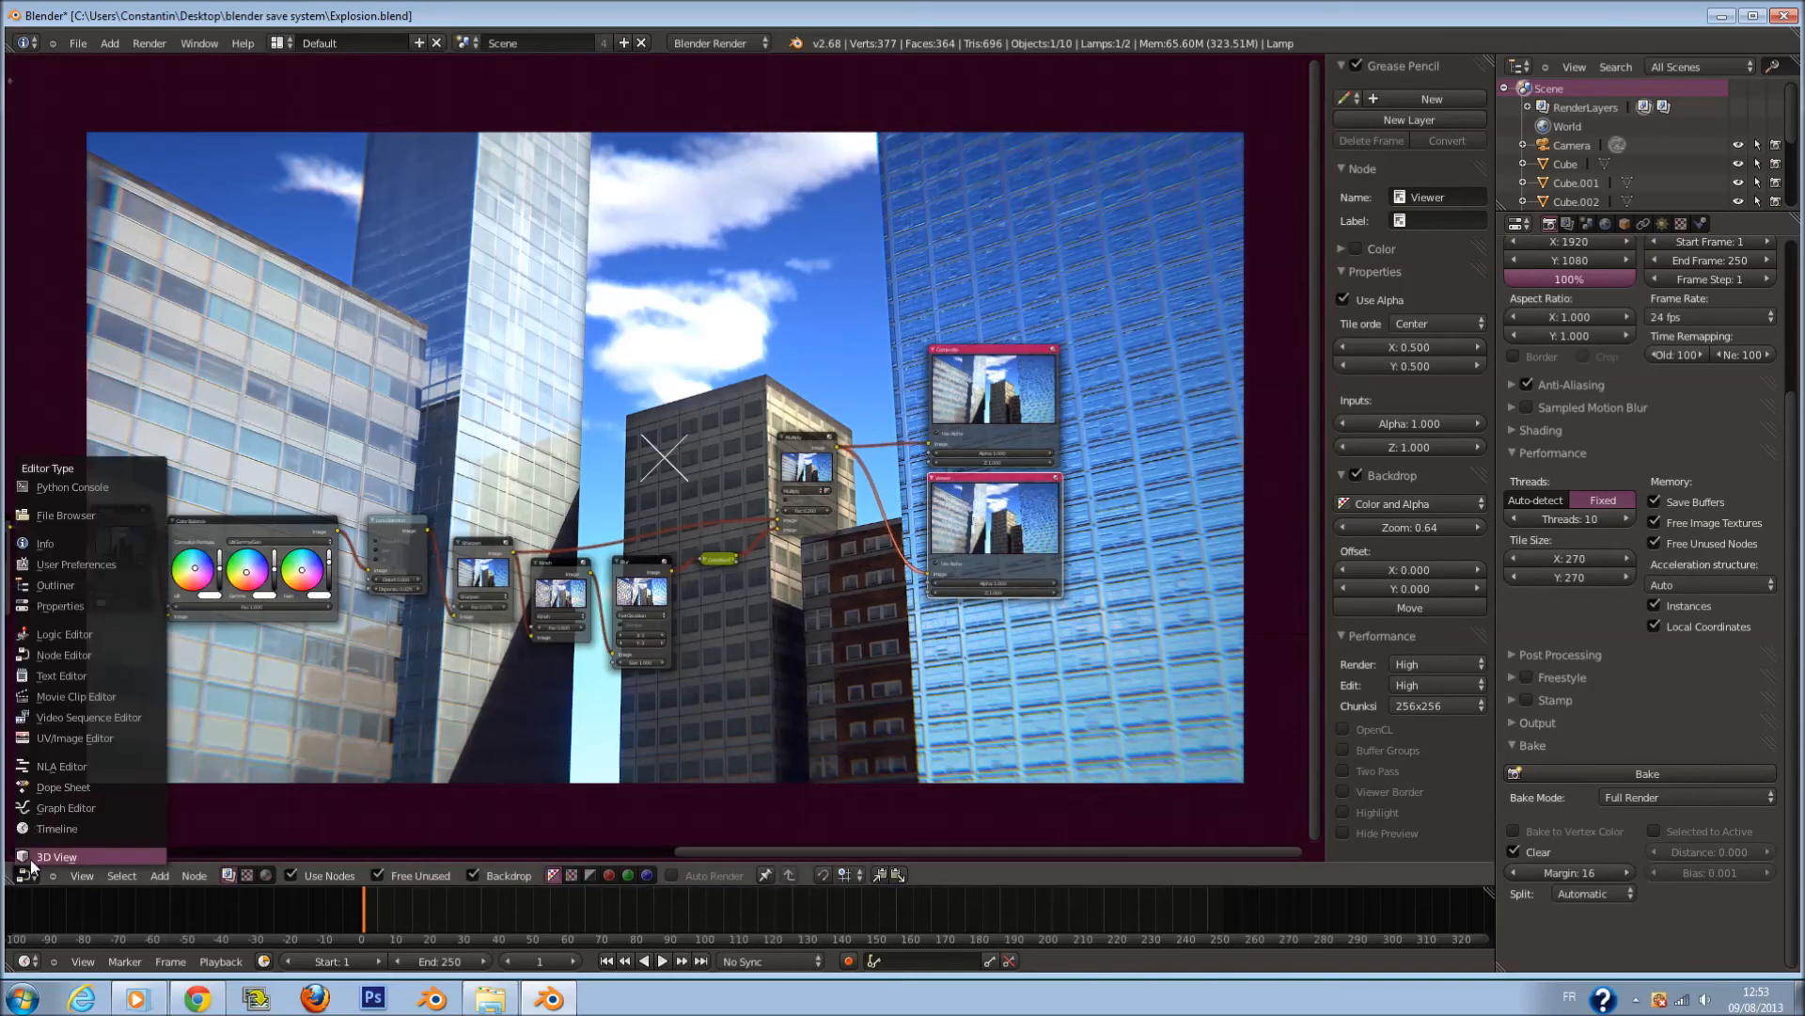
{"action": "scroll", "coordinate": [420, 577], "scroll_direction": "down", "scroll_amount": 1}
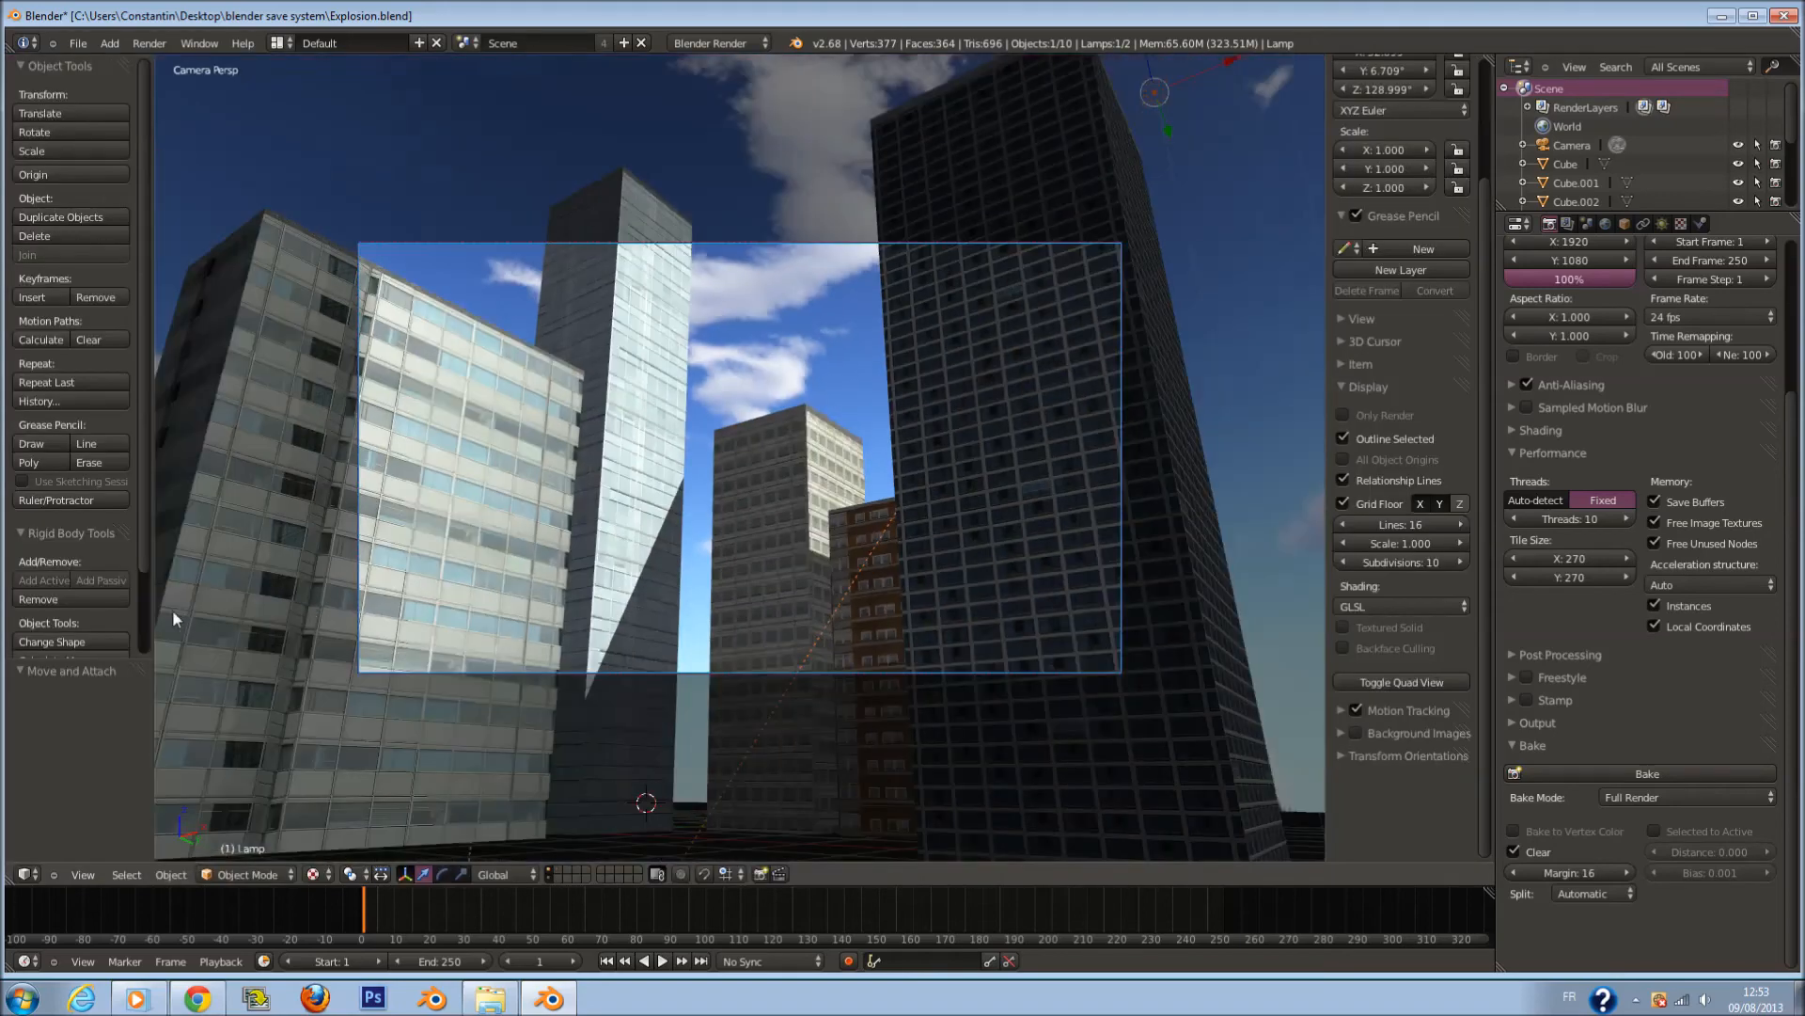
{"action": "scroll", "coordinate": [77, 616], "scroll_direction": "down", "scroll_amount": 2}
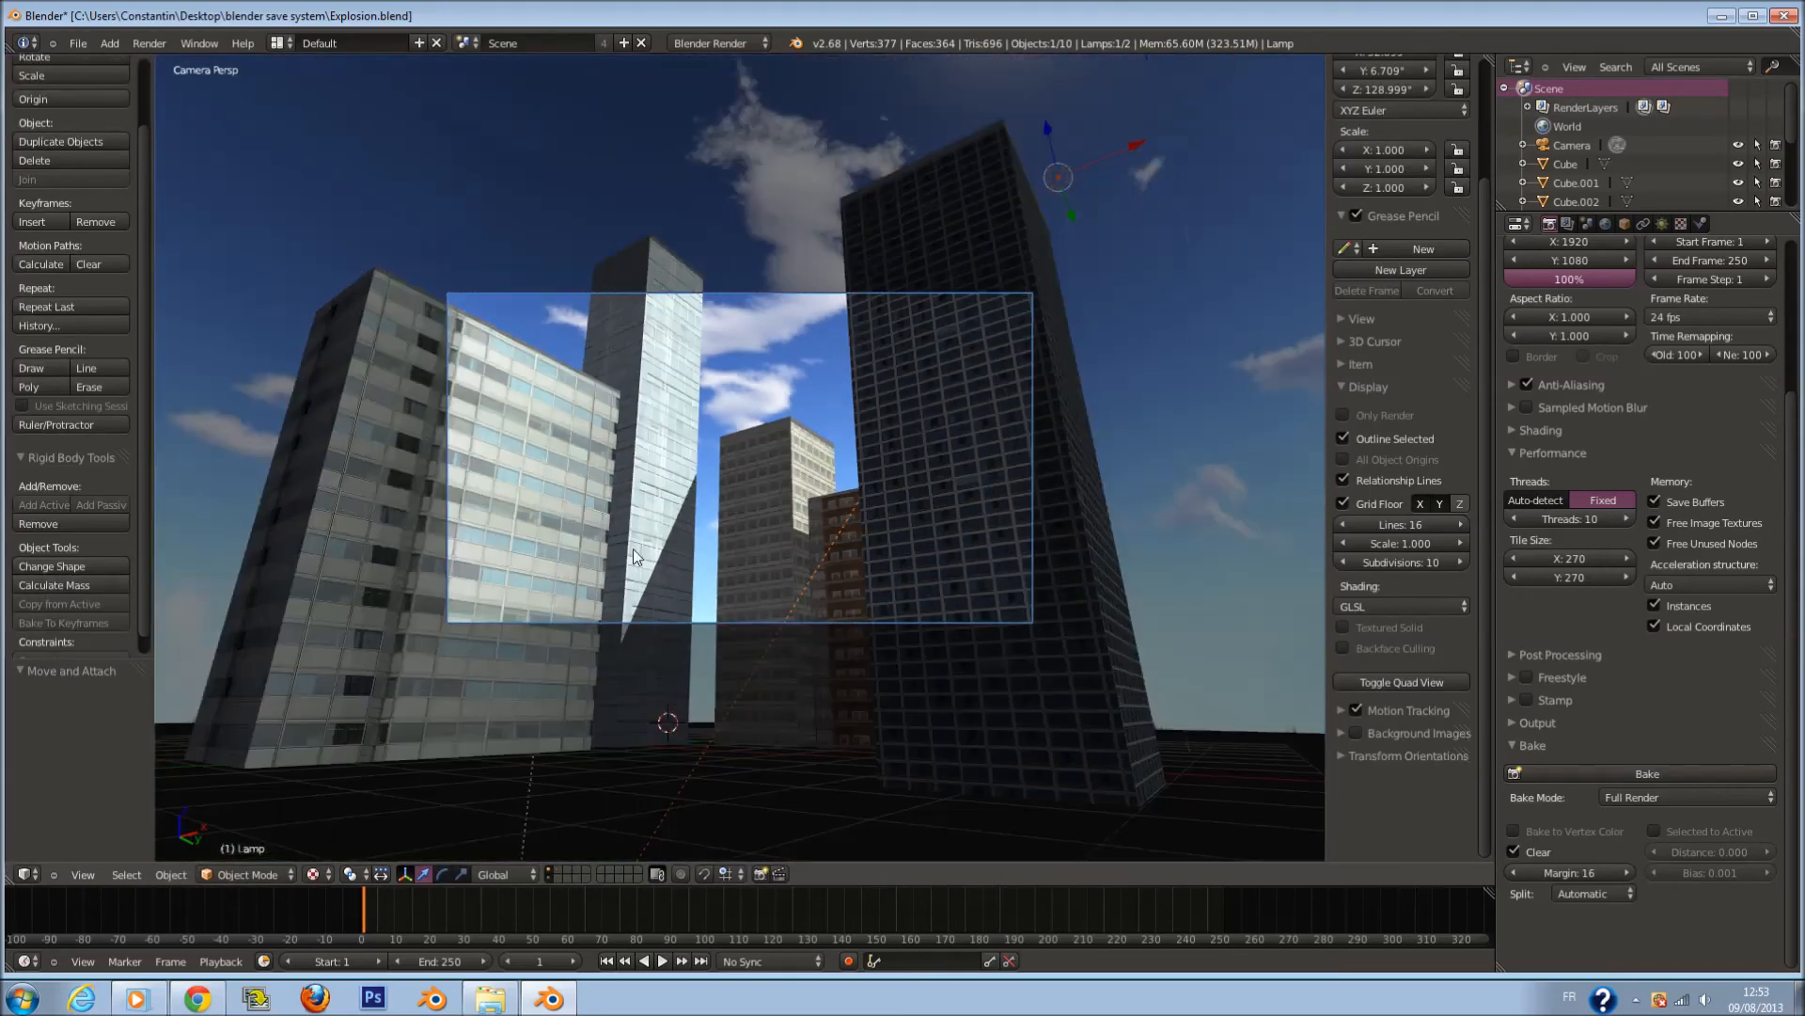
{"action": "middle_click_drag", "start_coordinate": [634, 550], "coordinate": [677, 602]}
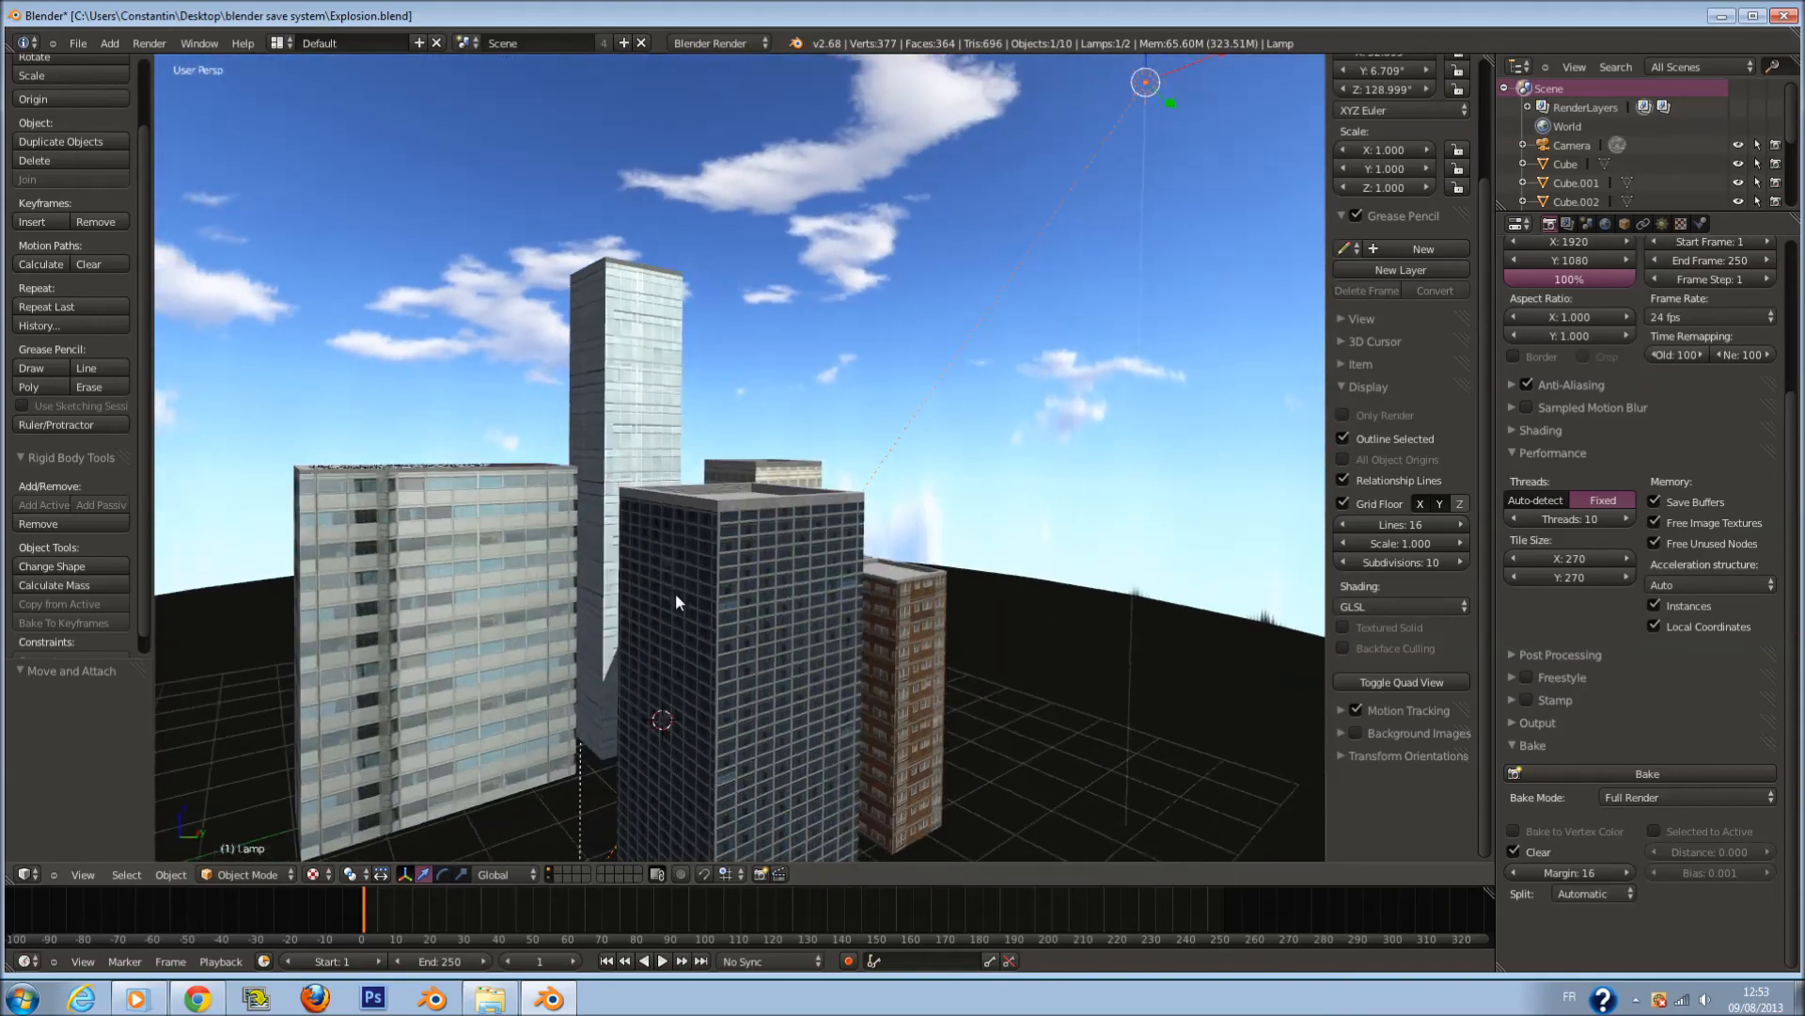
{"action": "key", "text": "KP_0"}
{"action": "key", "text": "a"}
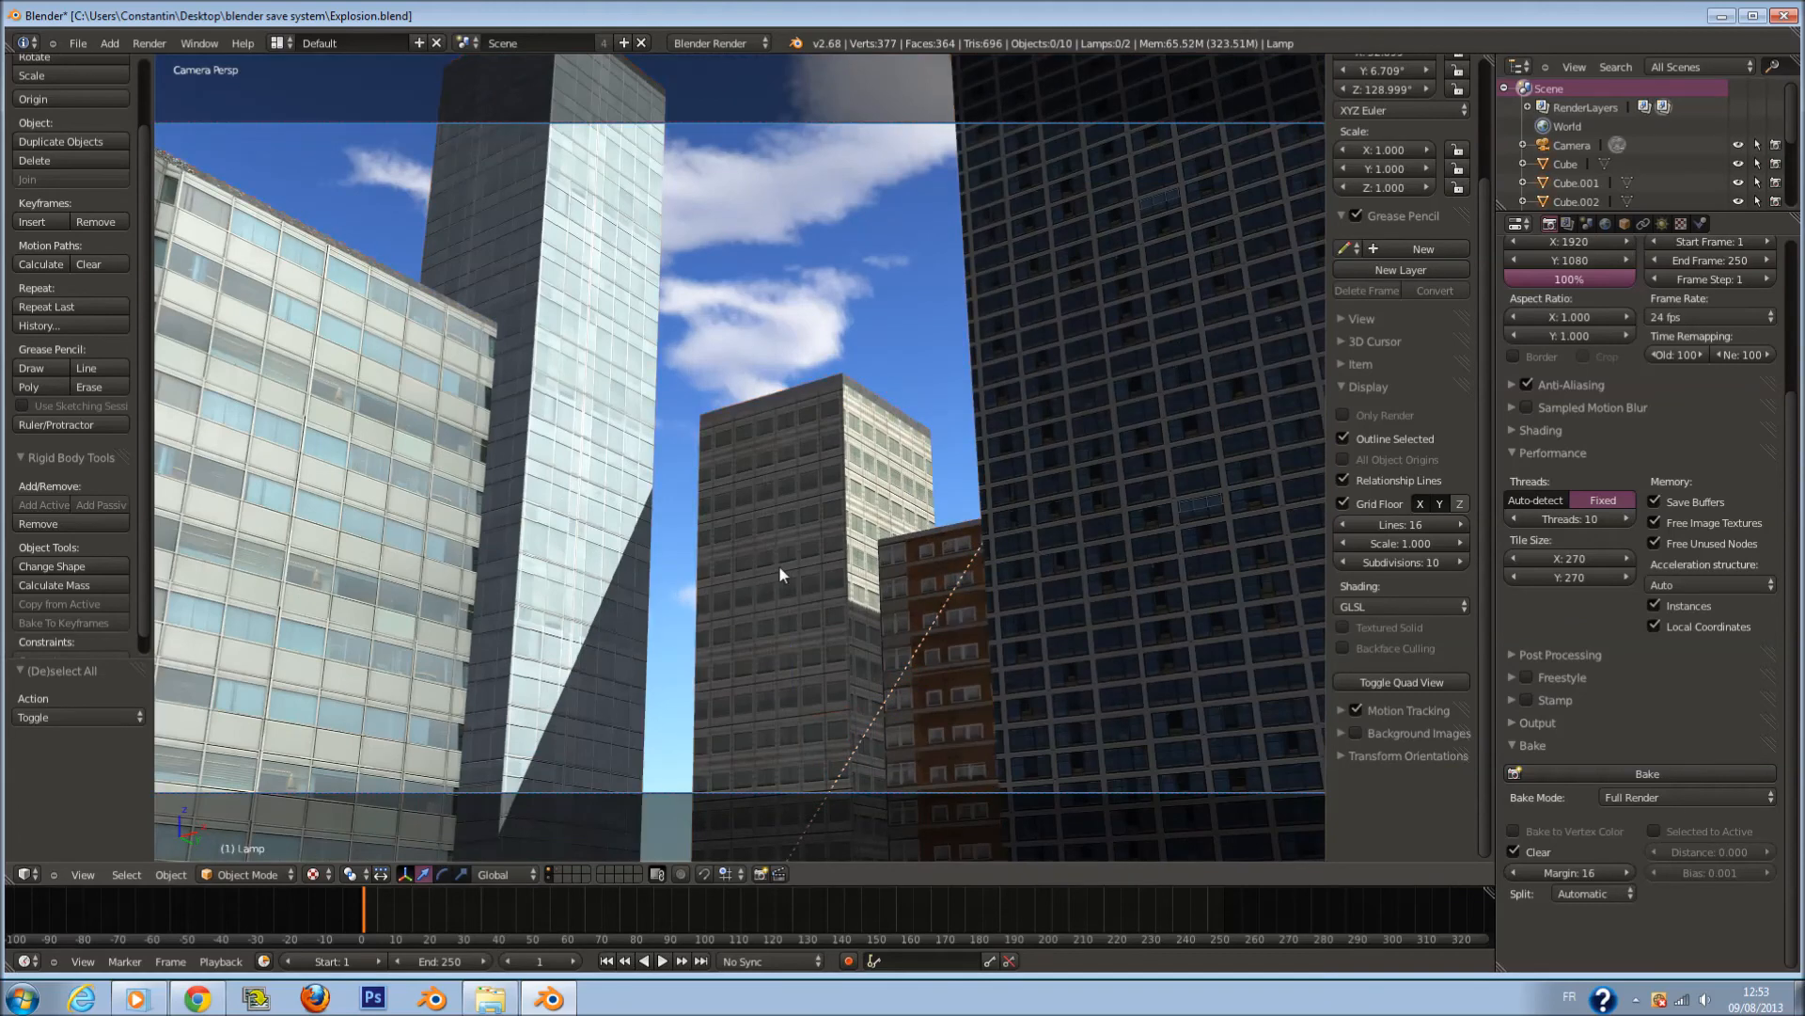
Inspect the whole city scene from outside the camera, highlighting all objects temporarily, and return to the camera view.
{"action": "scroll", "coordinate": [779, 573], "scroll_direction": "down", "scroll_amount": 2}
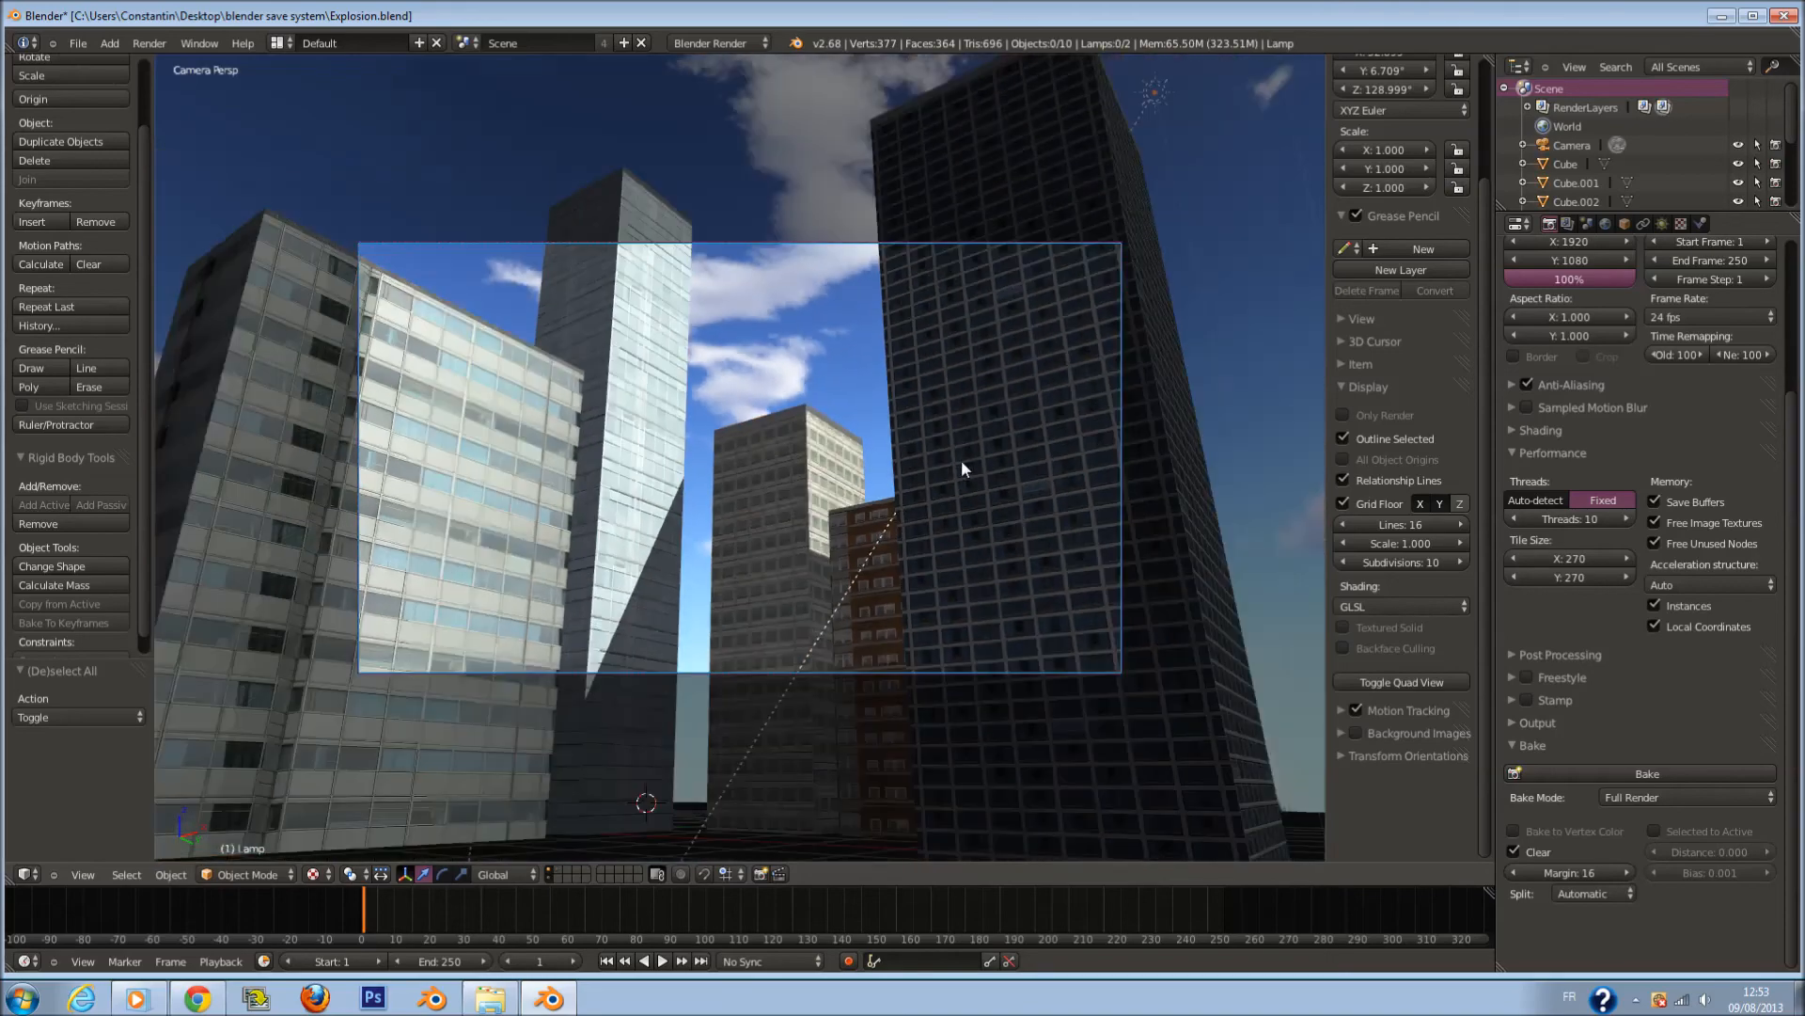
{"action": "key", "text": "KP_0"}
{"action": "scroll", "coordinate": [999, 516], "scroll_direction": "down", "scroll_amount": 3}
{"action": "key", "text": "a"}
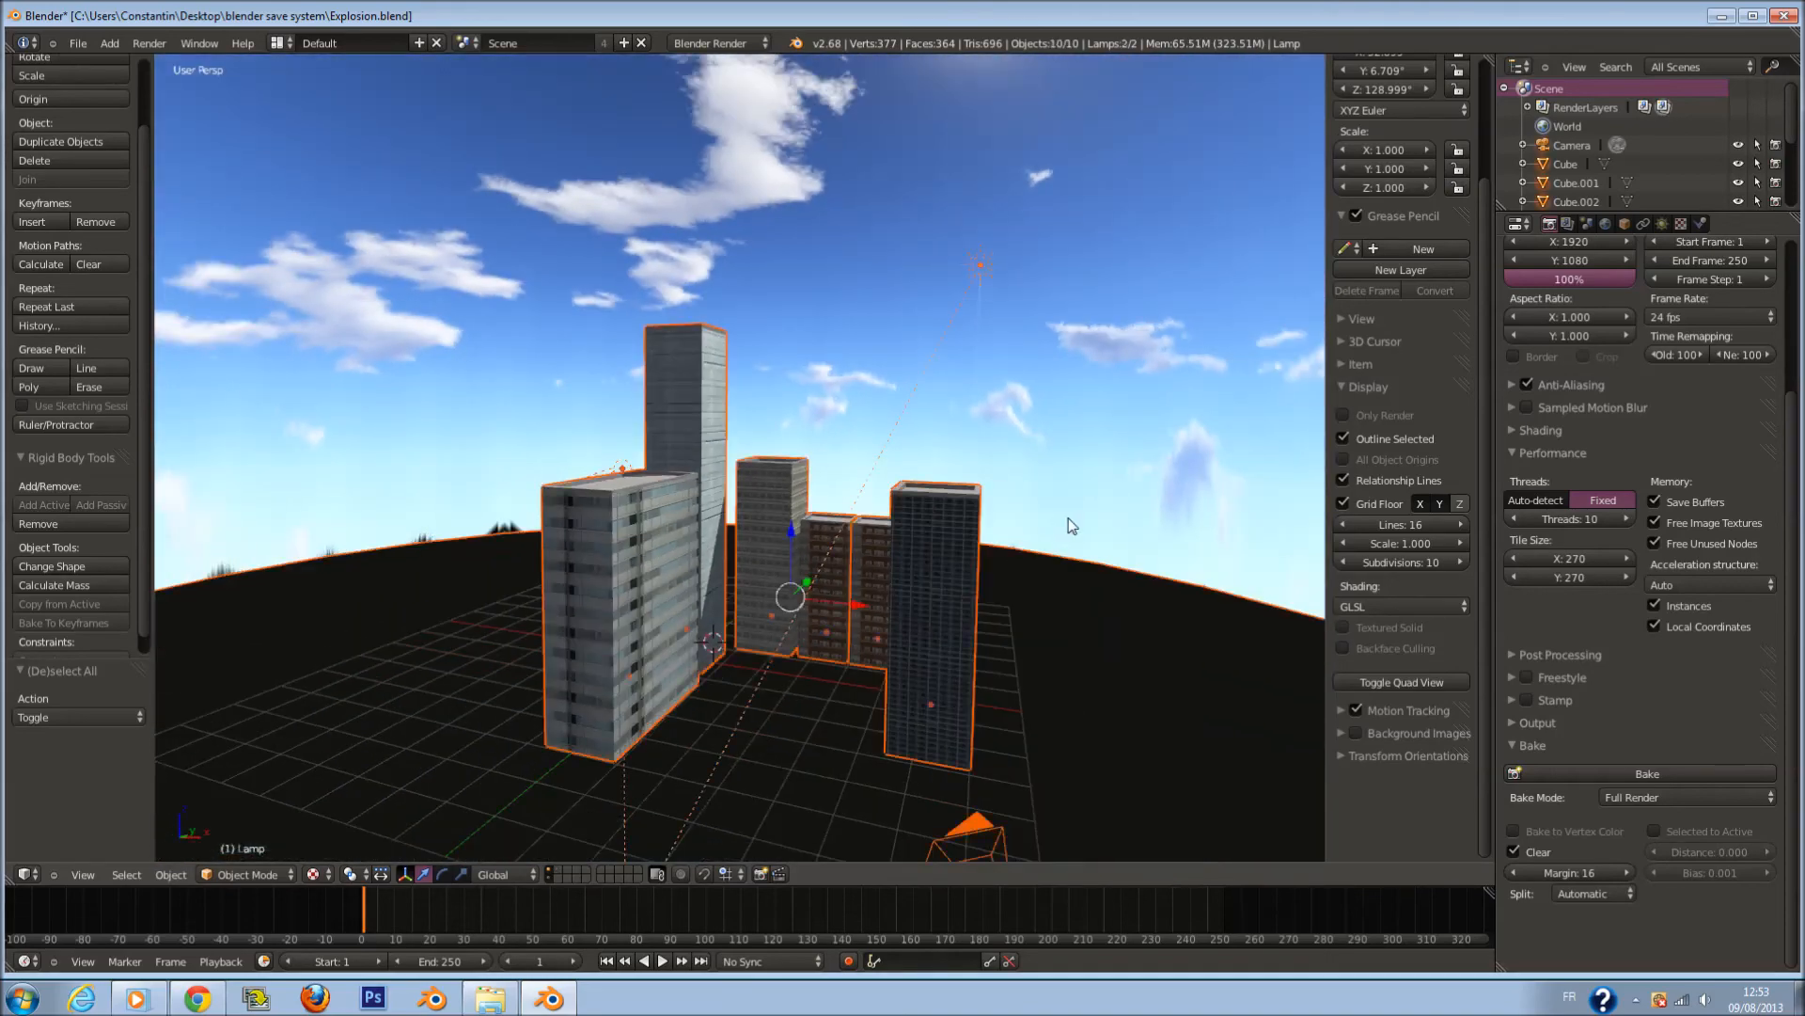
{"action": "key", "text": "a"}
{"action": "key", "text": "KP_0"}
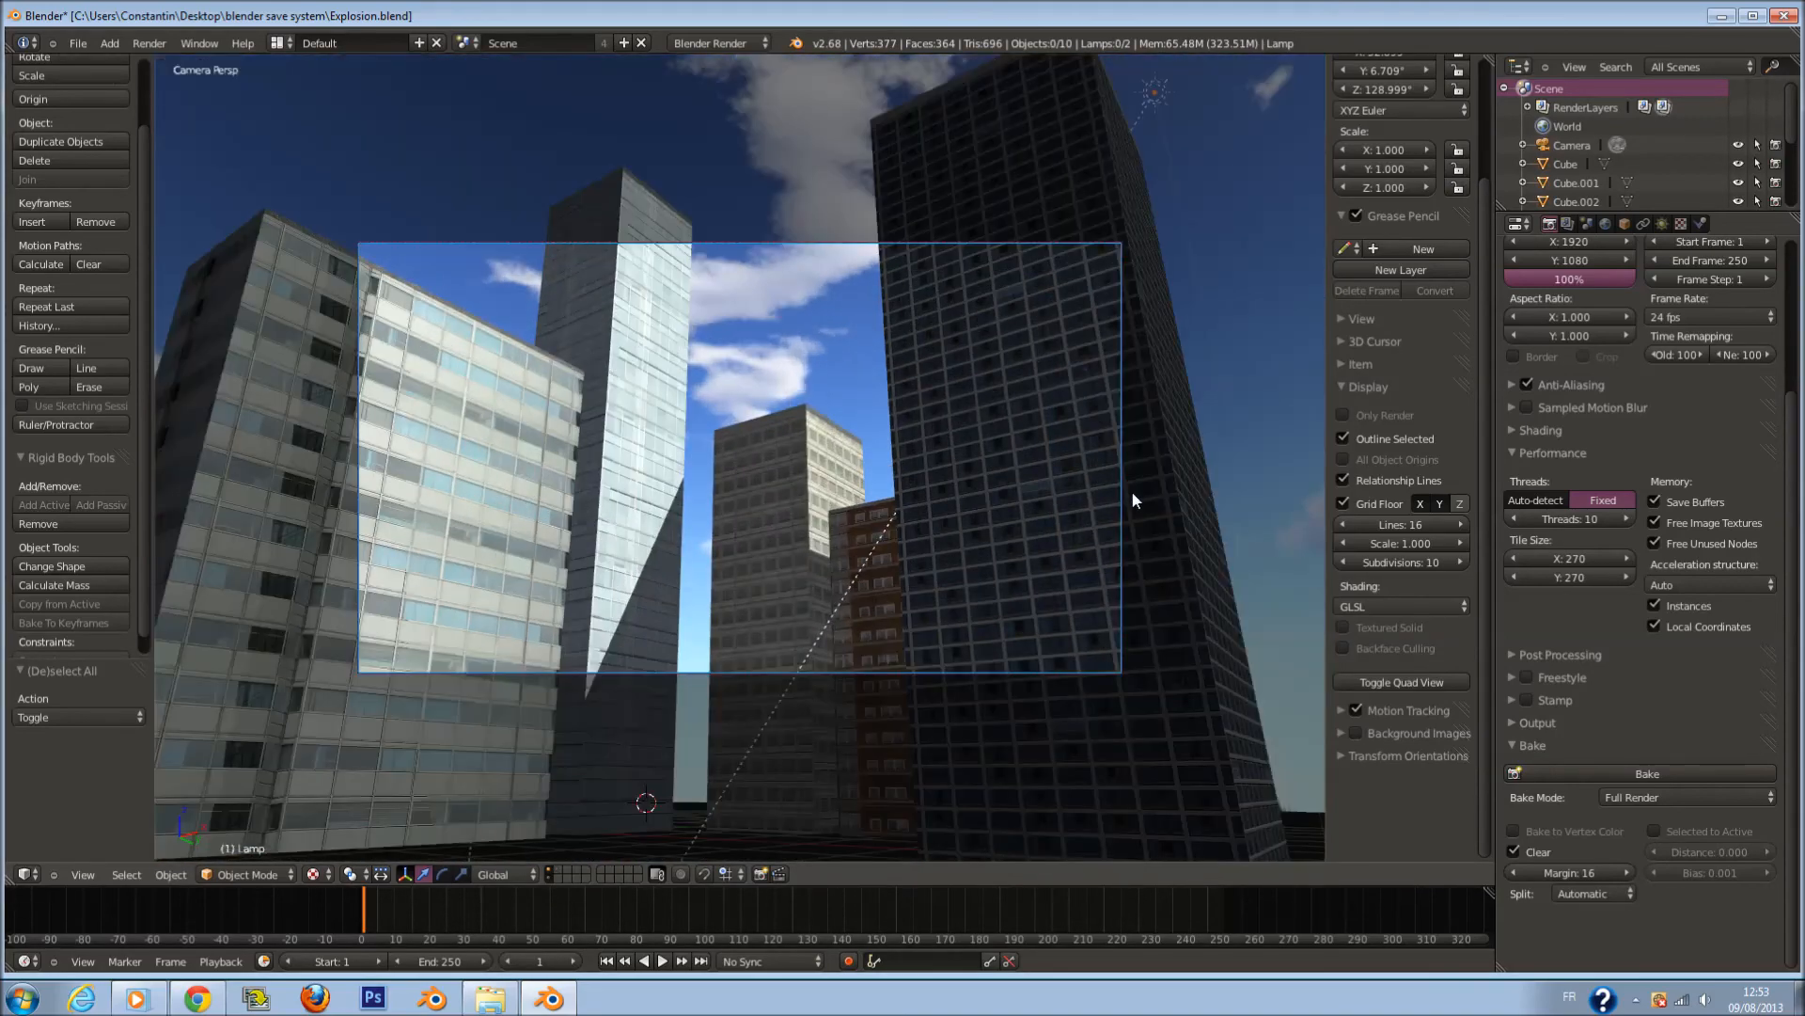
{"action": "scroll", "coordinate": [1125, 495], "scroll_direction": "up", "scroll_amount": 2}
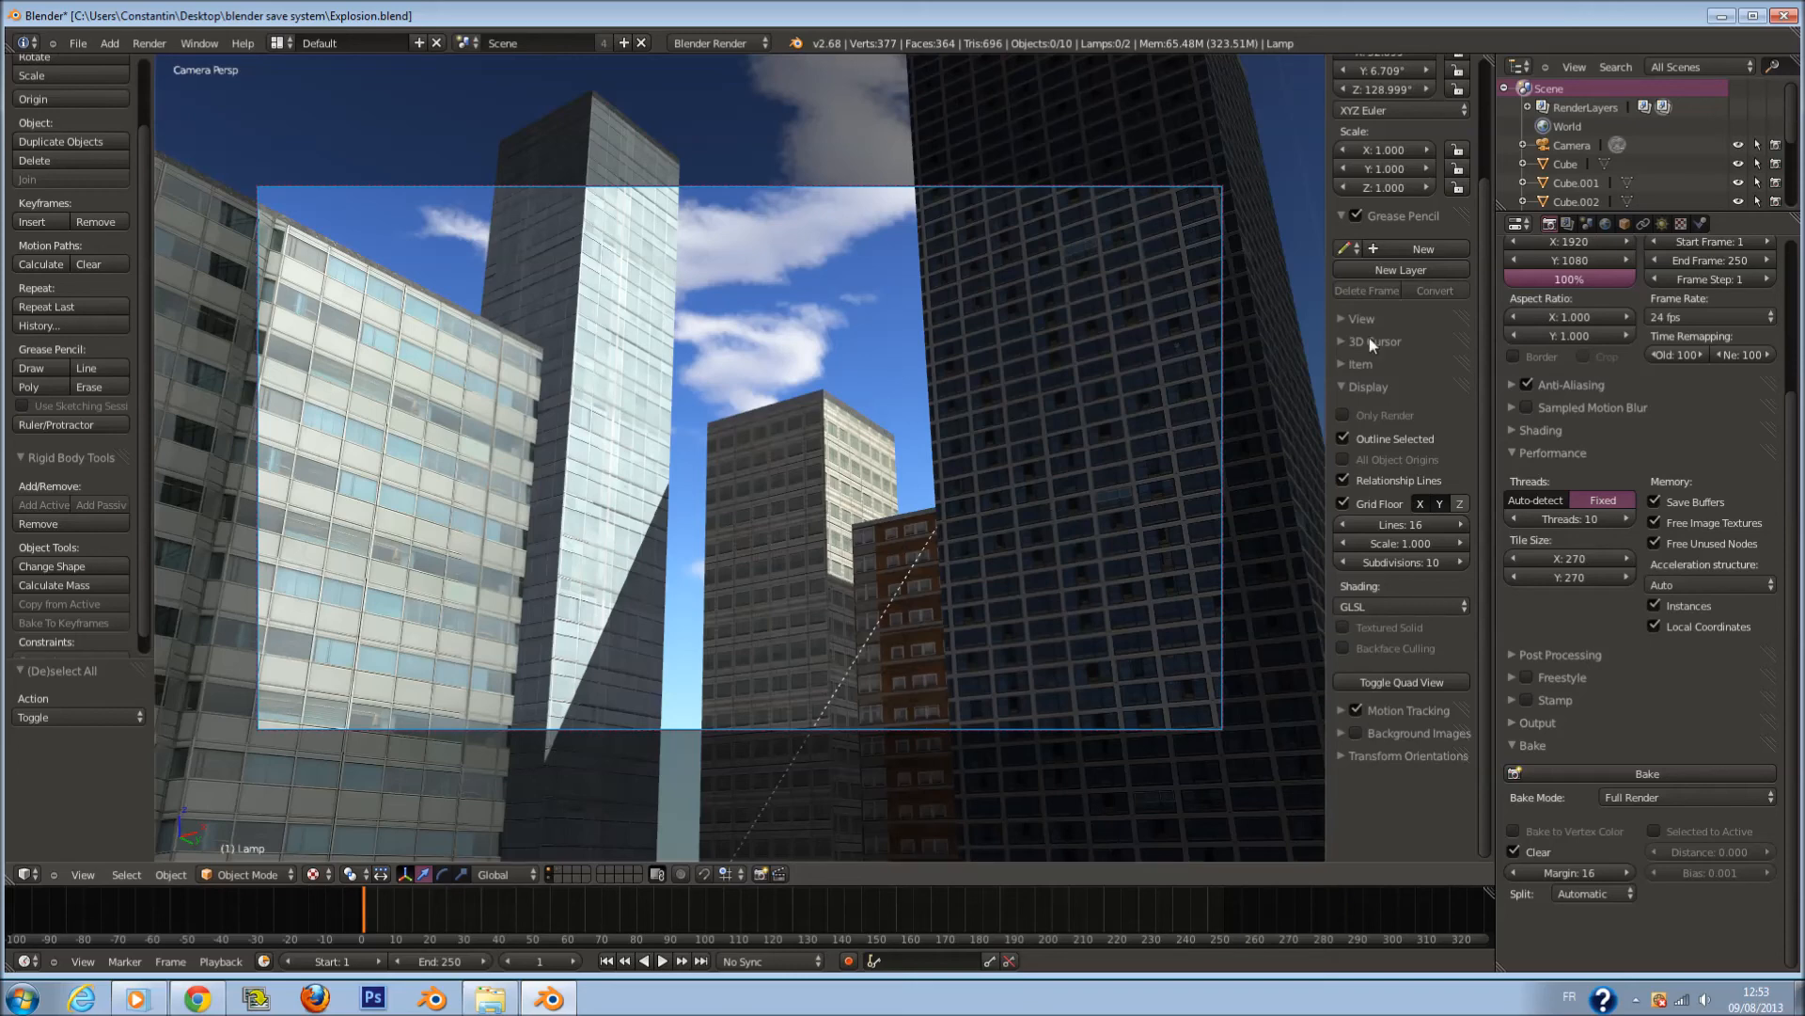
Open the render layer settings for Ville and Sky and examine the buildings and sky in the camera view.
{"action": "left_click", "coordinate": [1567, 224]}
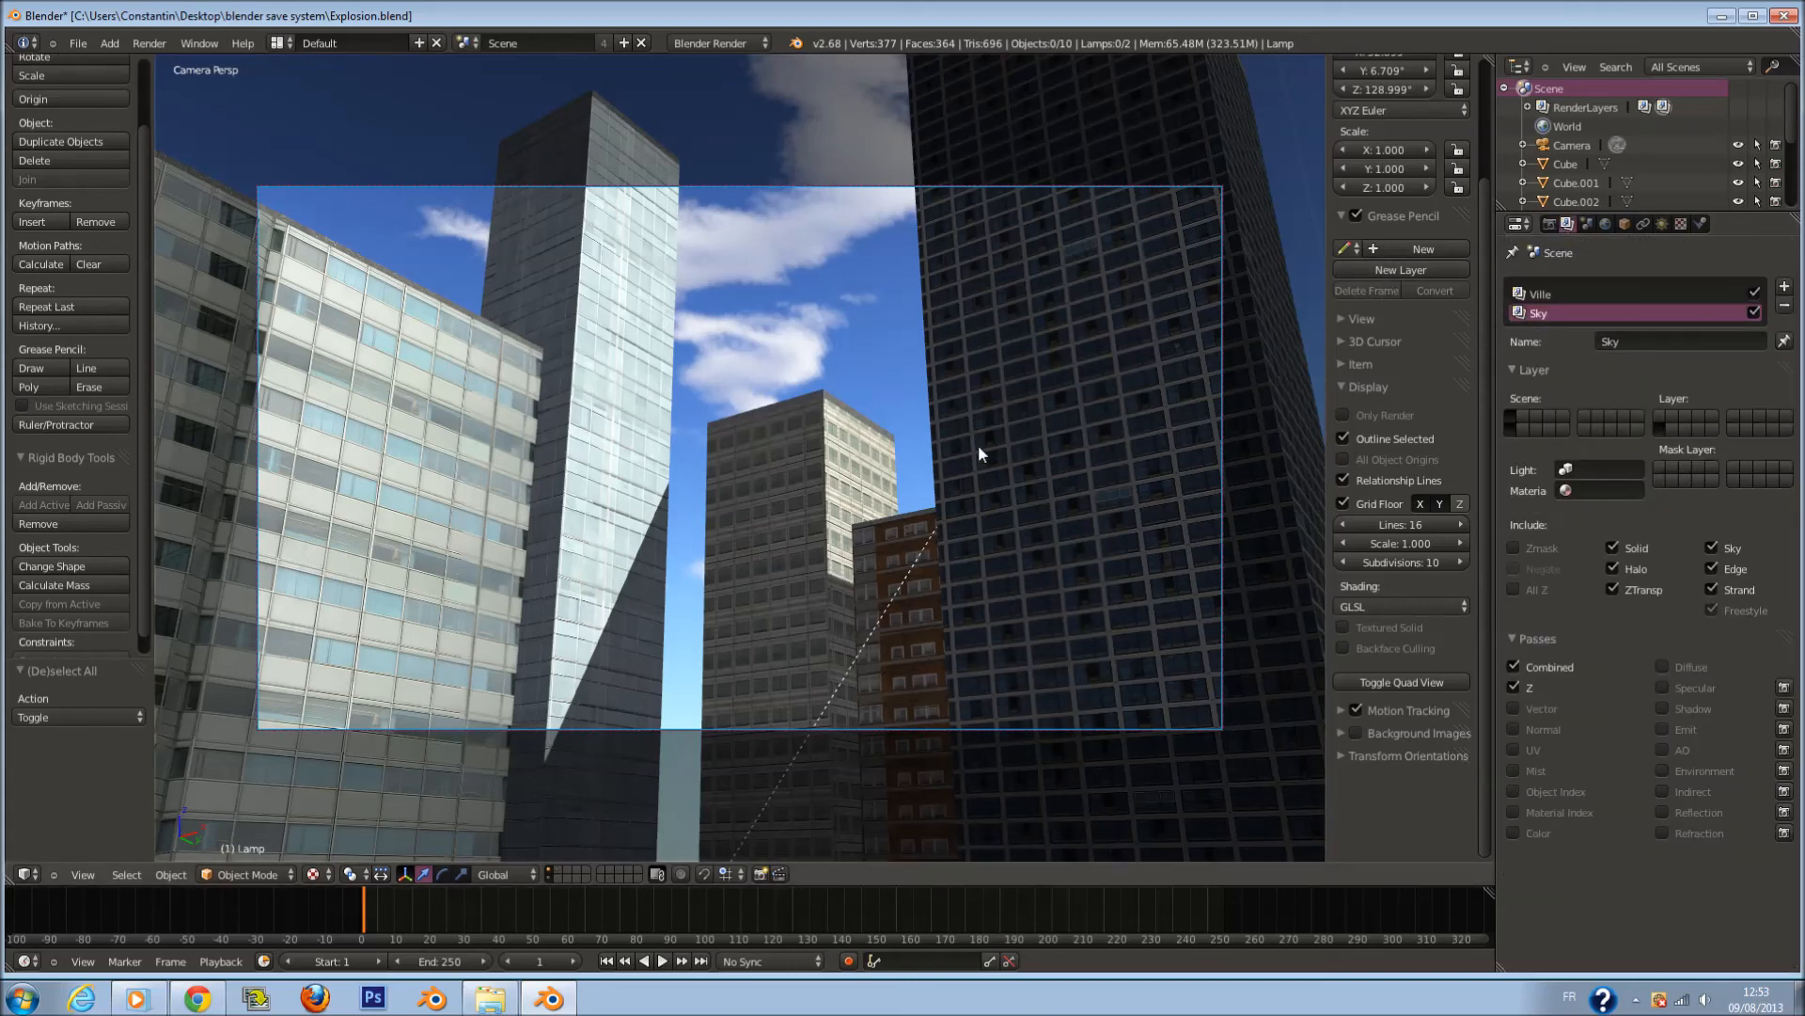
{"action": "scroll", "coordinate": [1070, 397], "scroll_direction": "down", "scroll_amount": 1}
{"action": "scroll", "coordinate": [1064, 369], "scroll_direction": "up", "scroll_amount": 1}
{"action": "scroll", "coordinate": [832, 262], "scroll_direction": "up", "scroll_amount": 1}
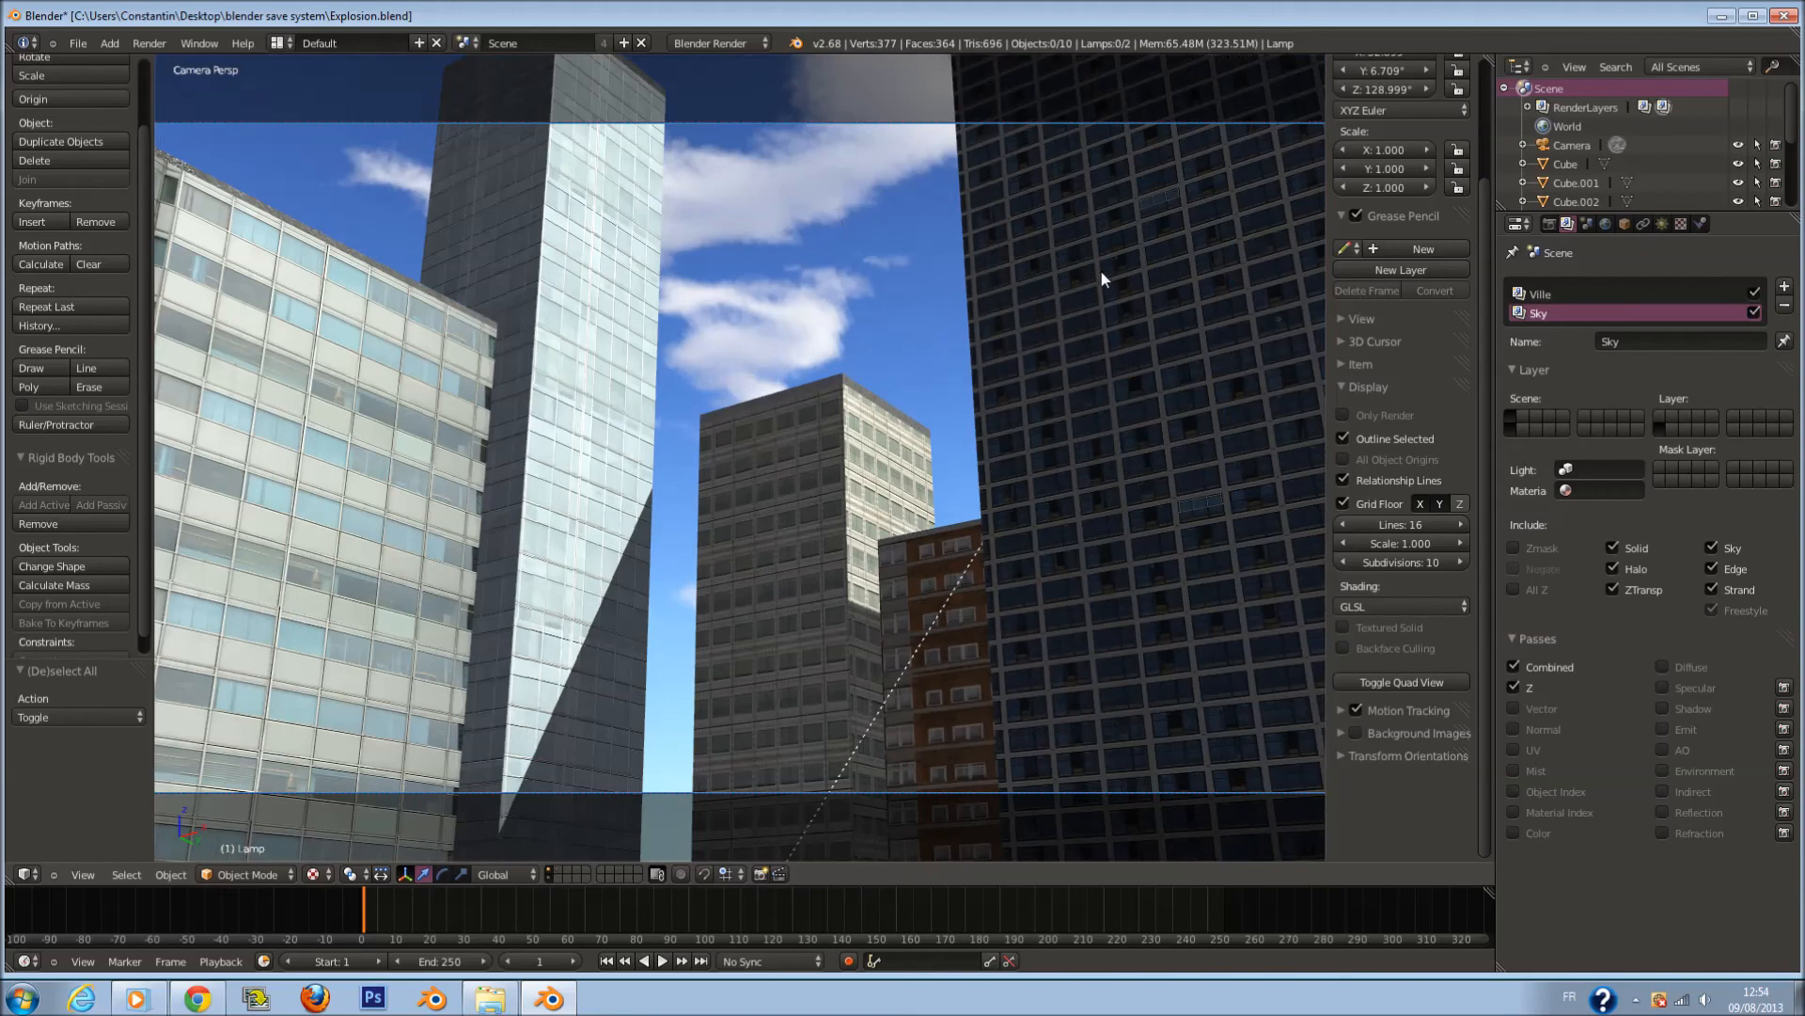
{"action": "scroll", "coordinate": [1015, 308], "scroll_direction": "down", "scroll_amount": 3}
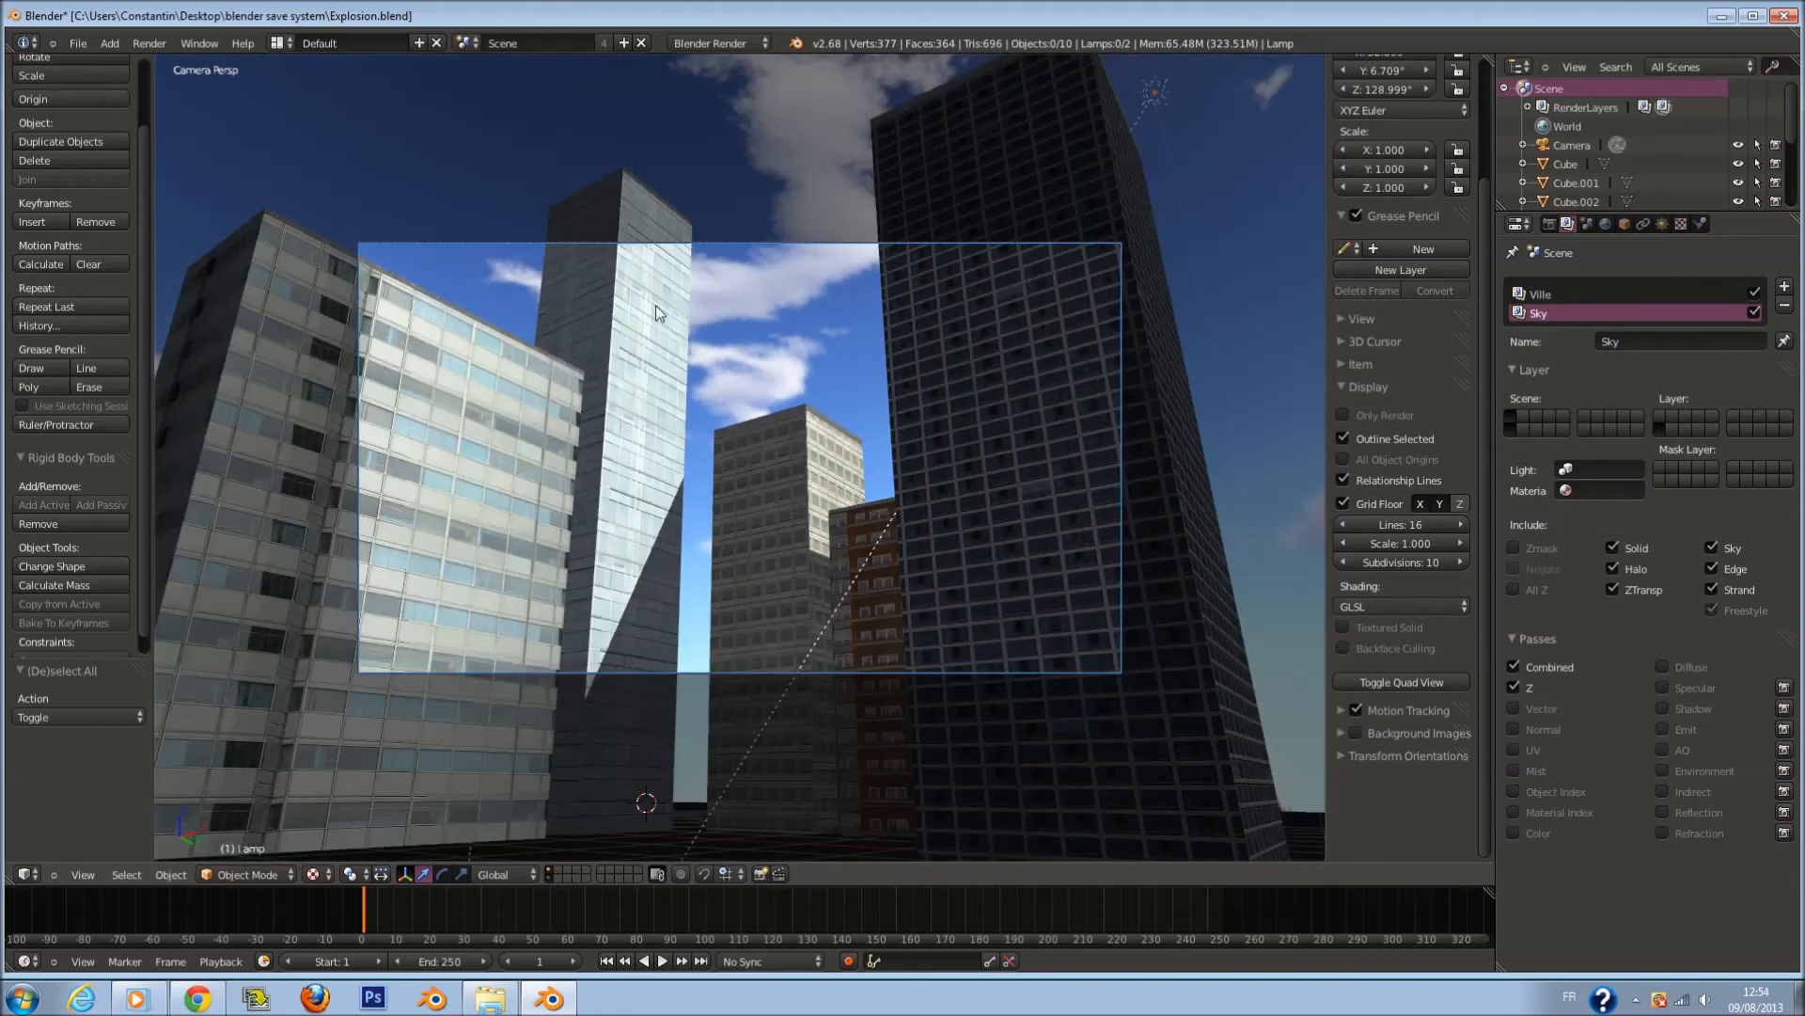
{"action": "scroll", "coordinate": [702, 507], "scroll_direction": "down", "scroll_amount": 1}
{"action": "scroll", "coordinate": [702, 508], "scroll_direction": "up", "scroll_amount": 1}
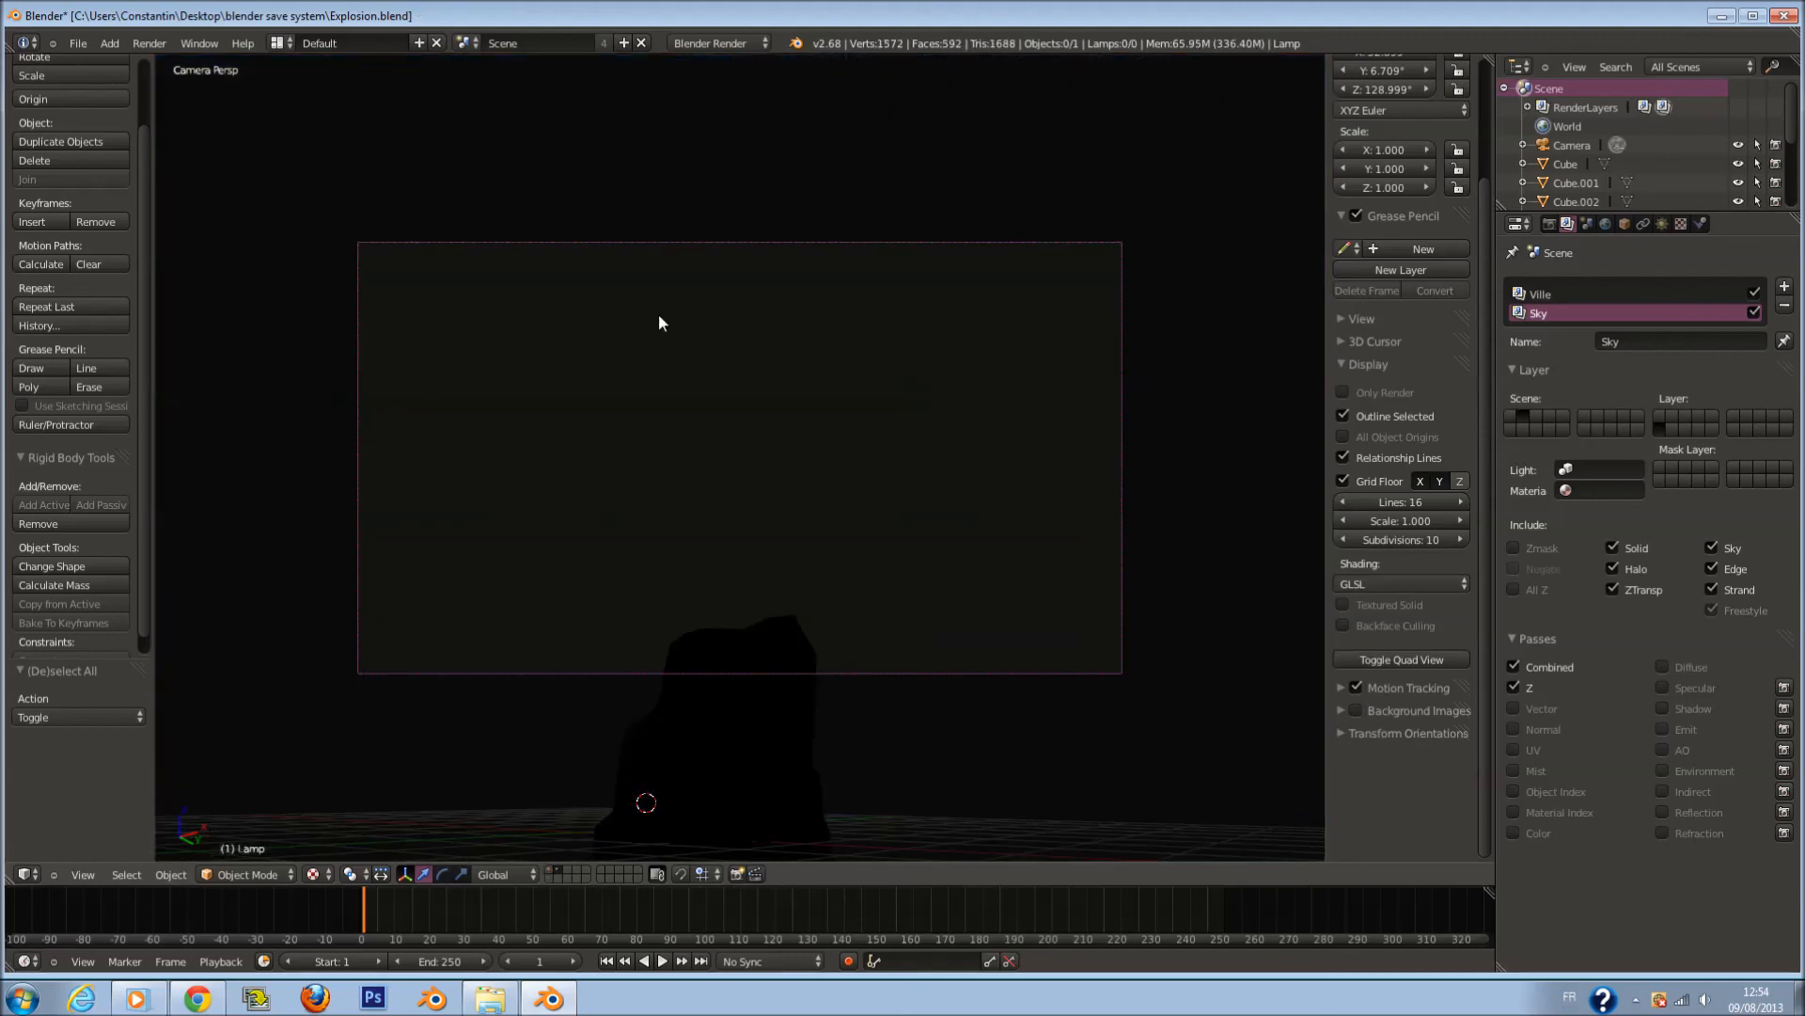
Show only the first scene layer, orbit around the city buildings and return to the camera view.
{"action": "scroll", "coordinate": [694, 522], "scroll_direction": "down", "scroll_amount": 1}
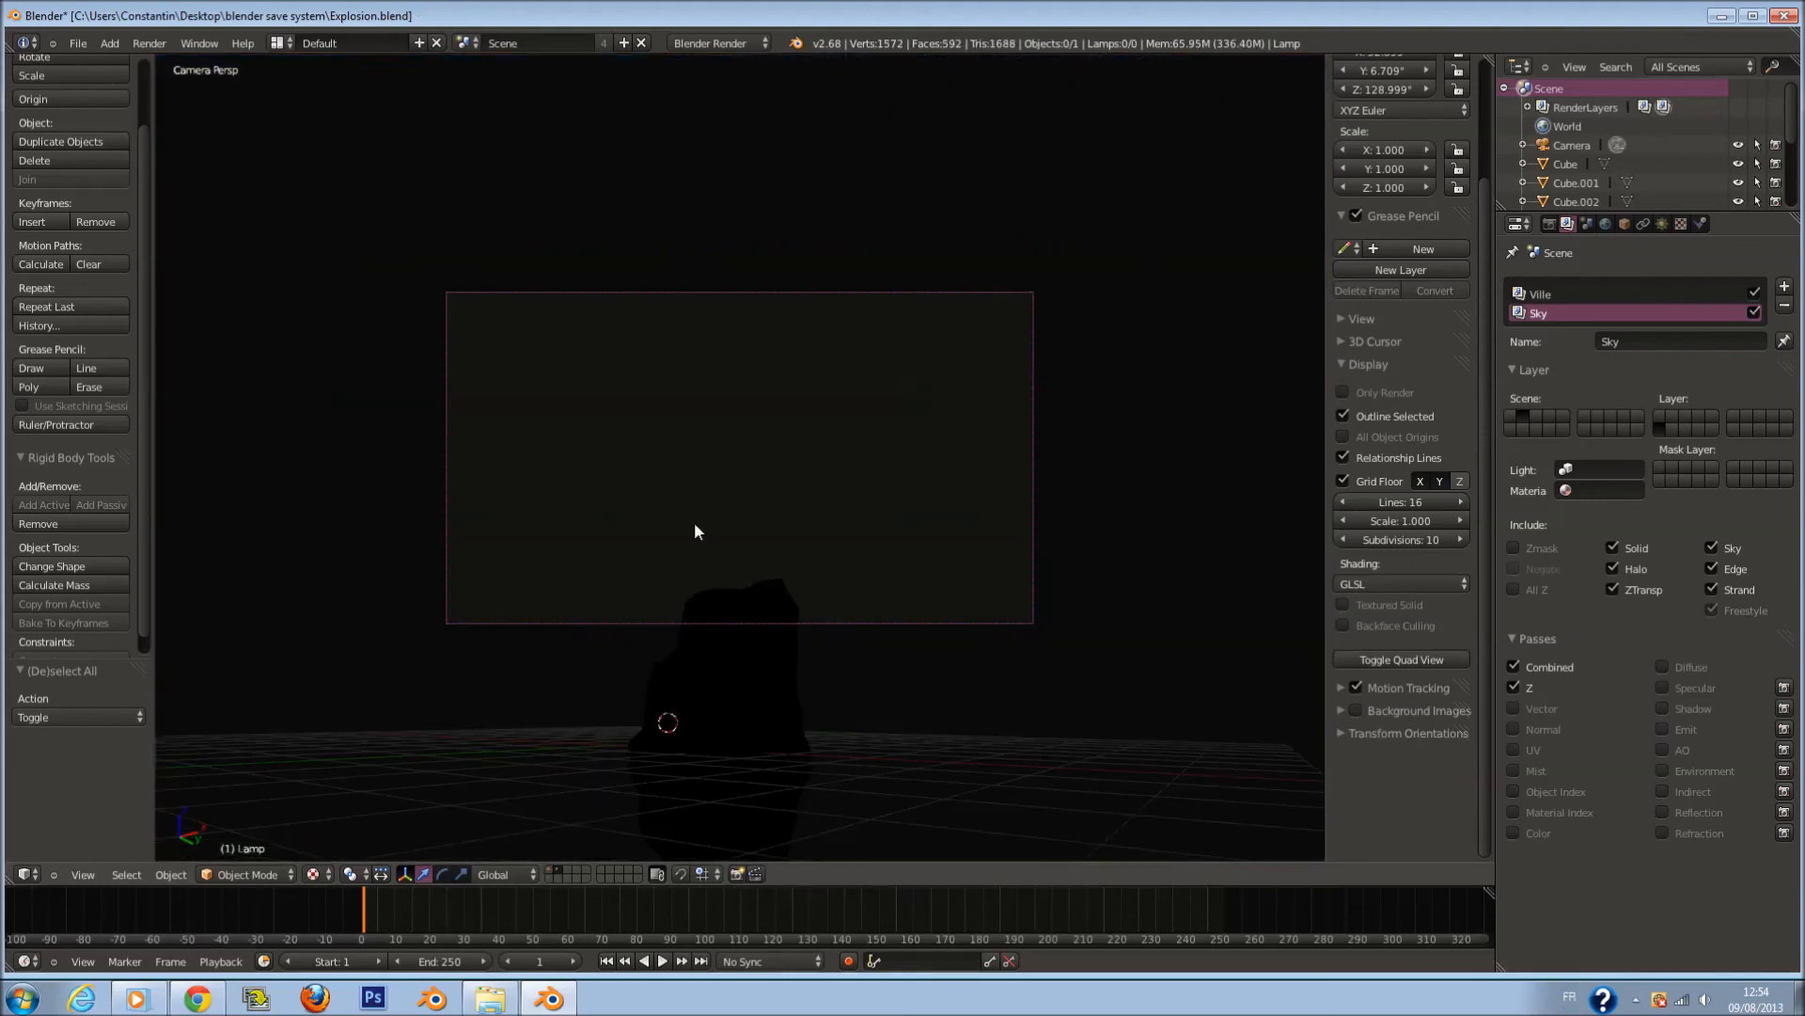
{"action": "left_click", "coordinate": [552, 870]}
{"action": "scroll", "coordinate": [581, 597], "scroll_direction": "up", "scroll_amount": 3}
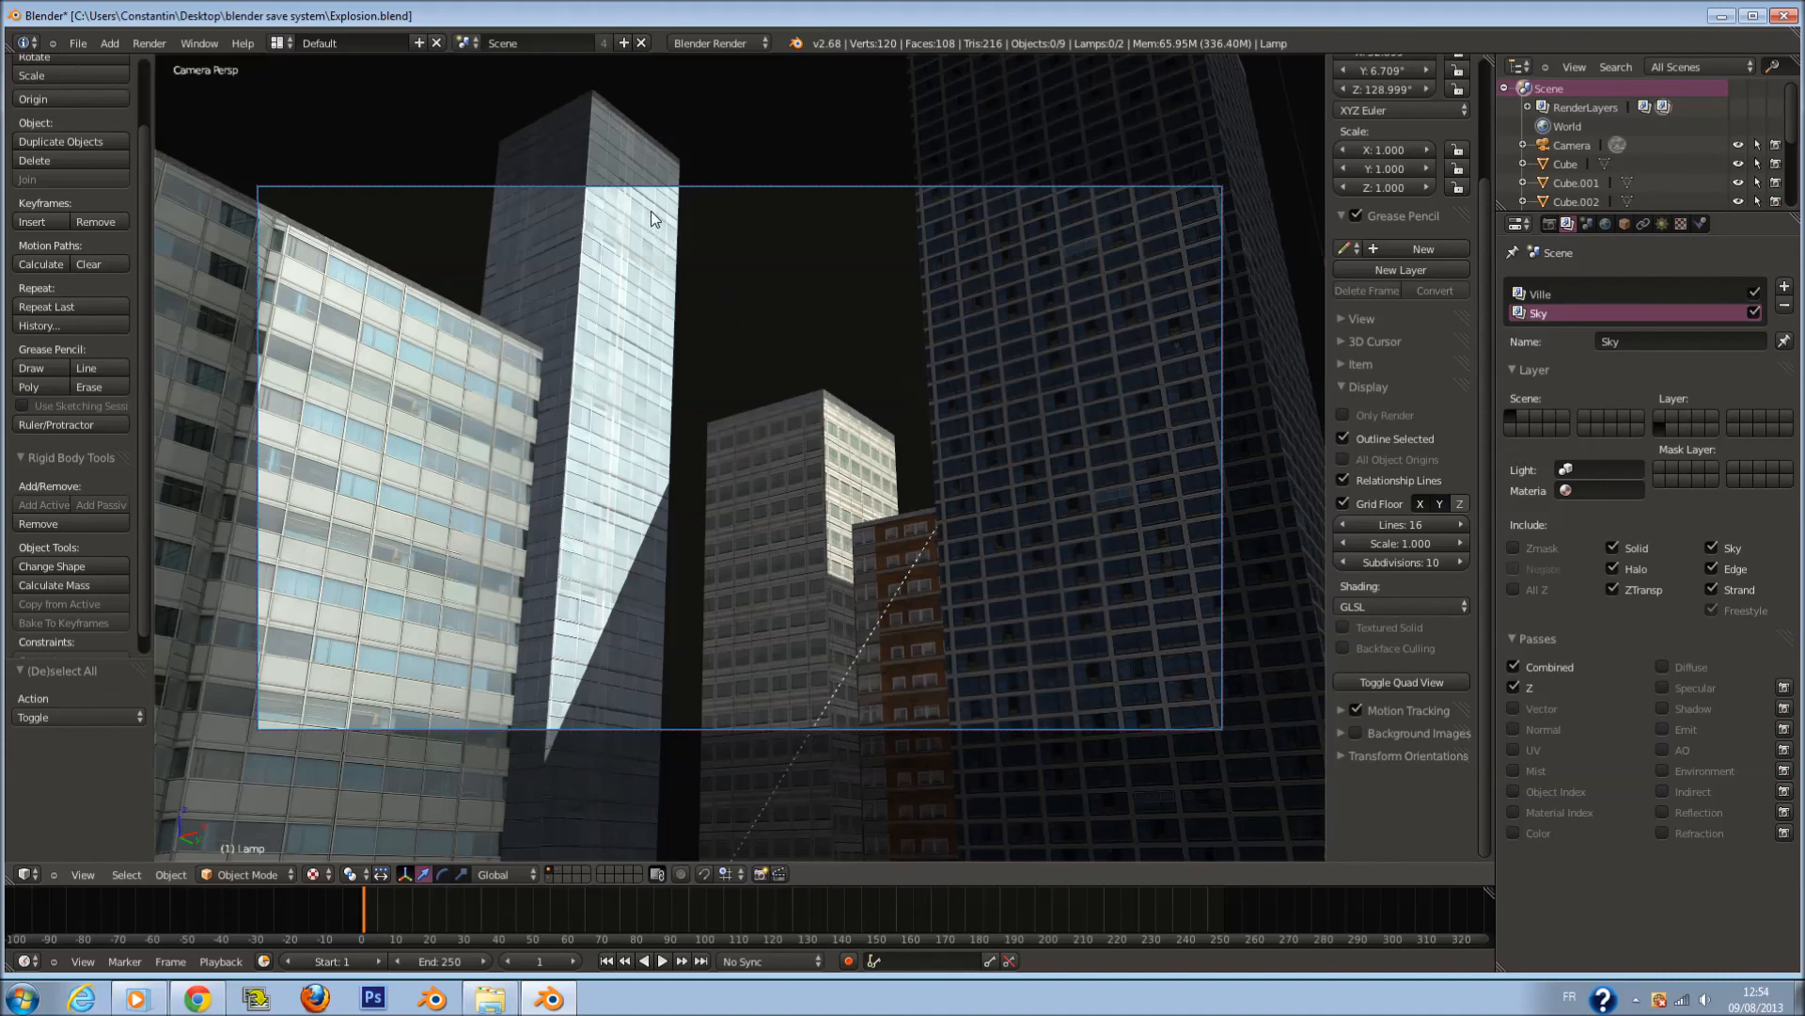
{"action": "middle_click_drag", "start_coordinate": [827, 489], "coordinate": [972, 594]}
{"action": "key", "text": "KP_0"}
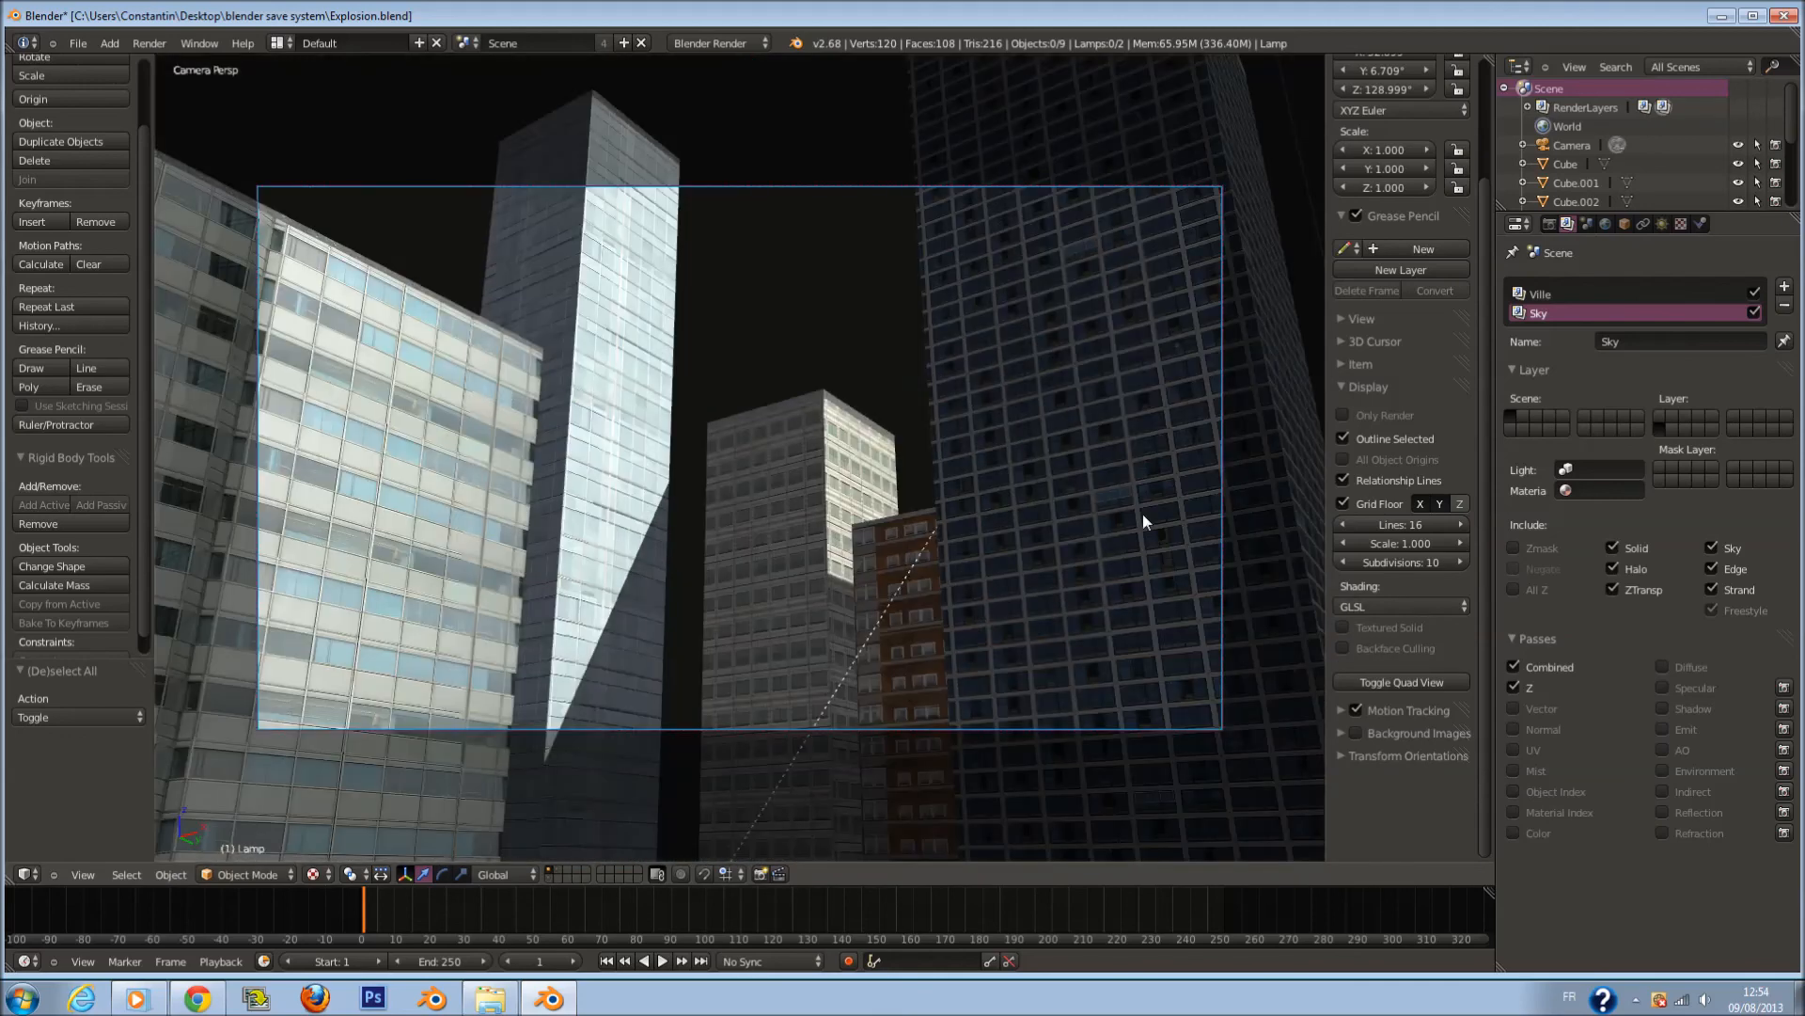
Minimize Blender to reach the folders on the desktop.
{"action": "left_click", "coordinate": [1721, 17]}
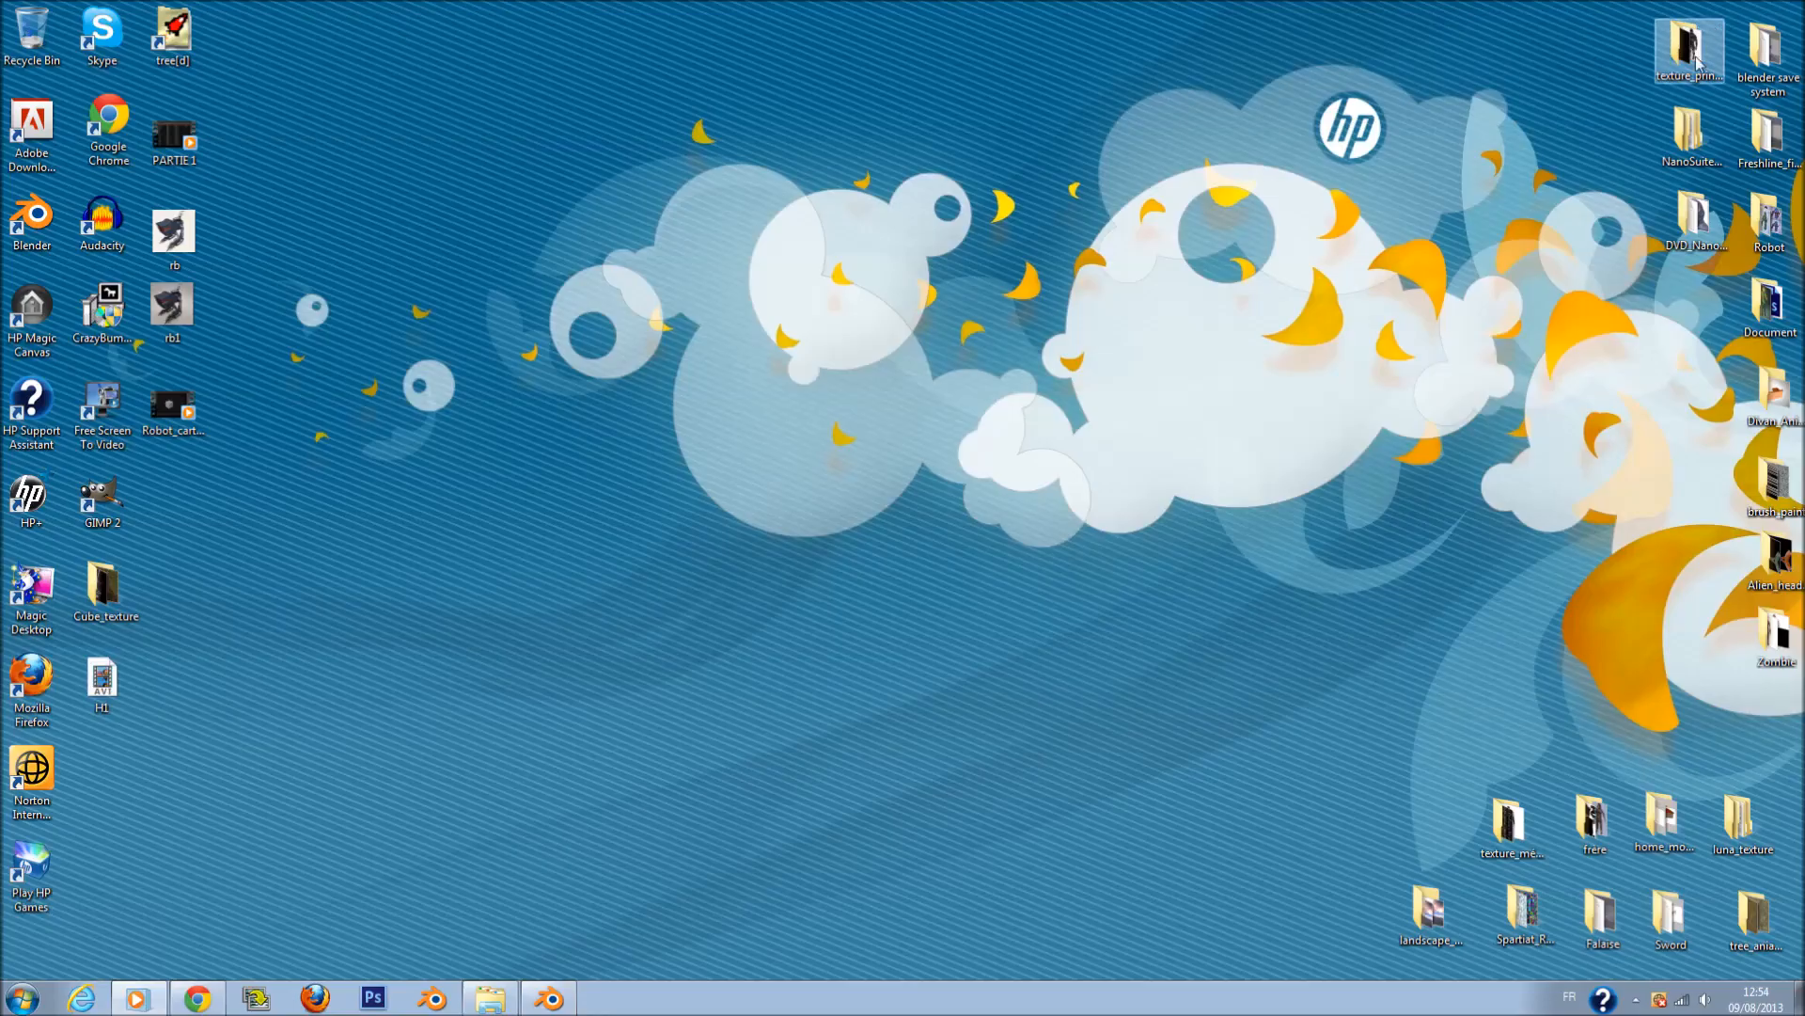